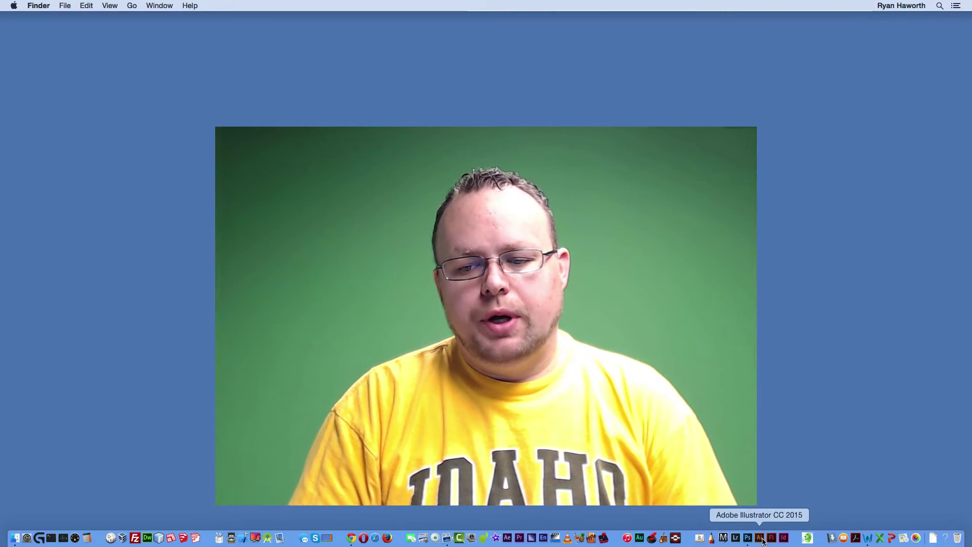
Launch Adobe Illustrator CC 2015, then dismiss the Welcome window and the expanded Layers panel
click(763, 540)
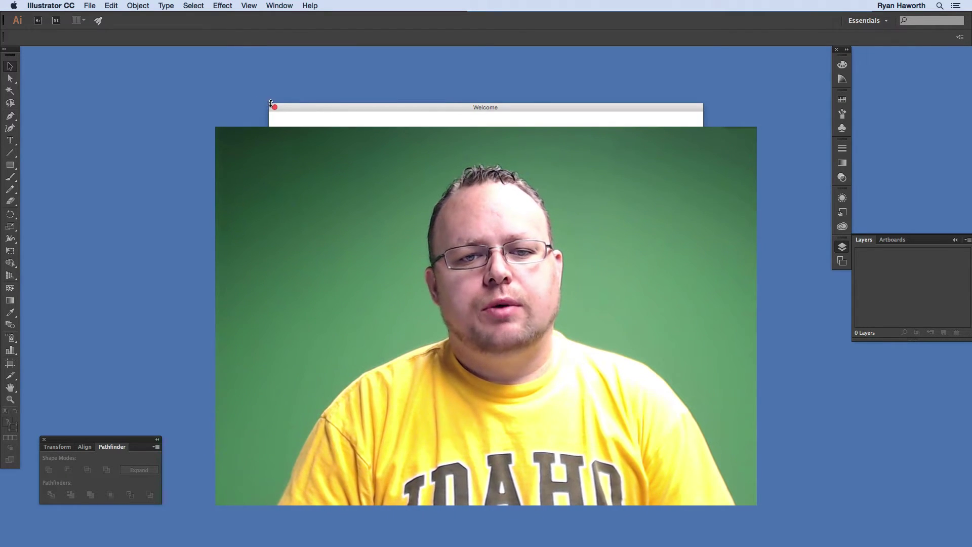
click(274, 107)
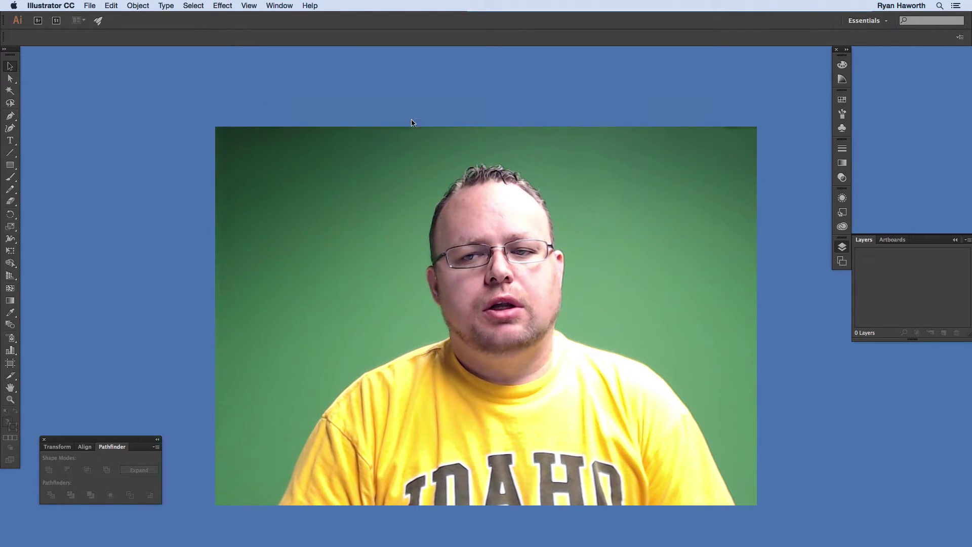
click(847, 49)
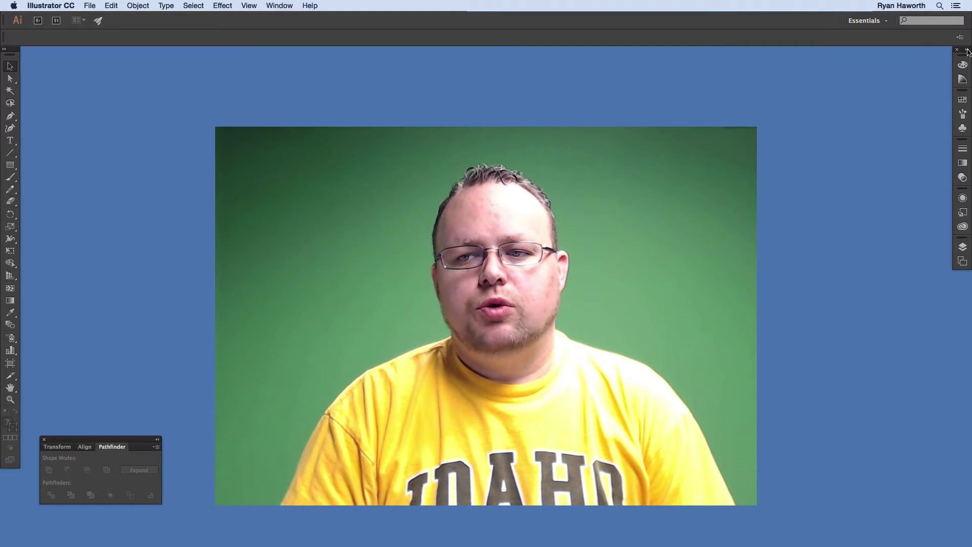
click(967, 49)
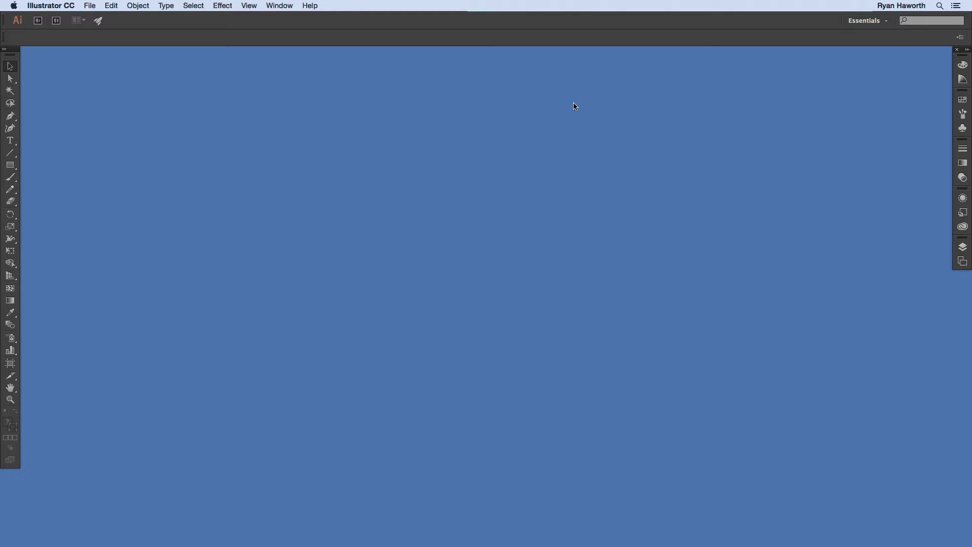
Open the Hummer-H1-Wagon.ai file from the Vehicle-Wrap-AI folder
key(super)
key(super+o)
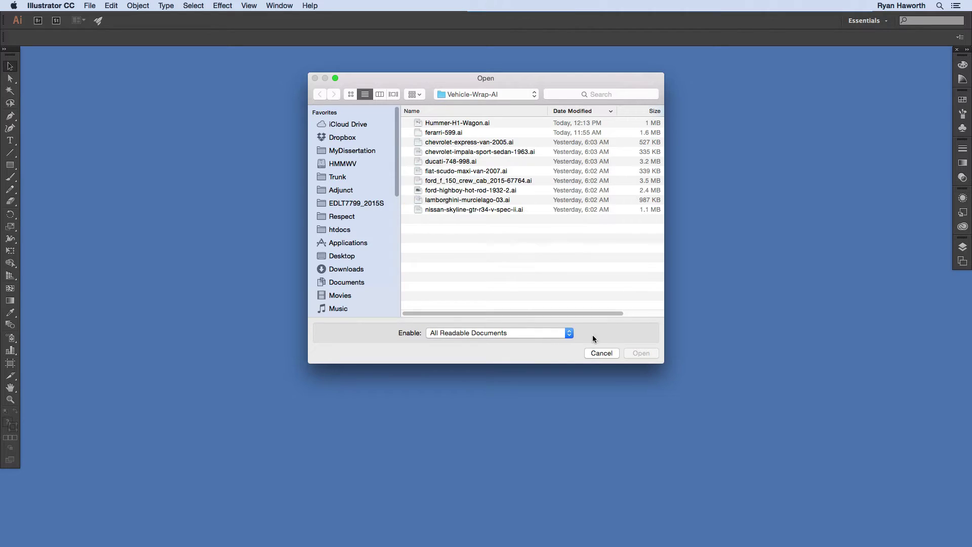
click(446, 124)
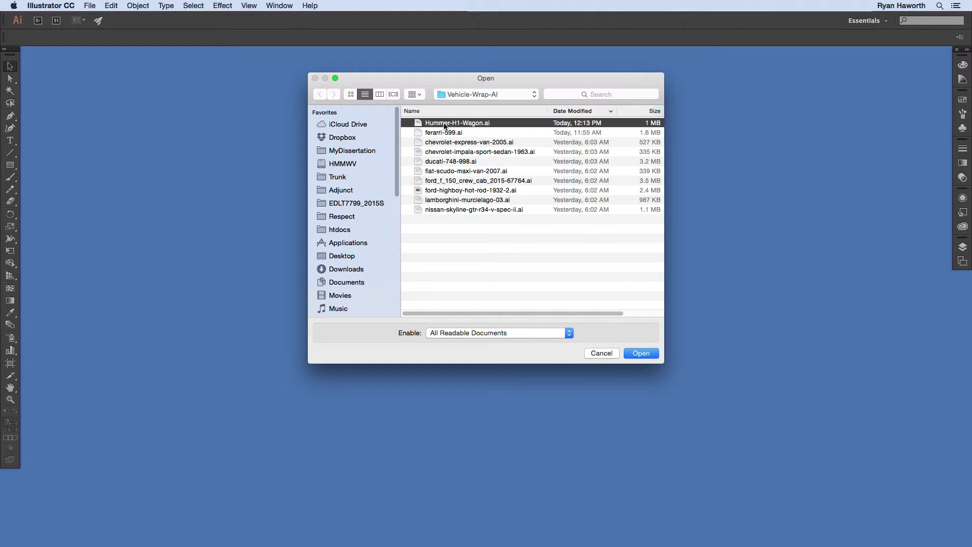
key(Return)
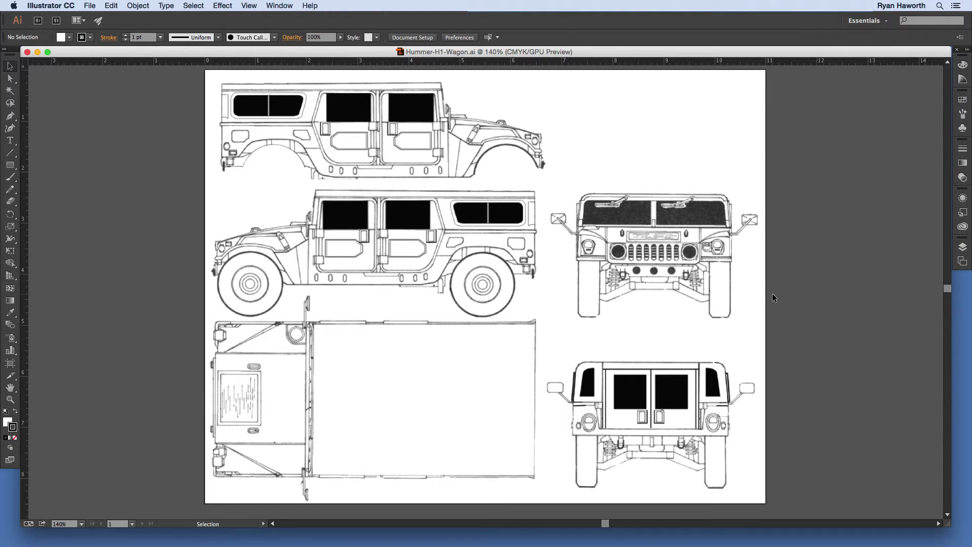
Switch to Chrome and open the Ferrari listing under Cars in The-Blueprints.com blueprints database
key(super+Tab)
key(super+Tab)
key(super+Tab)
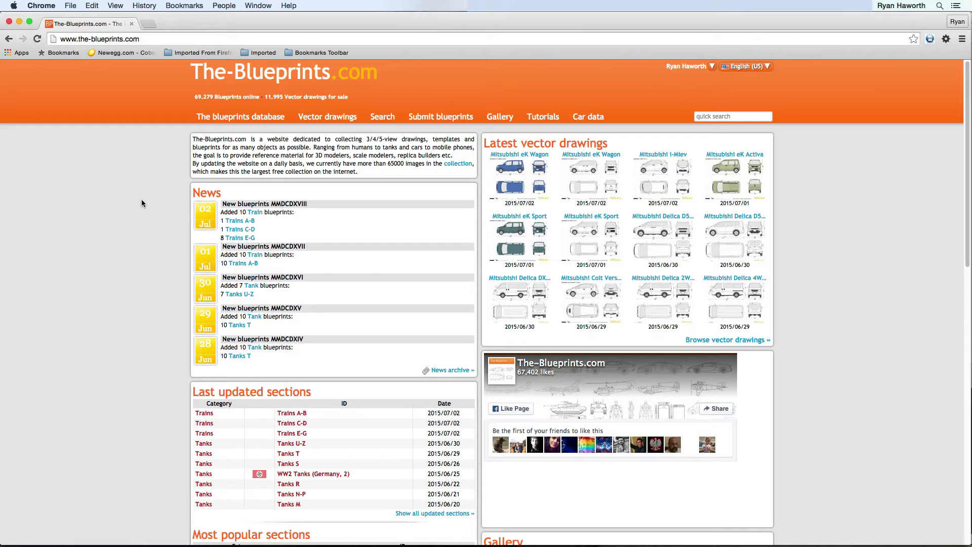
click(227, 120)
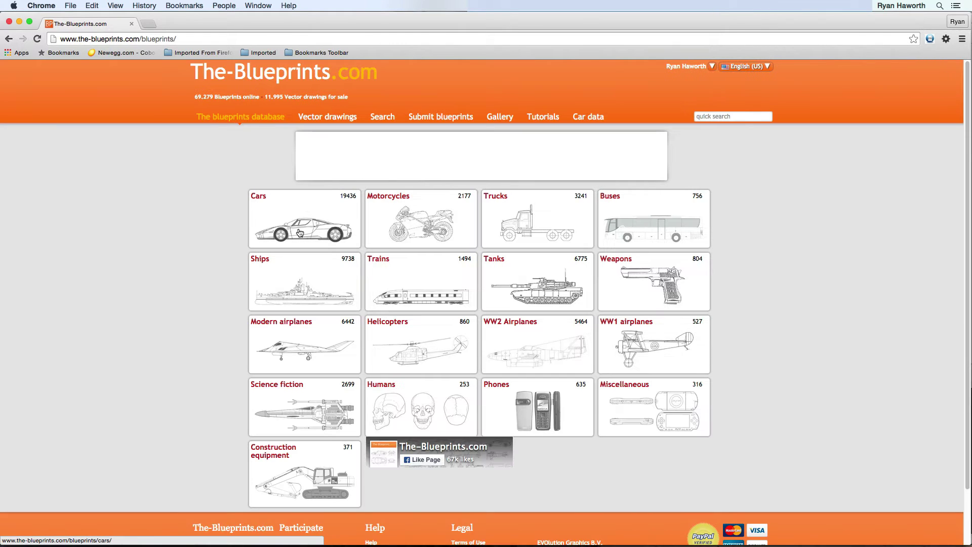
click(299, 233)
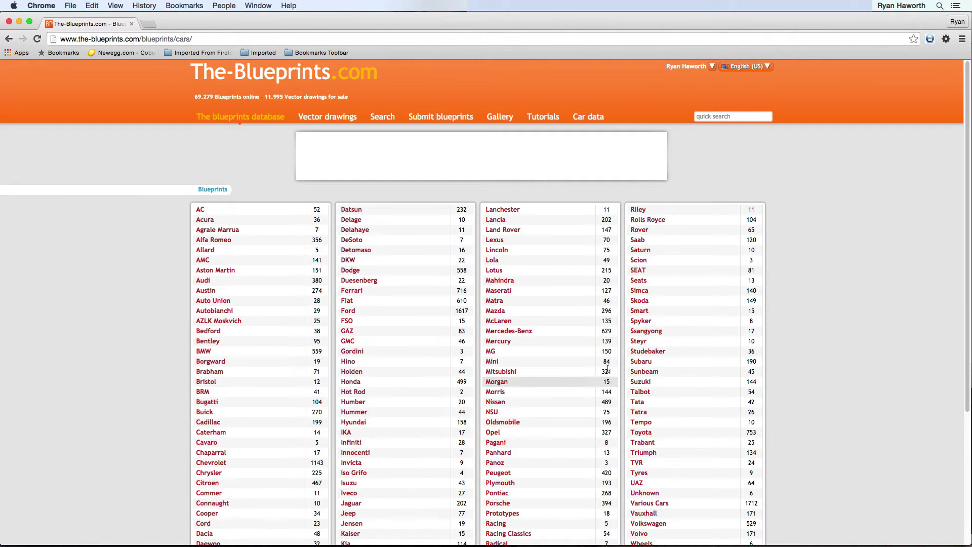
key(super)
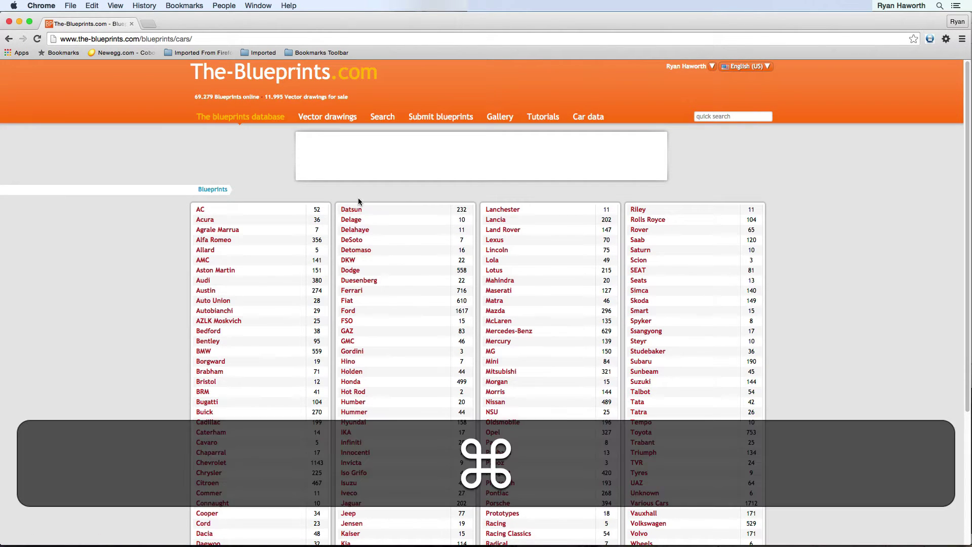
key(super+bracketleft)
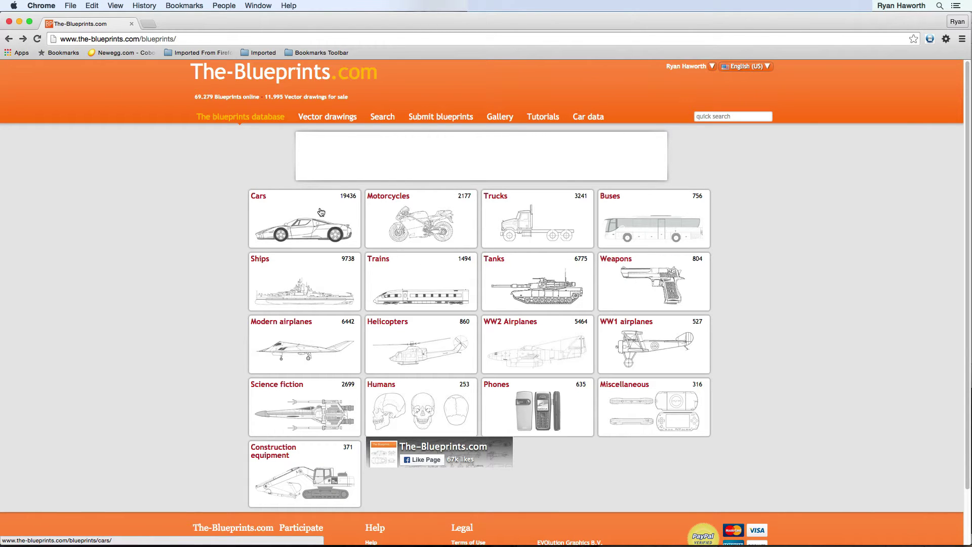
click(324, 228)
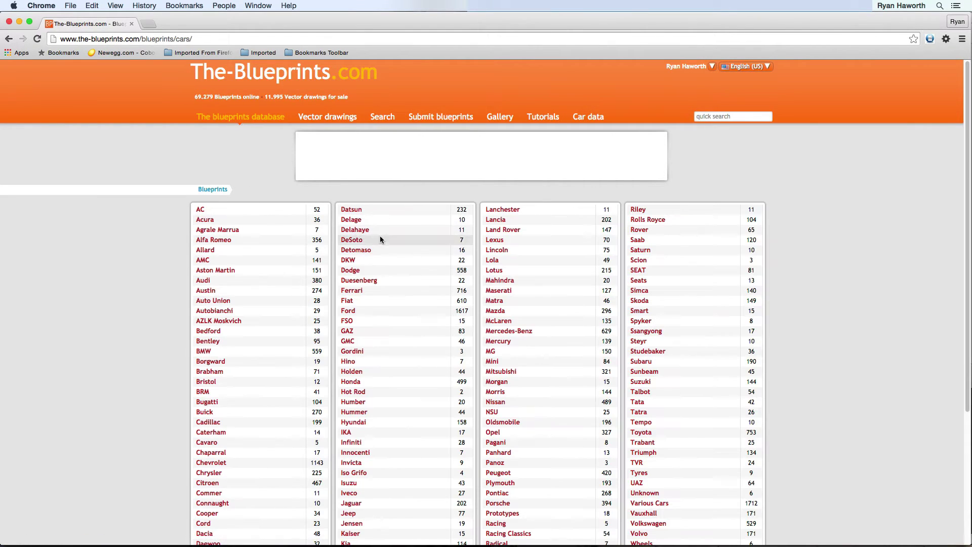
click(359, 294)
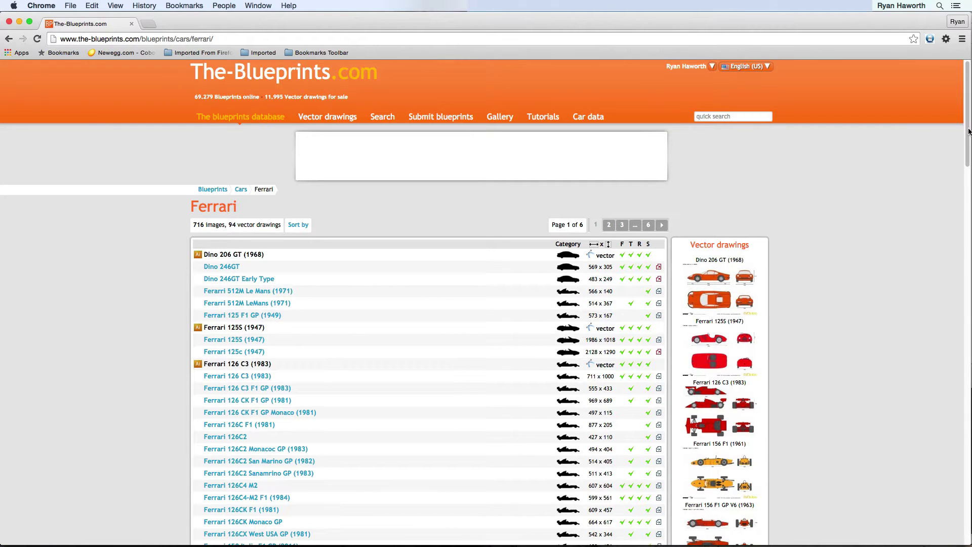
Sort the Ferrari blueprint listing by dimensions
drag(965, 140, 801, 163)
mouse_move(298, 225)
mouse_move(299, 225)
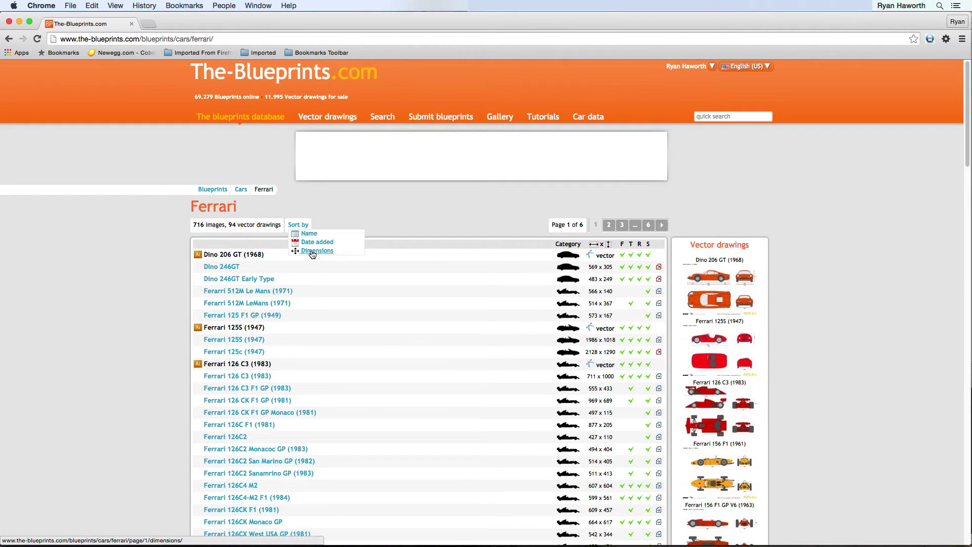
click(312, 251)
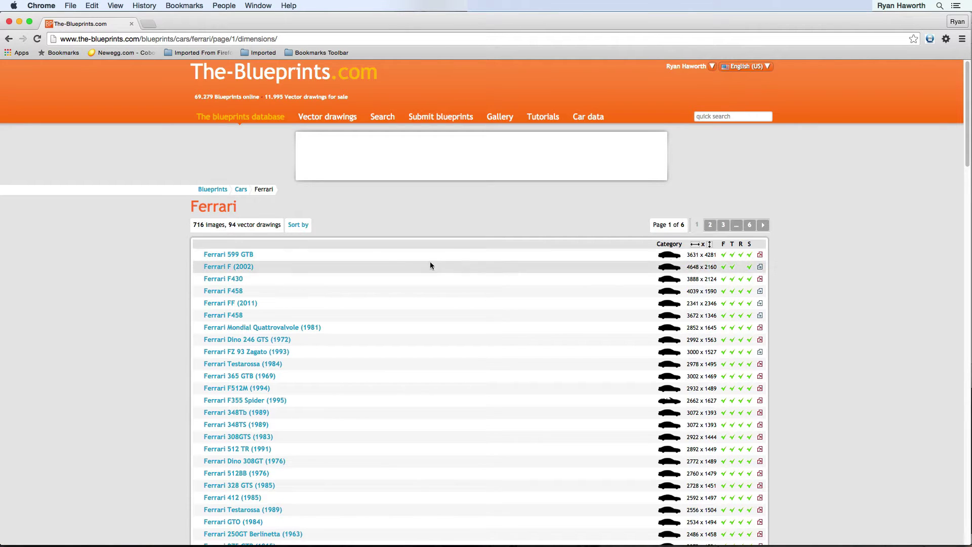
Open the Ferrari 599 GTB blueprint page and view its drawings down to the image details and download options
click(235, 259)
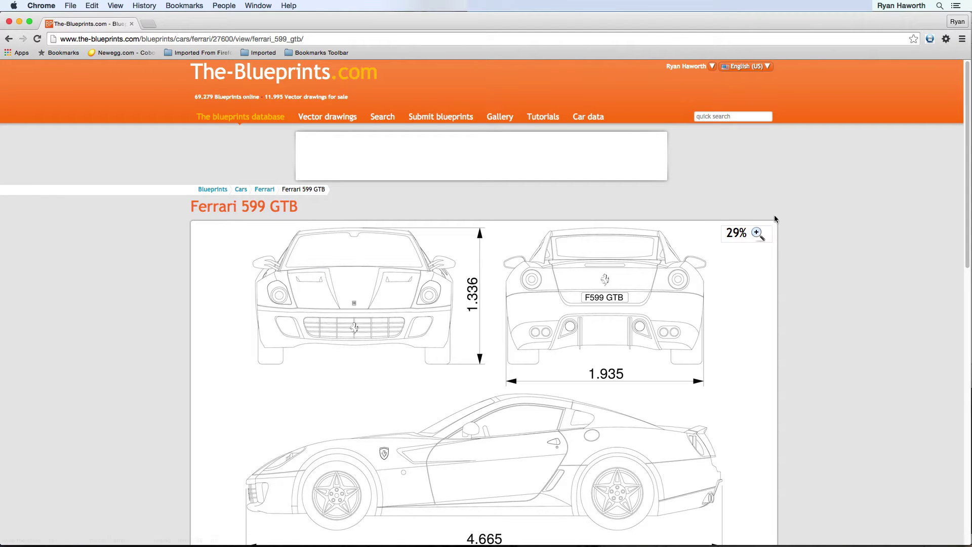
scroll(955, 304, down, 7)
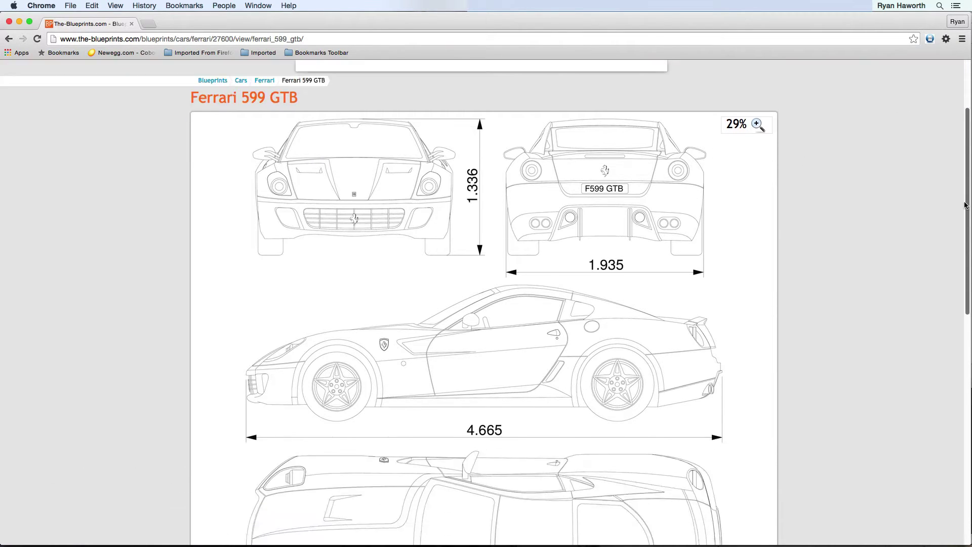
scroll(955, 304, down, 2)
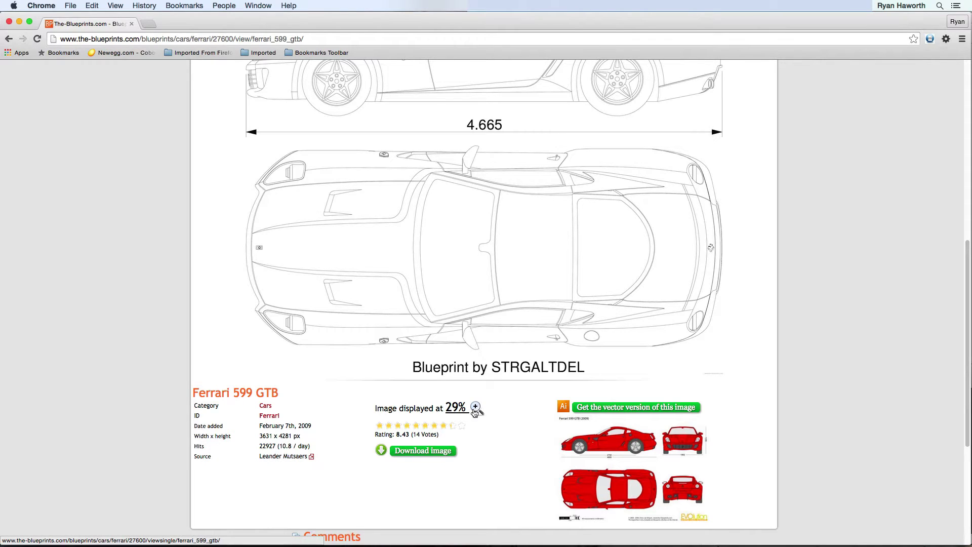
Display the Ferrari 599 GTB blueprint at full size and copy the image
click(433, 455)
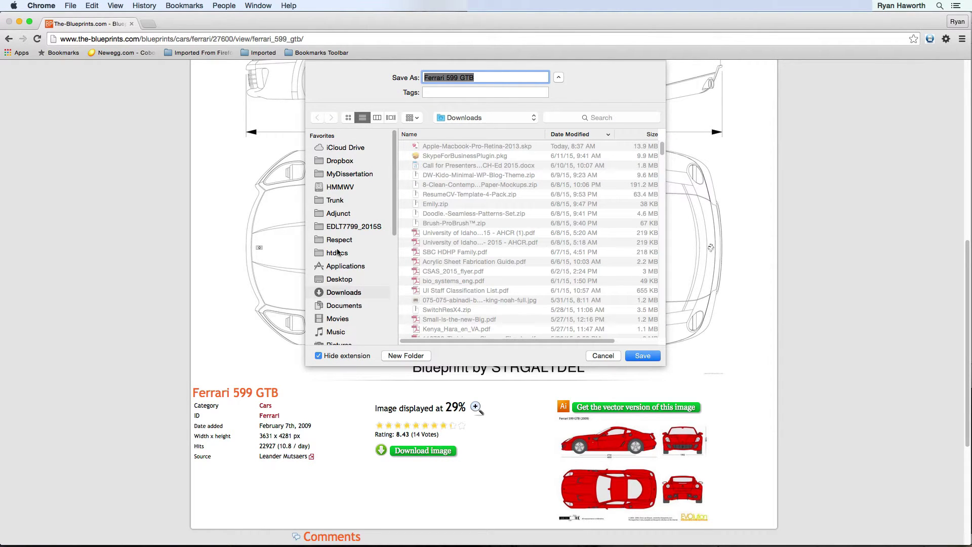
click(601, 356)
click(476, 409)
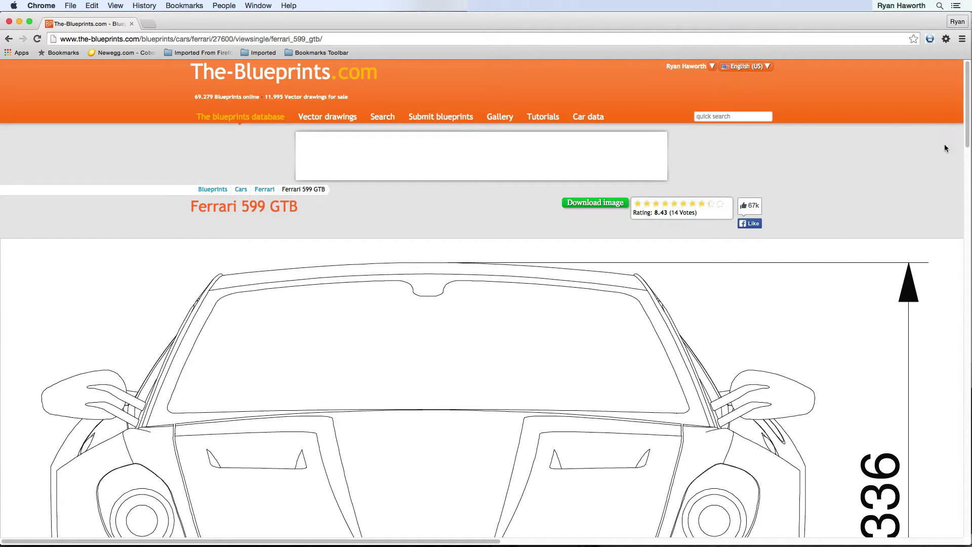
drag(968, 136, 949, 180)
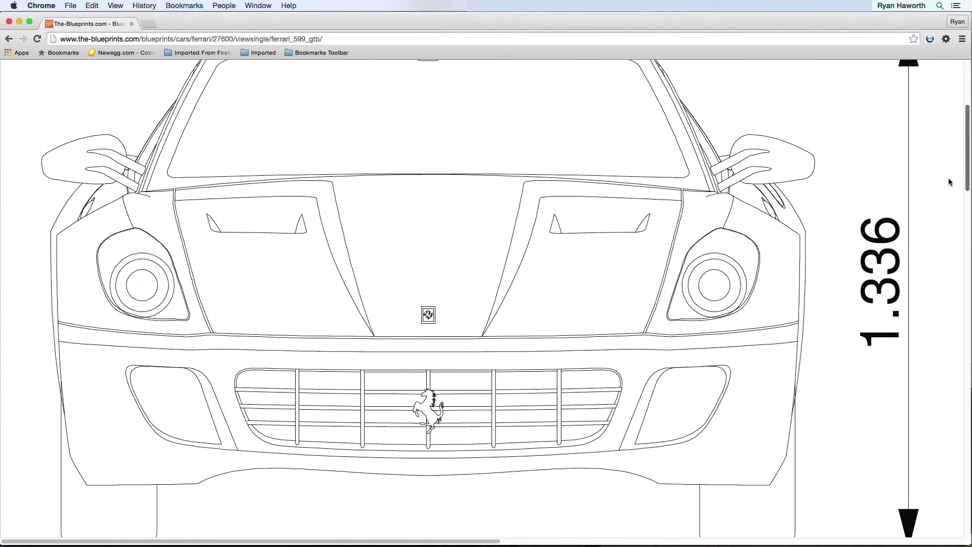
right_click(509, 210)
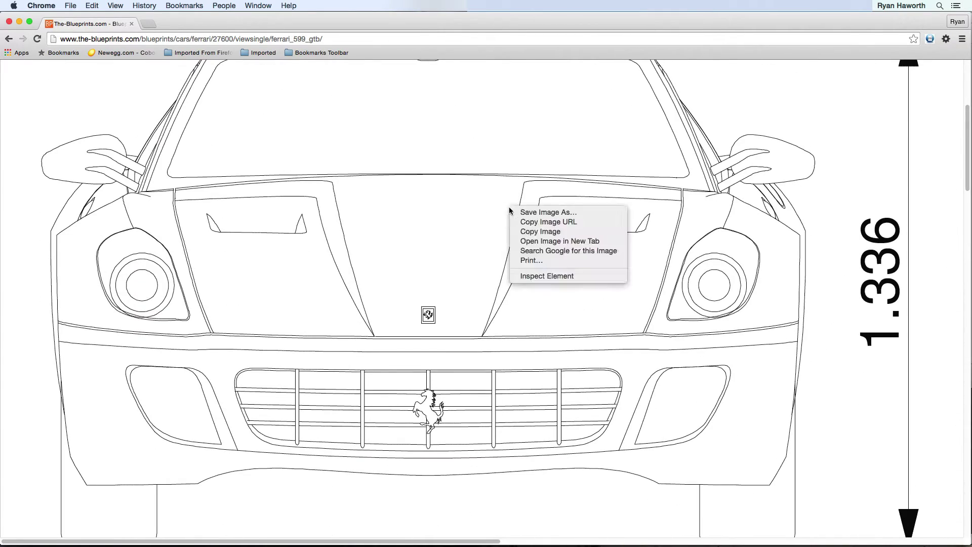
click(545, 234)
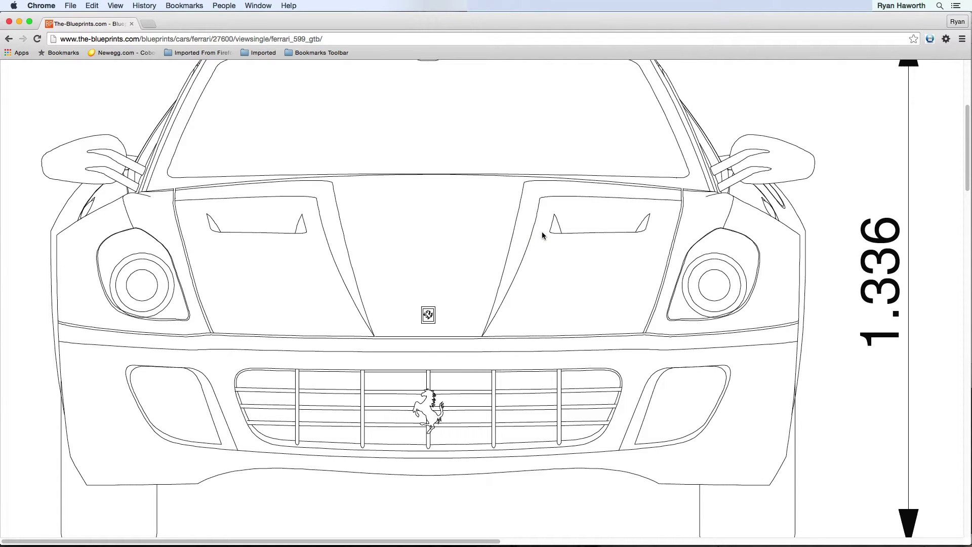
Switch to Illustrator and create a new Letter-size CMYK document, 792 by 612 pt in landscape orientation
key(super+Tab)
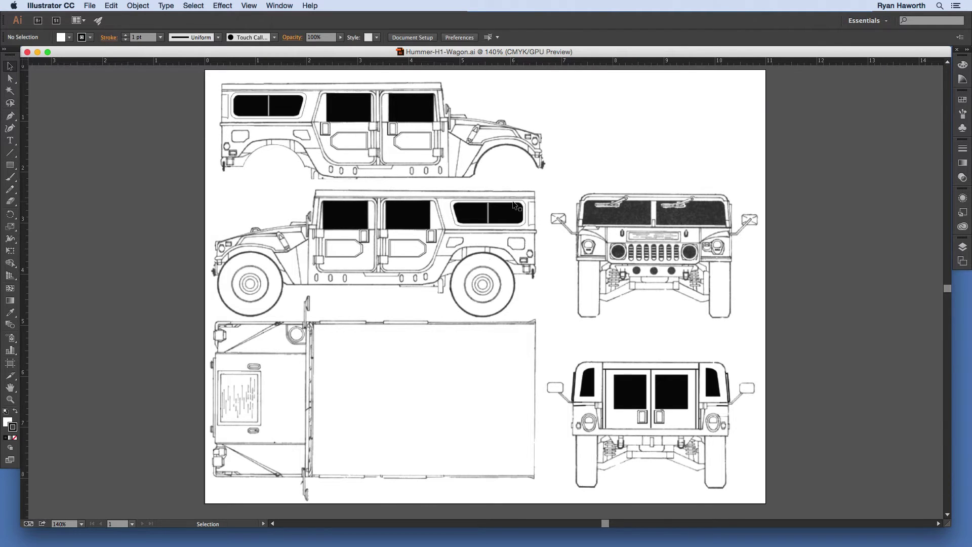
key(super+n)
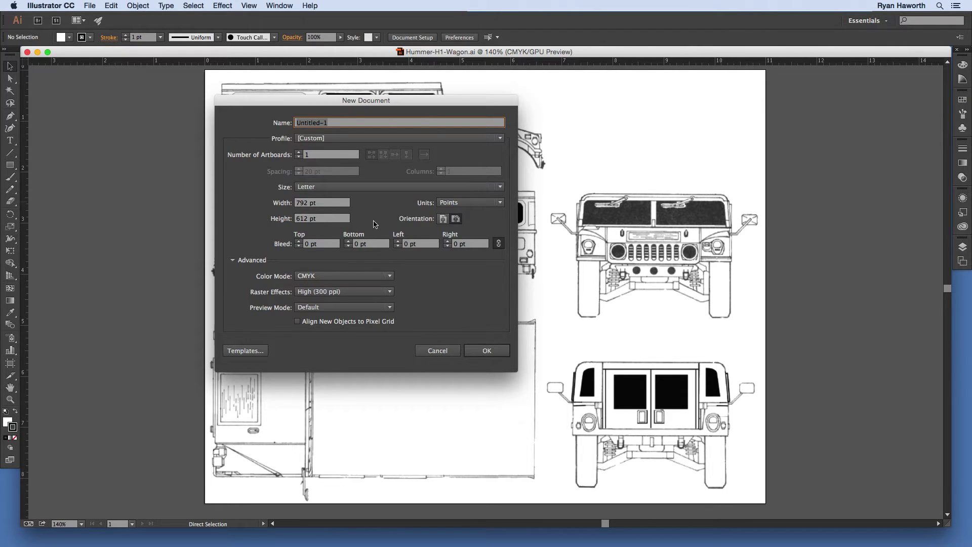
click(487, 351)
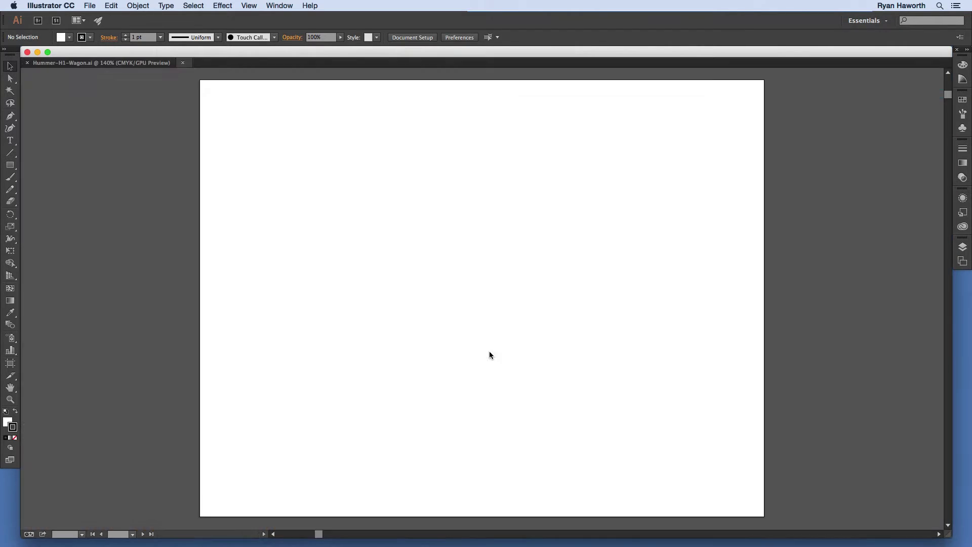
Paste the copied Ferrari 599 GTB blueprint image into the new document and show the whole image
key(super+v)
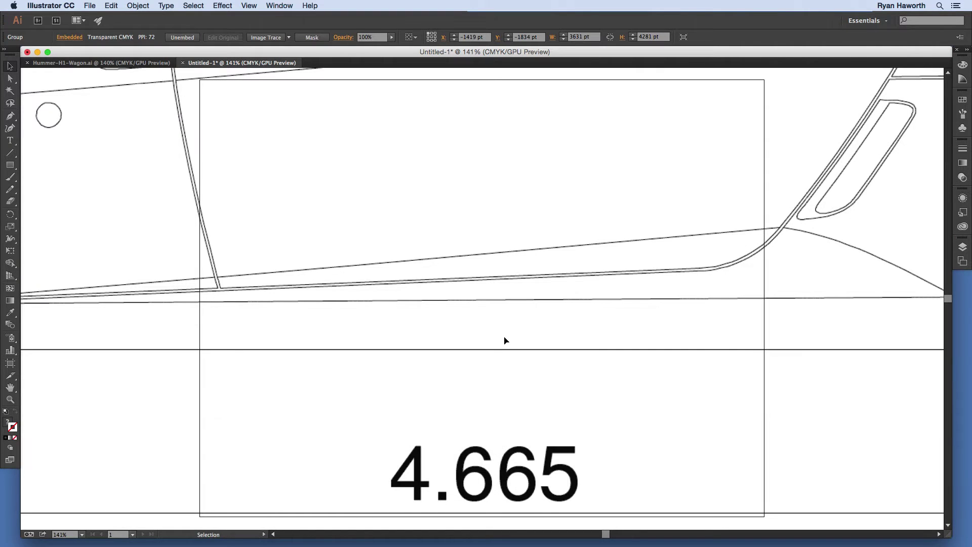
key(super+0)
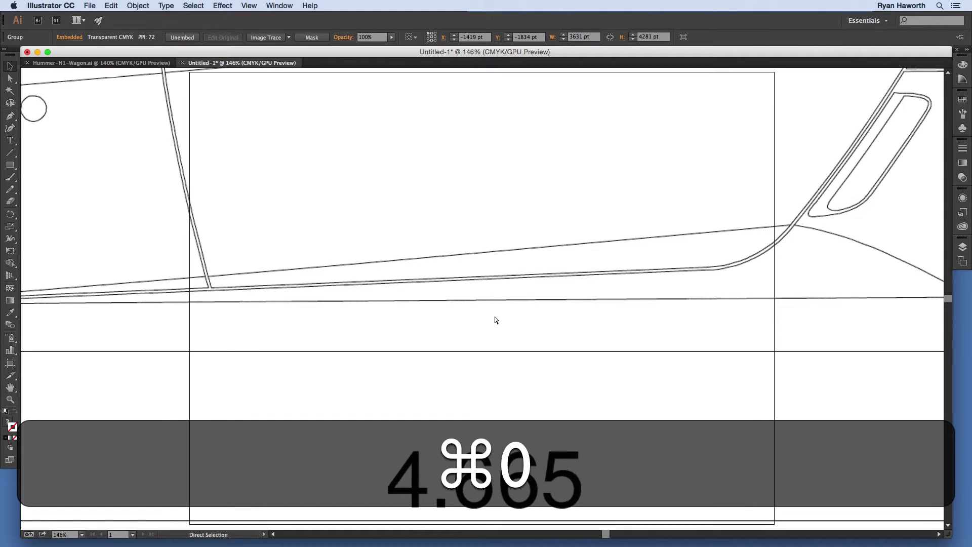
key(super+minus)
key(super+minus)
key(super+minus)
key(super+minus)
key(super+minus)
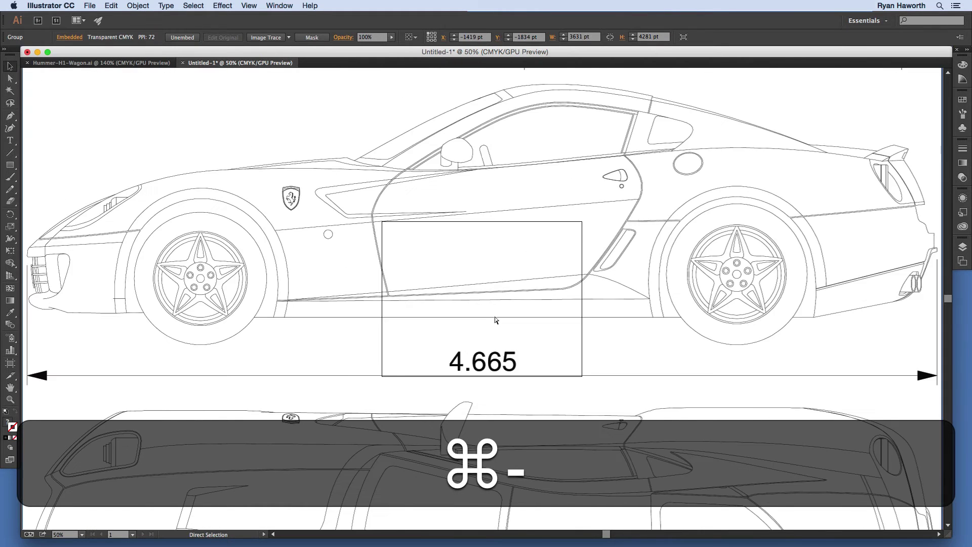
key(super+minus)
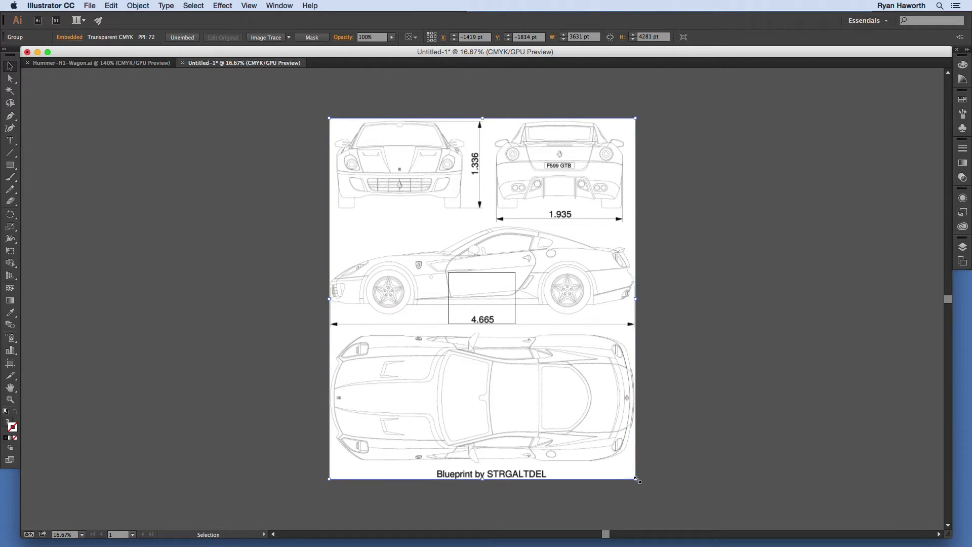
key(shift)
Switch to Chrome and open google.com in a new tab
key(super)
key(super+Tab)
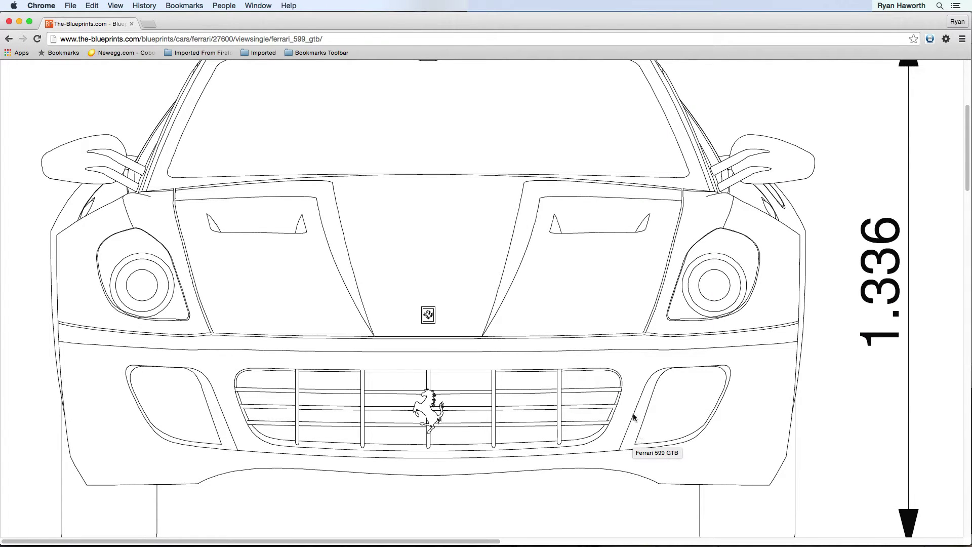
click(150, 24)
text(google.com)
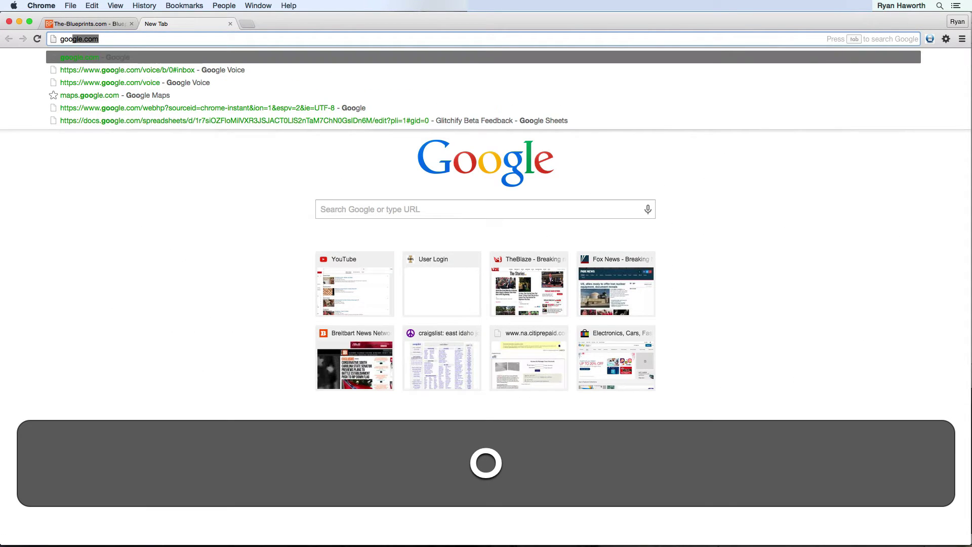
key(Return)
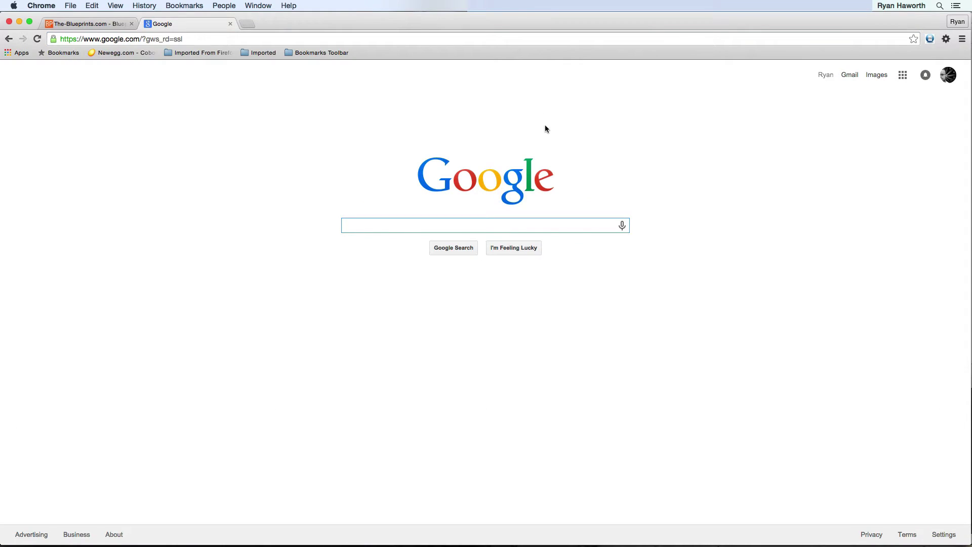
Search Google for "ferrari 599 blueprint" and show the image results
text(f)
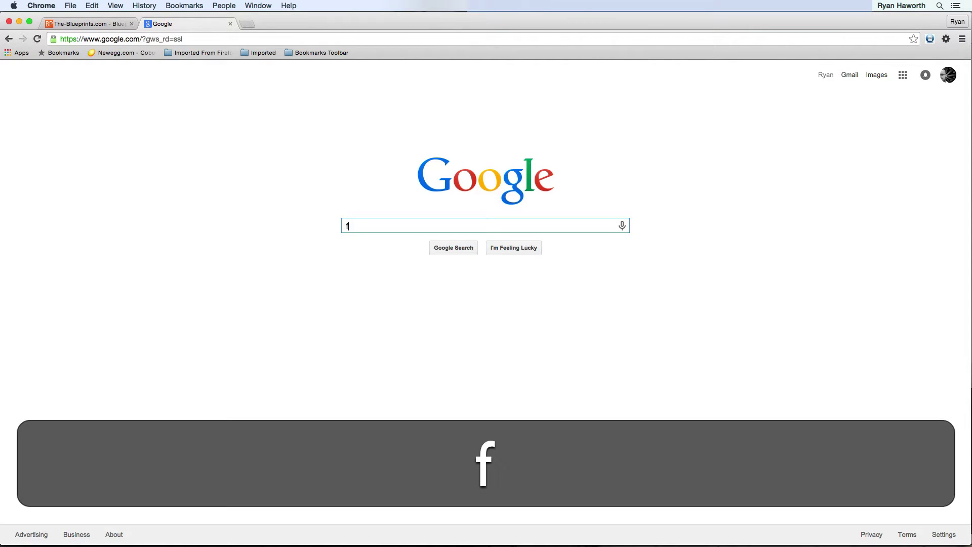
text(errari )
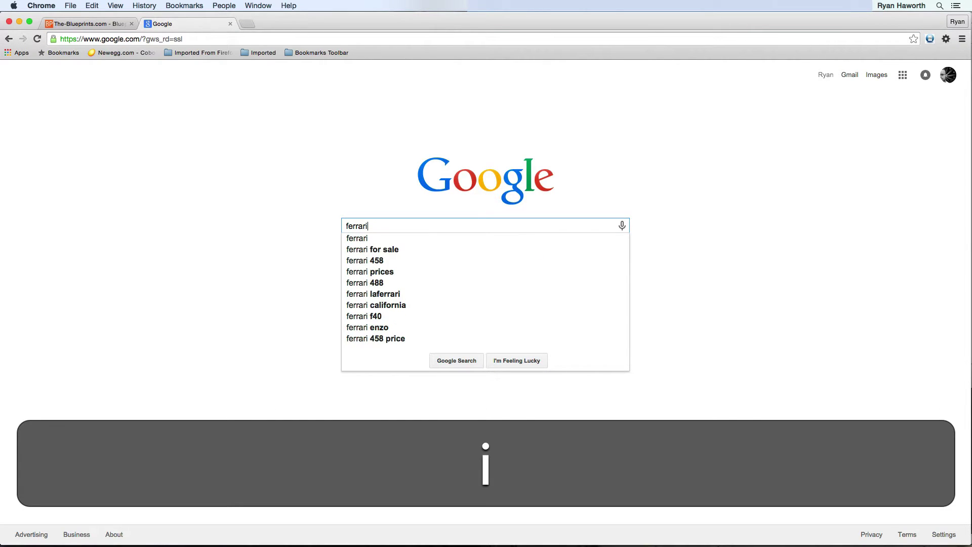
text(599 )
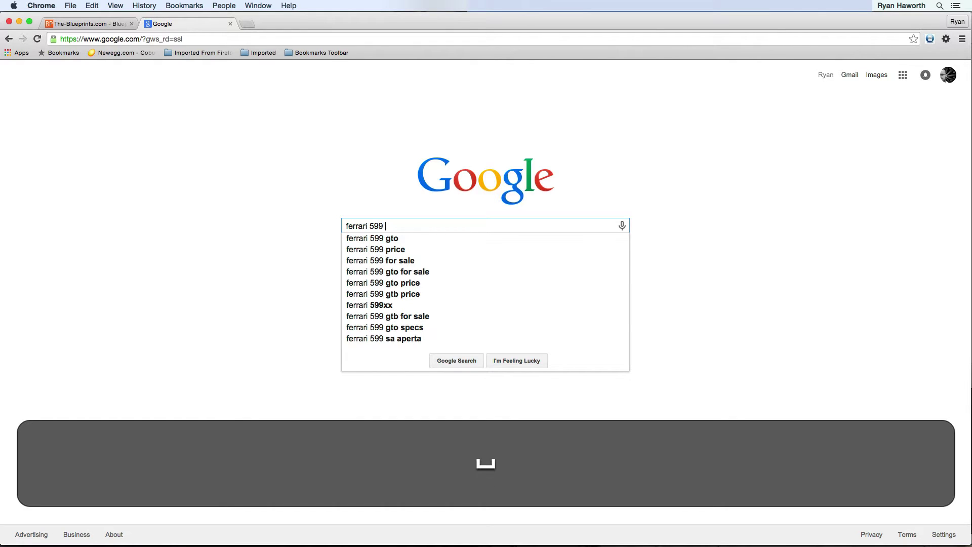
text(bluep)
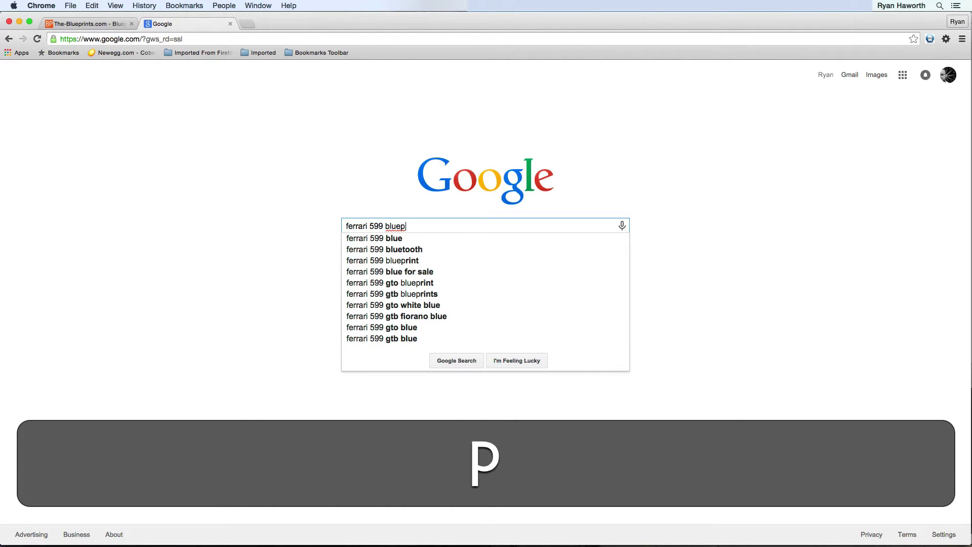
text(rint)
key(Return)
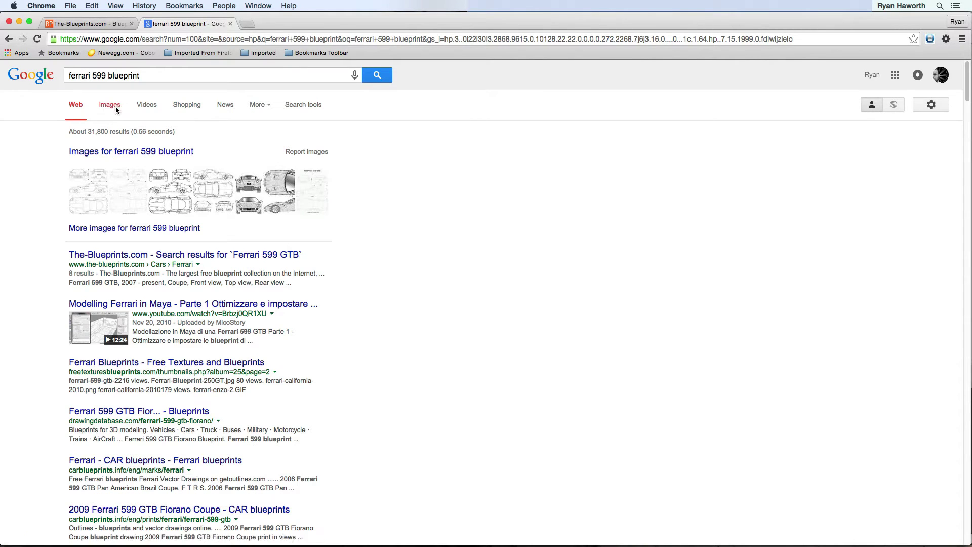
click(112, 106)
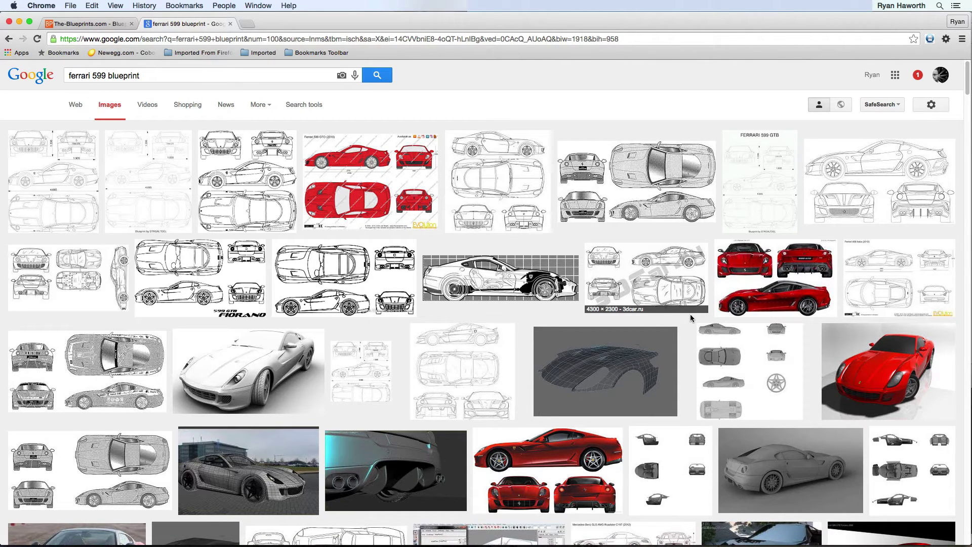
Switch back to Illustrator and scale the blueprint image down proportionally to about 2210 by 2605 pt, keeping its upper-left corner fixed
key(super+Tab)
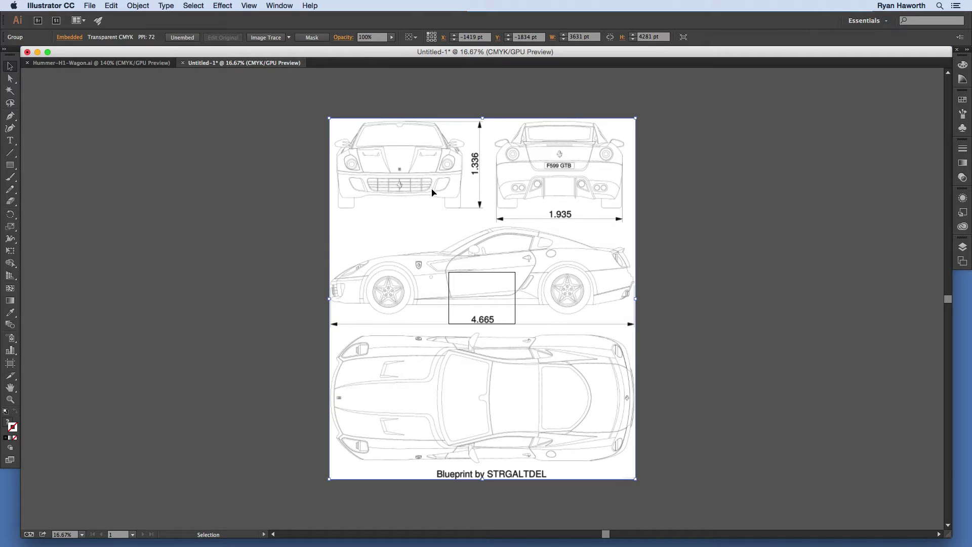
key(v)
key(shift)
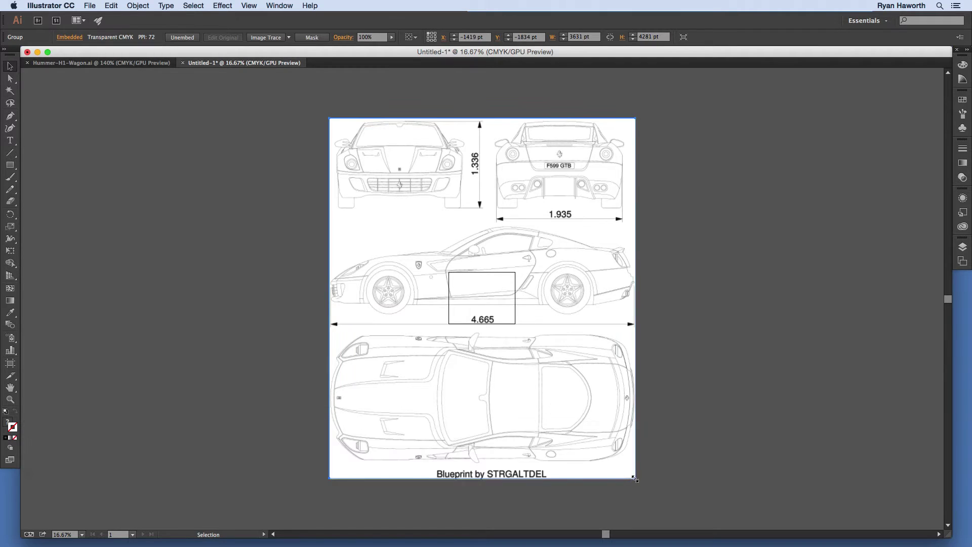
drag(636, 480, 516, 337)
key(shift)
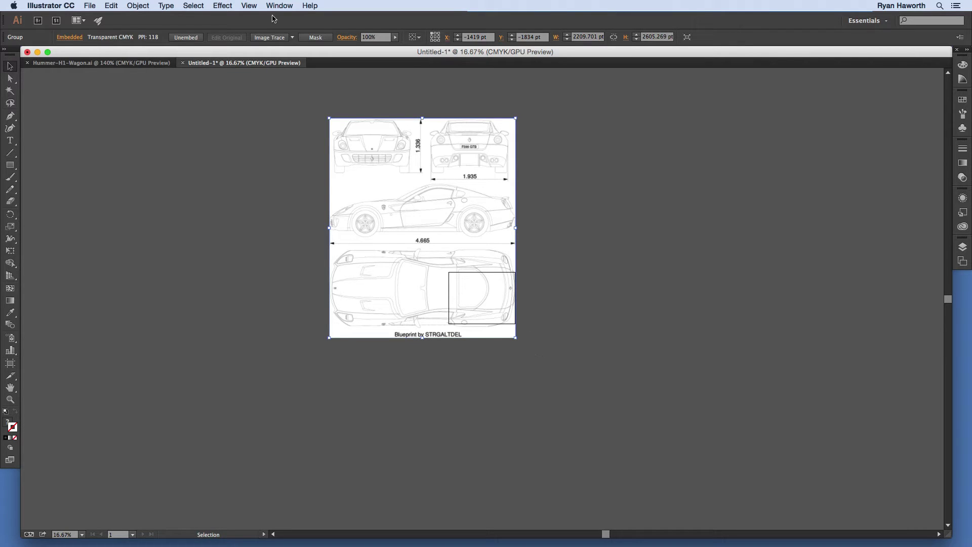
Turn on Snap to Point and Smart Guides
click(248, 6)
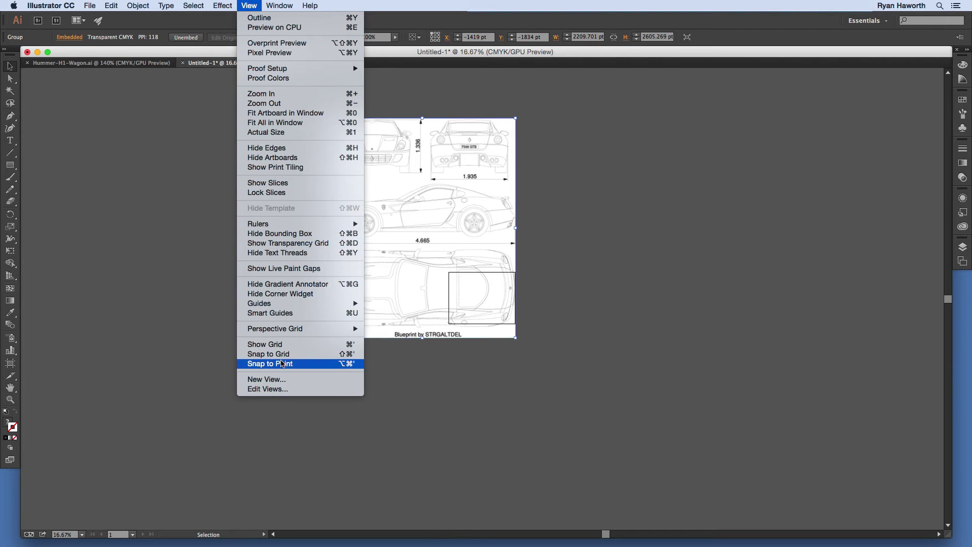
click(282, 364)
click(248, 6)
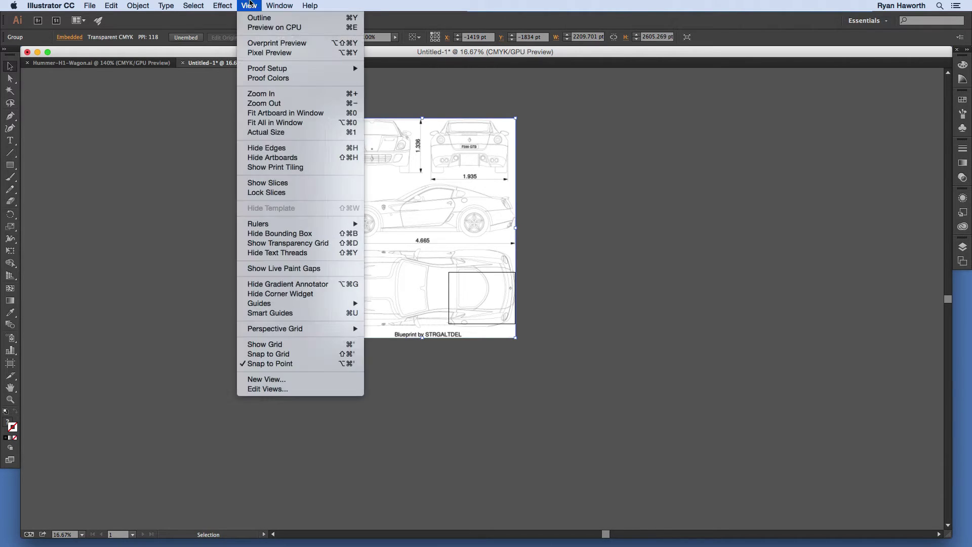
click(250, 7)
click(250, 7)
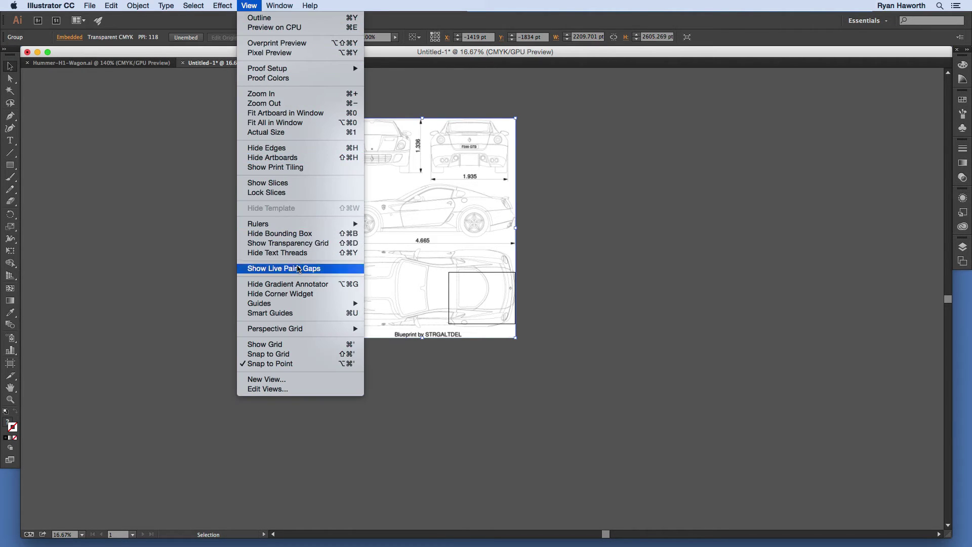
click(298, 314)
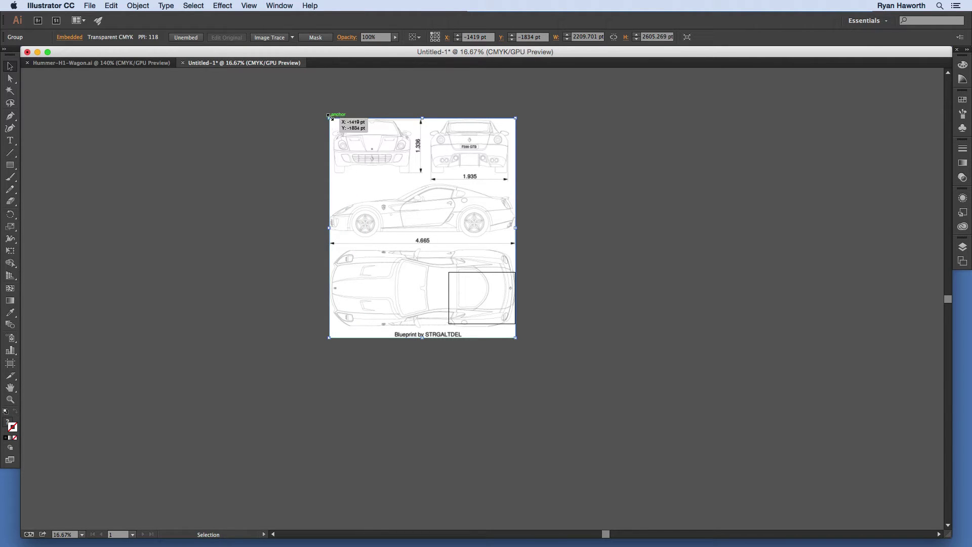
Scale the blueprint image proportionally to about 521 by 614 pt, fitting the artboard's height along its left edge
drag(329, 117, 450, 234)
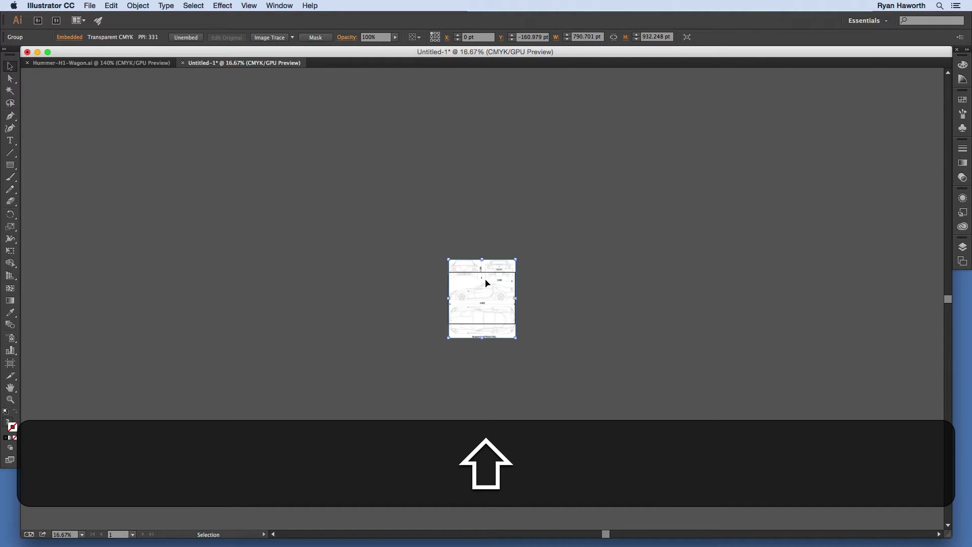
key(super+0)
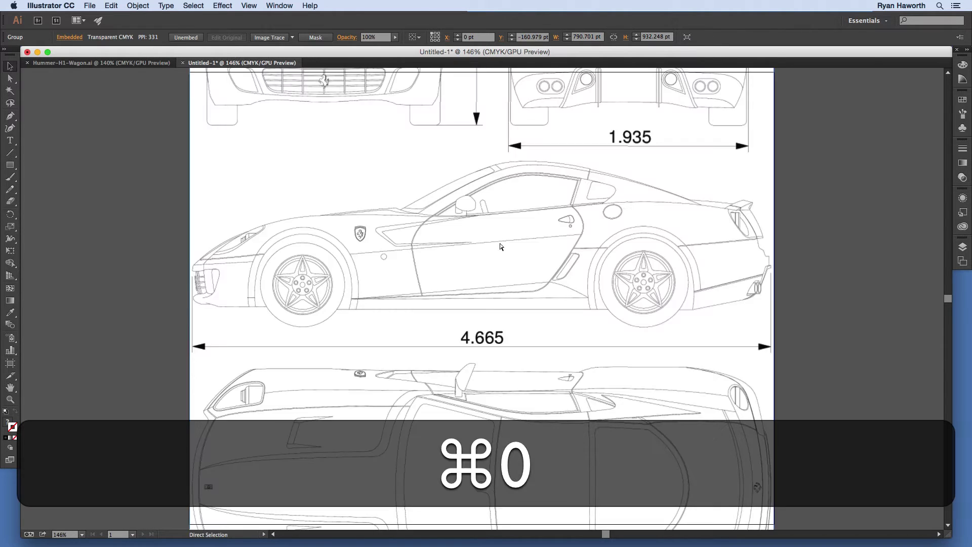
key(super)
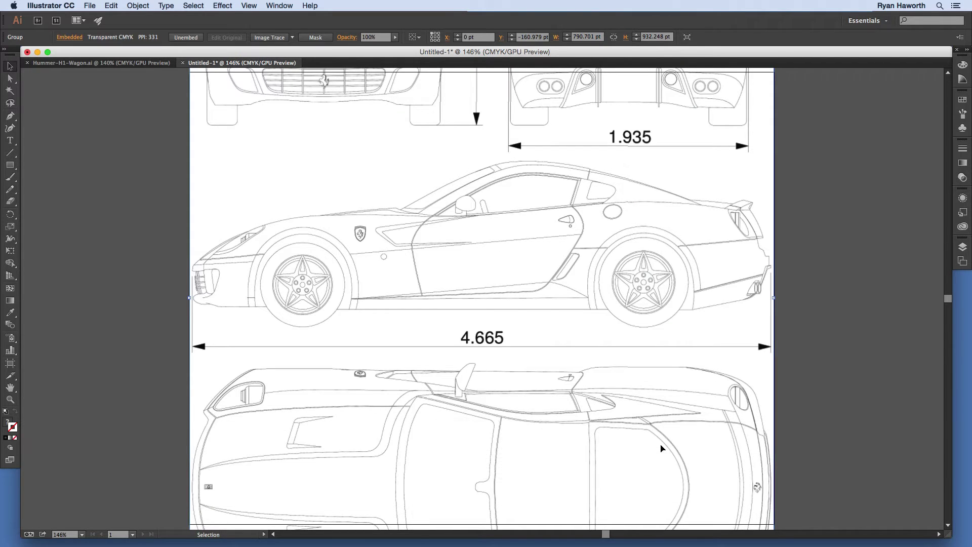
key(super)
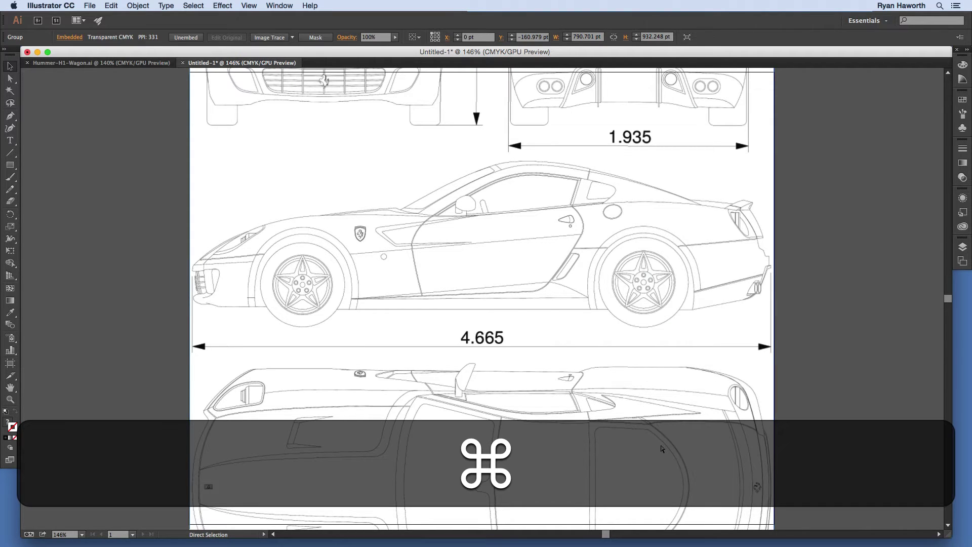
key(super+minus)
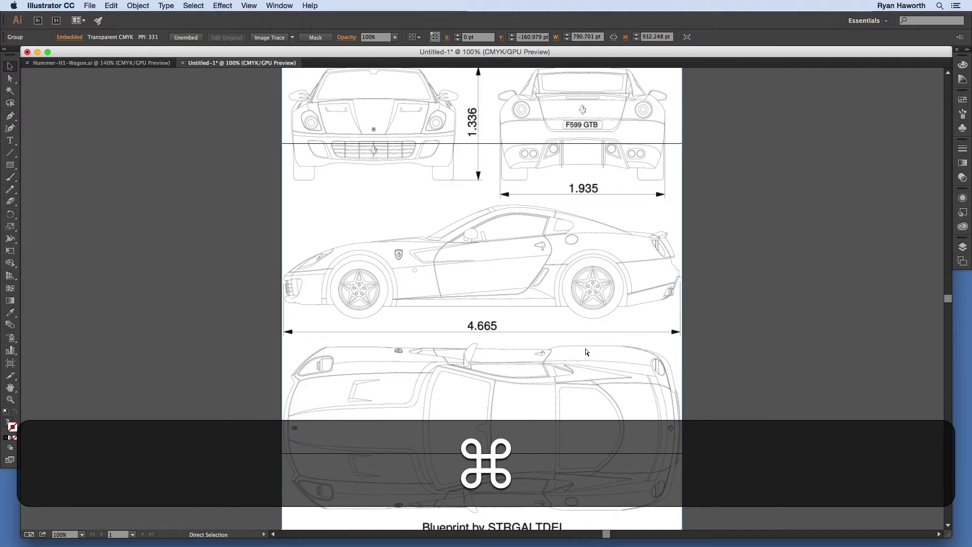
key(super+minus)
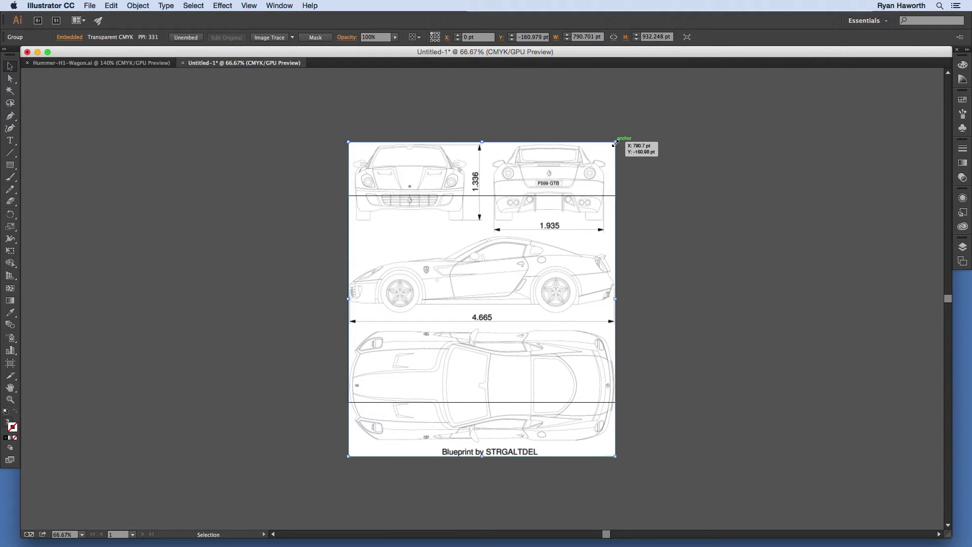
drag(615, 143, 571, 186)
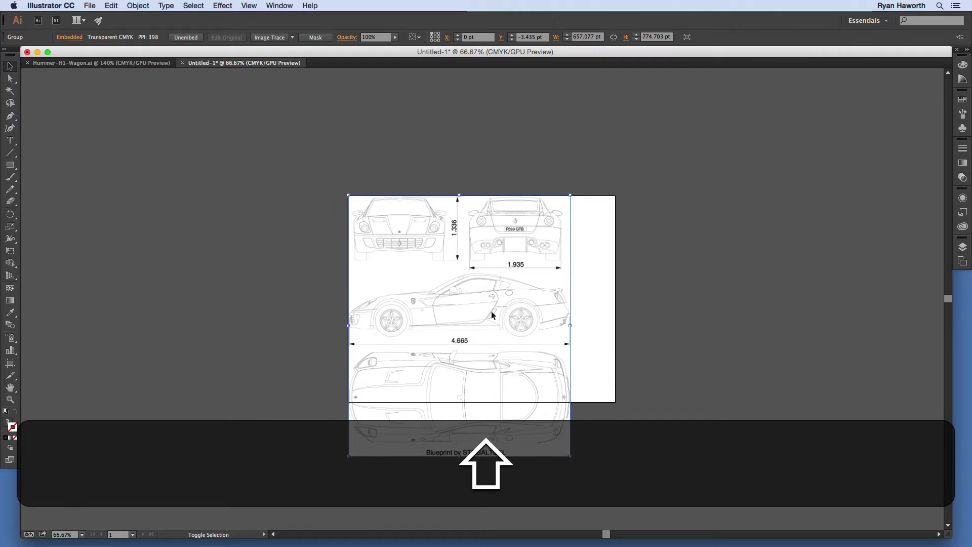
drag(570, 456, 526, 404)
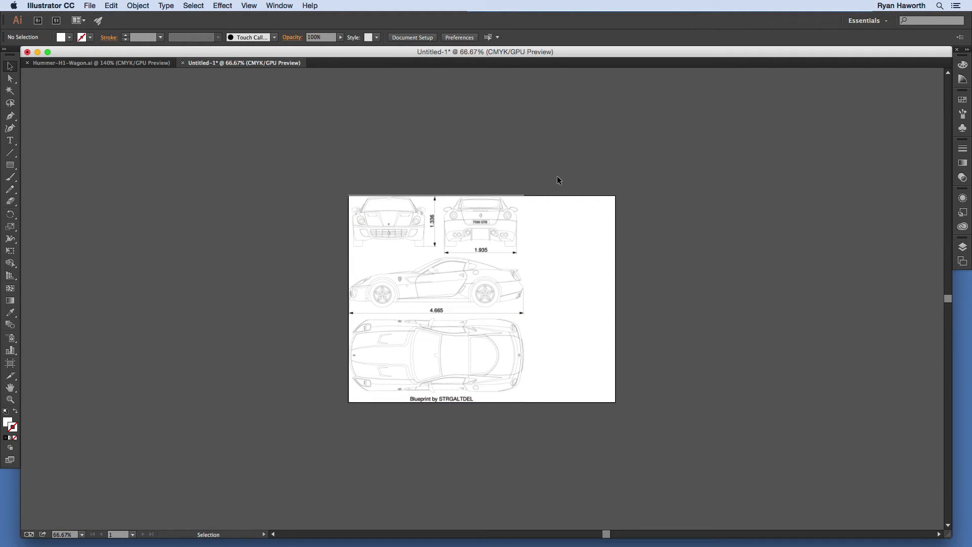
Duplicate the blueprint image and move the copy down and to the right, to about X 260 pt, Y 371 pt
click(457, 258)
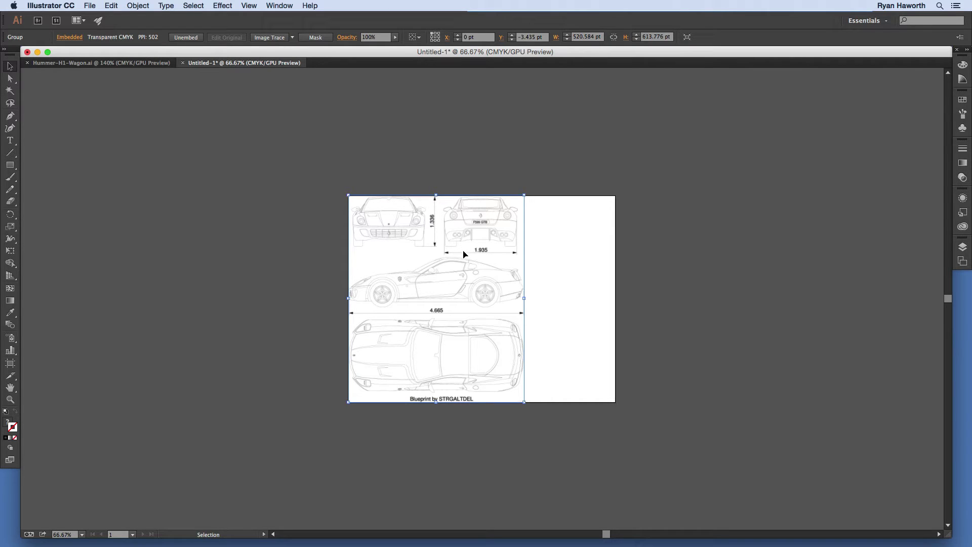
key(super)
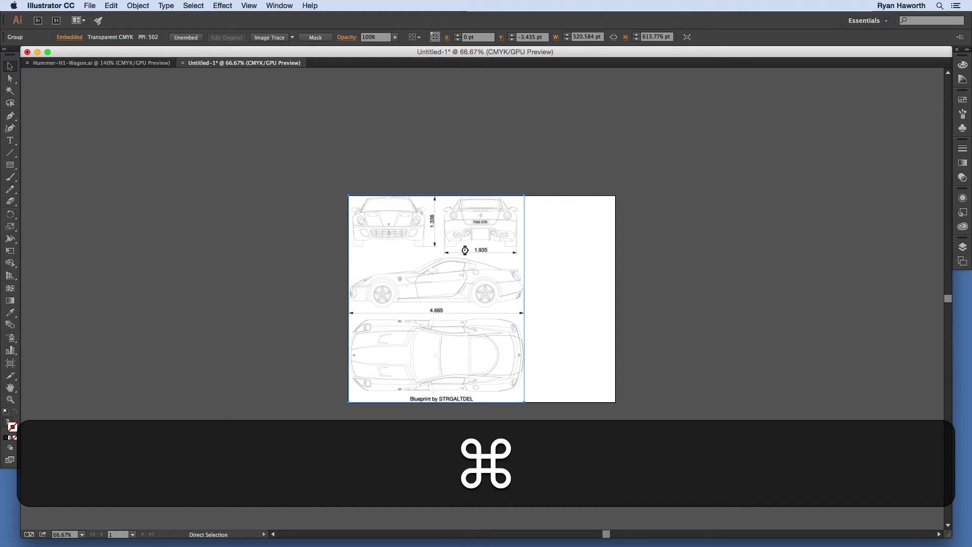
key(super+c)
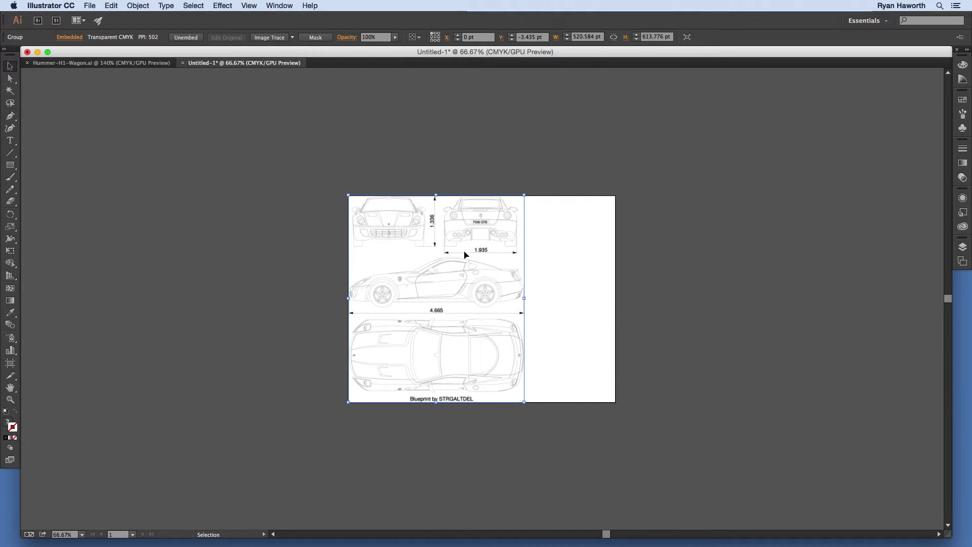
key(super)
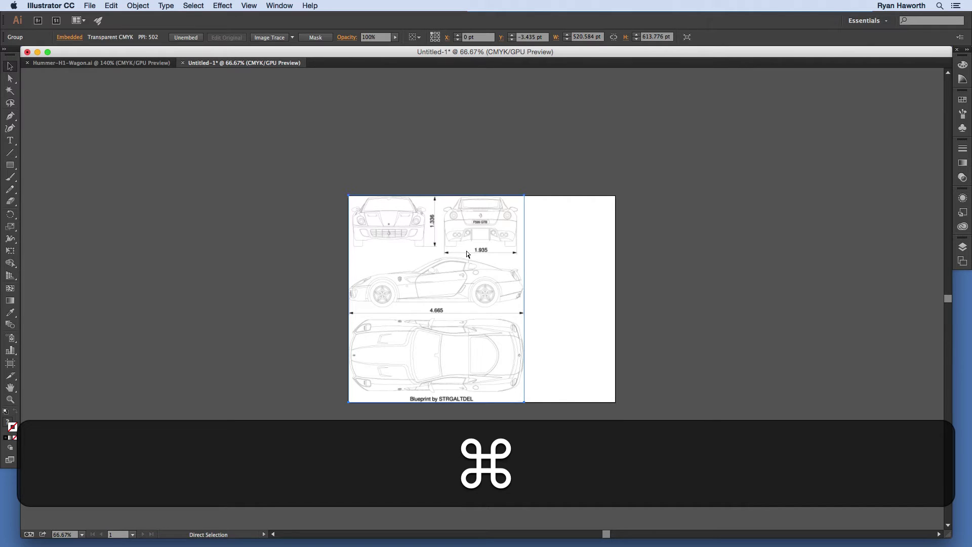
key(super+v)
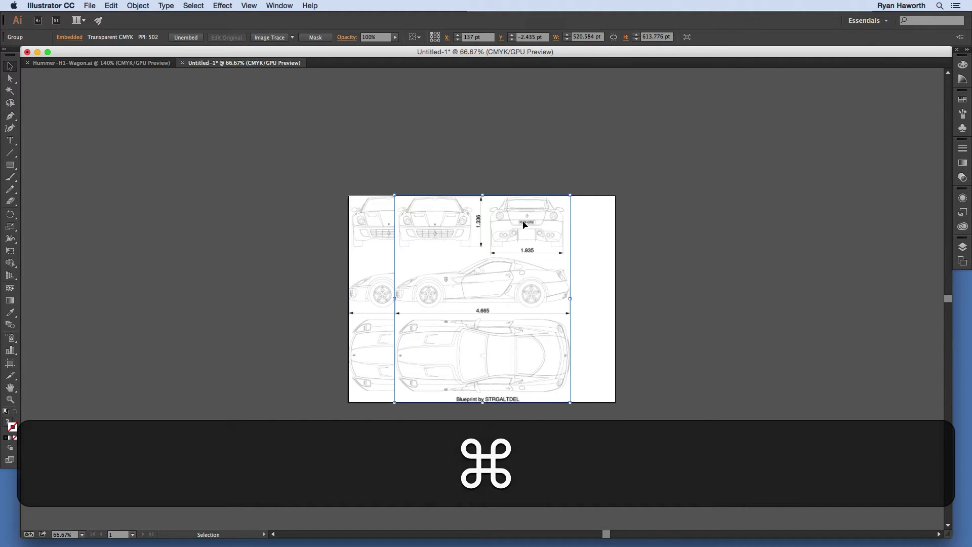
drag(524, 224, 564, 349)
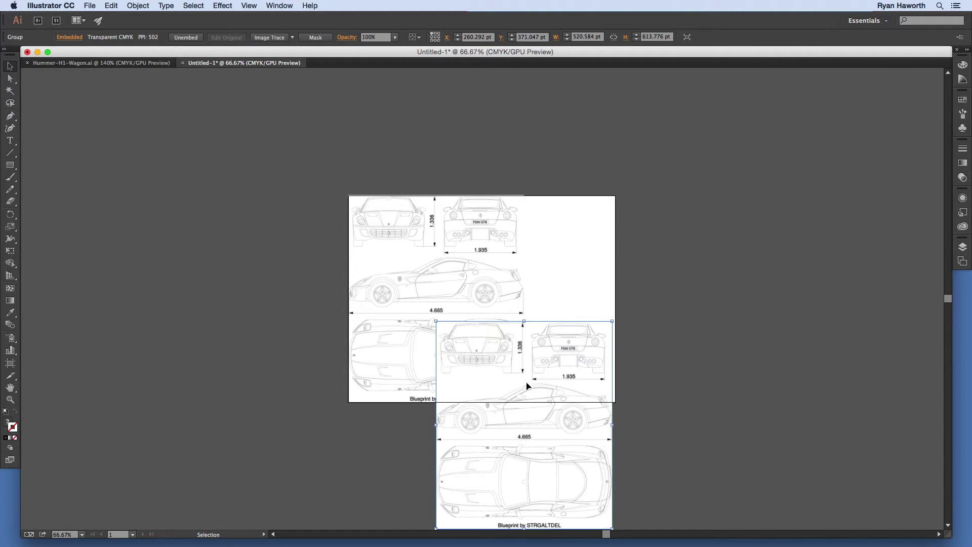
Draw a rectangle of about 247 by 175 pt around the rear view on the blueprint copy, with no fill
key(m)
drag(528, 380, 611, 319)
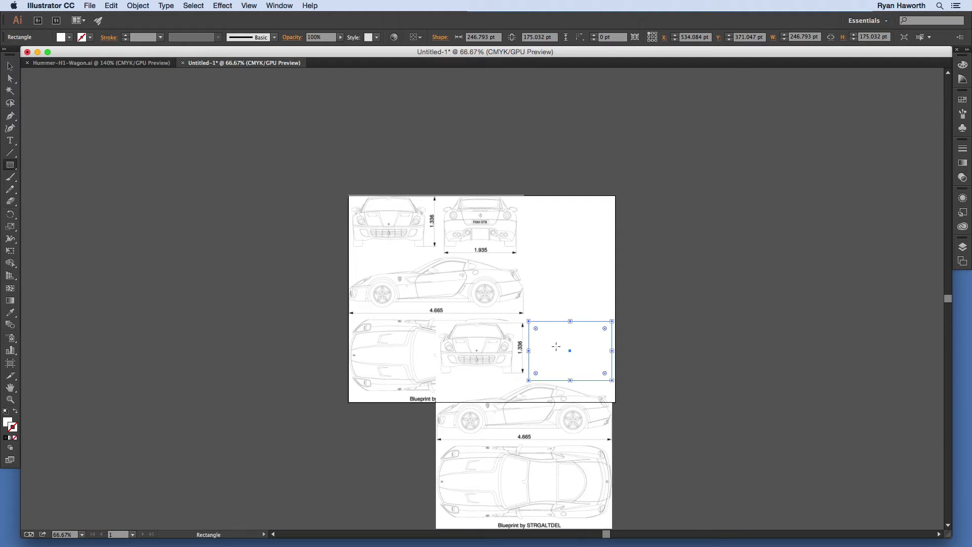
key(x)
key(slash)
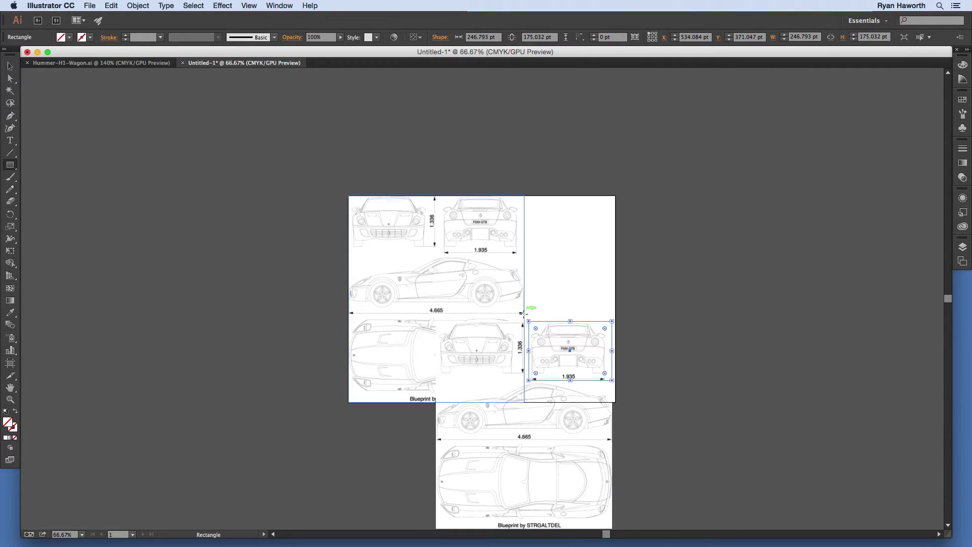
Make a clipping mask from the rear-view rectangle and the blueprint copy beneath it
key(super+space)
drag(523, 313, 539, 266)
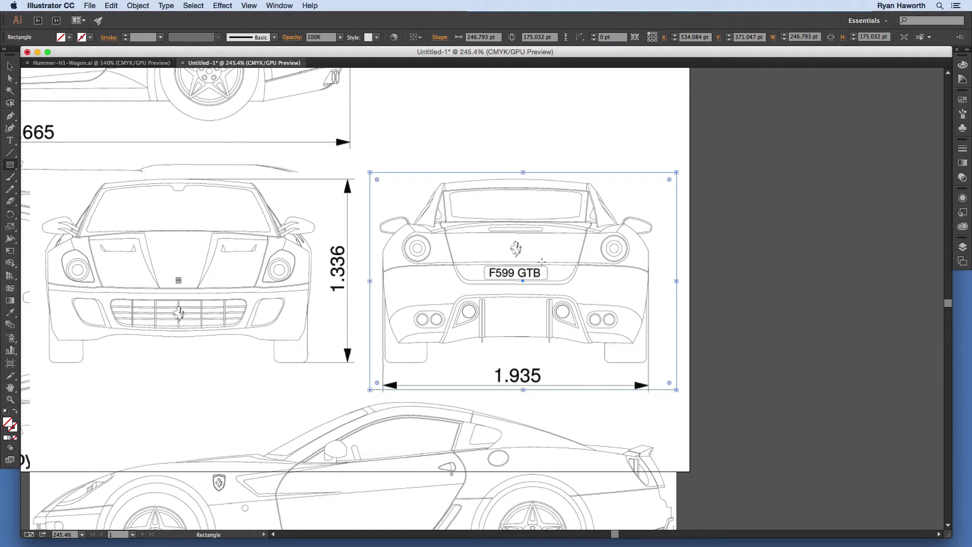
key(v)
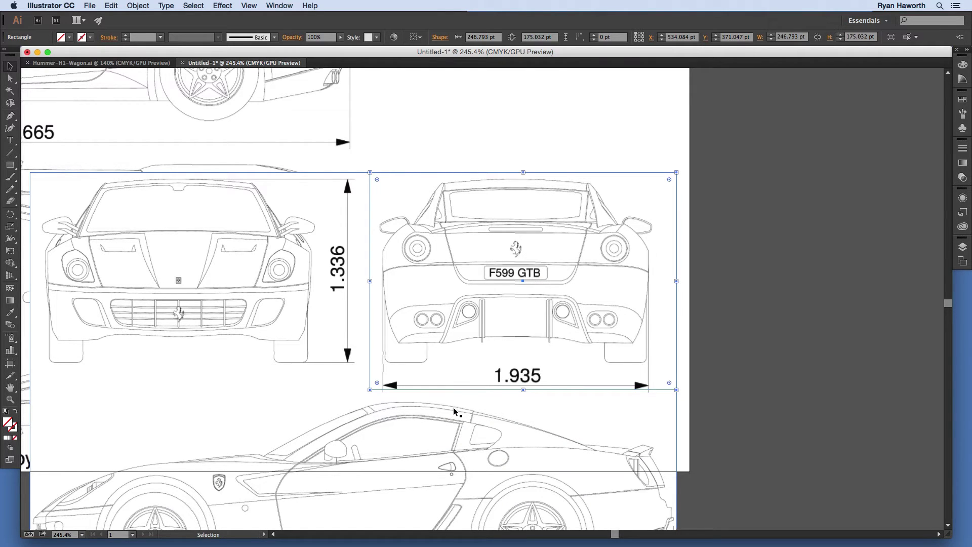
key(shift)
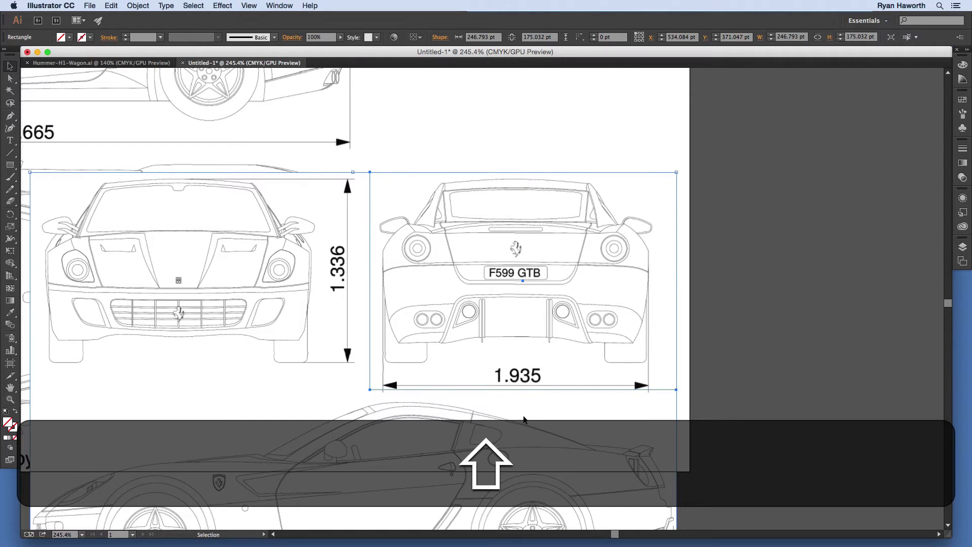
shift+click(526, 419)
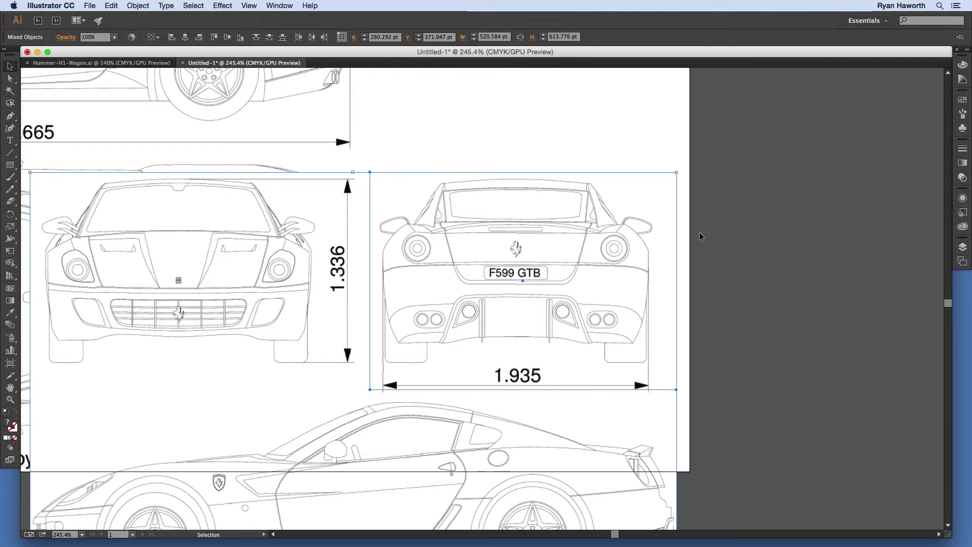
drag(710, 224, 591, 412)
key(super+g)
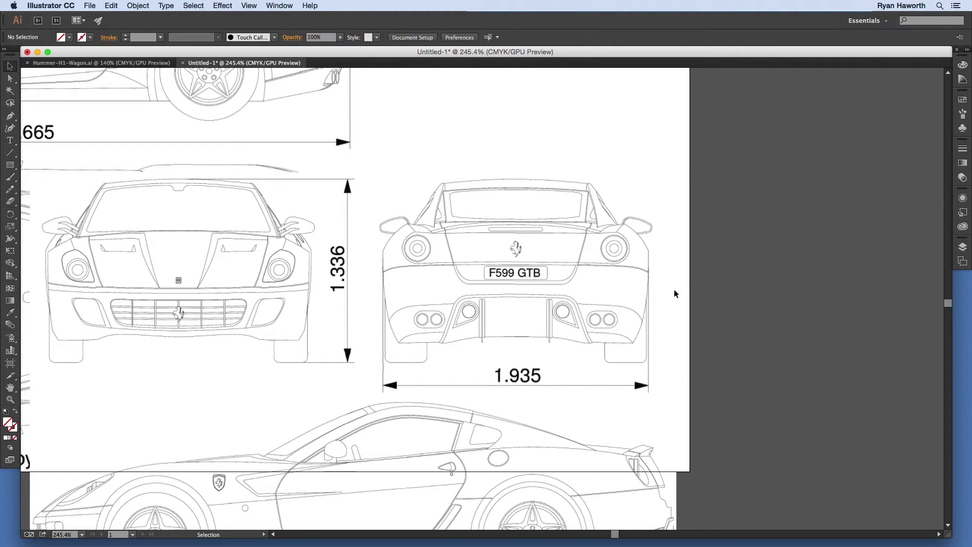
key(shift)
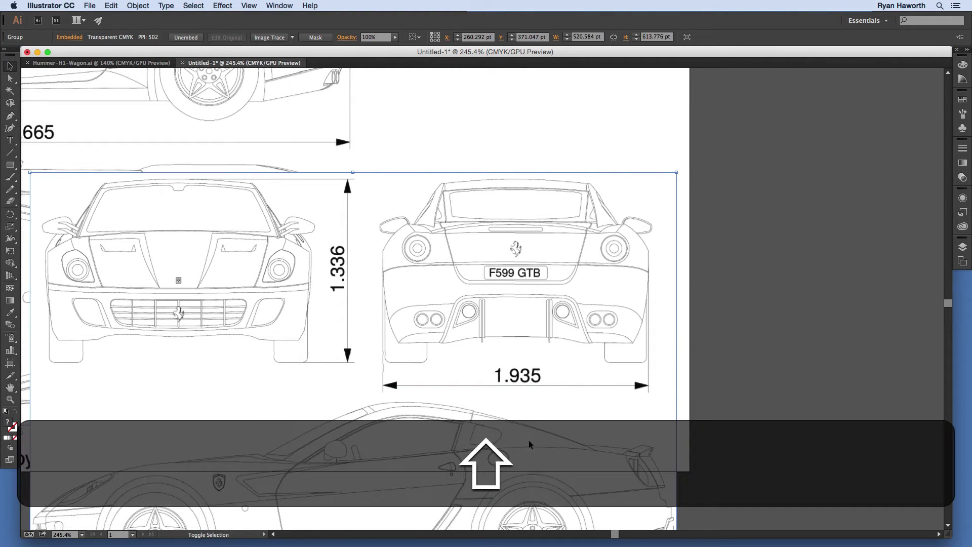
shift+click(372, 390)
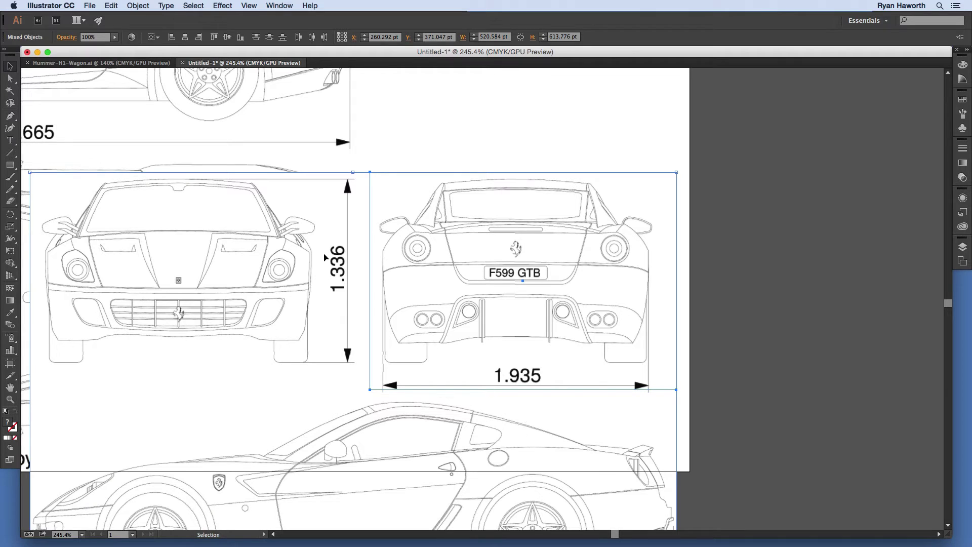
click(138, 7)
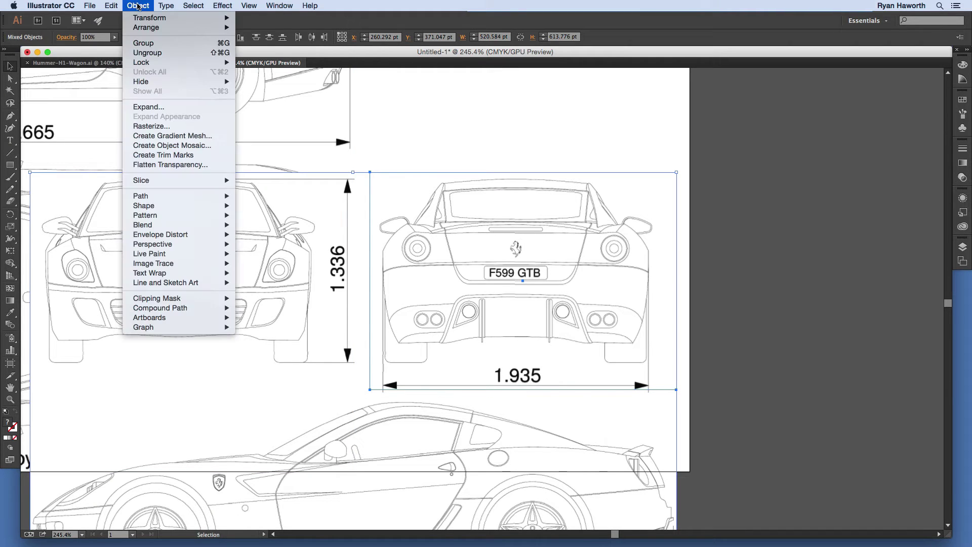
mouse_move(183, 196)
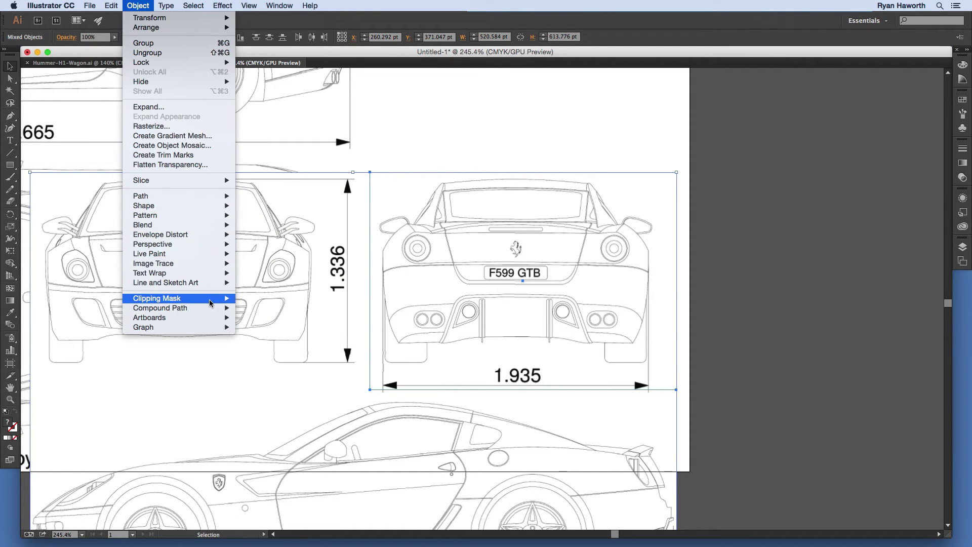
mouse_move(208, 299)
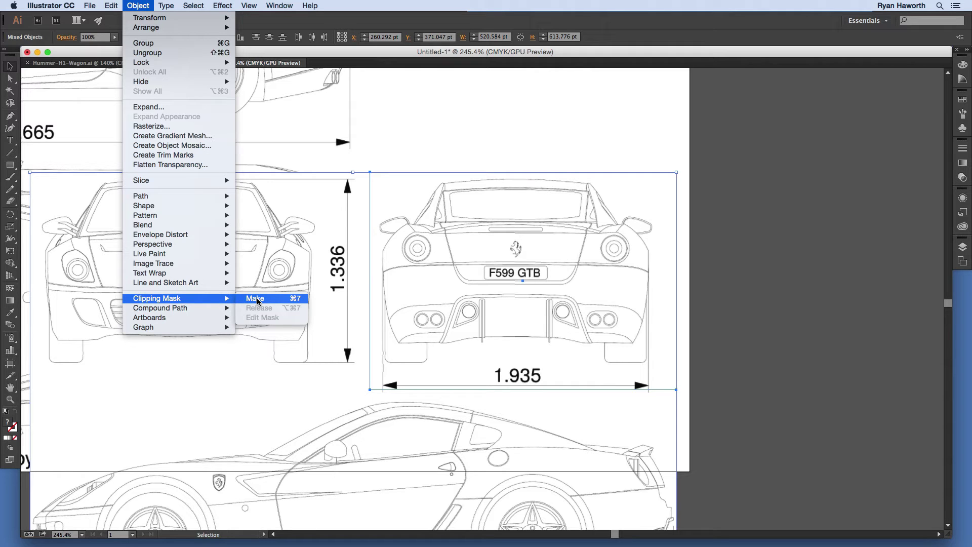
click(257, 297)
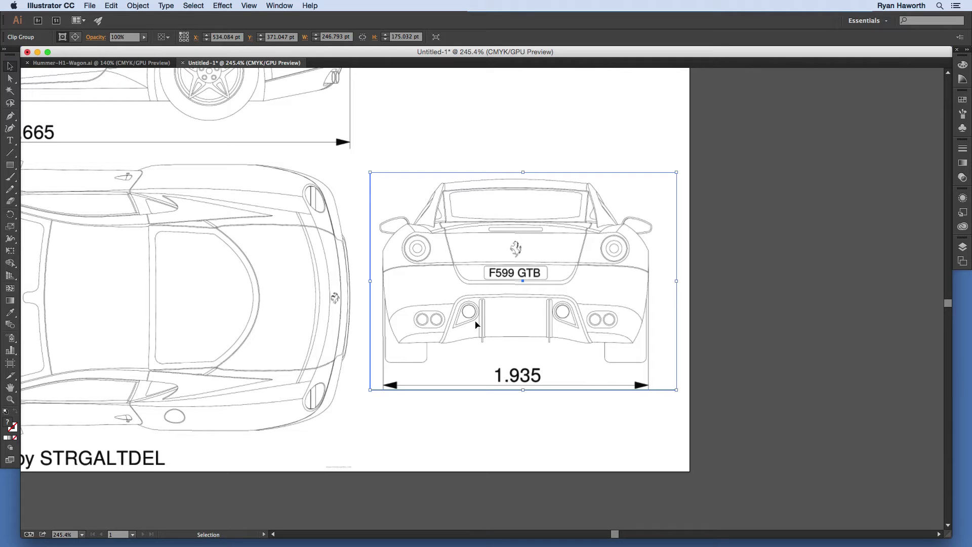
Move the clipped rear view down to about X 533 pt, Y 397 pt and deselect it
click(574, 416)
mouse_move(564, 308)
mouse_down()
mouse_move(566, 327)
mouse_move(576, 314)
mouse_up()
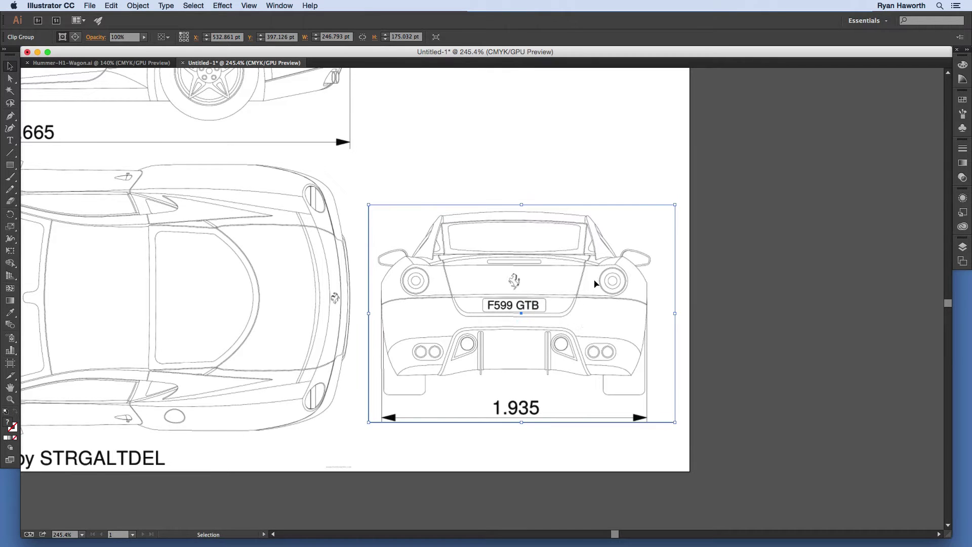
click(699, 236)
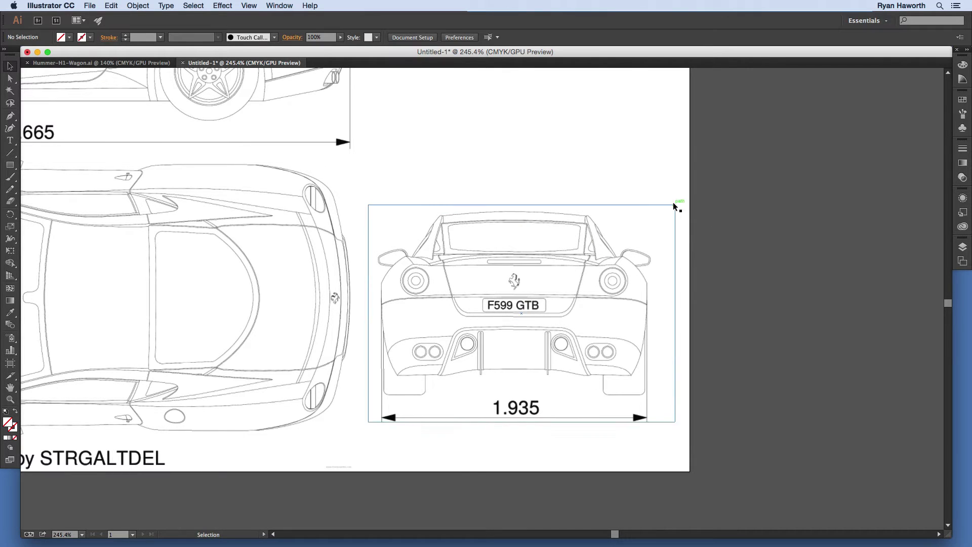
Paste another copy of the full blueprint and move it to about X 532 pt, Y 210 pt, beside the original
key(super+minus)
key(super+minus)
key(super+minus)
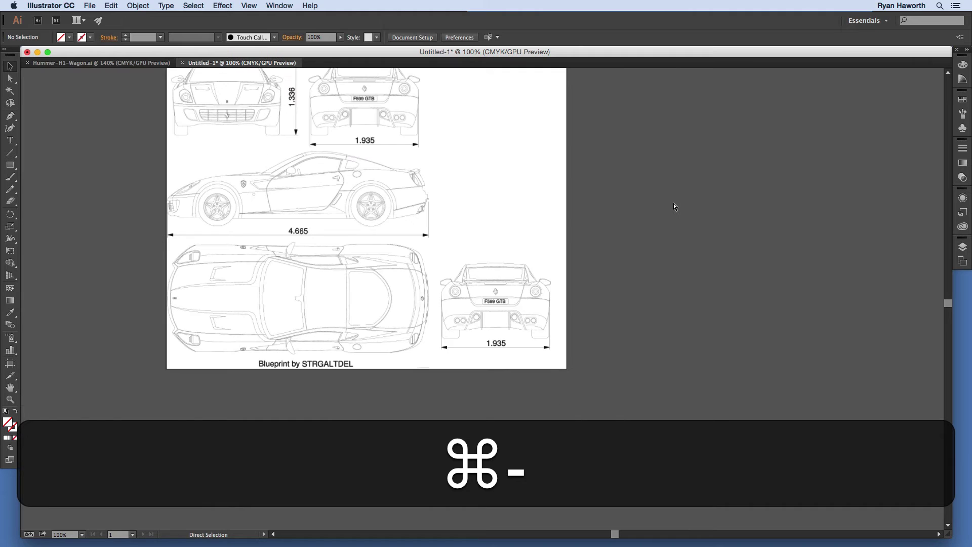
key(space)
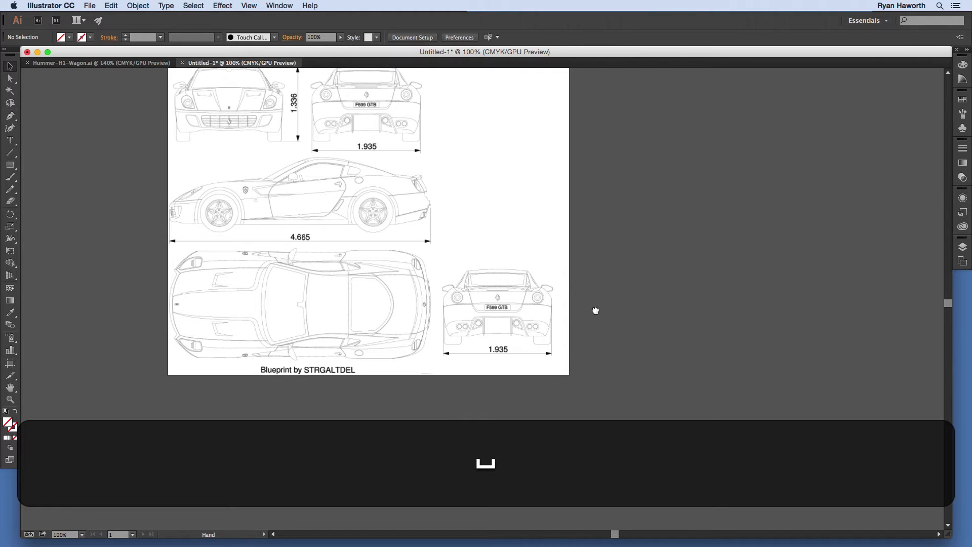
drag(594, 296, 605, 358)
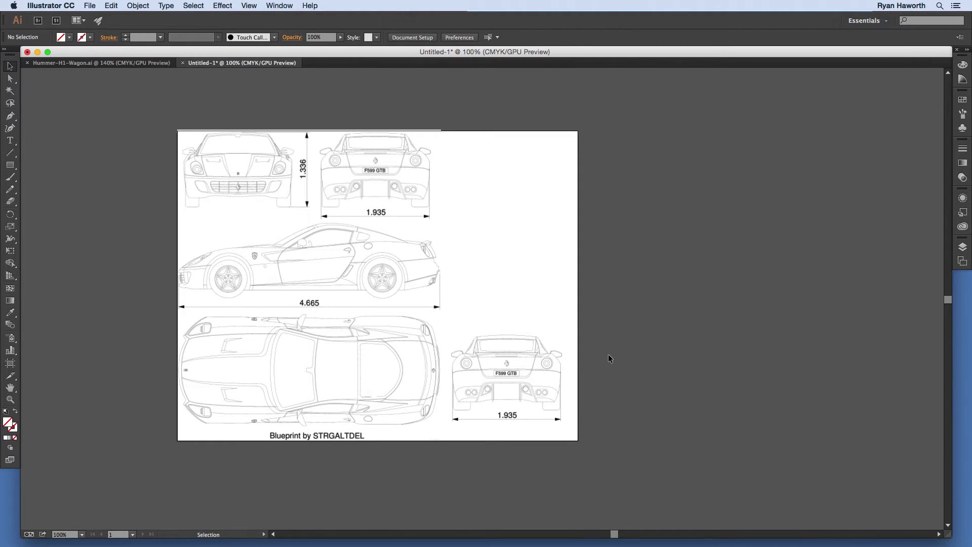
key(super+v)
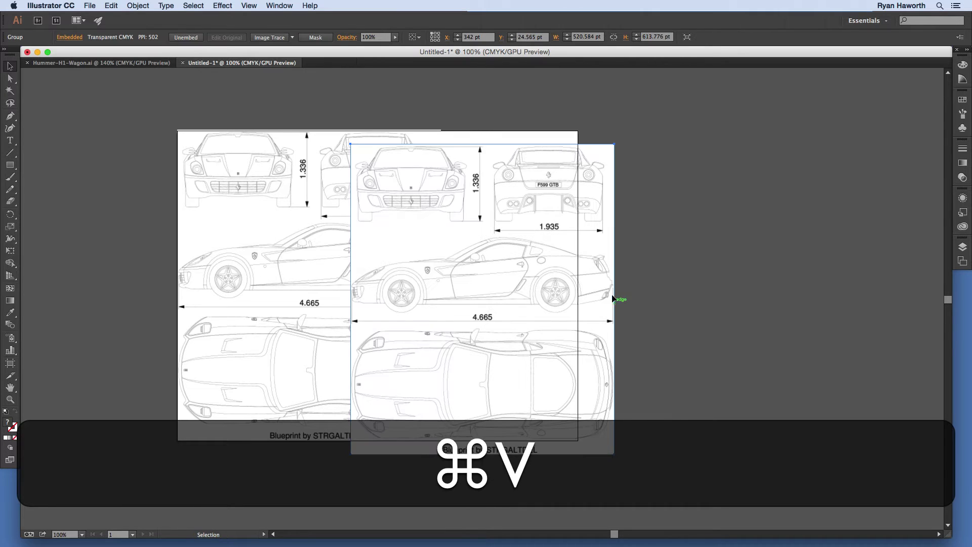
drag(446, 202, 550, 282)
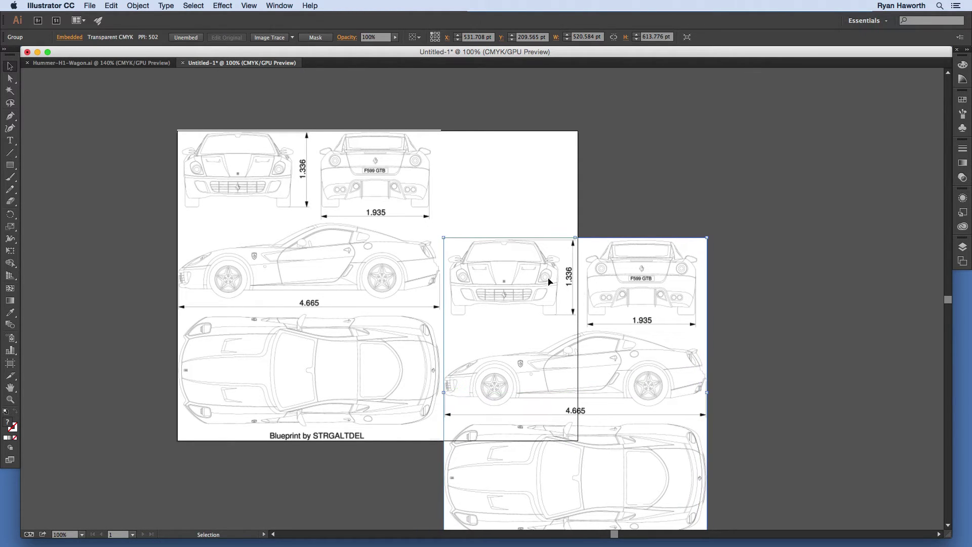
click(616, 222)
Draw a rectangle of about 266 by 157 pt around the copy's front view and clip the blueprint copy to it
key(m)
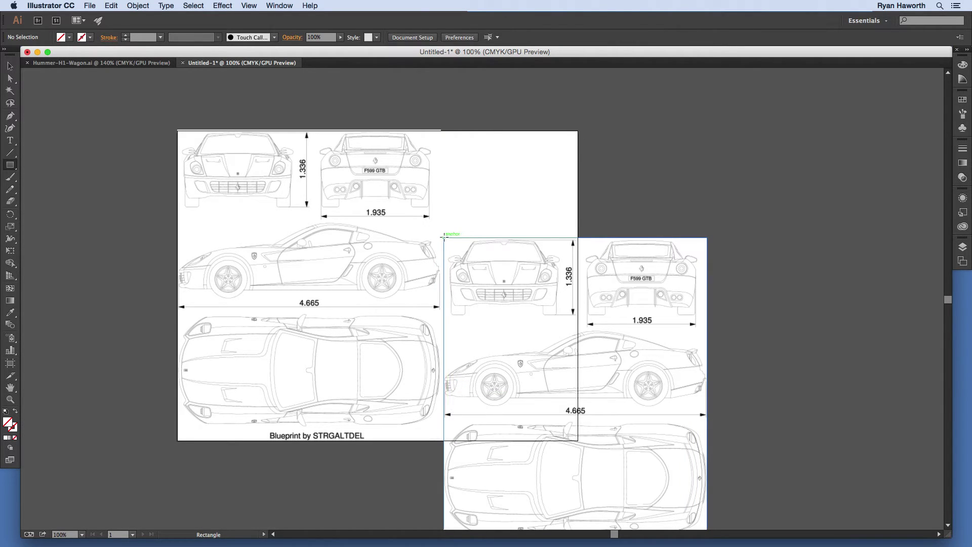
drag(443, 237, 578, 317)
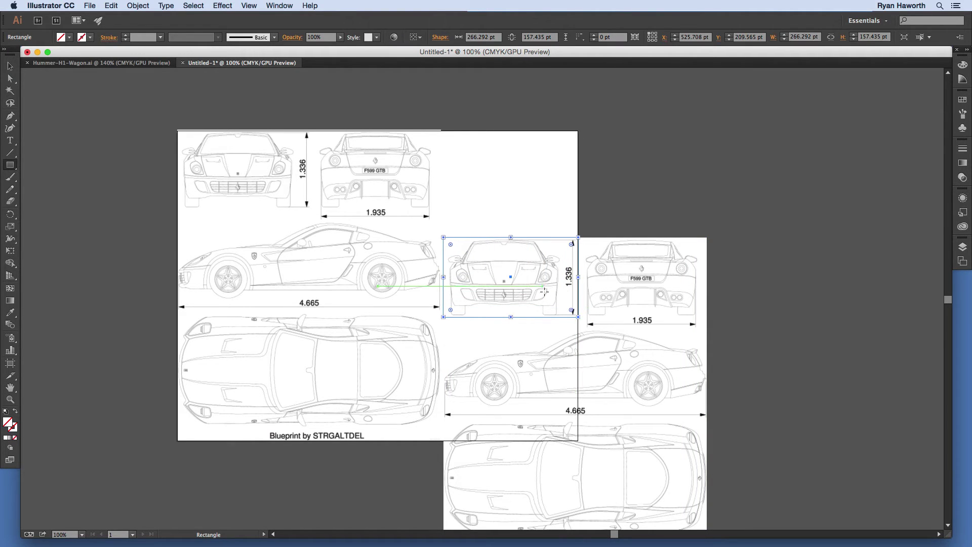
key(super)
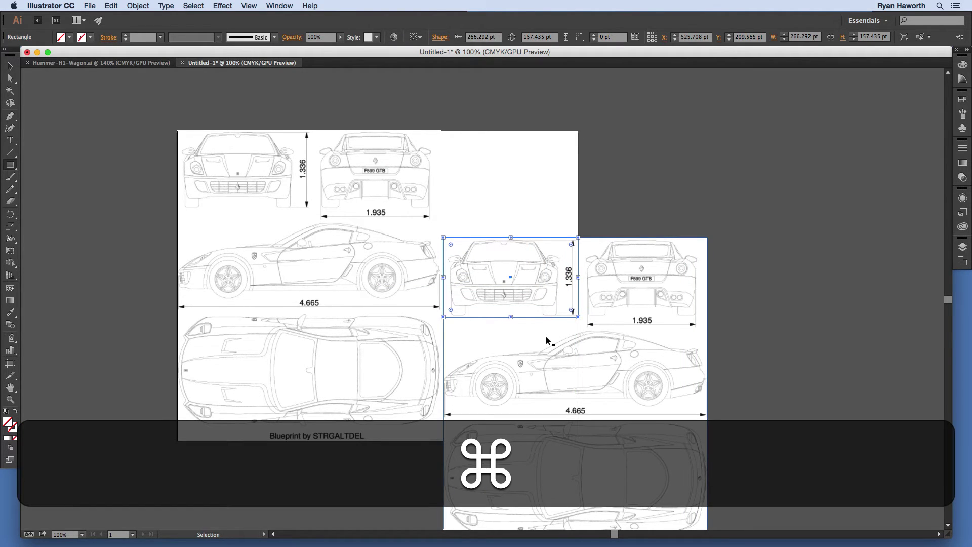
key(shift)
shift+super+click(546, 336)
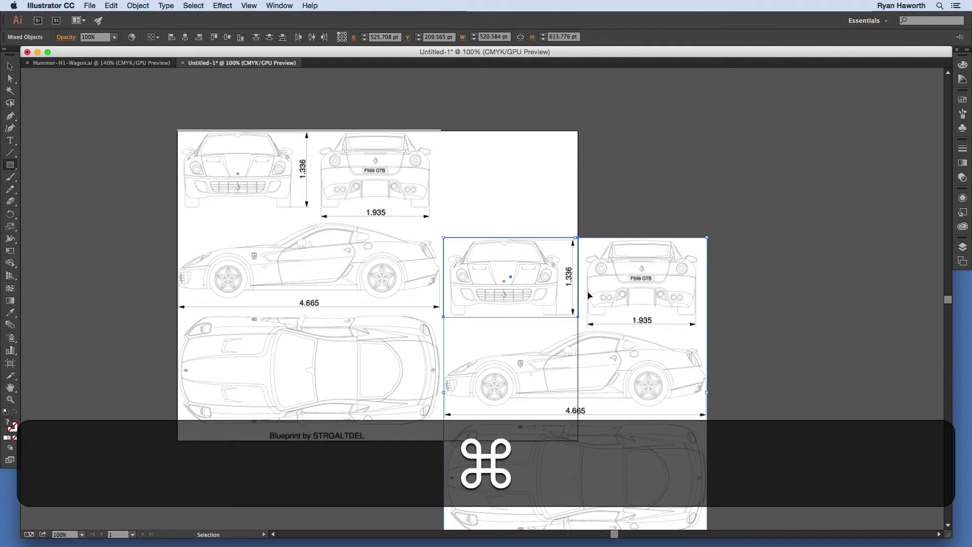
key(super+7)
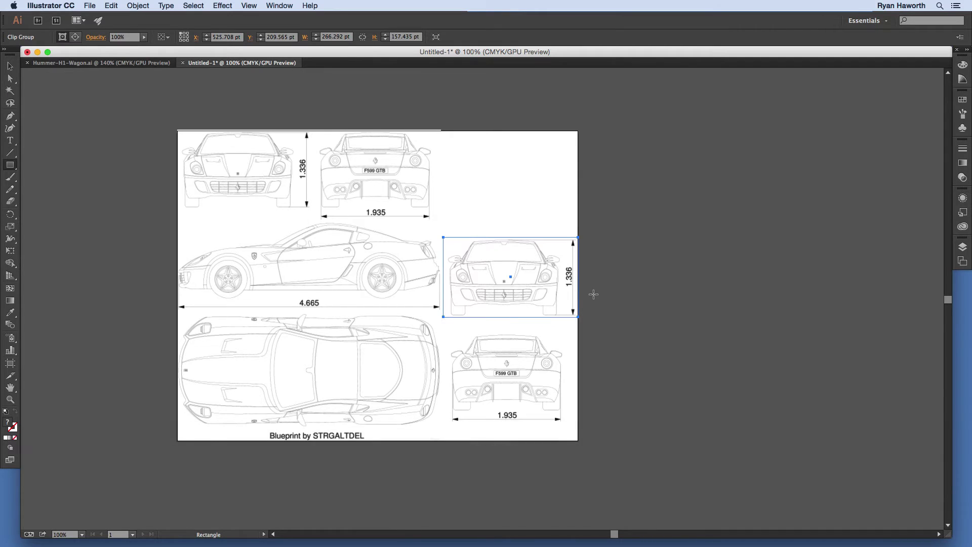
super+click(594, 295)
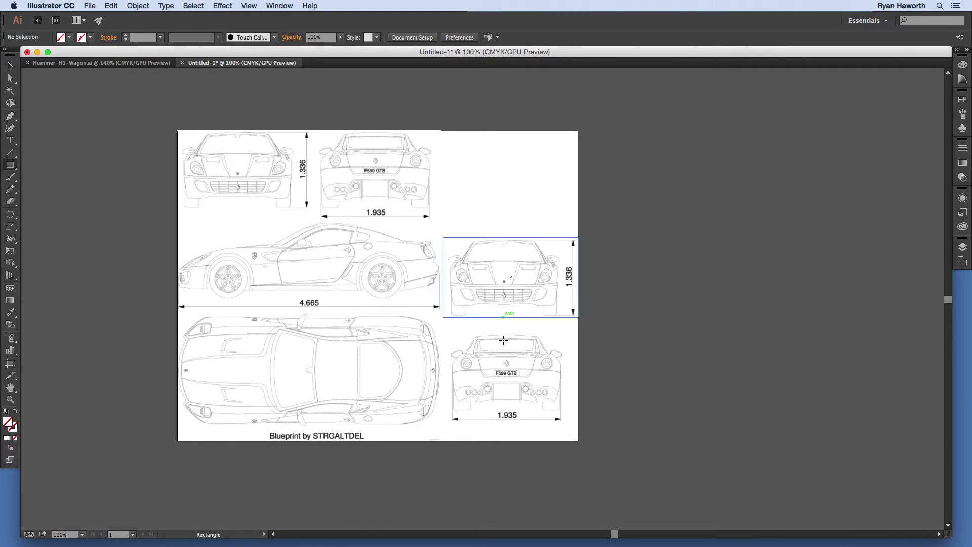
Draw a rectangle of about 532 by 441 pt around the original's side and top views and clip the blueprint to it
drag(177, 222, 444, 445)
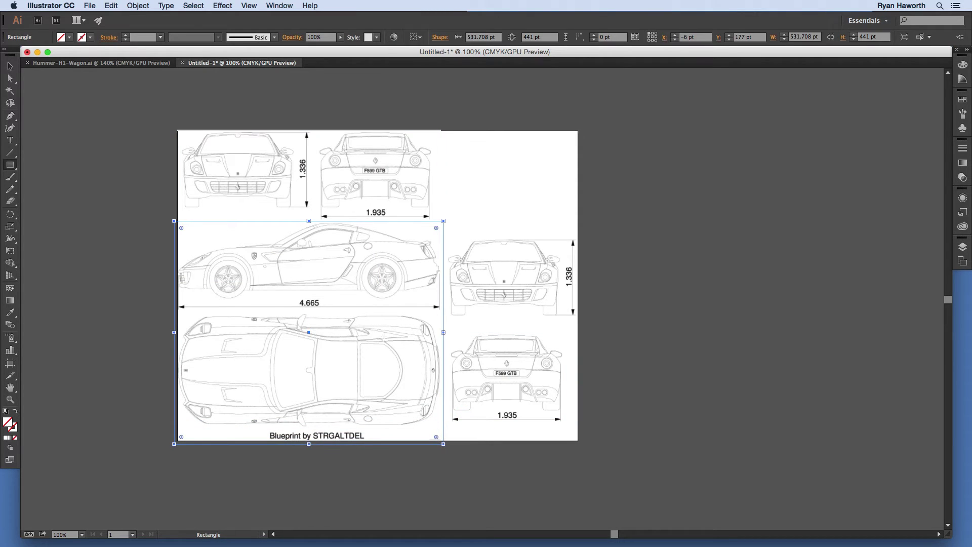
key(super)
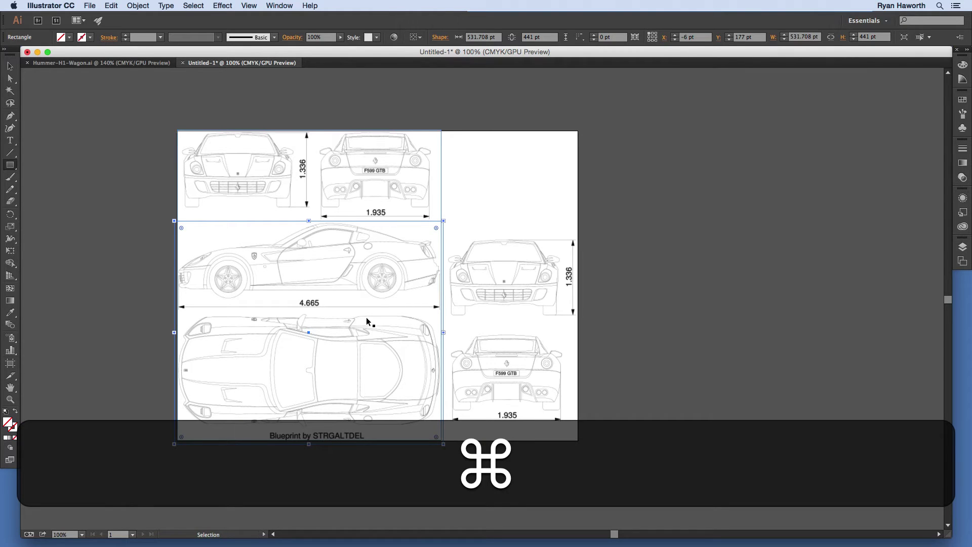
key(shift)
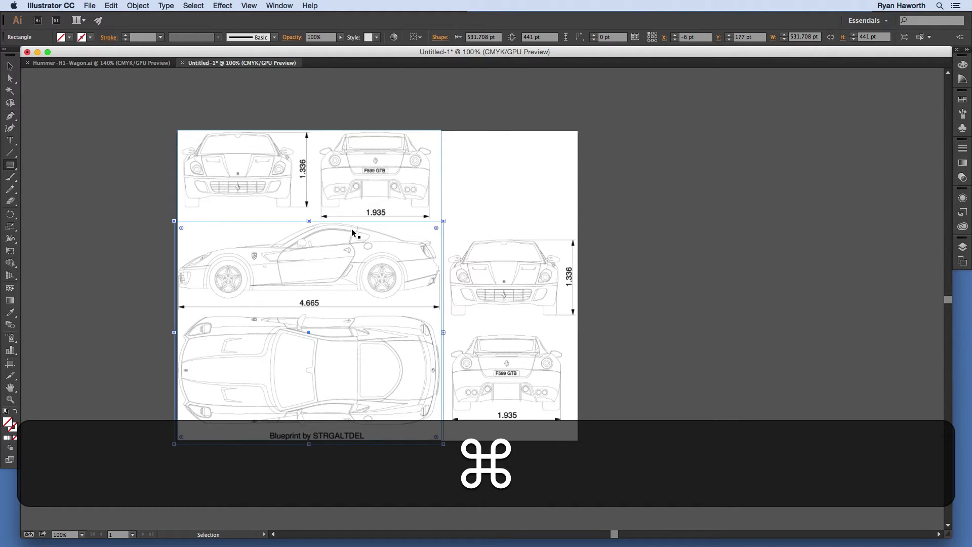
shift+super+click(359, 185)
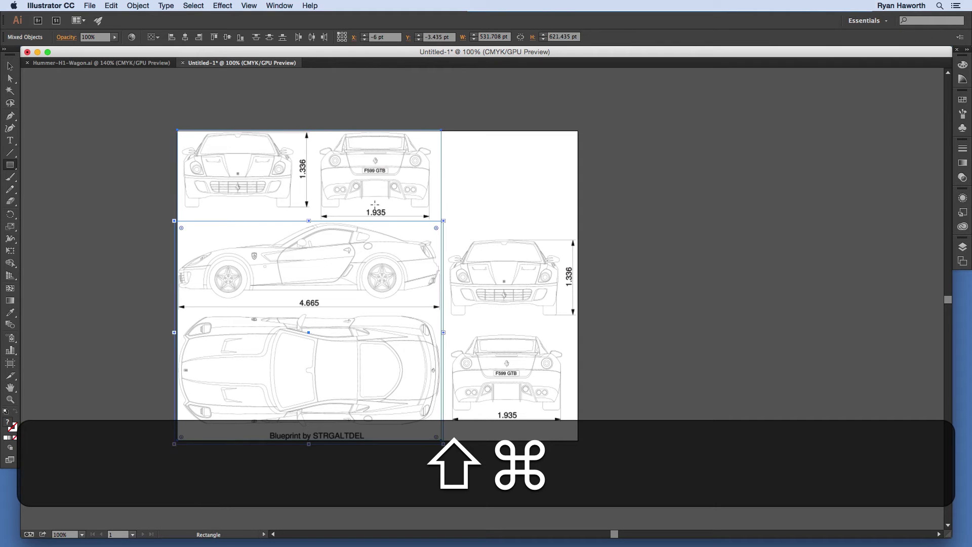
key(super+7)
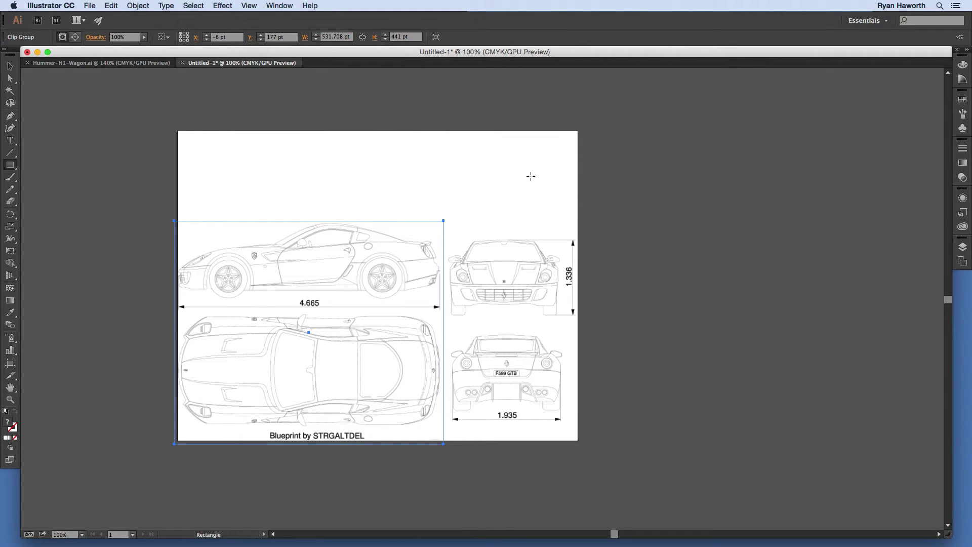
super+click(531, 175)
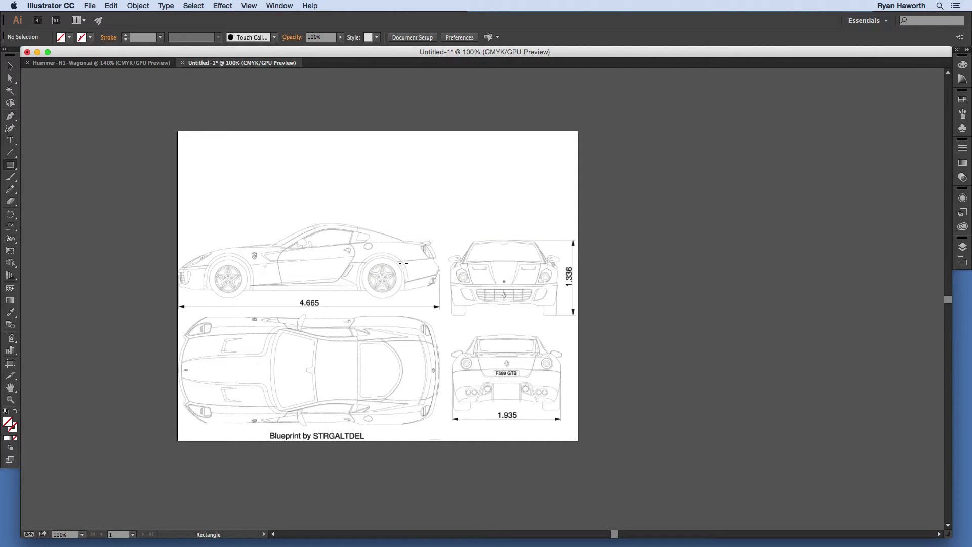
Paste another full blueprint copy and move it to about X 3 pt, Y -162 pt, with its side view above the clipped one
key(super)
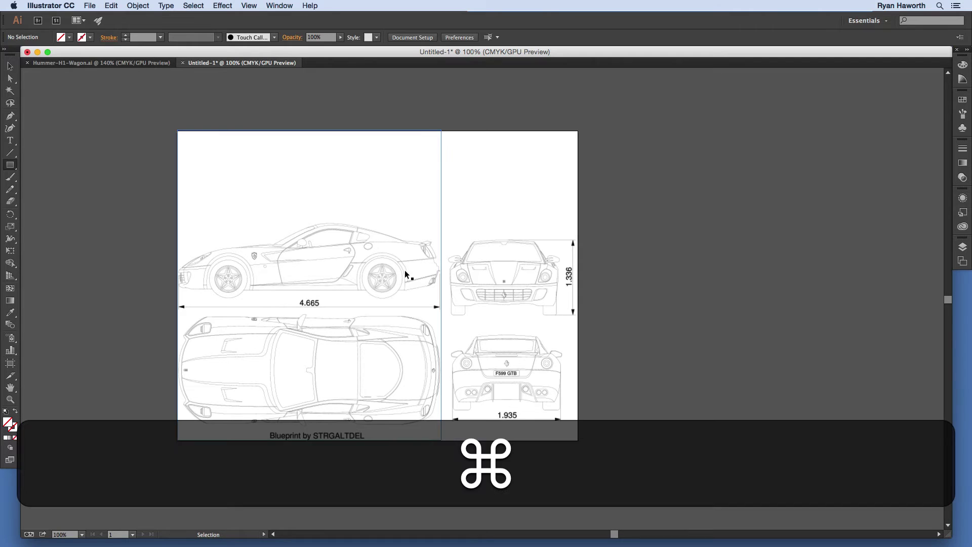
key(super+v)
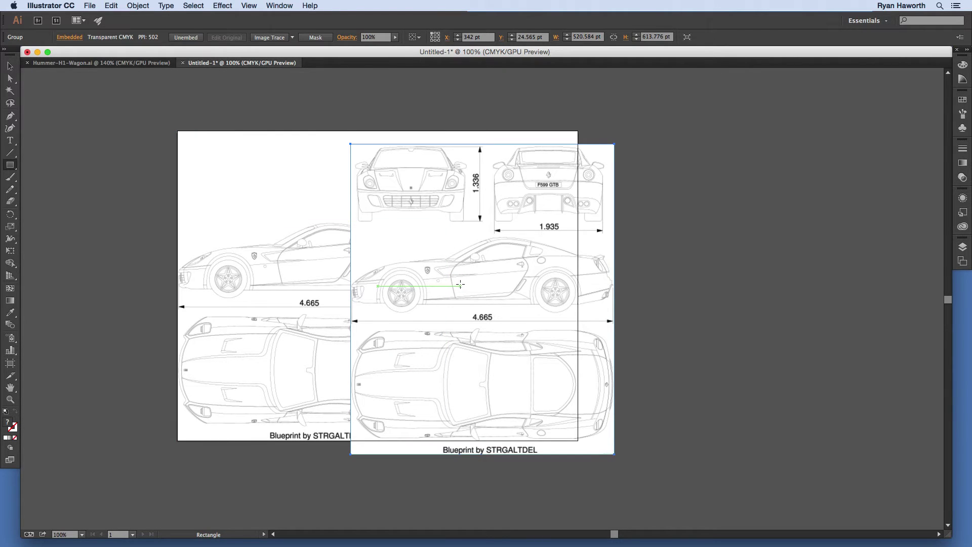
key(v)
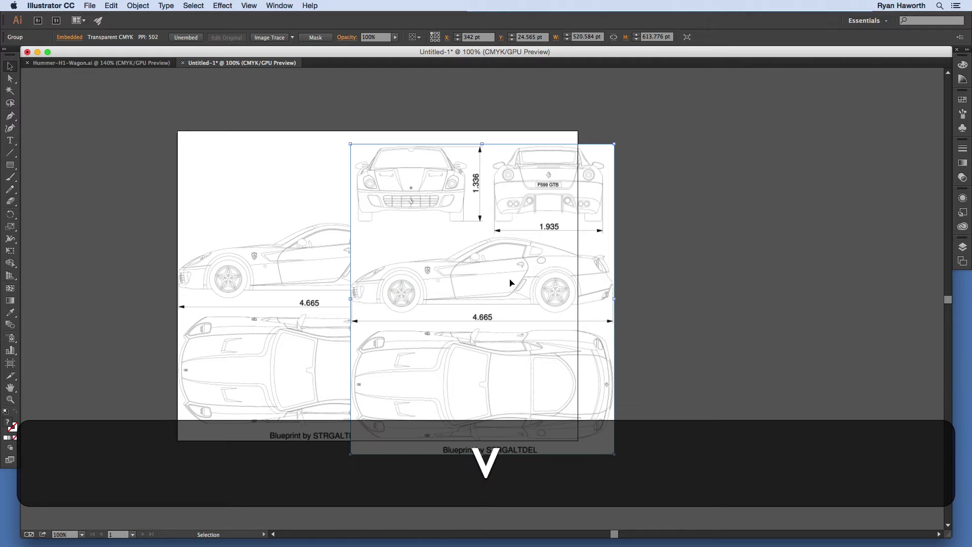
drag(511, 274, 384, 196)
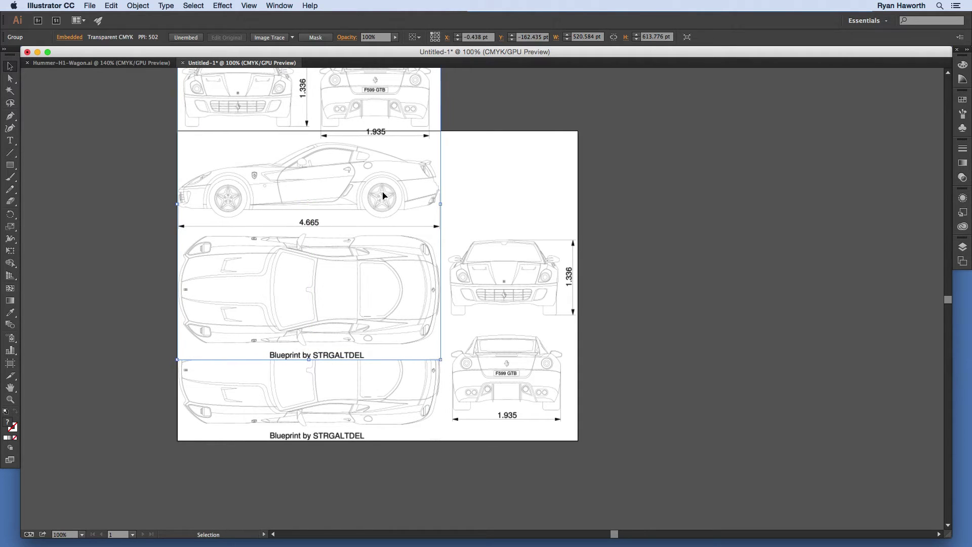
key(Right)
key(Right)
key(Right)
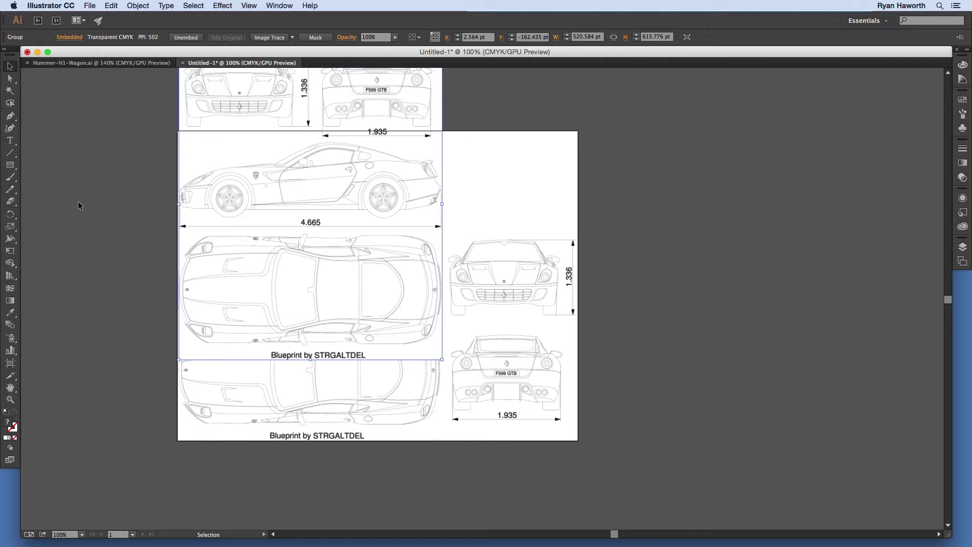
Reflect the full blueprint copy at the artboard's upper edge across the vertical axis
click(10, 216)
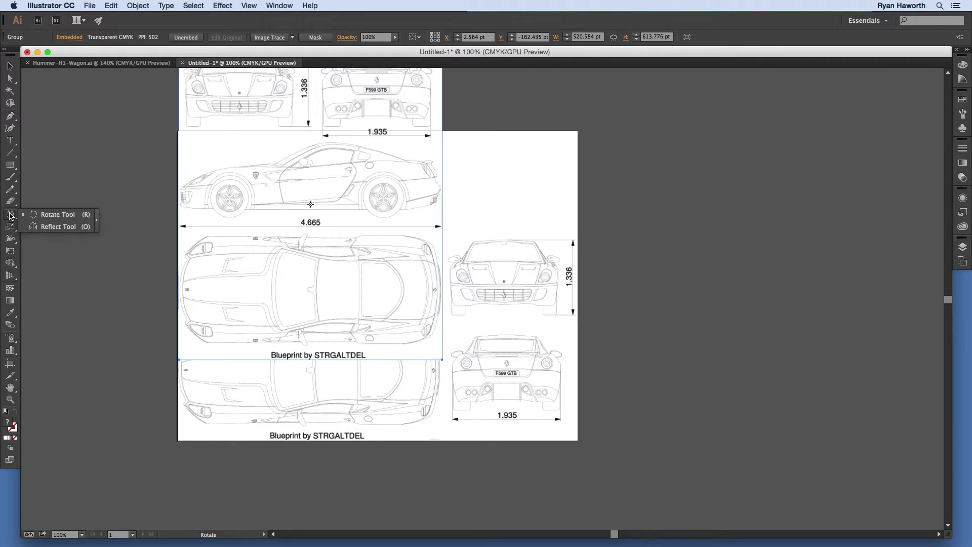
click(65, 227)
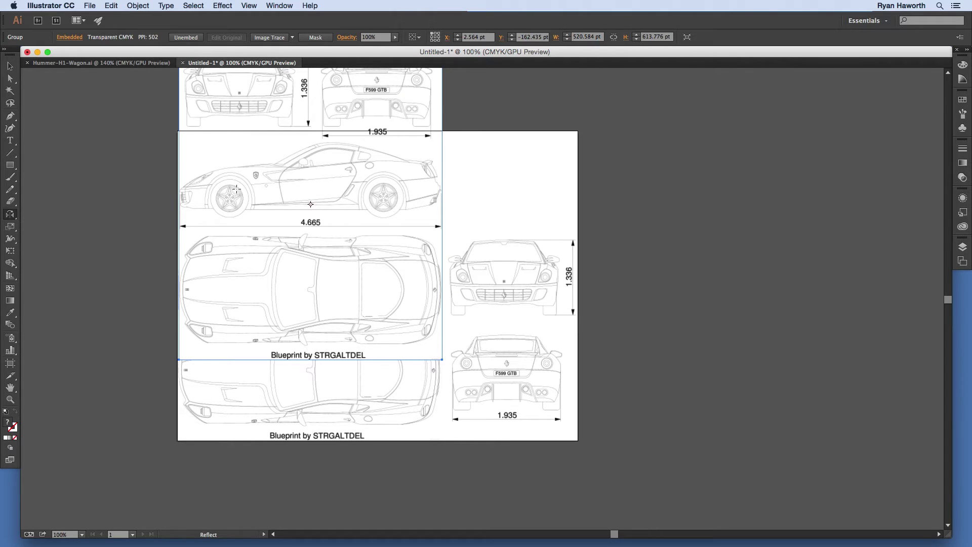
mouse_move(237, 191)
mouse_down()
mouse_move(350, 205)
mouse_move(280, 177)
mouse_move(274, 209)
mouse_move(238, 198)
mouse_up()
key(super+z)
double_click(12, 214)
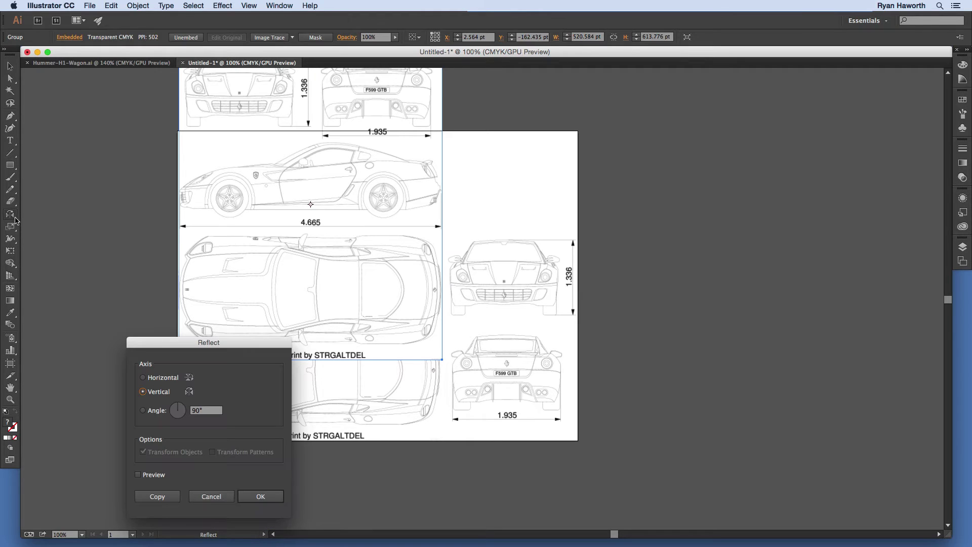
drag(180, 349, 135, 236)
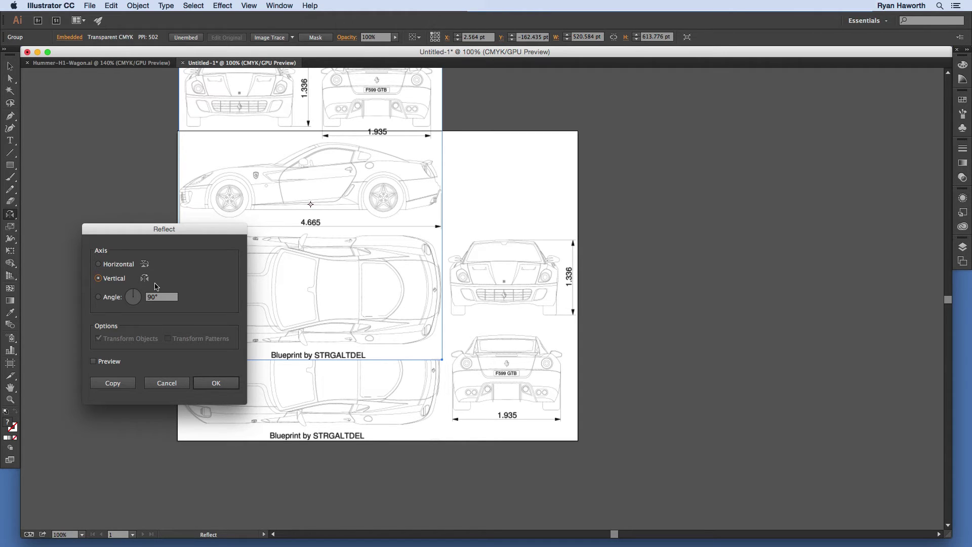
click(95, 362)
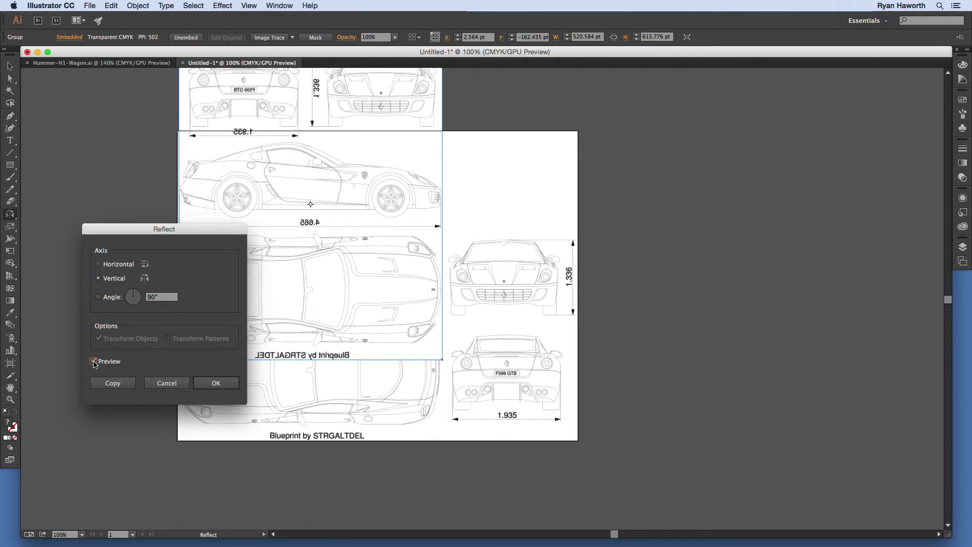
click(94, 362)
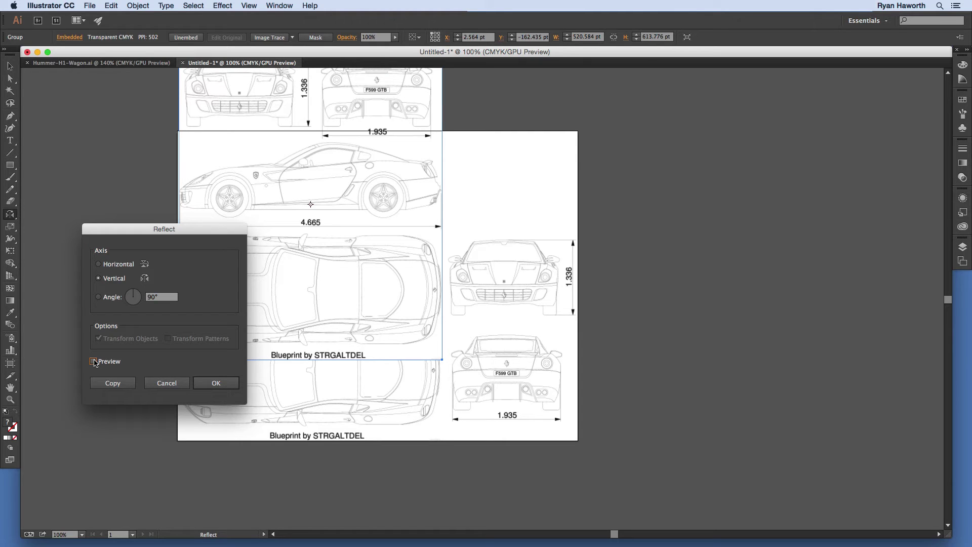
click(94, 362)
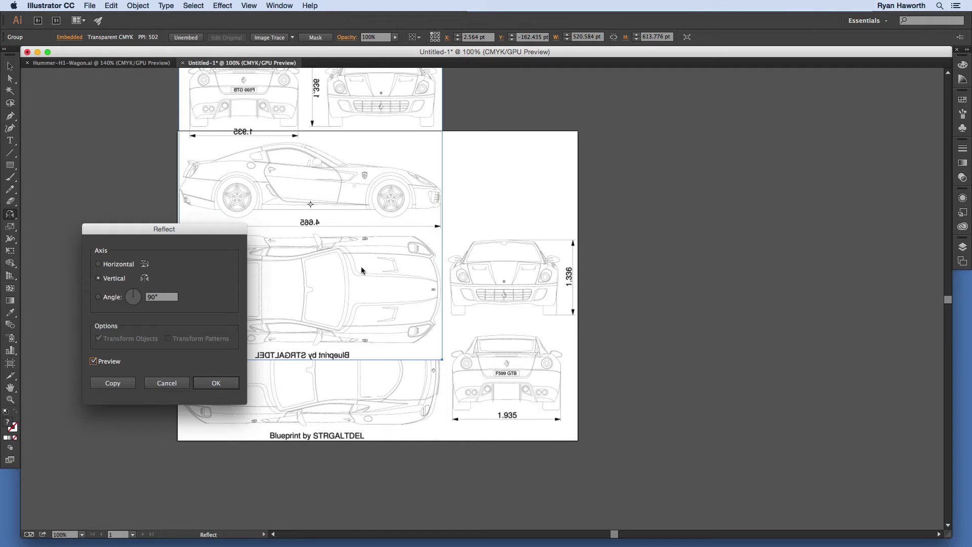
click(98, 264)
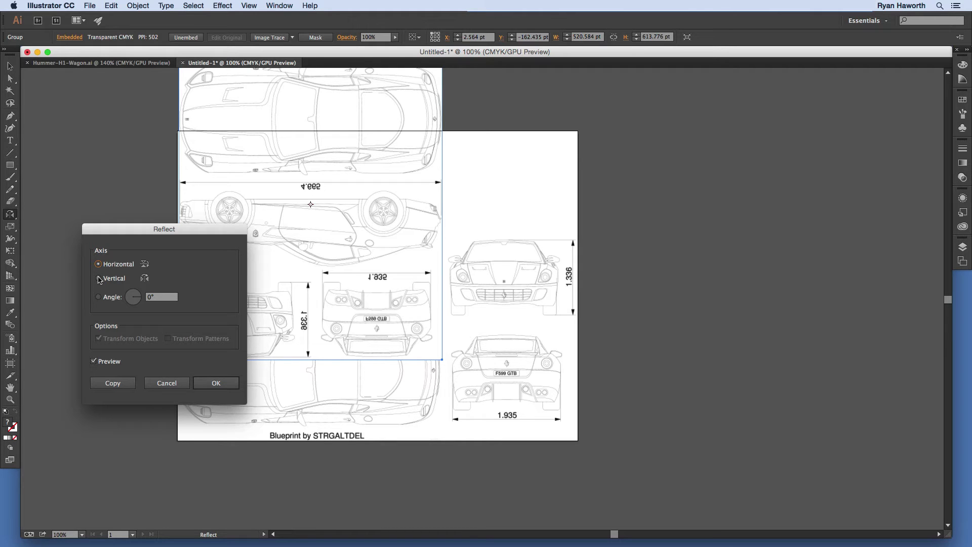
click(99, 279)
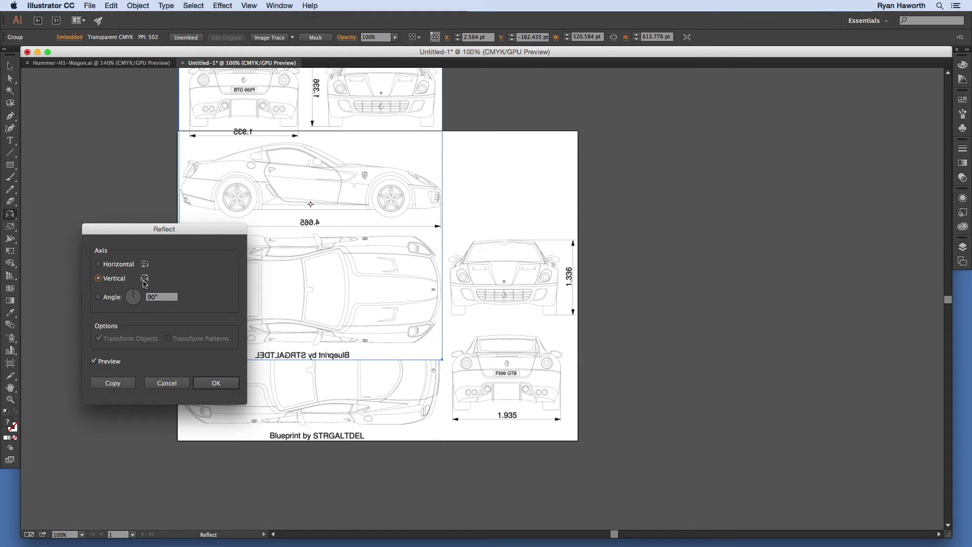
click(217, 384)
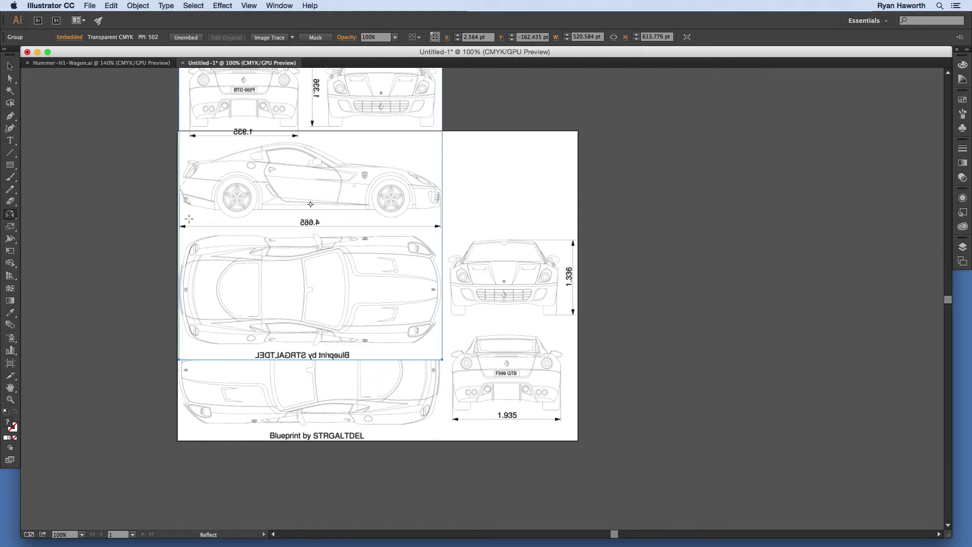
Draw a rectangle of about 523 by 171 pt around the mirrored side view and clip the reflected blueprint to it
key(m)
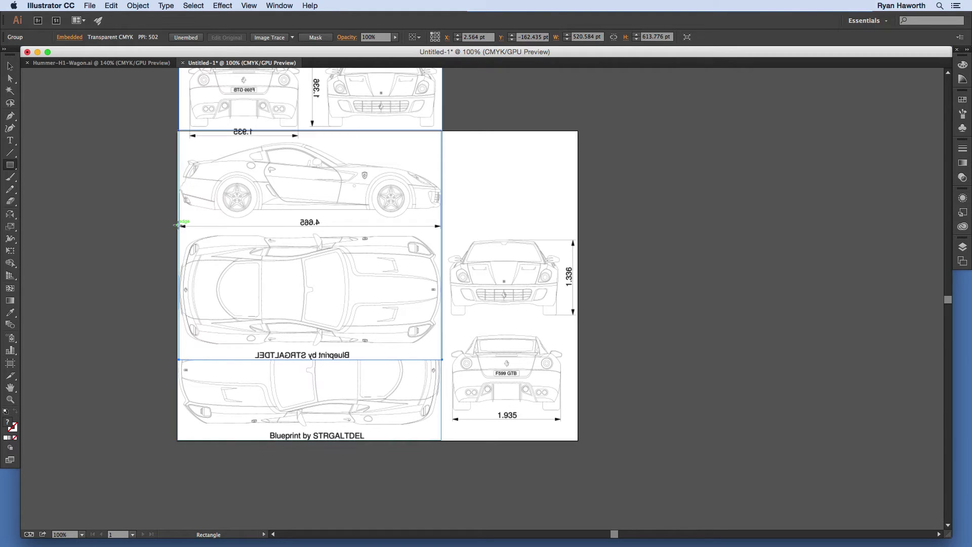
drag(178, 226, 442, 138)
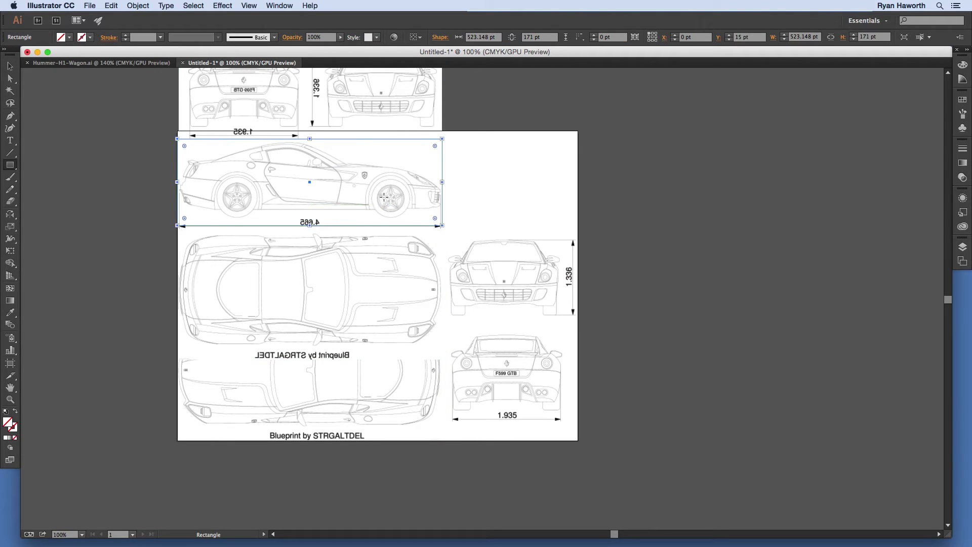
key(super)
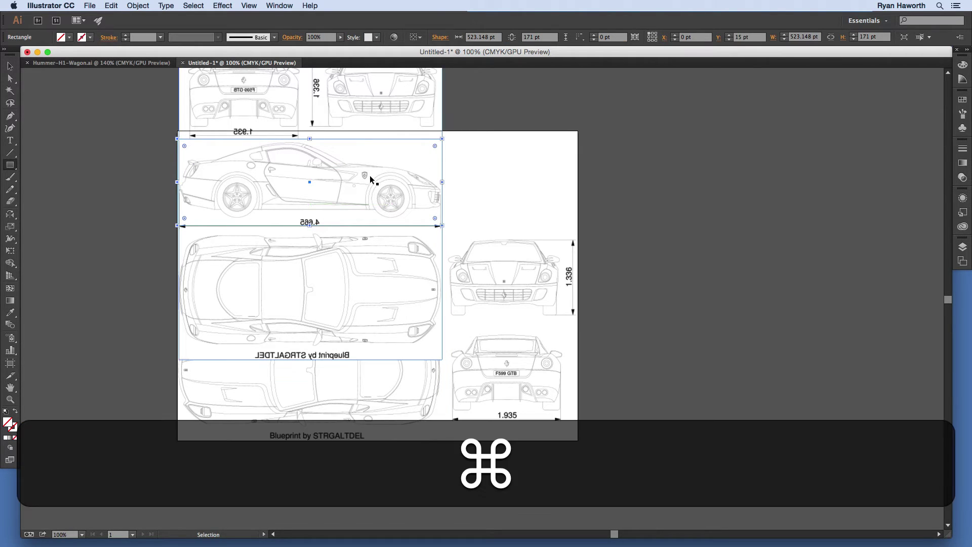
key(shift)
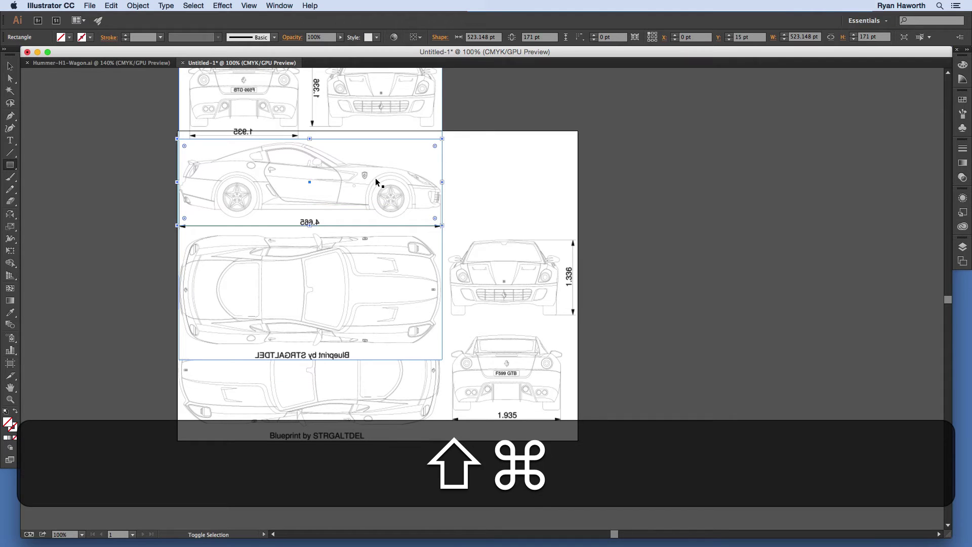
shift+super+click(369, 244)
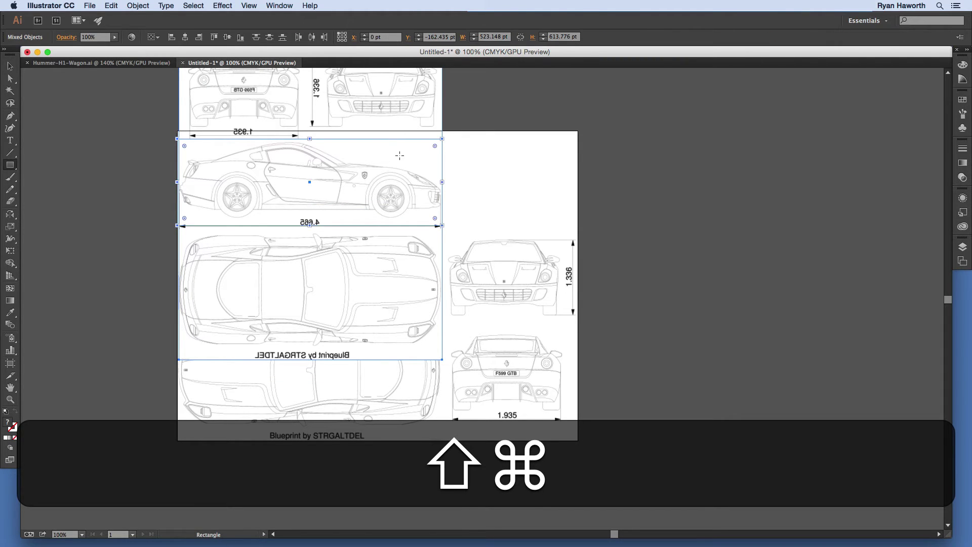
key(super+7)
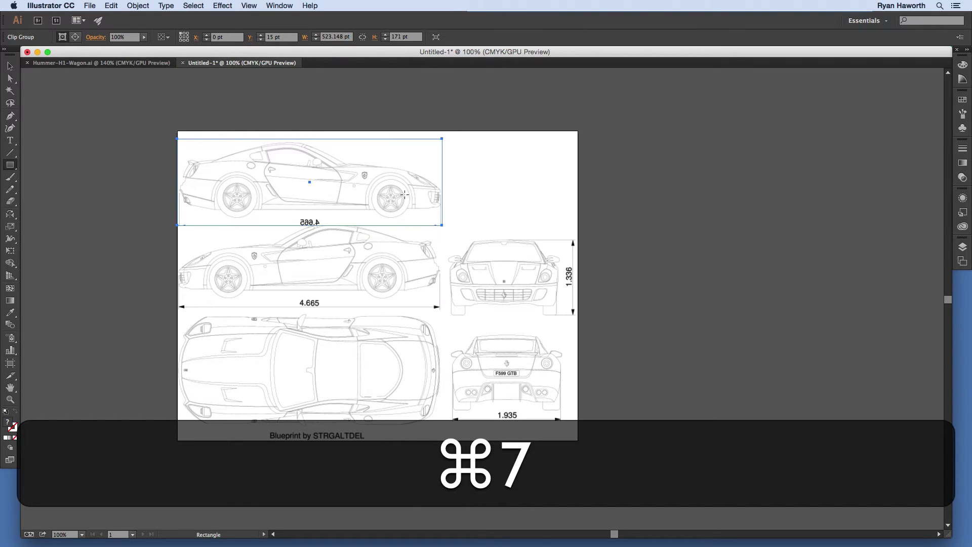
Move the clipped mirrored side view to about X 6 pt, Y 6 pt in the artboard's upper corner
key(v)
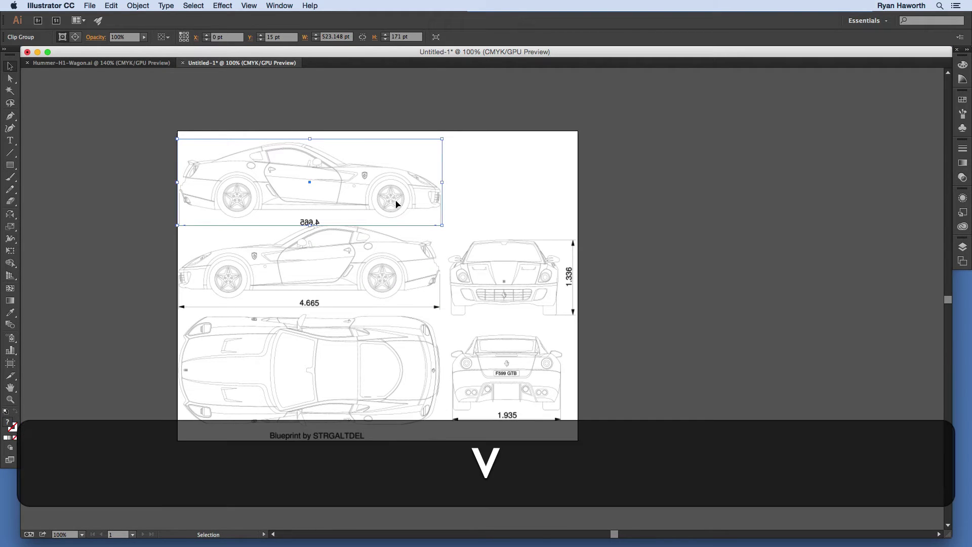
click(448, 115)
drag(396, 195, 400, 195)
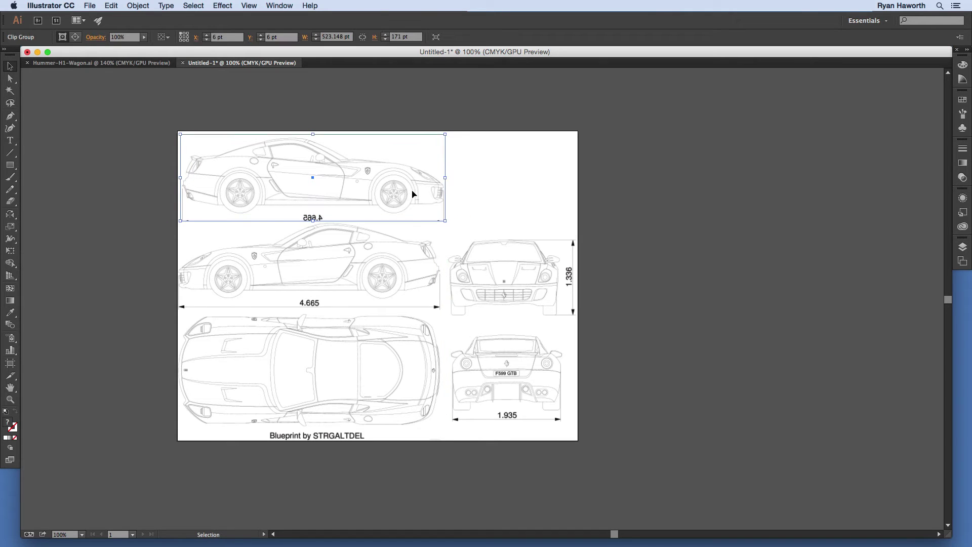
Nudge the clipped side and top views horizontally to about X 2 pt, lining them up under the mirrored side view, and deselect
click(373, 275)
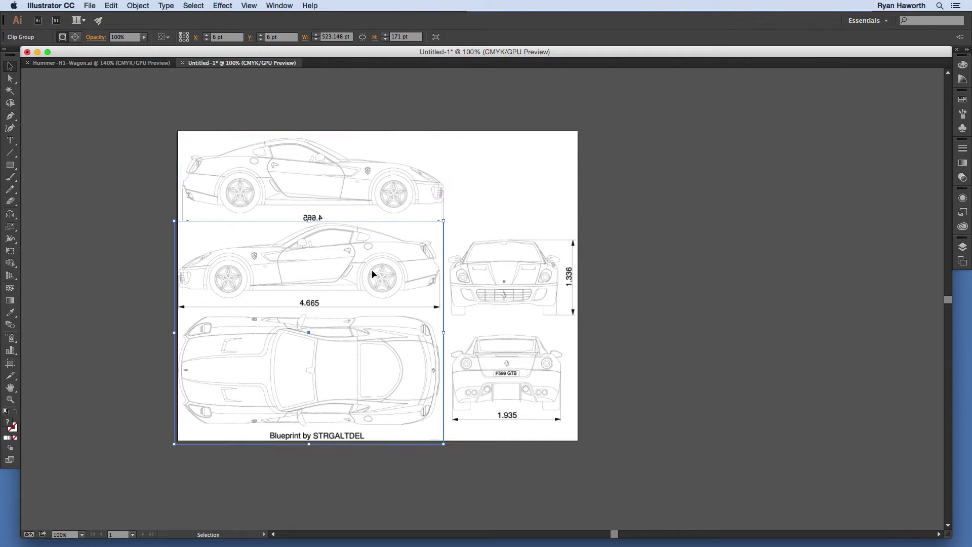
key(shift+Right)
key(shift+Right)
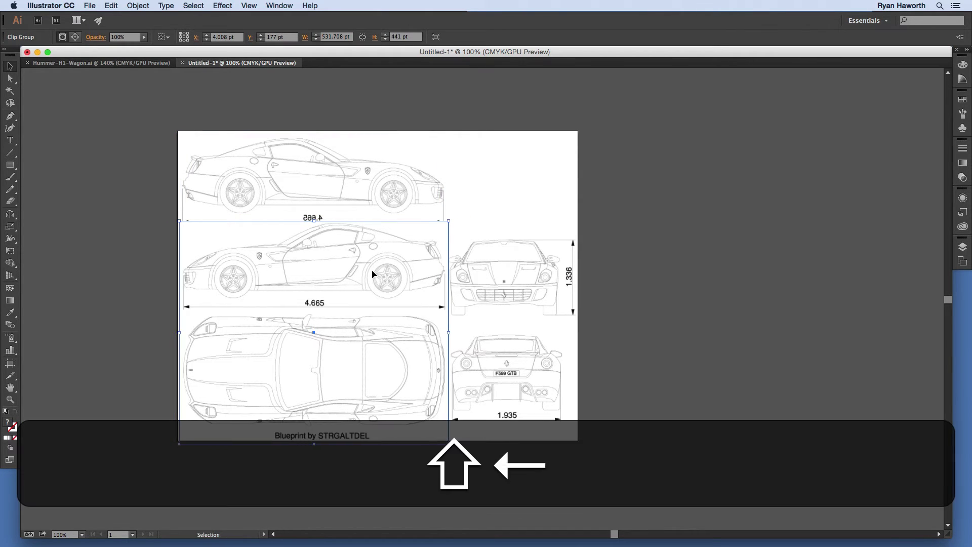
key(shift+Left)
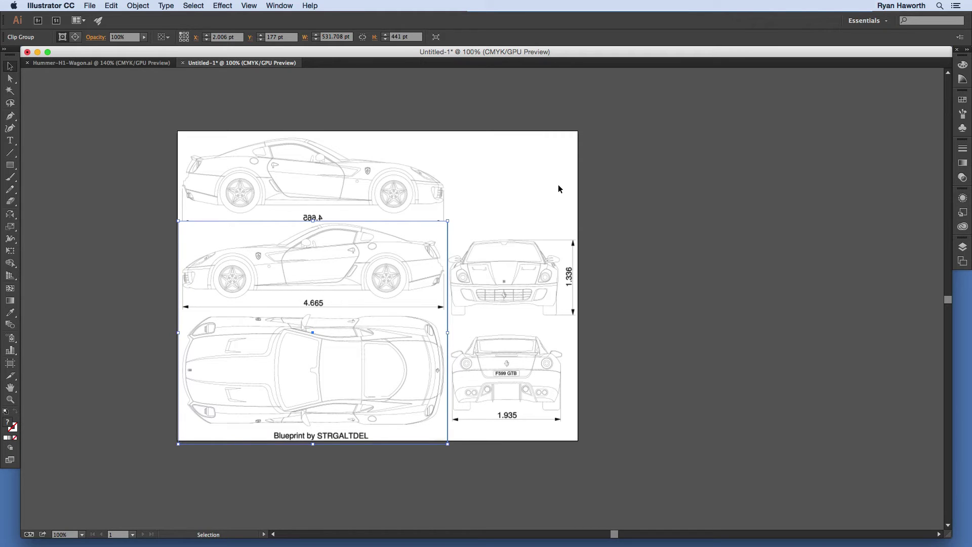
click(558, 184)
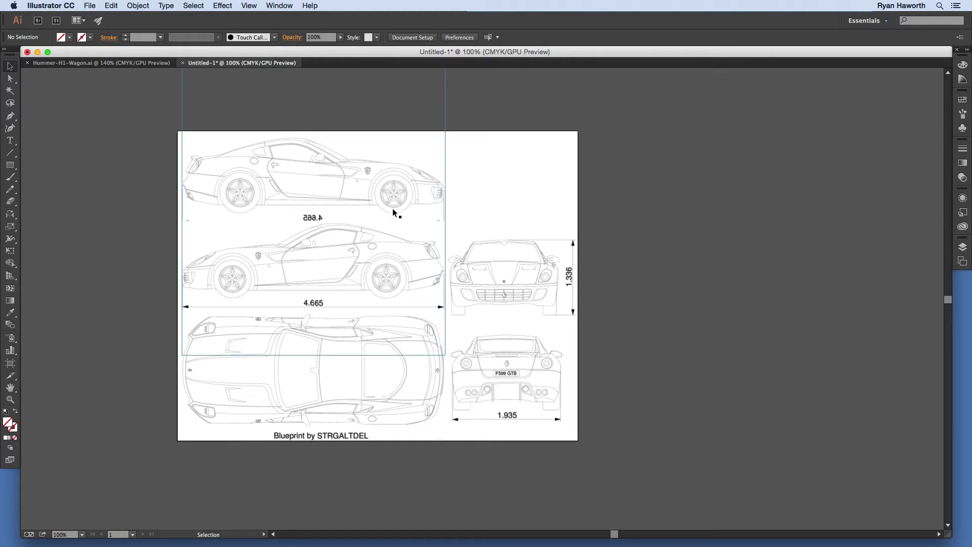
Compare the Ferrari view layout with the one in Hummer-H1-Wagon.ai, and return to the untitled document
click(98, 65)
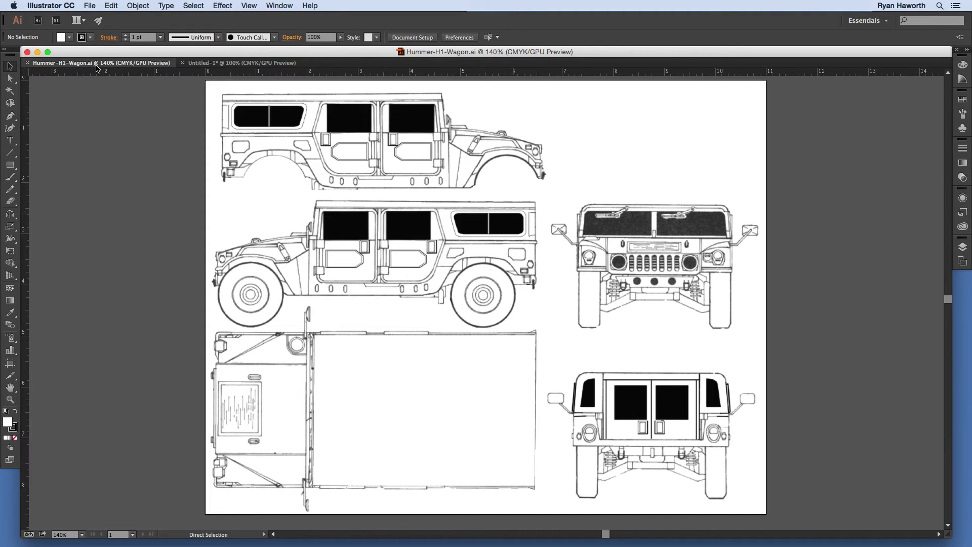
click(198, 63)
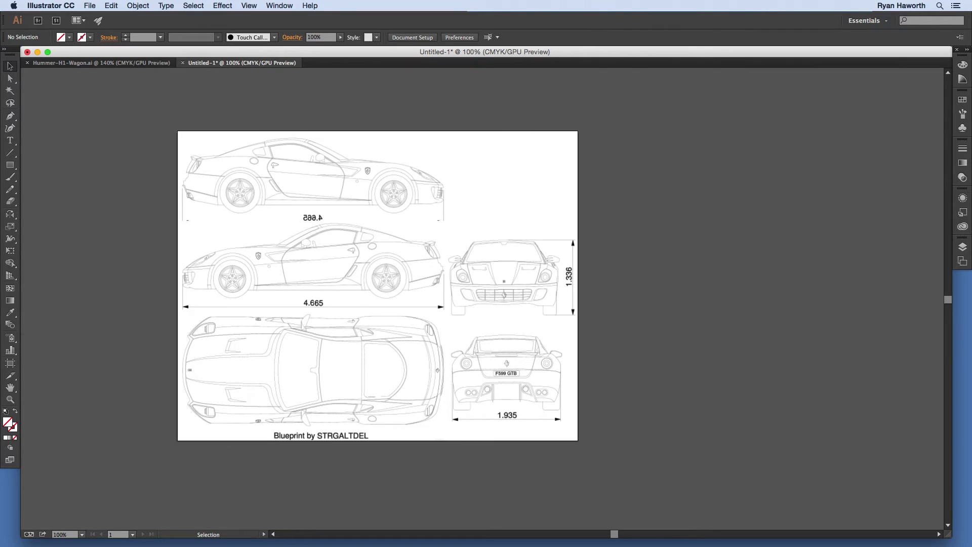
click(586, 6)
click(606, 47)
Show the document's layers and rename Layer 1 as Blueprint in its layer options
click(963, 246)
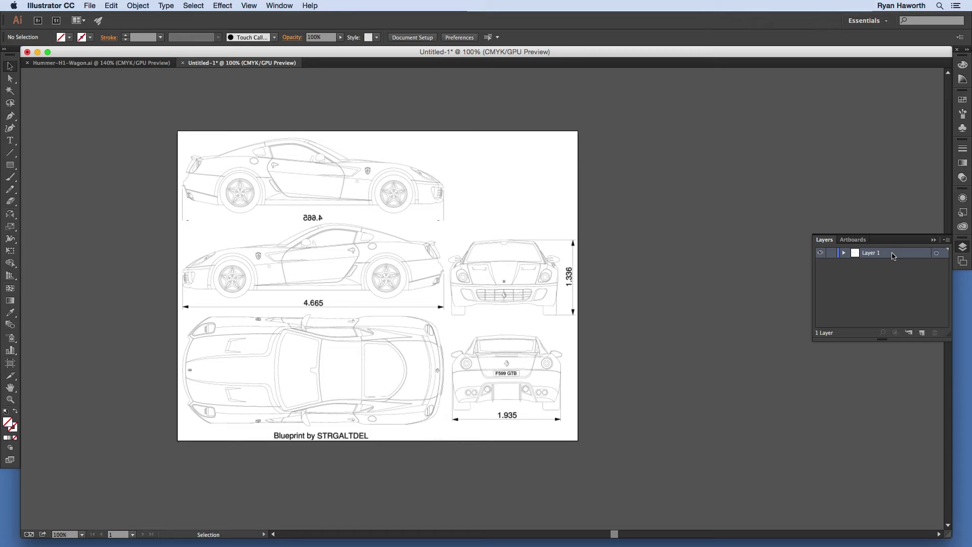
click(963, 248)
double_click(873, 254)
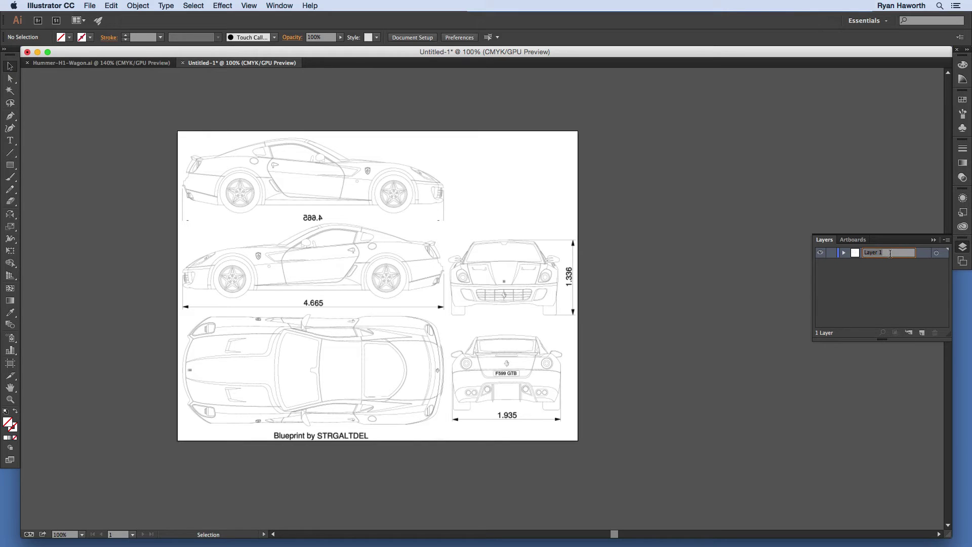
click(885, 267)
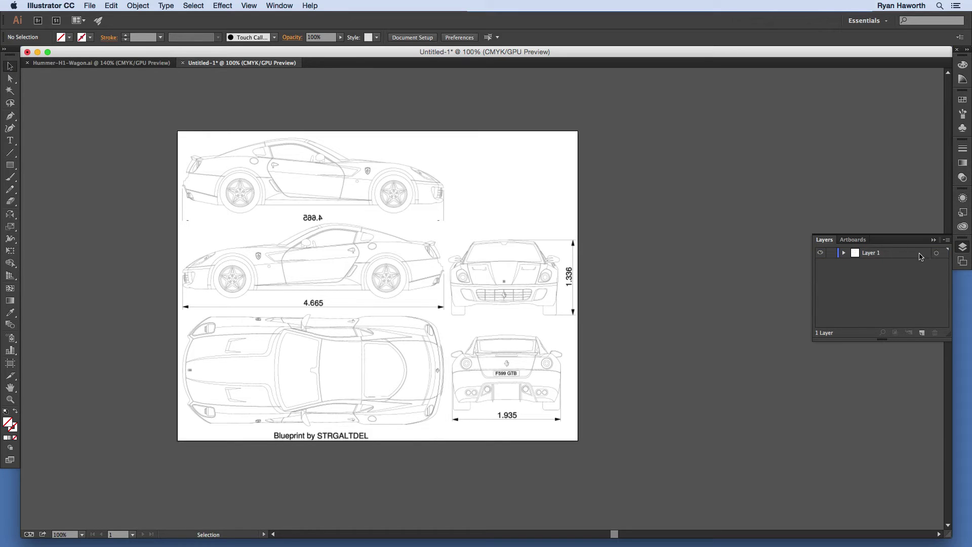
double_click(920, 256)
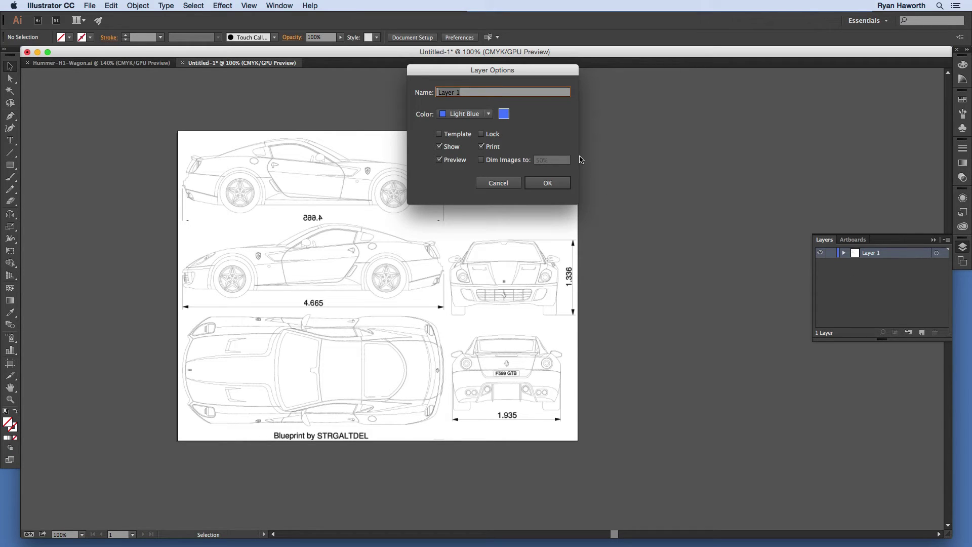
key(shift)
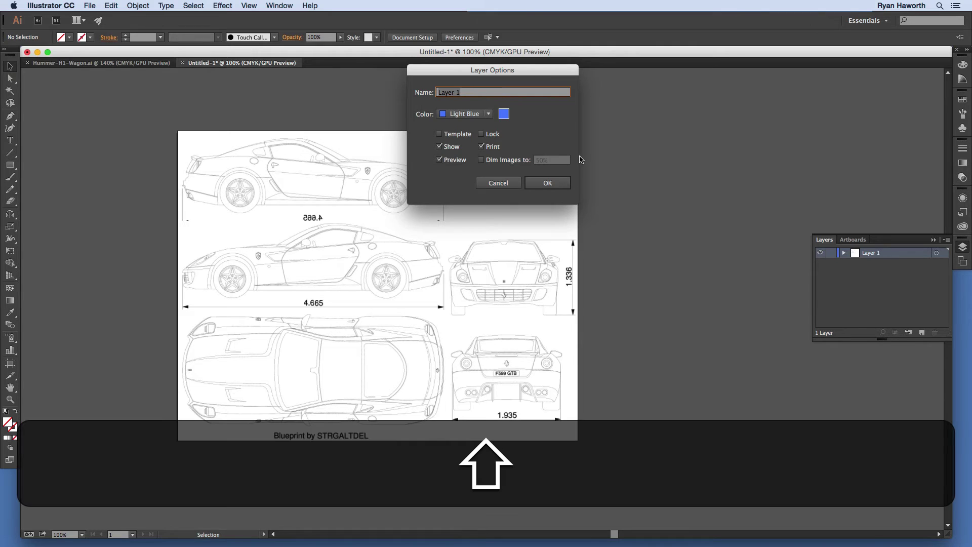
text(Blu)
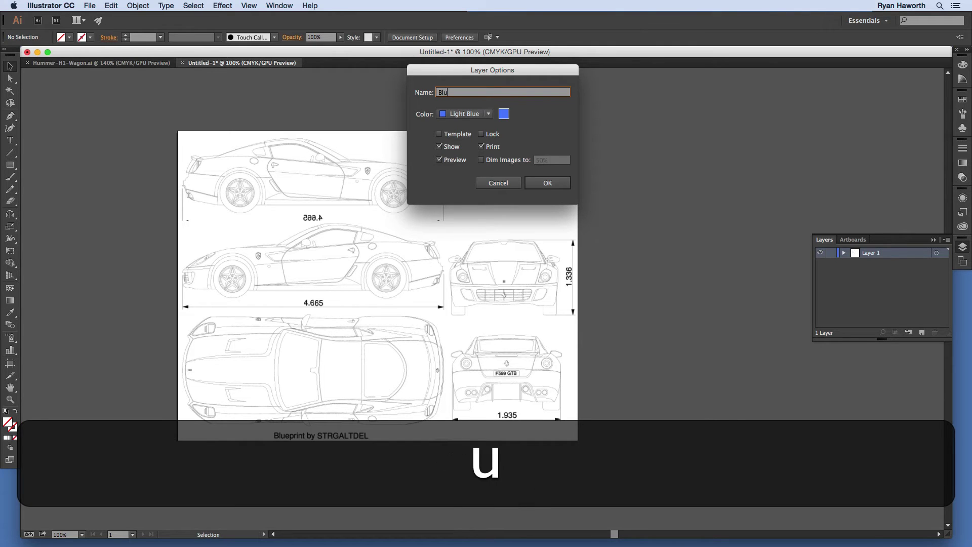
text(eprint)
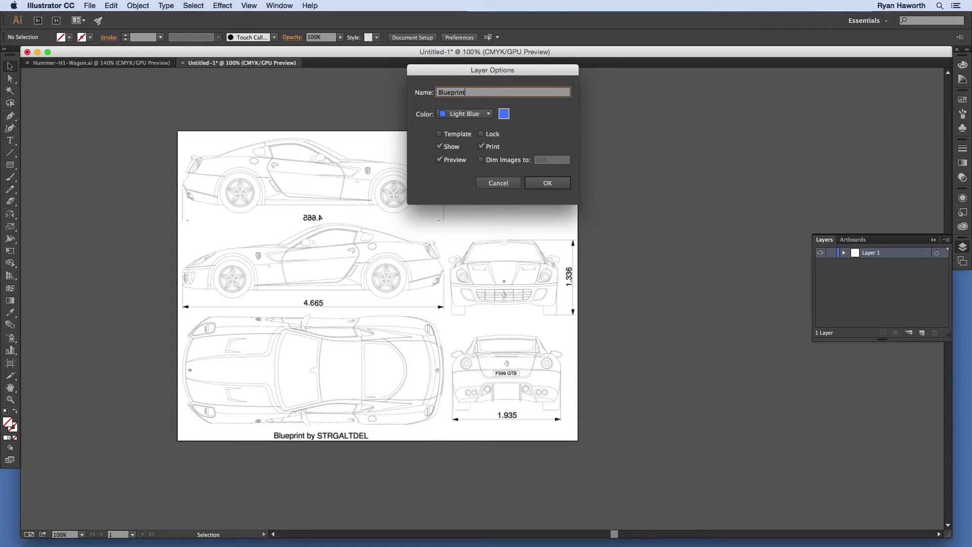
Make the Blueprint layer a template with its images dimmed to 50%
click(440, 134)
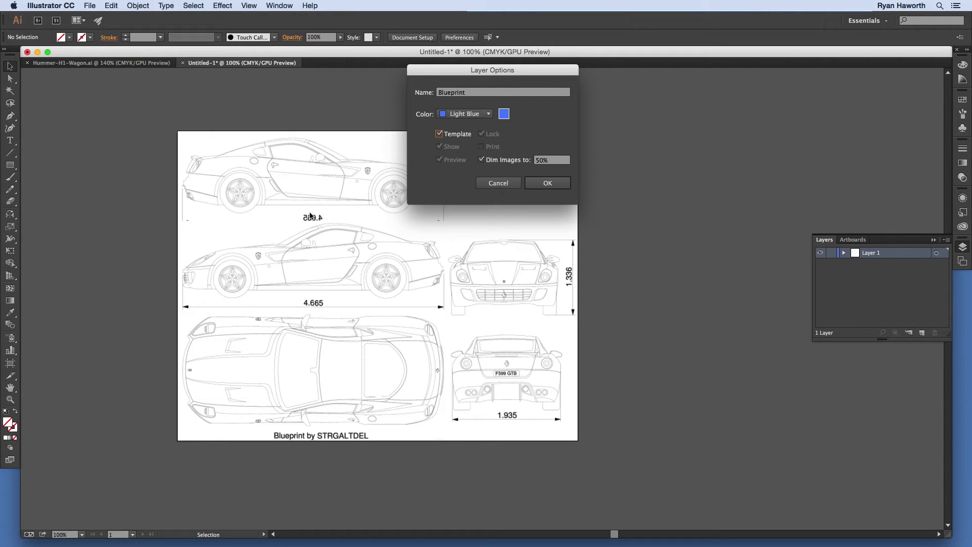
click(481, 160)
click(481, 160)
click(538, 183)
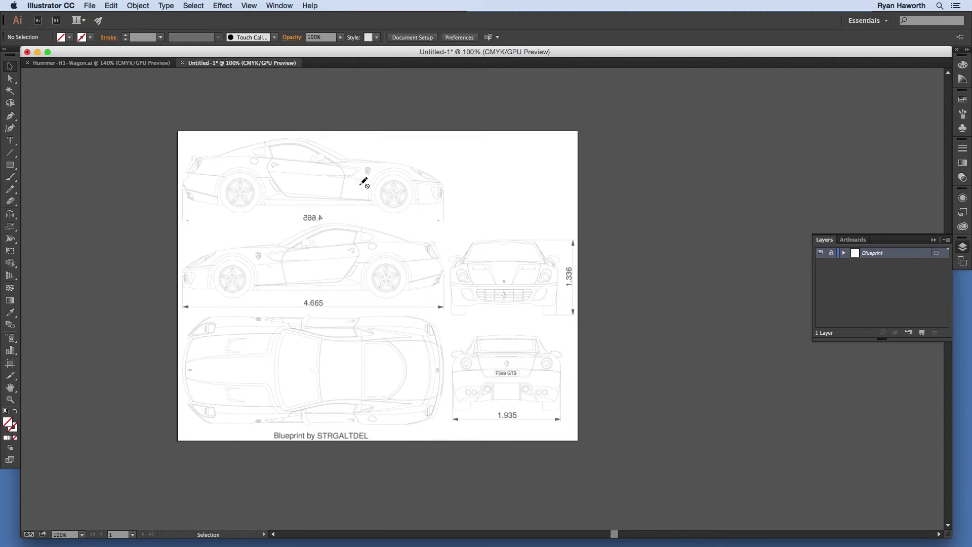
Turn off image dimming for the Blueprint template layer in its layer options
double_click(923, 254)
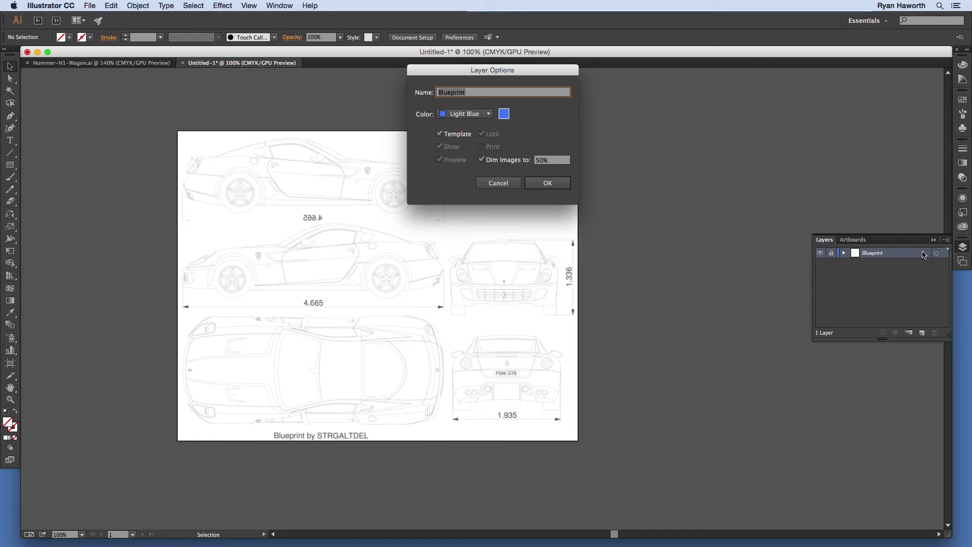
click(482, 160)
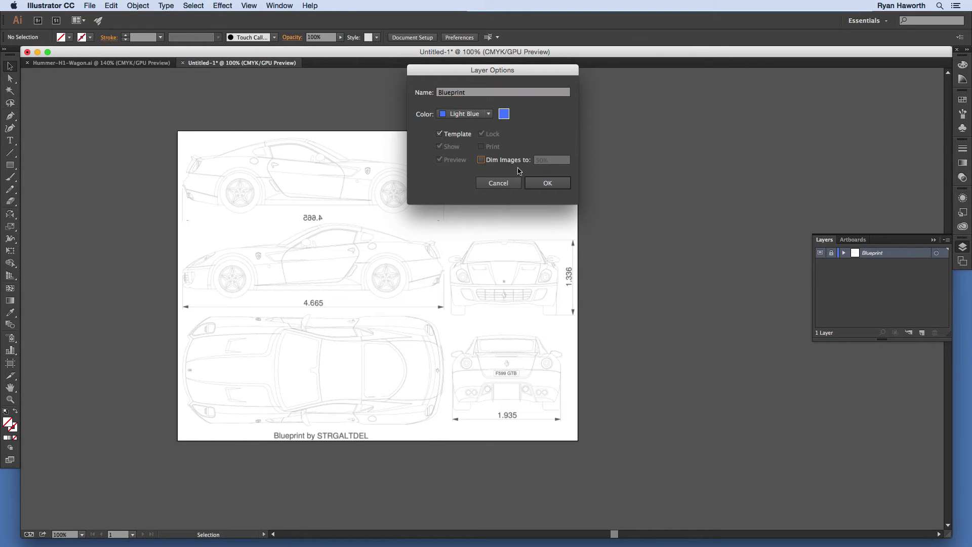
click(538, 183)
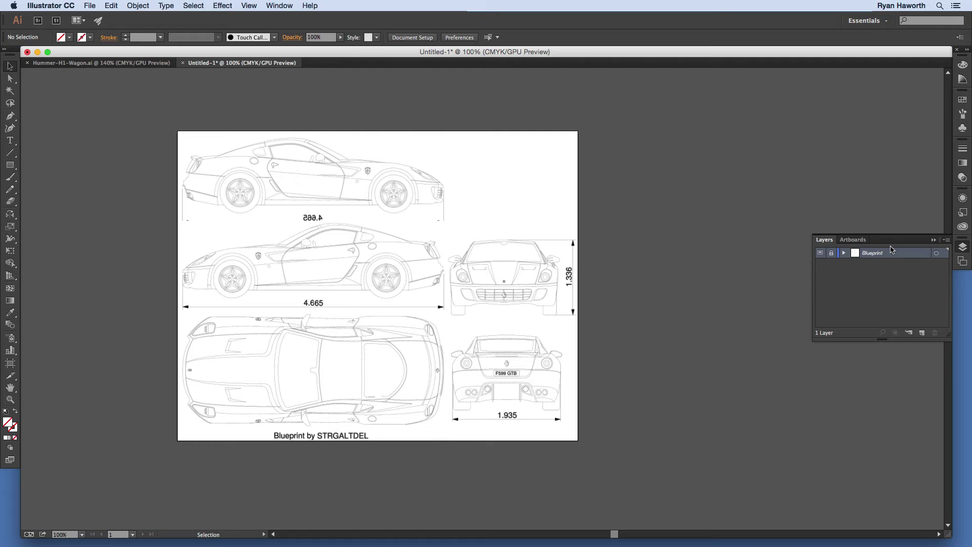
Add a new layer above Blueprint and name it Outline
click(923, 333)
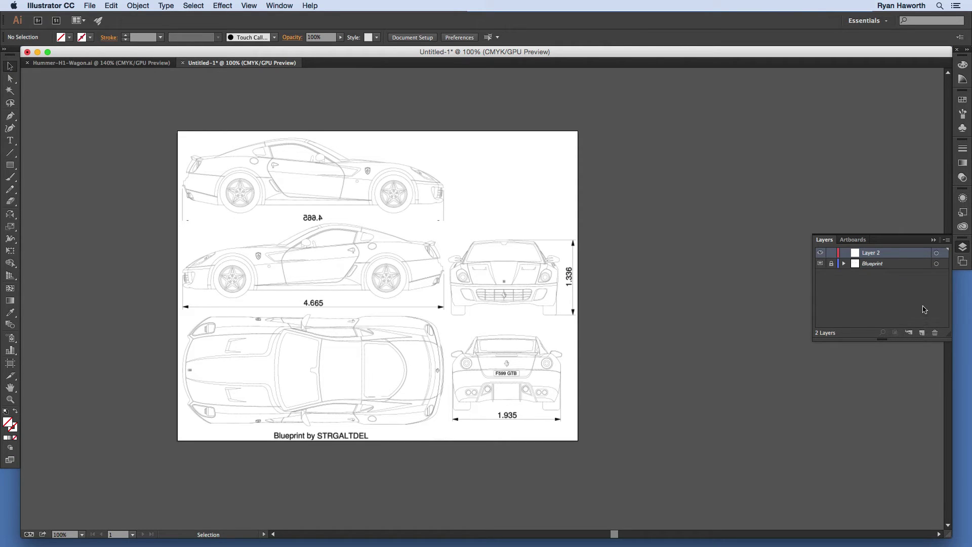
double_click(875, 252)
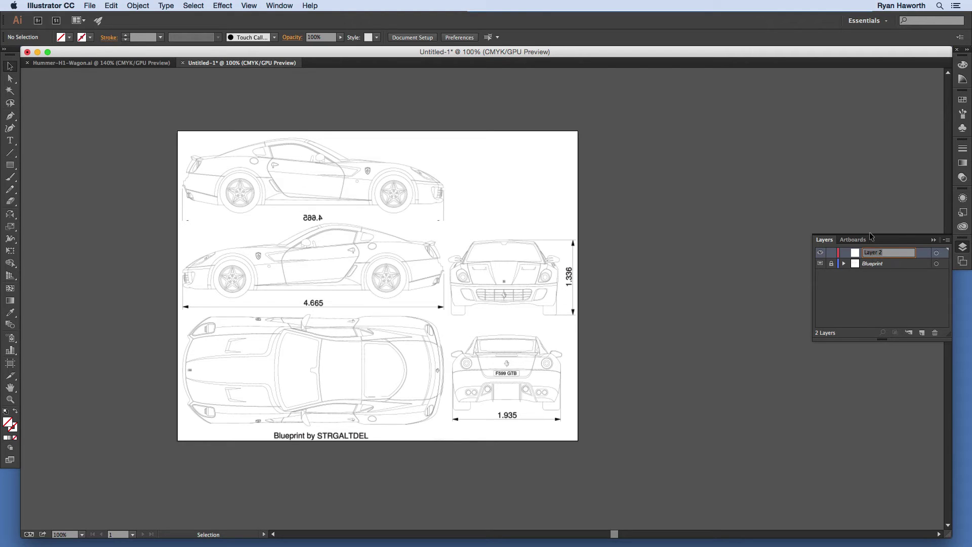
text(Outline)
key(Return)
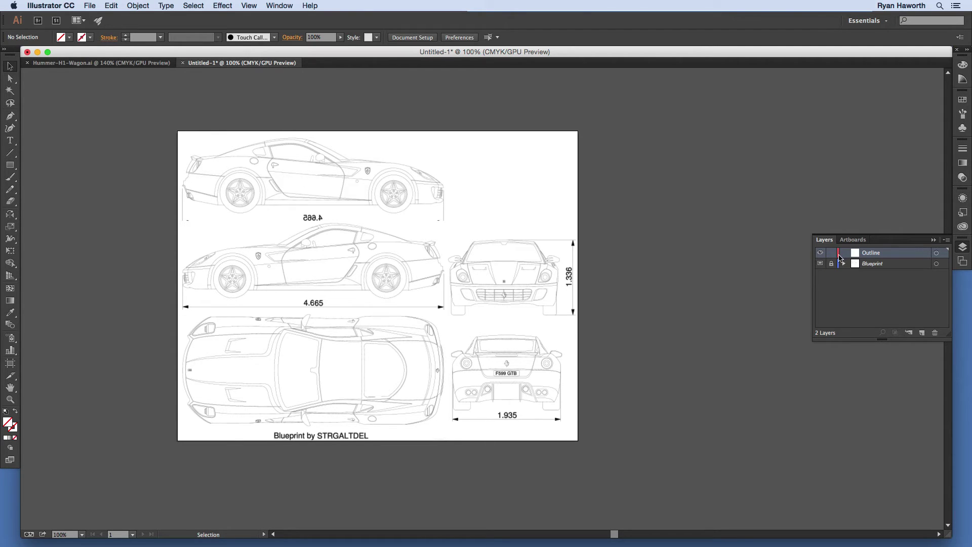
Change the Outline layer's color to Green in its layer options
double_click(922, 256)
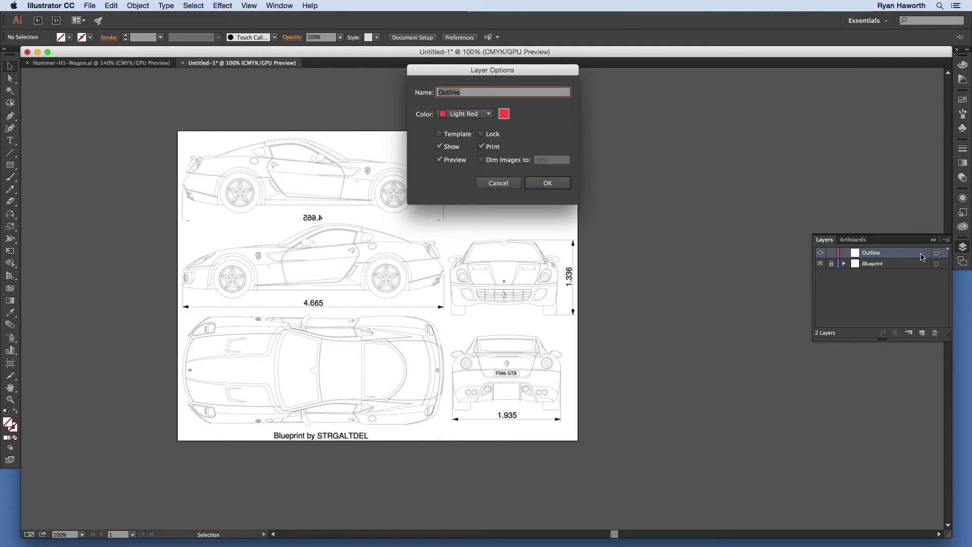
click(490, 116)
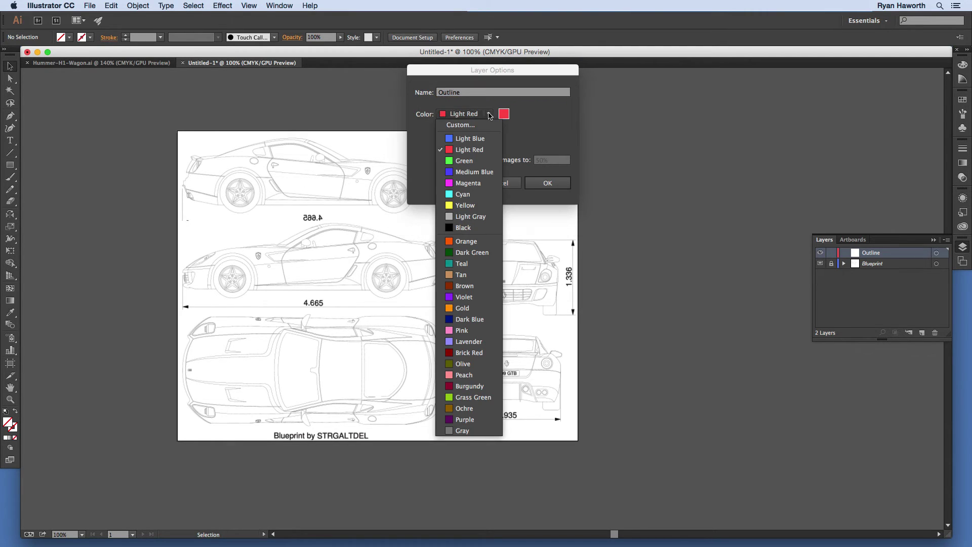
click(465, 161)
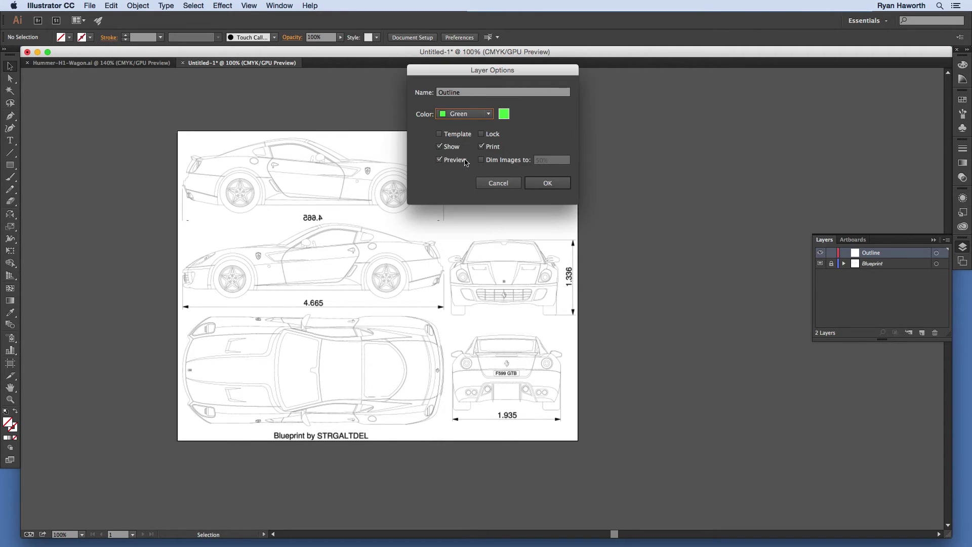
click(535, 184)
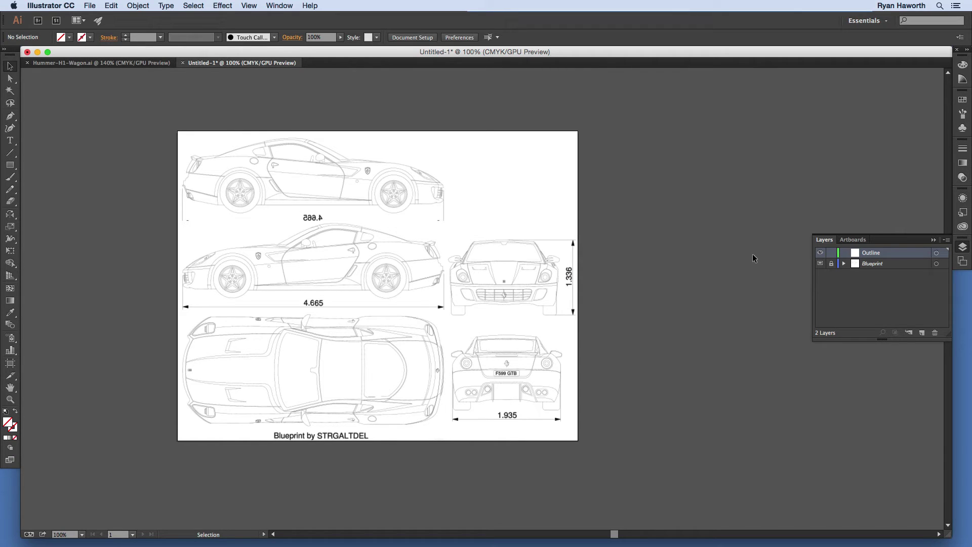
Set the Outline layer's color back to Light Red
double_click(923, 255)
click(481, 115)
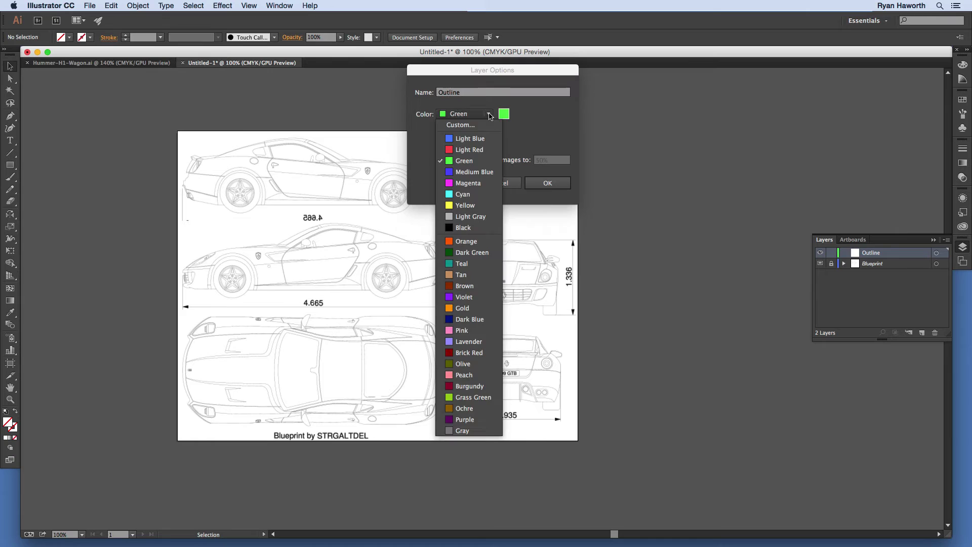
click(481, 149)
click(546, 187)
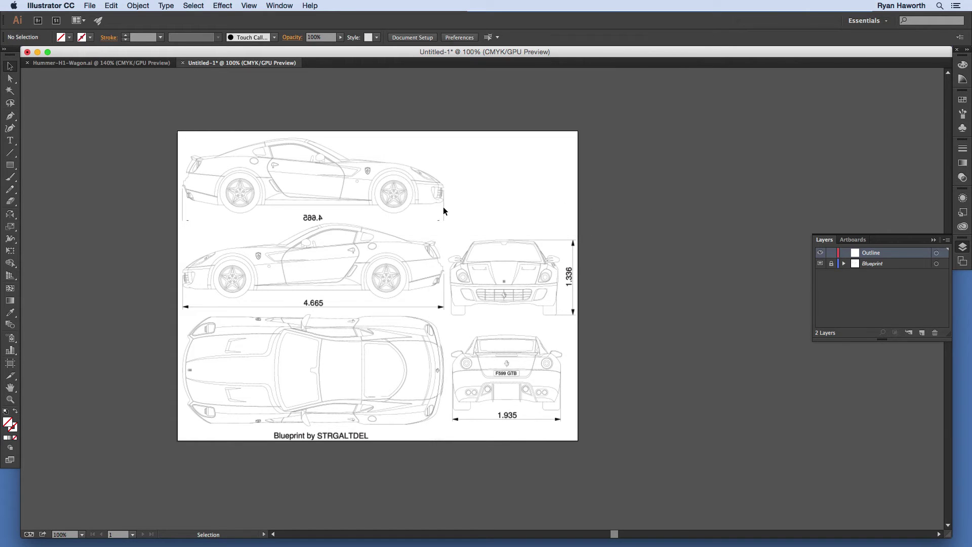
Set the stroke to a red of about C 3.53, M 100, Y 100, K 0.39, keeping no fill
key(super+space)
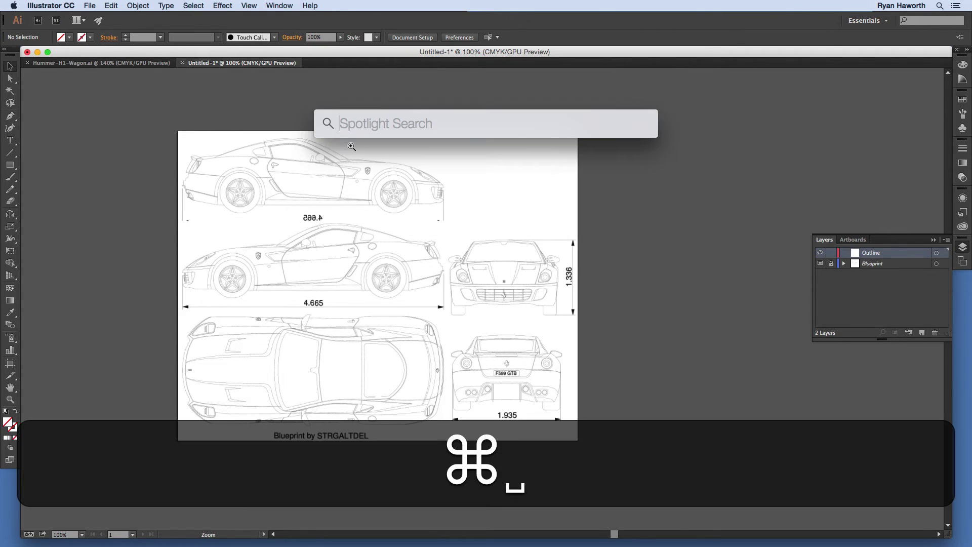
drag(351, 148, 480, 280)
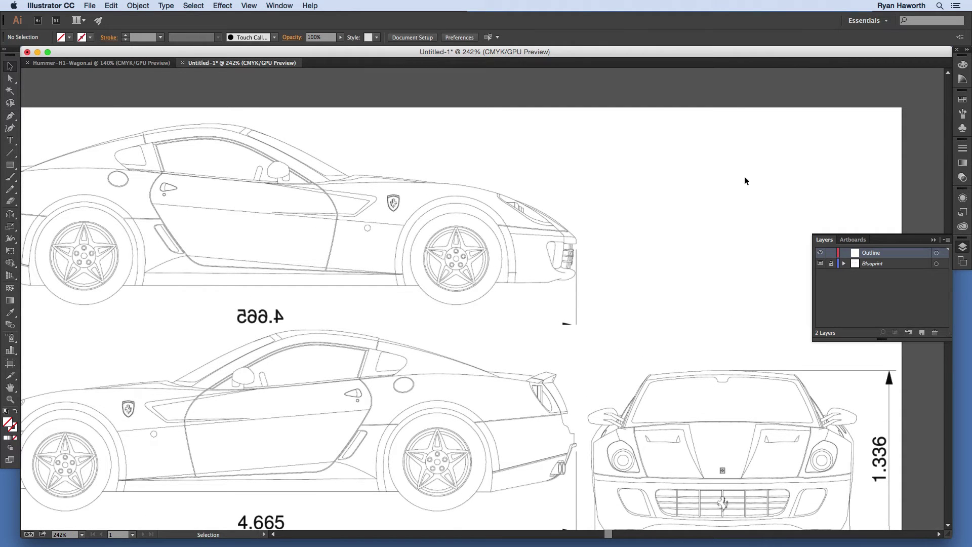
key(x)
click(963, 65)
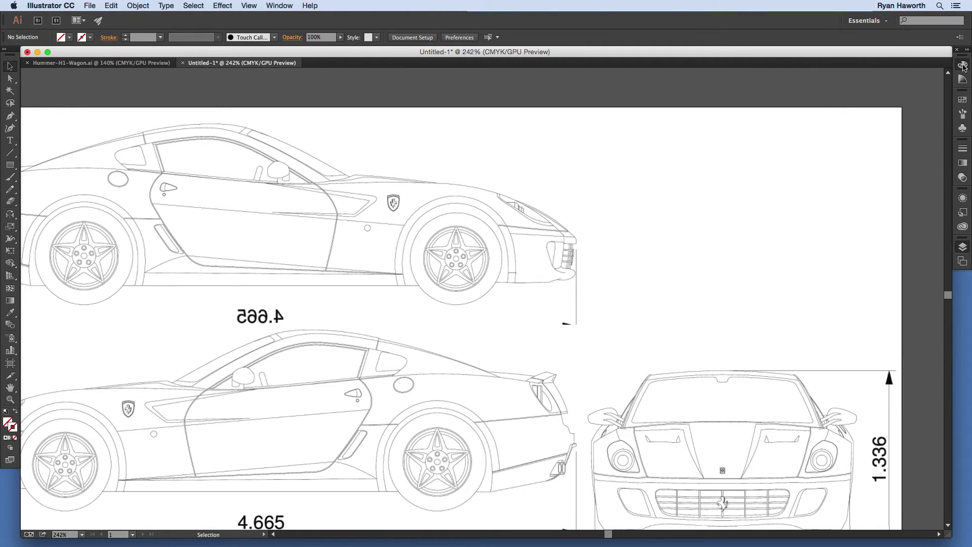
drag(856, 191, 838, 179)
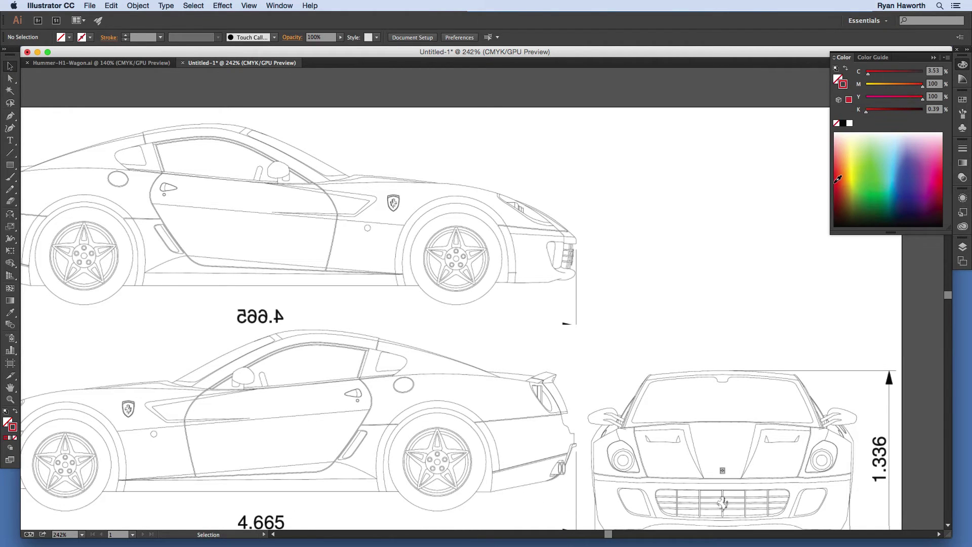
click(955, 72)
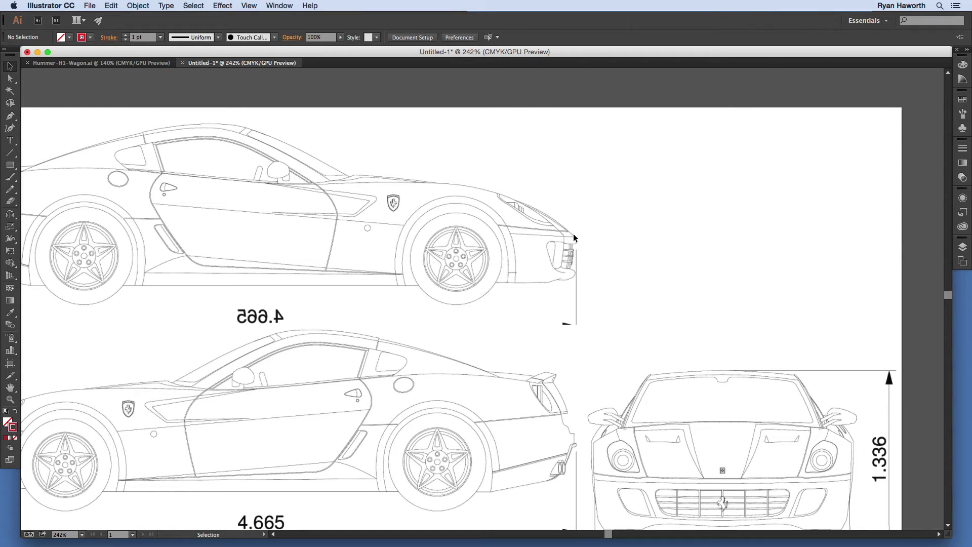
Trace the mirrored side view's front bumper with the Pen tool, from the nose along its upper seam and down the front wheel arch
key(p)
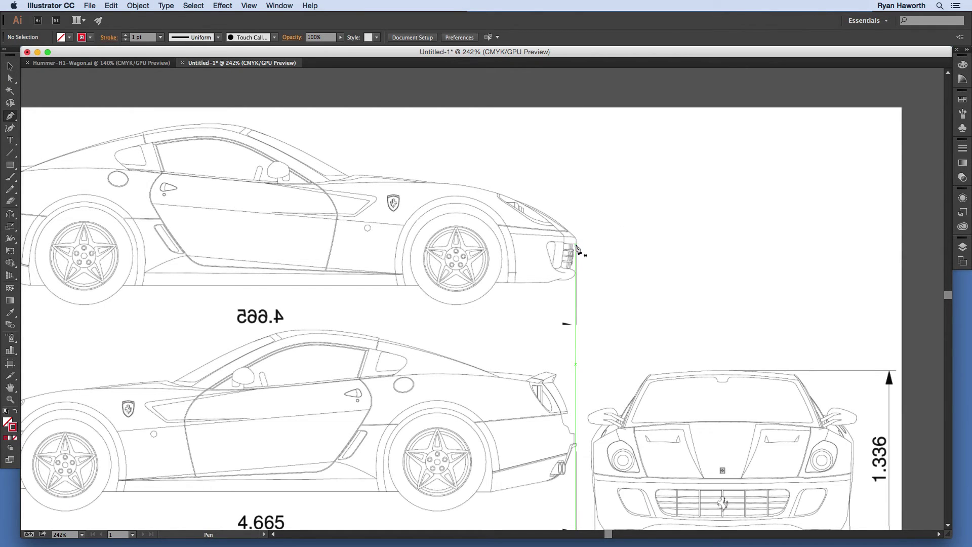
click(576, 241)
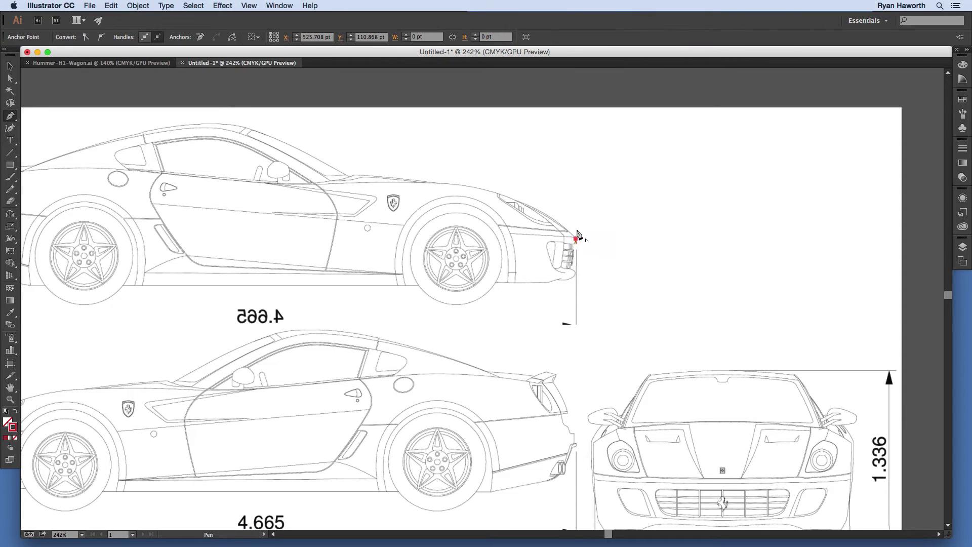
drag(559, 218, 510, 273)
Move the path's wheel-arch corner anchor and the neighboring upper-seam anchor onto the blueprint's bumper line
key(a)
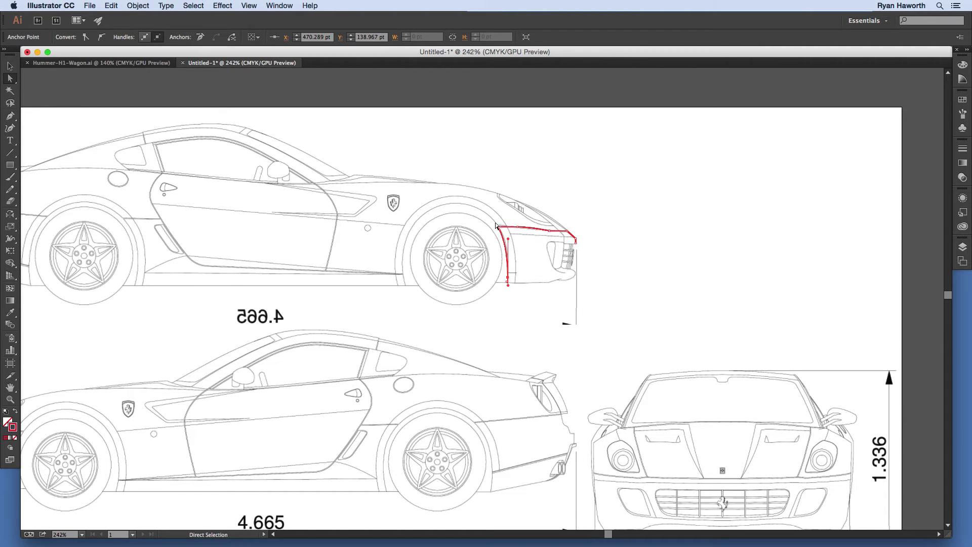
key(super+space)
drag(496, 225, 496, 266)
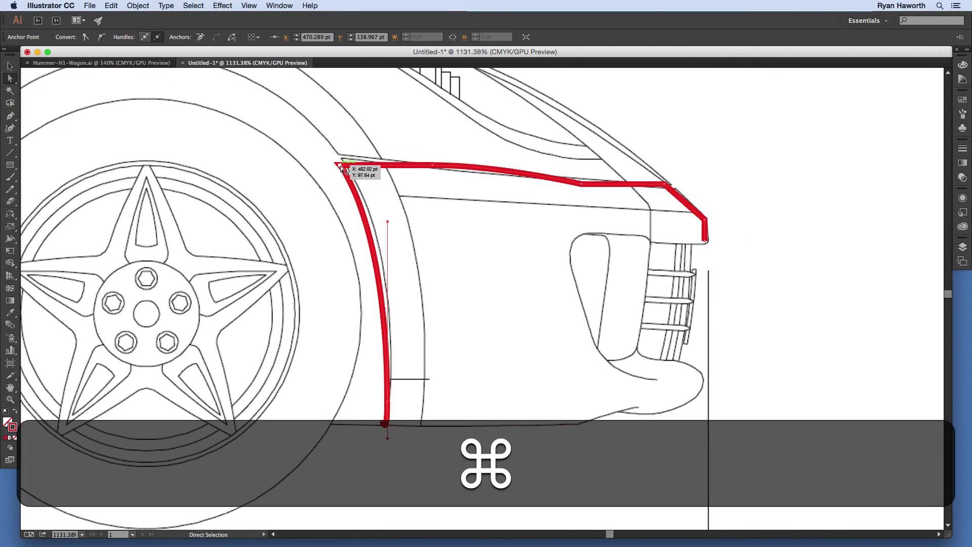
drag(342, 169, 342, 160)
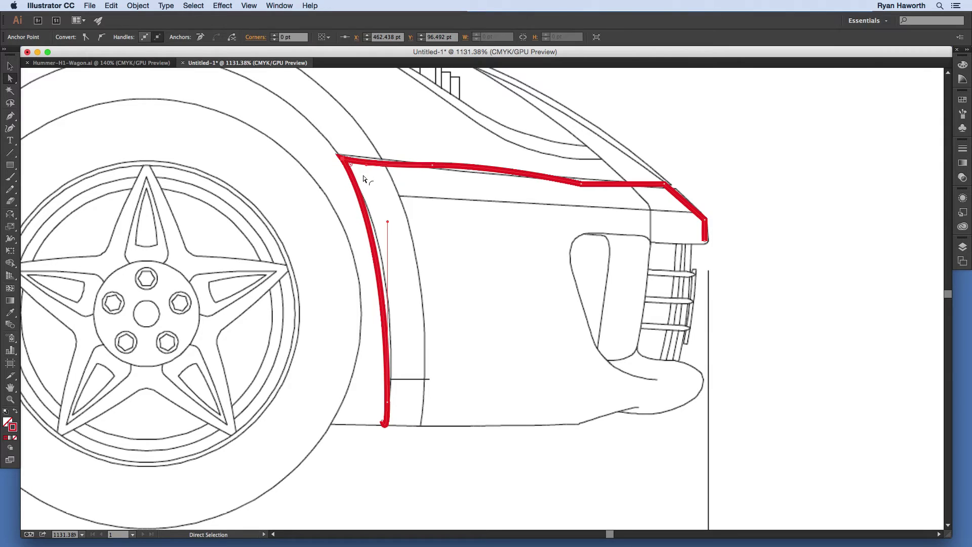
drag(434, 166, 442, 170)
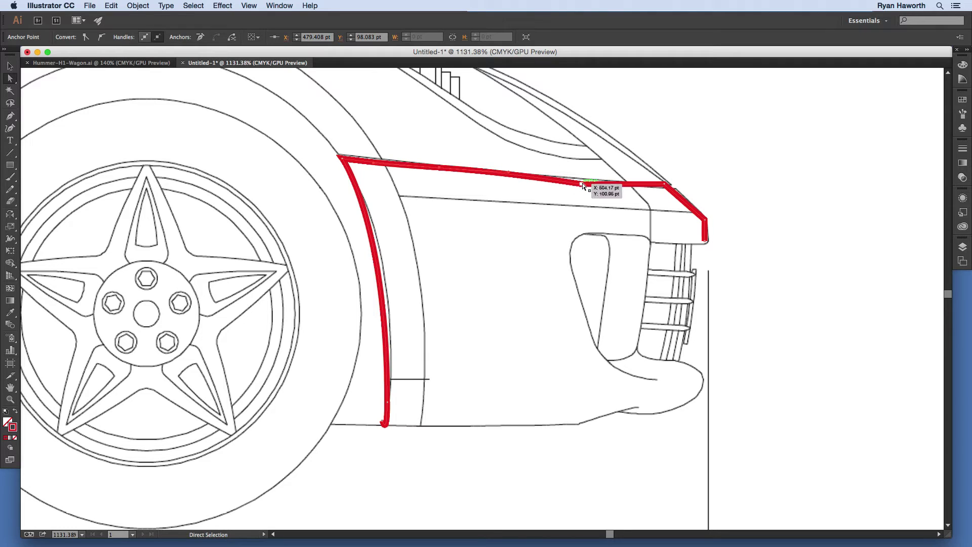
Remove the extra anchor from the bumper's upper seam path and adjust the remaining anchor's handle to follow the blueprint line
key(p)
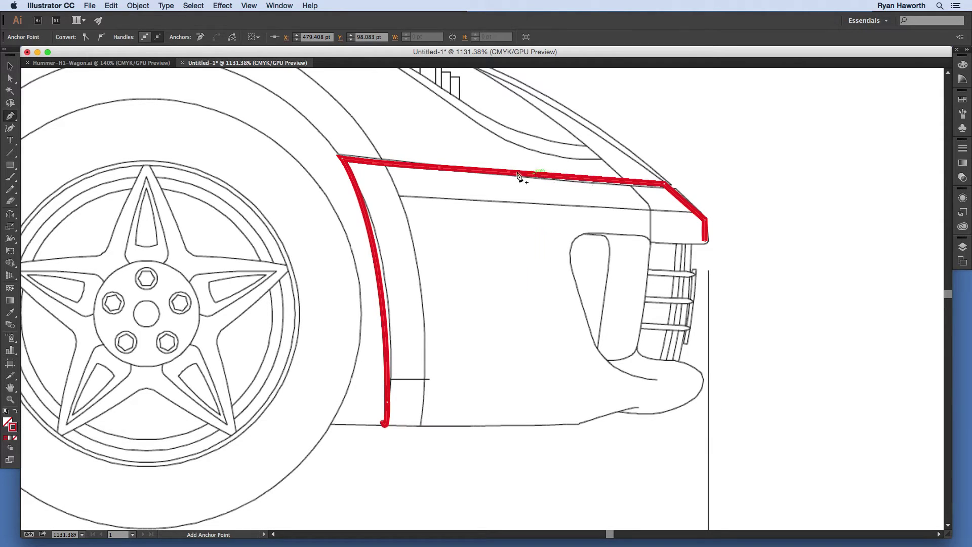
key(super)
drag(509, 171, 579, 188)
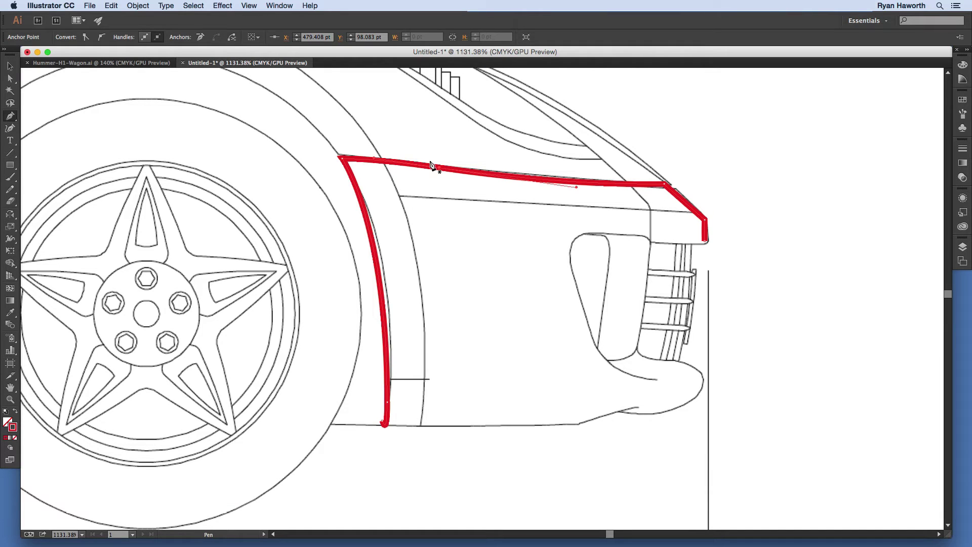
key(super+equal)
key(super+equal)
key(super+equal)
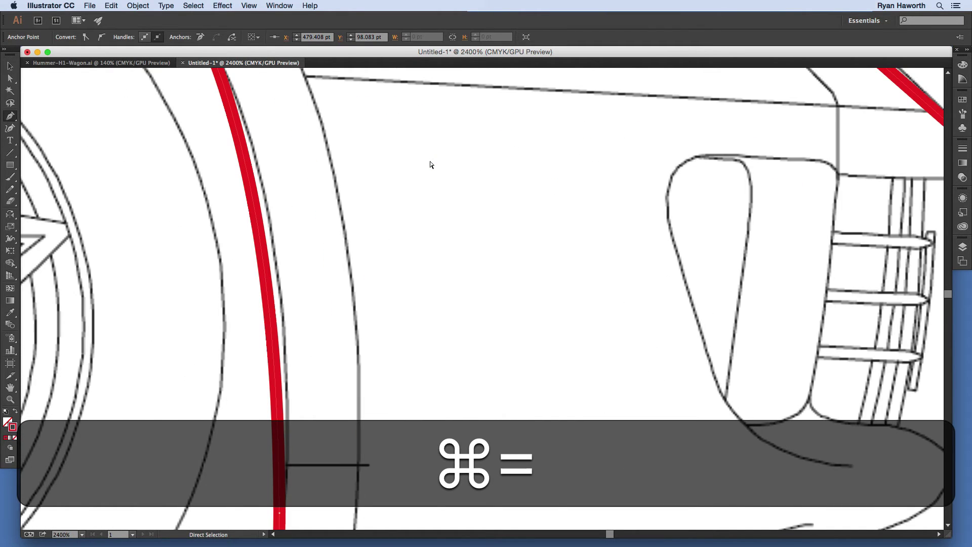
key(super+minus)
drag(555, 265, 450, 263)
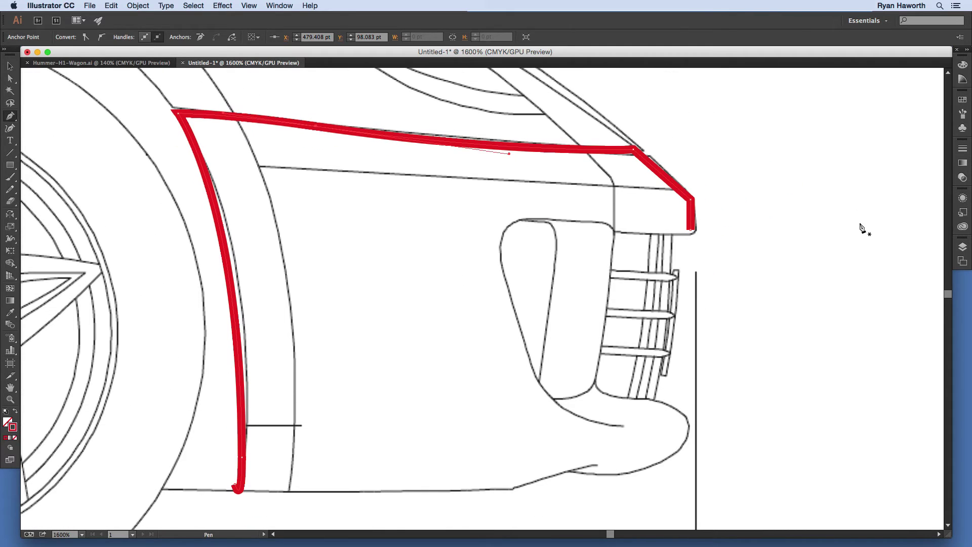
Set the Outline layer's color to Green so its path guides contrast with the red stroke
click(963, 247)
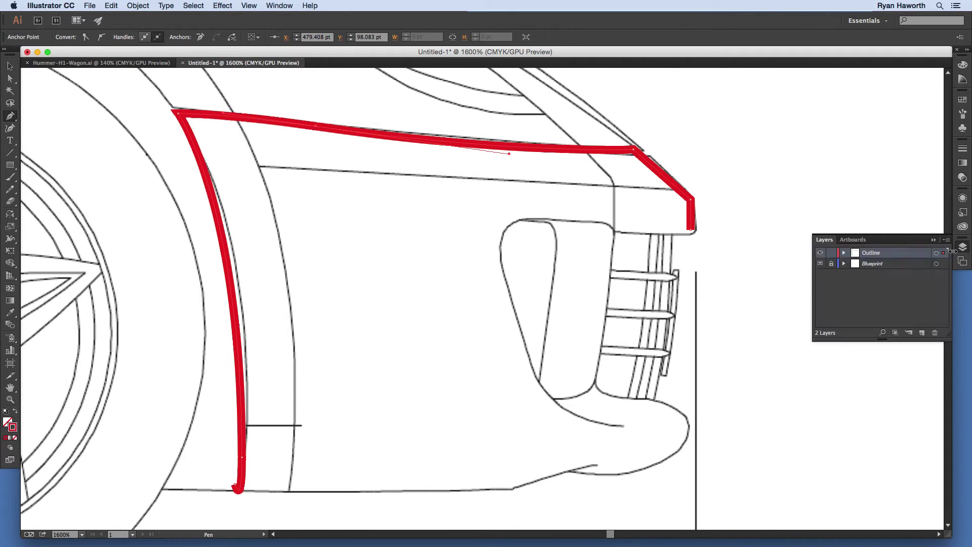
double_click(920, 255)
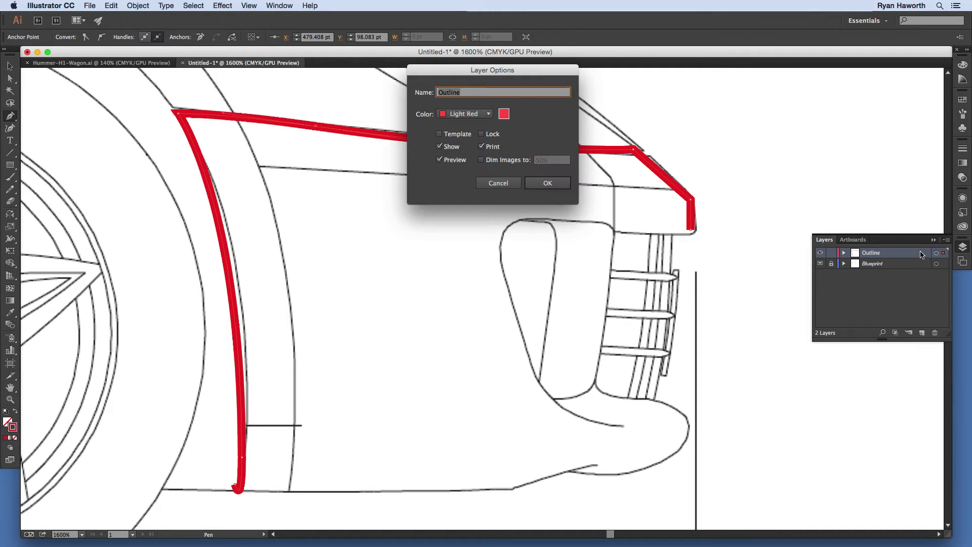
drag(539, 74, 519, 239)
click(453, 277)
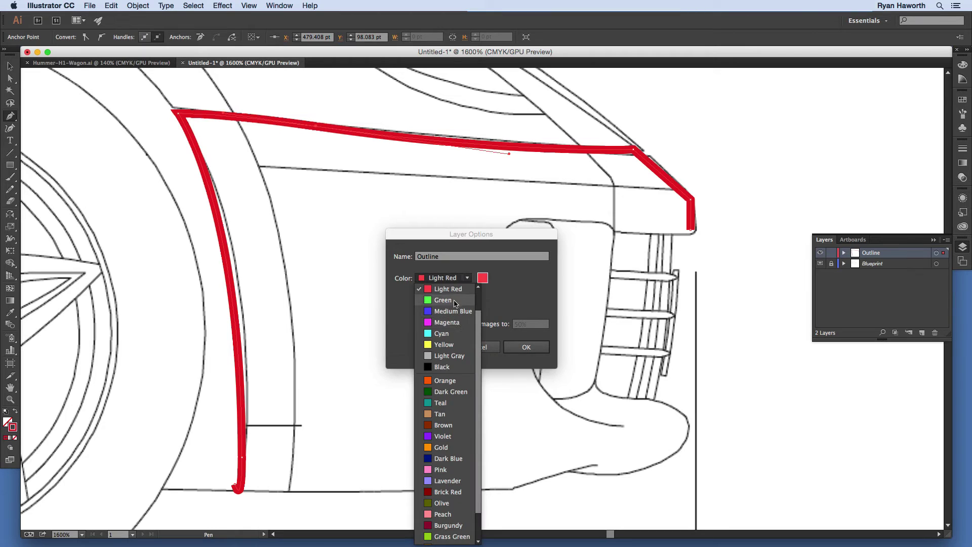
click(457, 300)
click(534, 351)
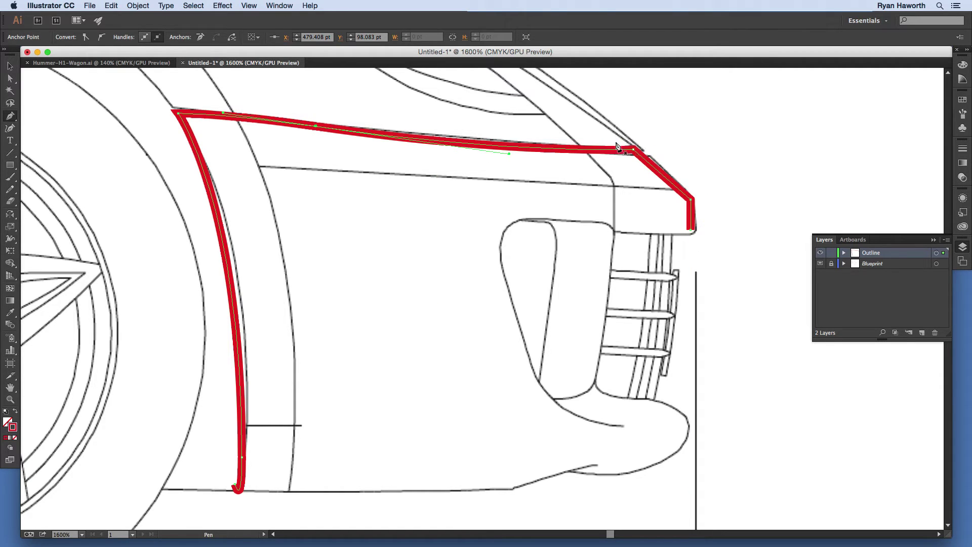
Continue the path from the wheel arch's lower end about 12 pt along the bumper's bottom edge, and correct the corner anchor and its handle
click(236, 491)
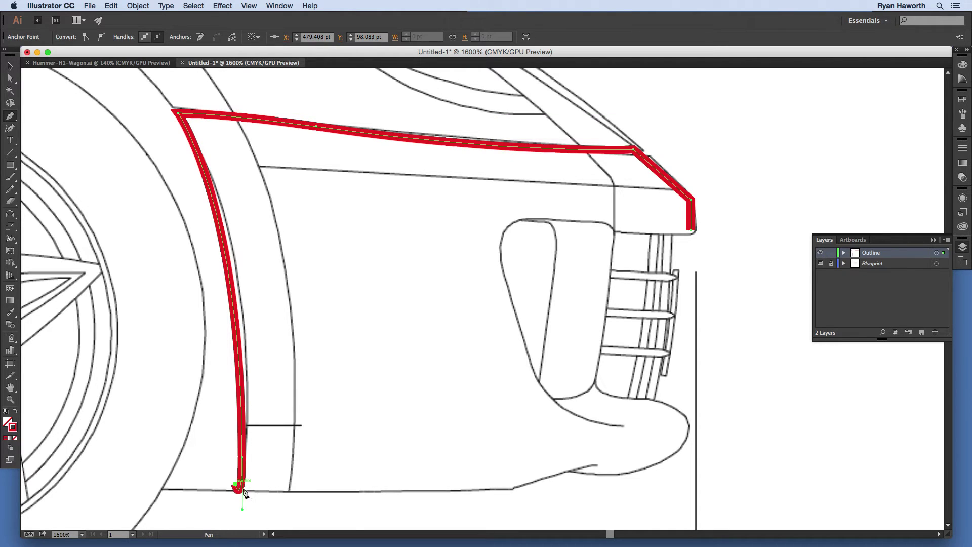
click(339, 490)
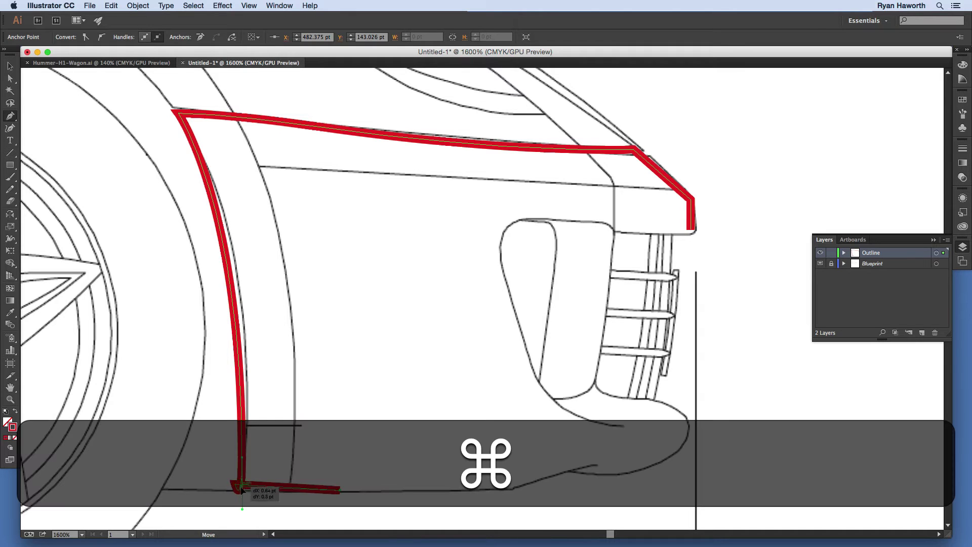
super+click(237, 486)
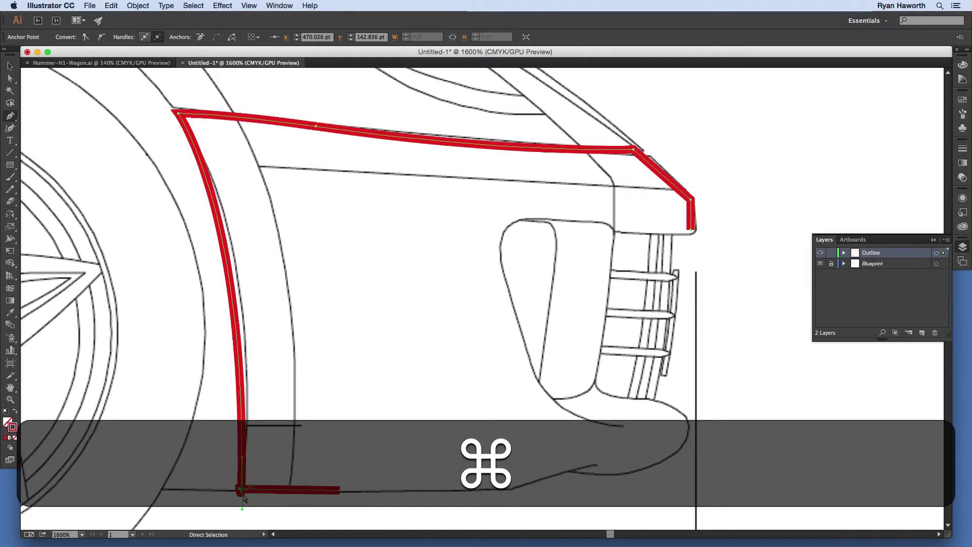
drag(245, 511, 242, 485)
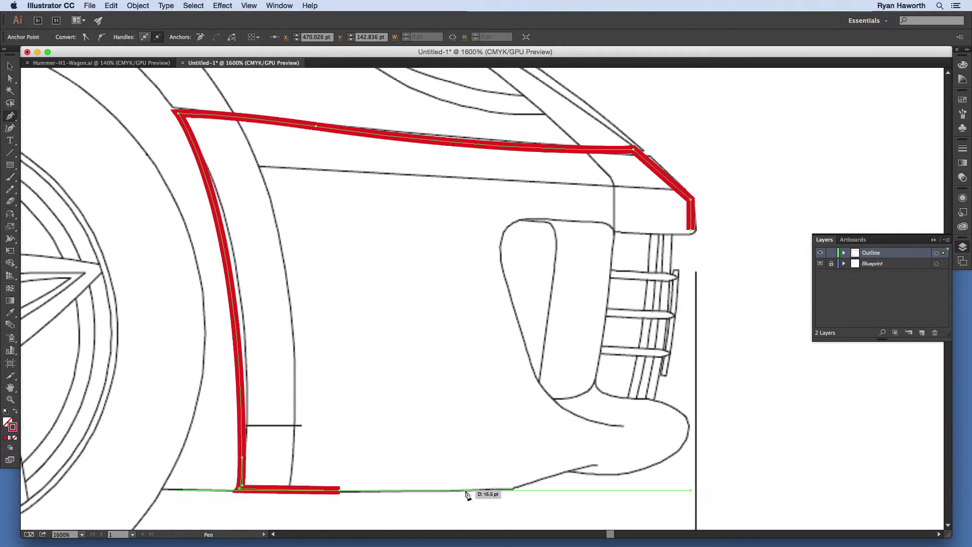
Continue the bumper path along the bottom edge, up the short slope, and around the rounded front lip
click(465, 489)
click(514, 490)
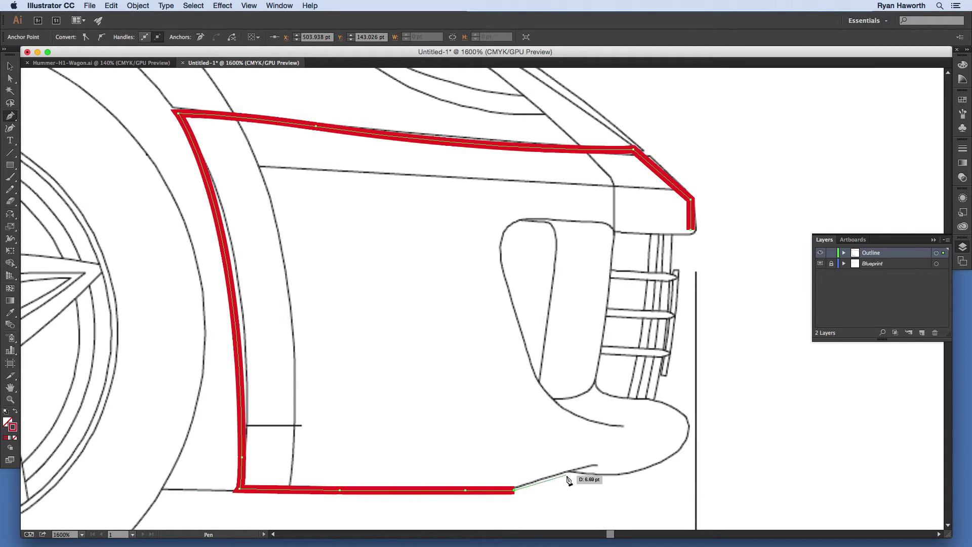
click(572, 472)
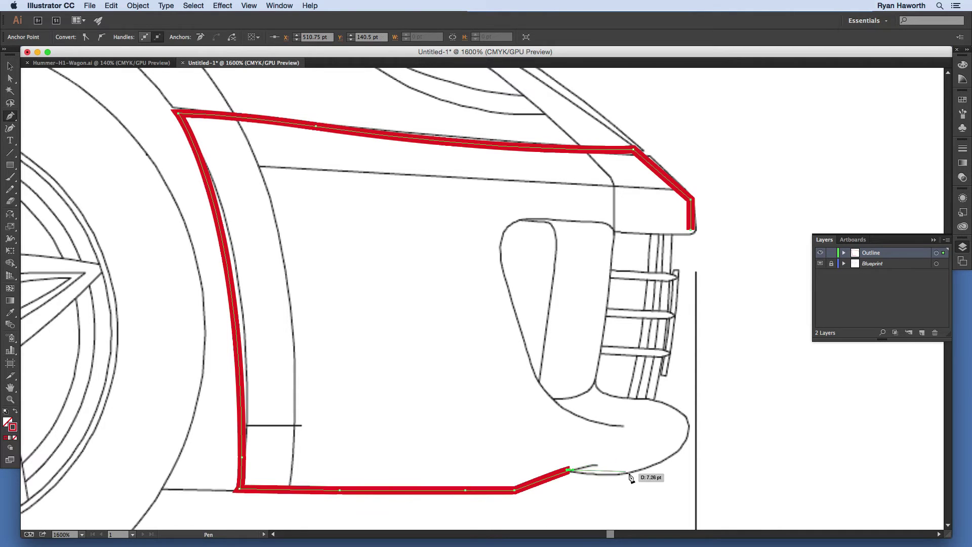
drag(657, 468, 656, 467)
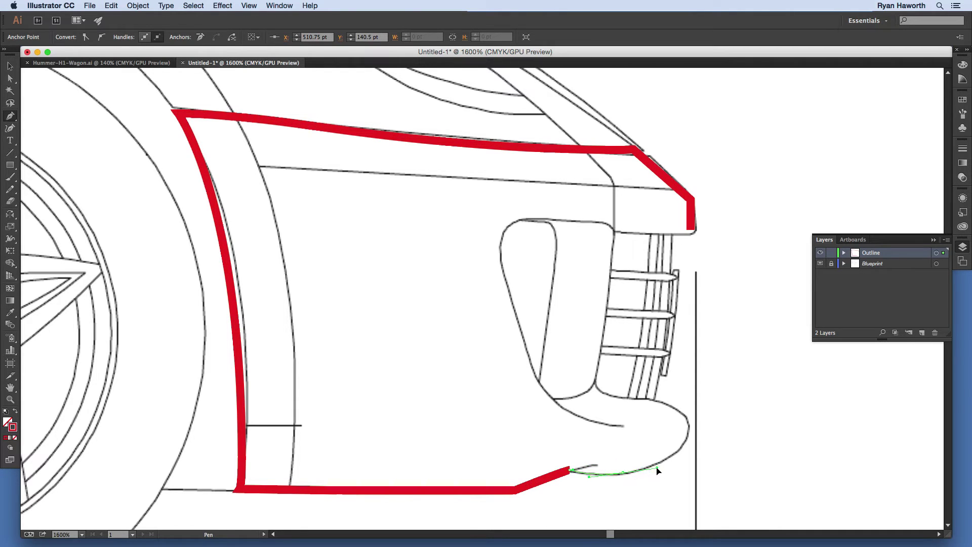
drag(687, 436, 697, 419)
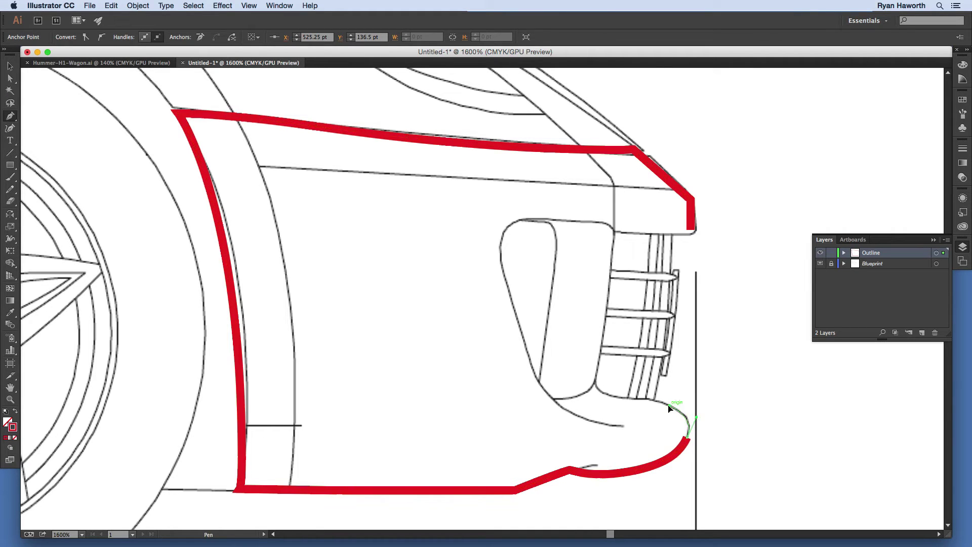
click(665, 404)
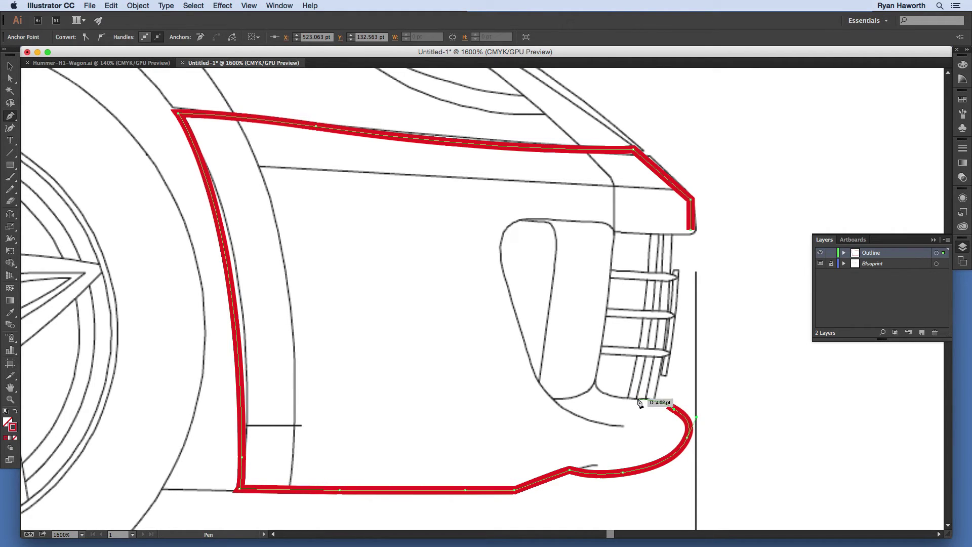
Trace from the front lip up the grille opening's rear edge and along its upper edge to the nose, closing the bumper path
drag(629, 400, 600, 390)
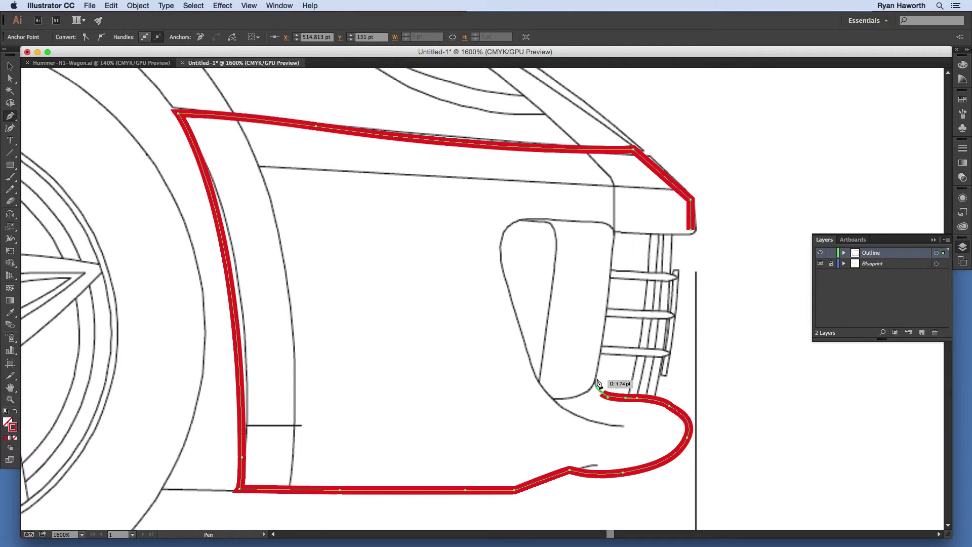
click(596, 378)
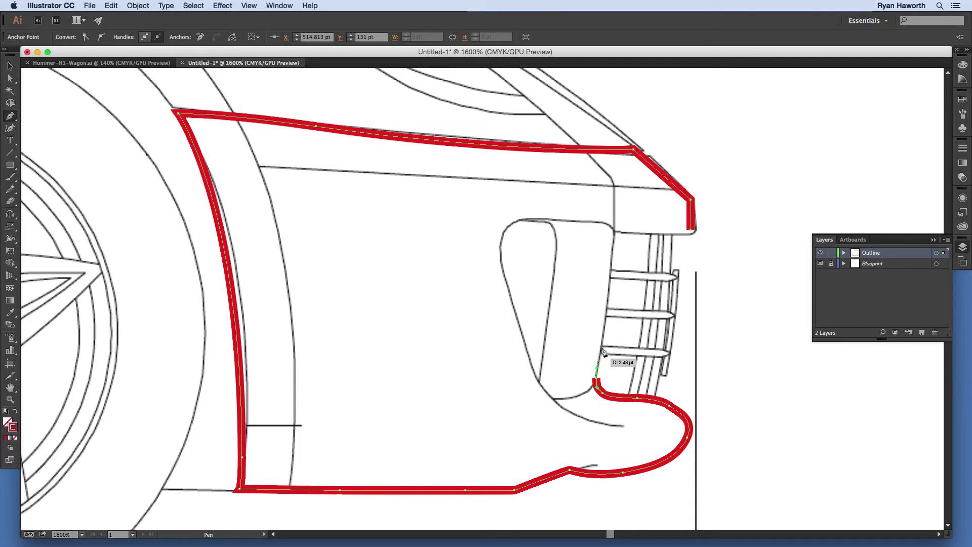
click(607, 309)
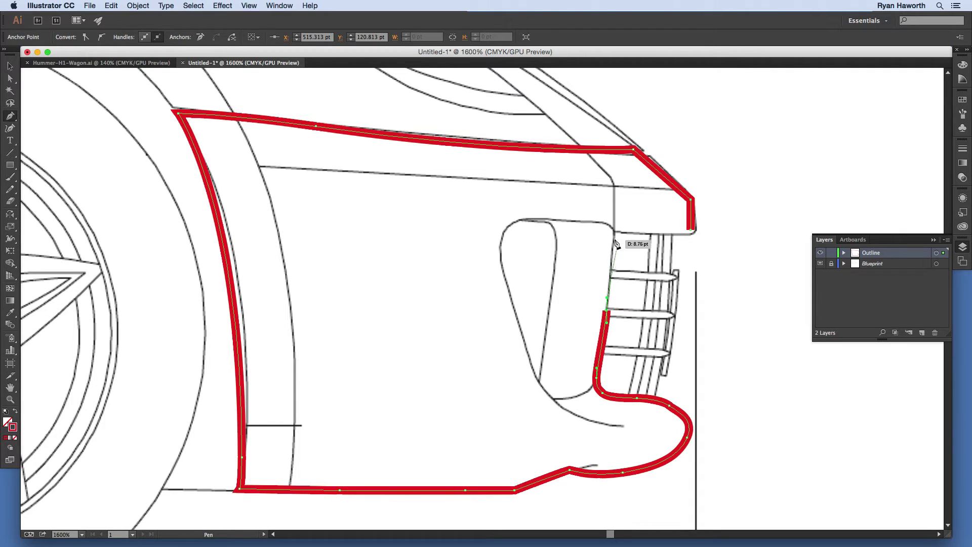
click(616, 231)
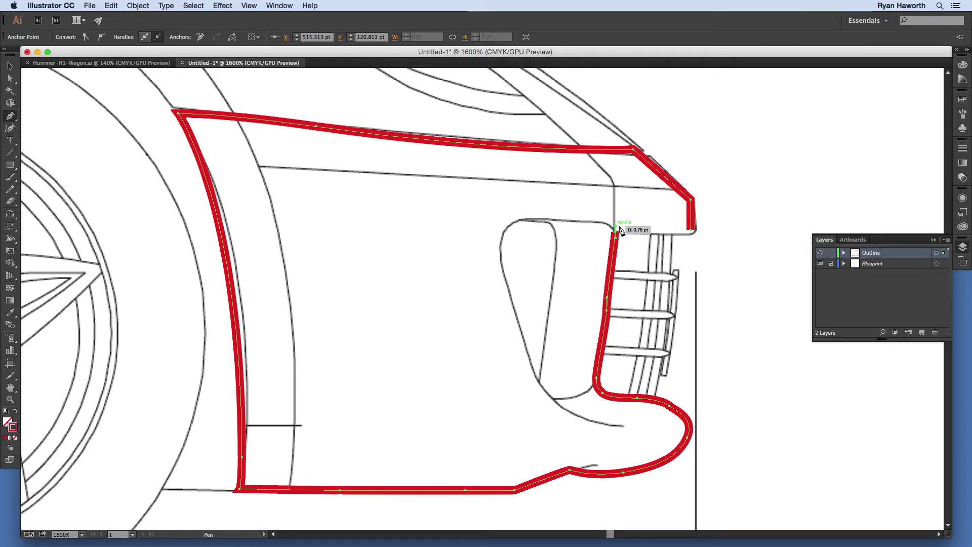
click(644, 233)
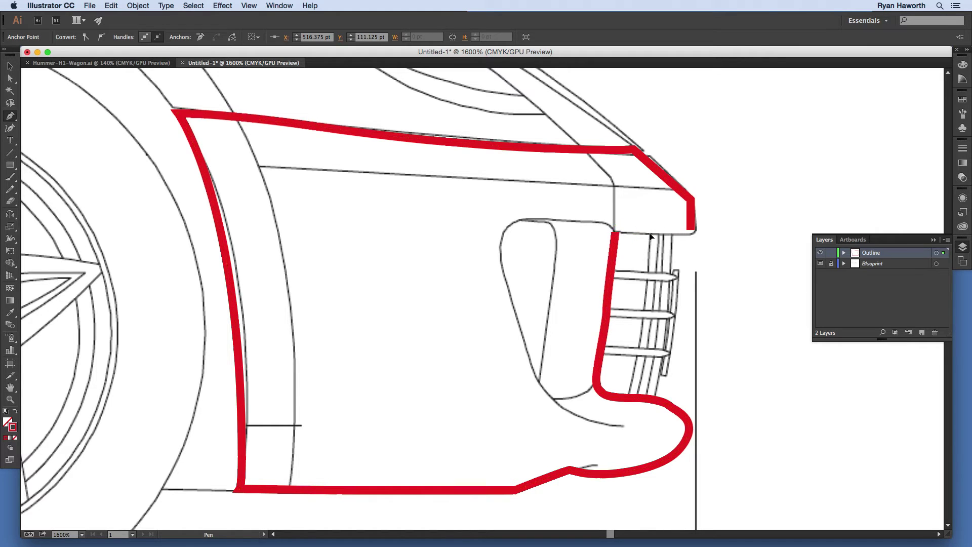
click(690, 234)
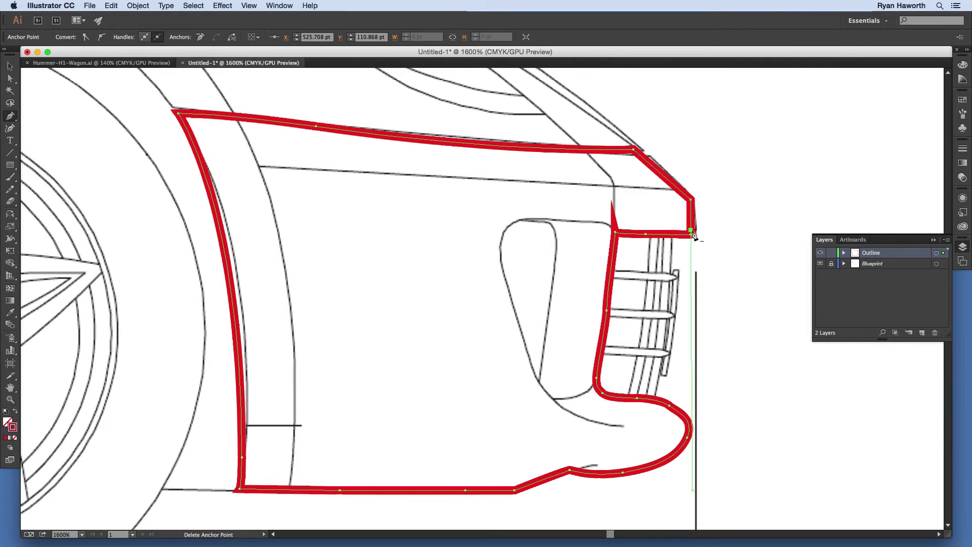
Move the nose's lower corner anchor onto the blueprint, remove the sharp corner anchor above it, and curve that segment along the nose
key(super)
drag(691, 232, 700, 220)
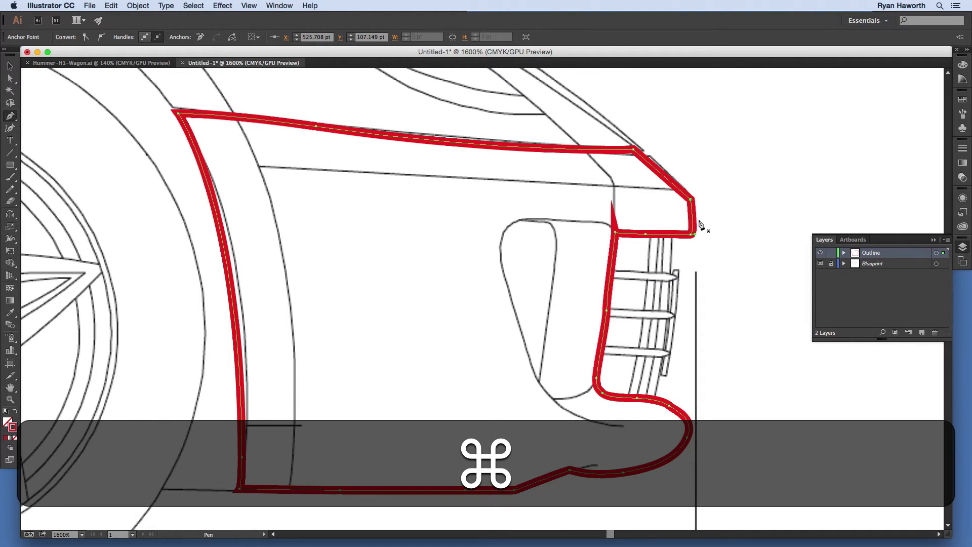
click(690, 197)
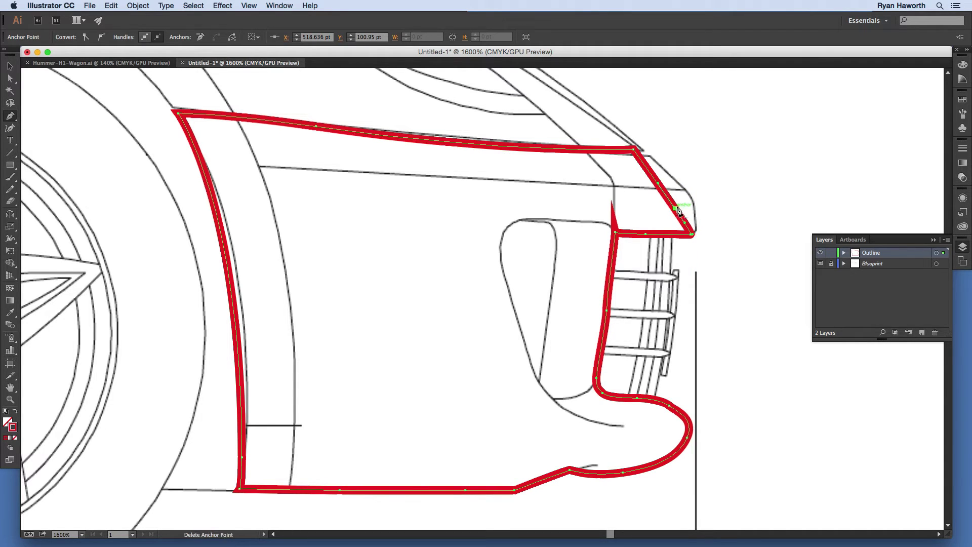
drag(677, 212, 694, 203)
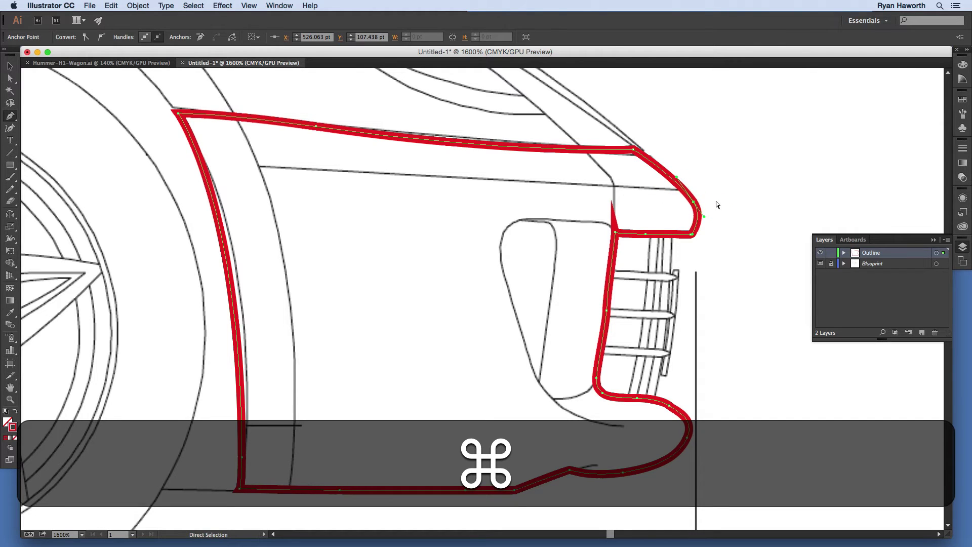
Trace the teardrop-shaped air intake inside the bumper as a separate closed path and deselect it
key(super+minus)
key(super+minus)
key(super+minus)
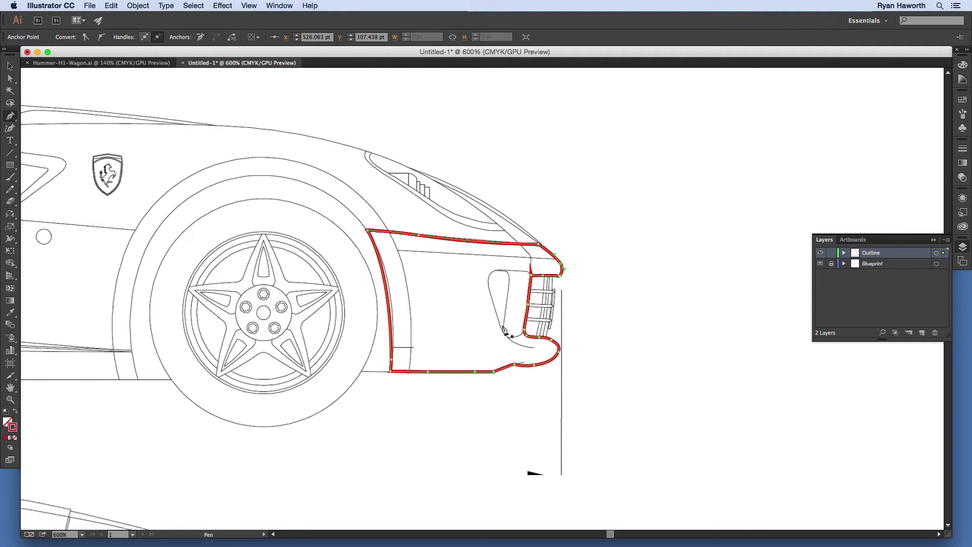
mouse_move(503, 331)
mouse_down()
mouse_move(517, 279)
mouse_move(510, 288)
mouse_move(501, 271)
mouse_move(488, 280)
mouse_move(505, 336)
mouse_up()
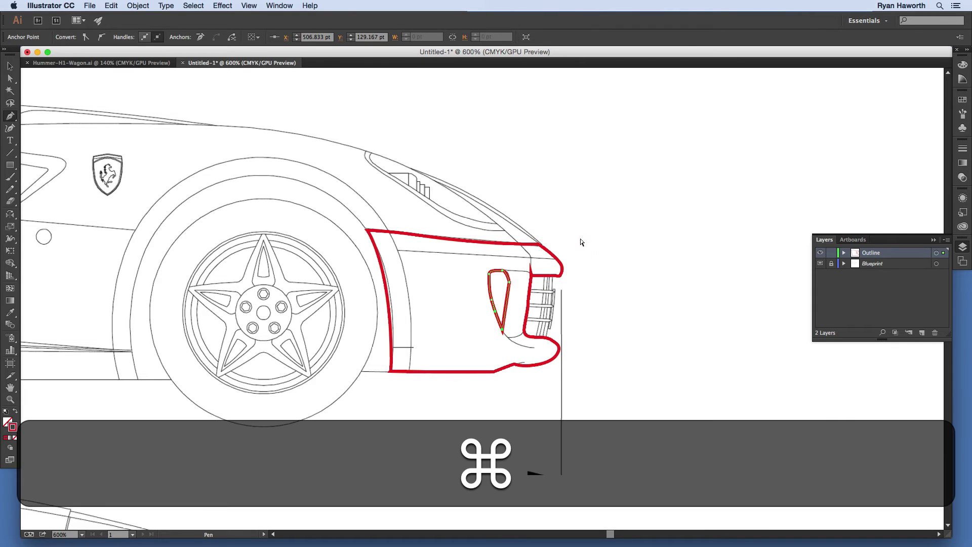
super+click(581, 242)
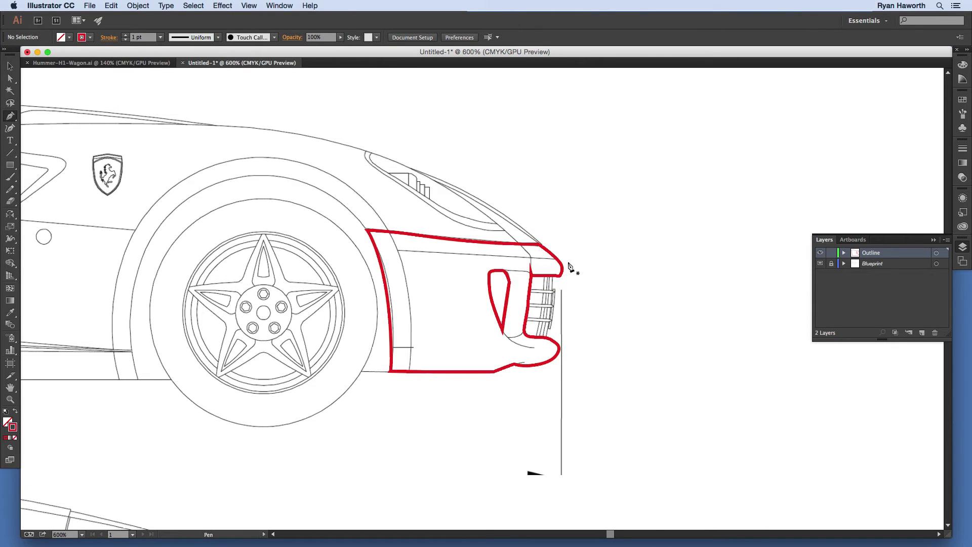
Adjust the bumper path's wheel-arch edge to follow the blueprint curve and deselect the path
super+click(390, 297)
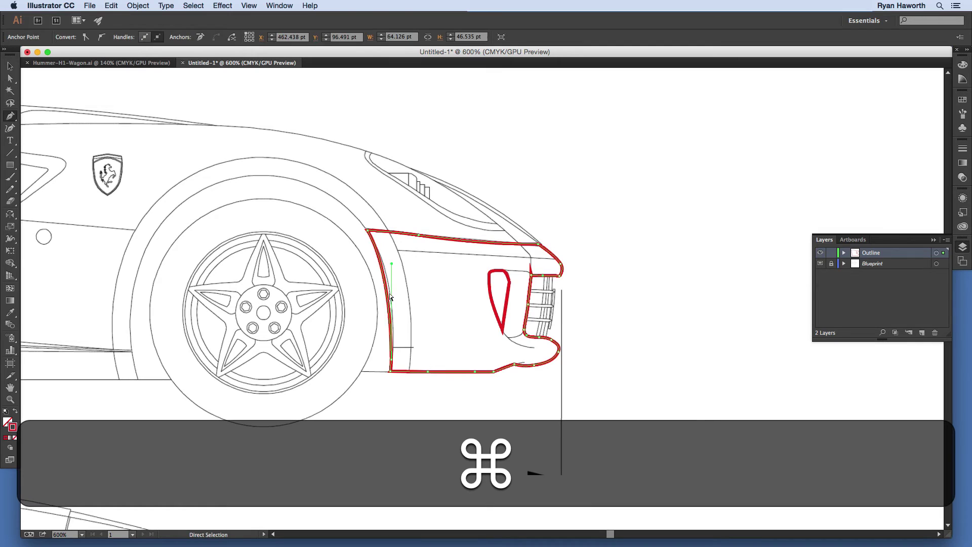
super+drag(389, 296, 391, 292)
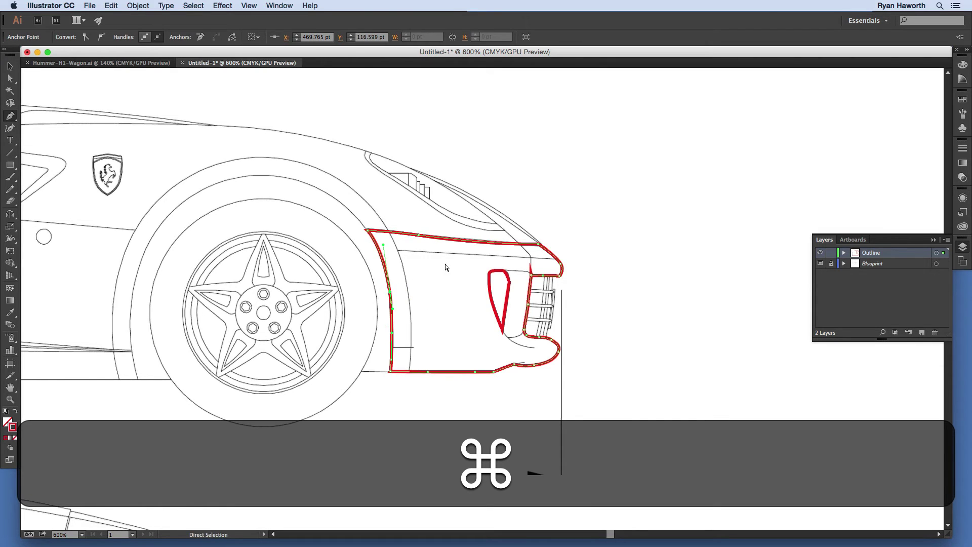
super+click(554, 207)
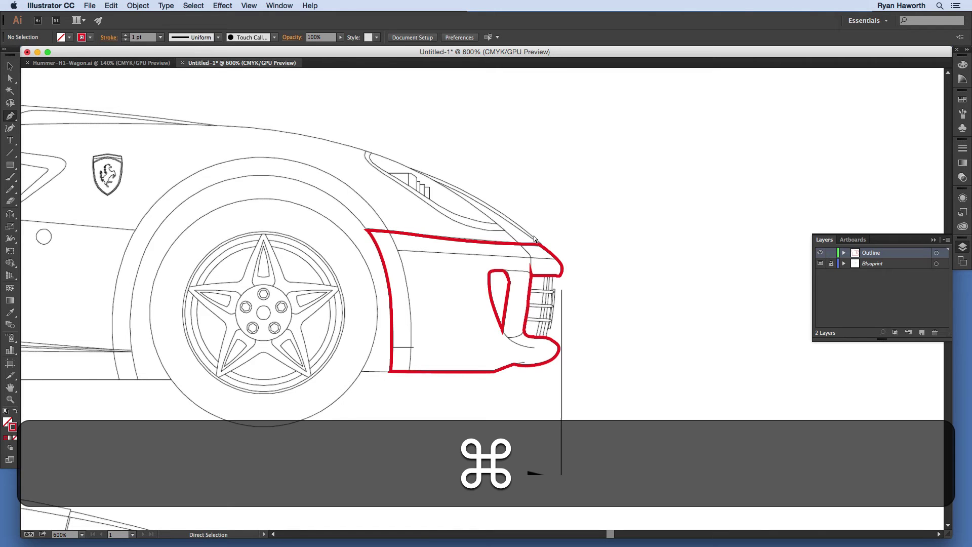
Examine the bumper and intake paths in Outline and Preview modes with the Blueprint layer hidden, and show the layer again
key(super+y)
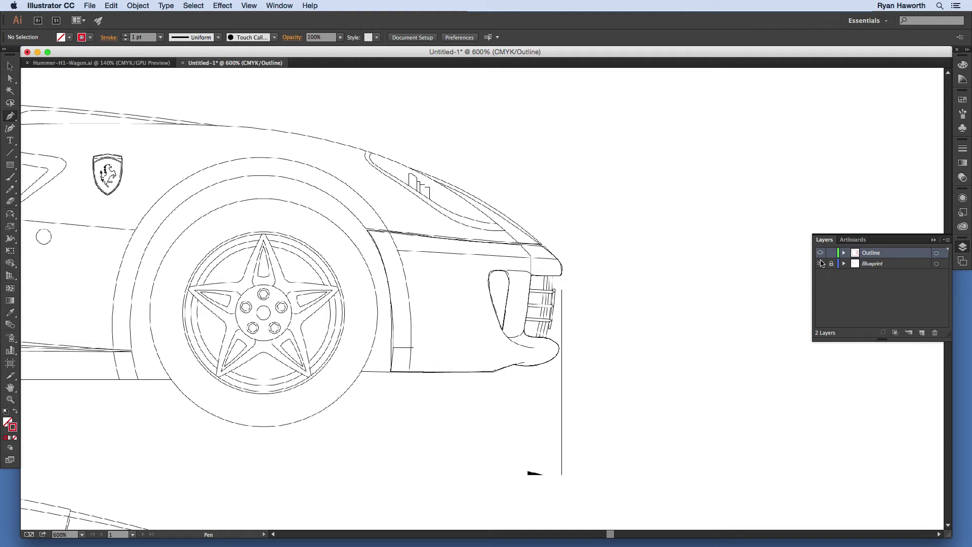
click(821, 264)
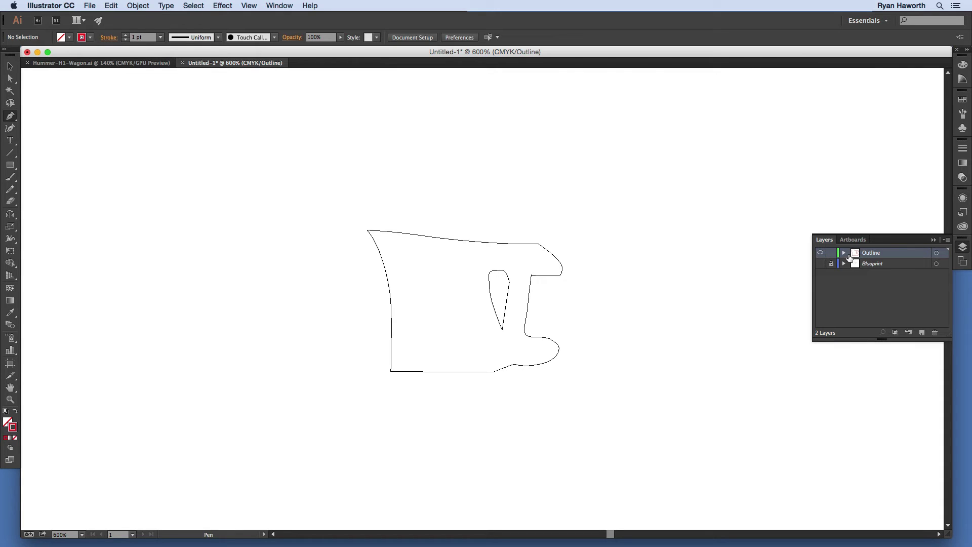
key(super)
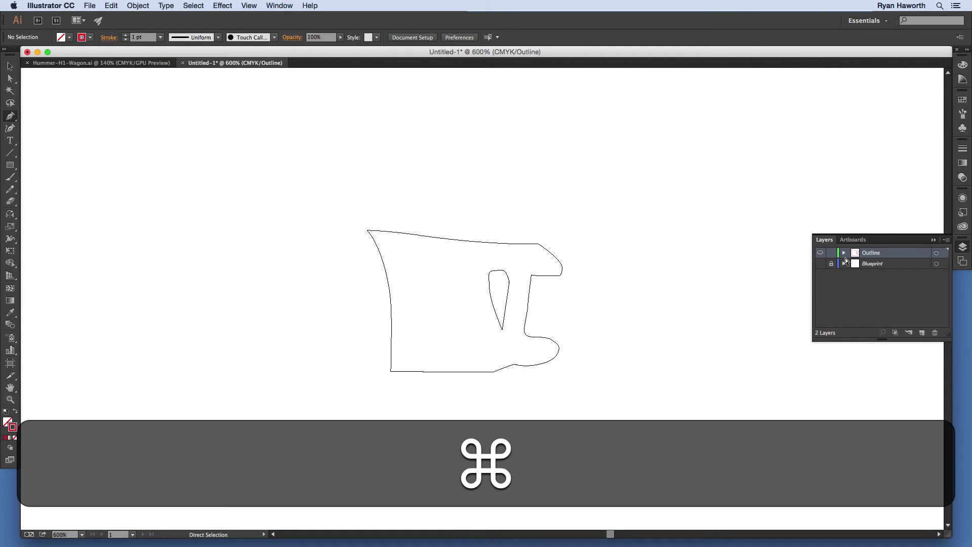
key(super+y)
key(super+y)
key(super+y)
key(super+y)
key(super+y)
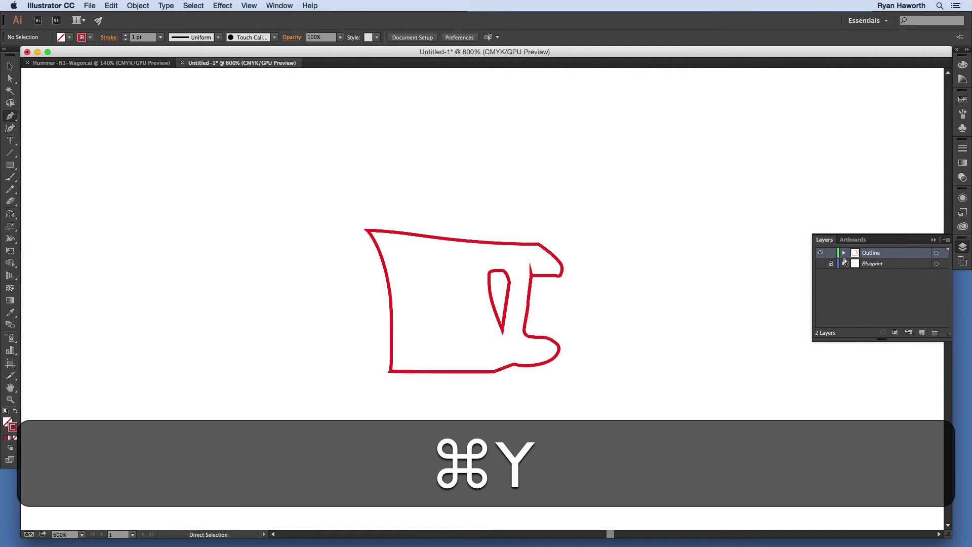
key(super+y)
key(super+y)
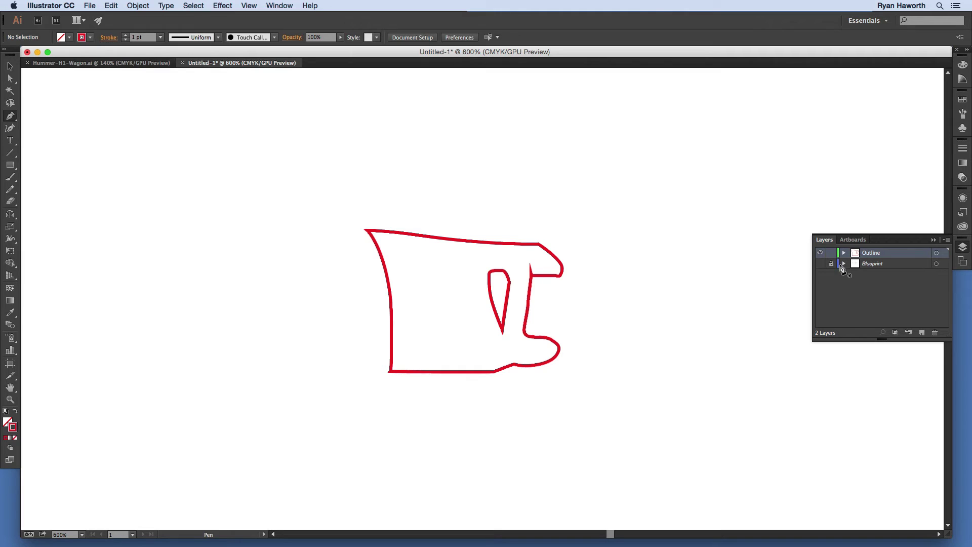
key(super+y)
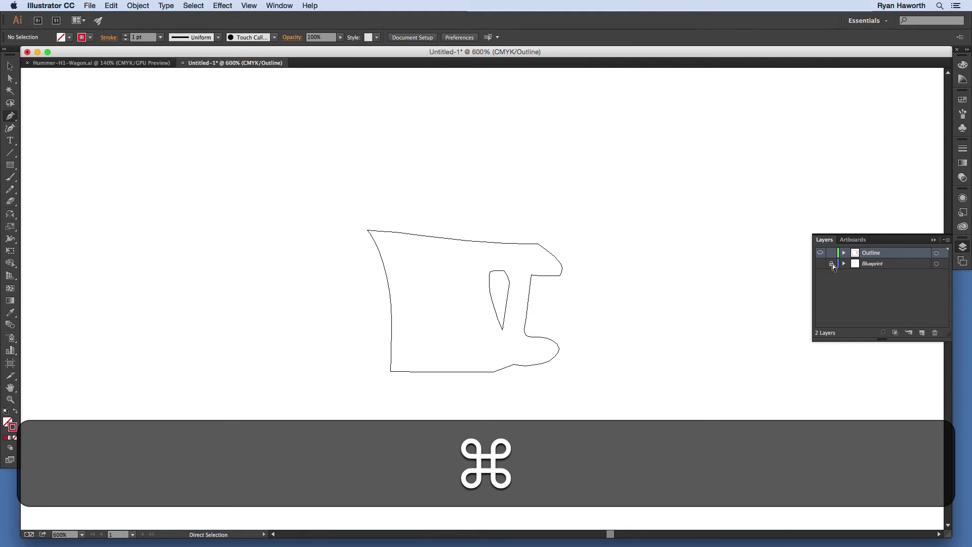
key(super+y)
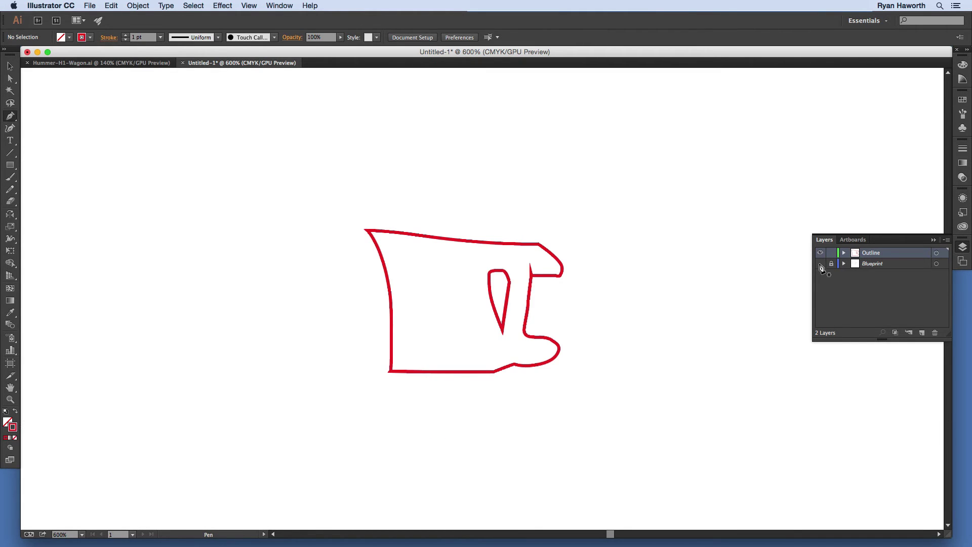
click(820, 264)
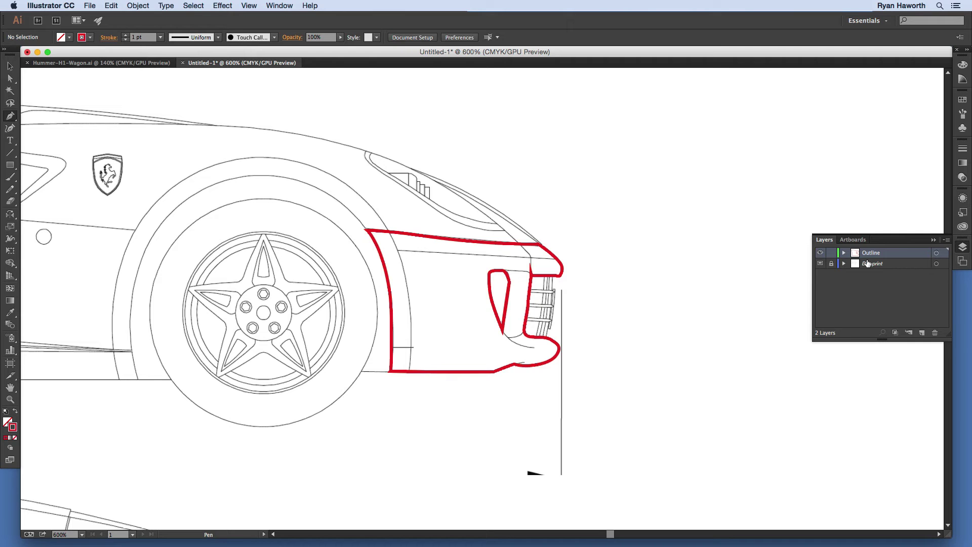
Save the document as ferarri-599.ai in the Vehicle-Wrap-AI folder, replacing the existing file, in Illustrator CC format with the default options
key(super+s)
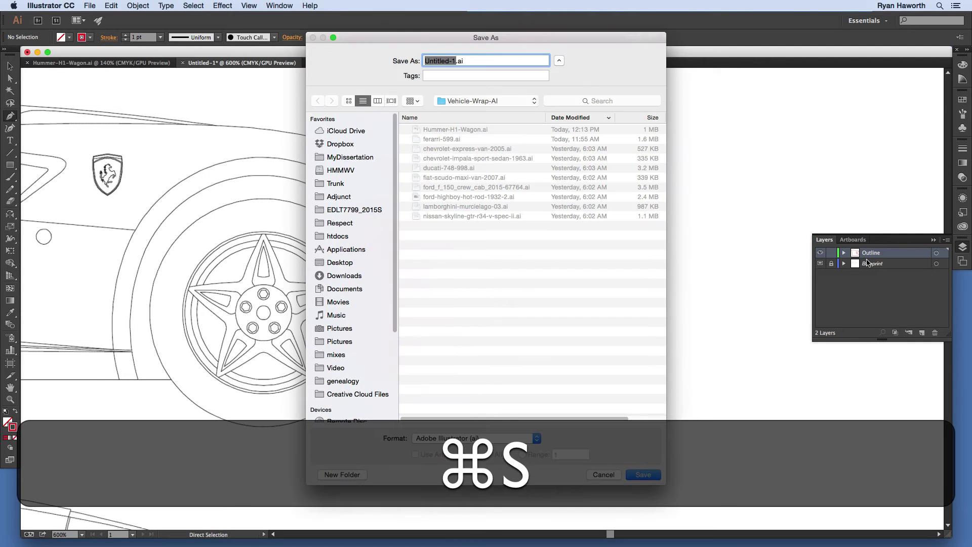
click(436, 140)
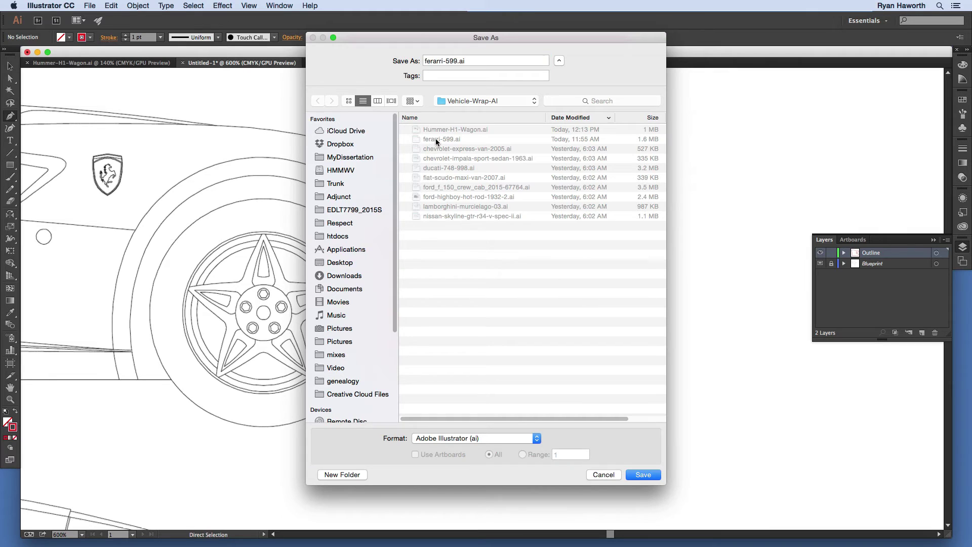
click(644, 475)
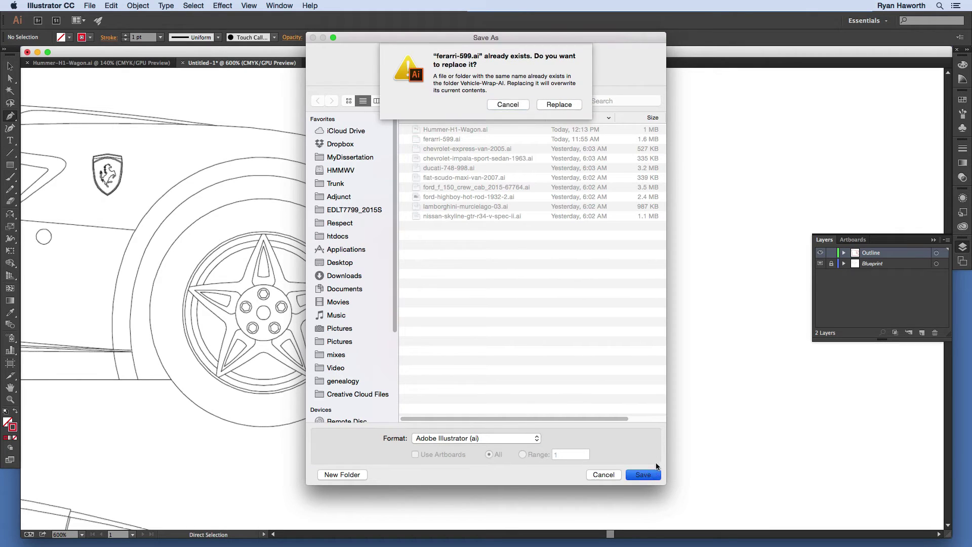
click(557, 107)
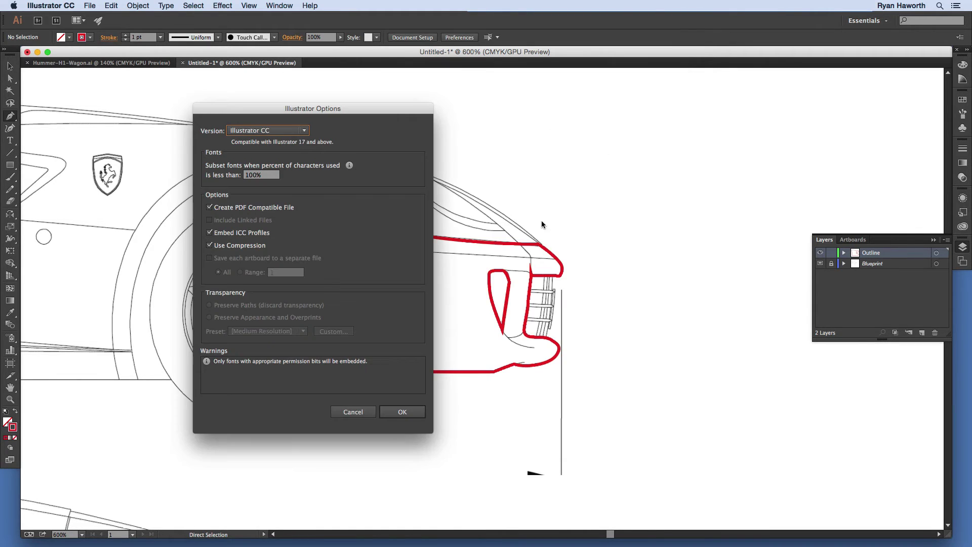
click(393, 413)
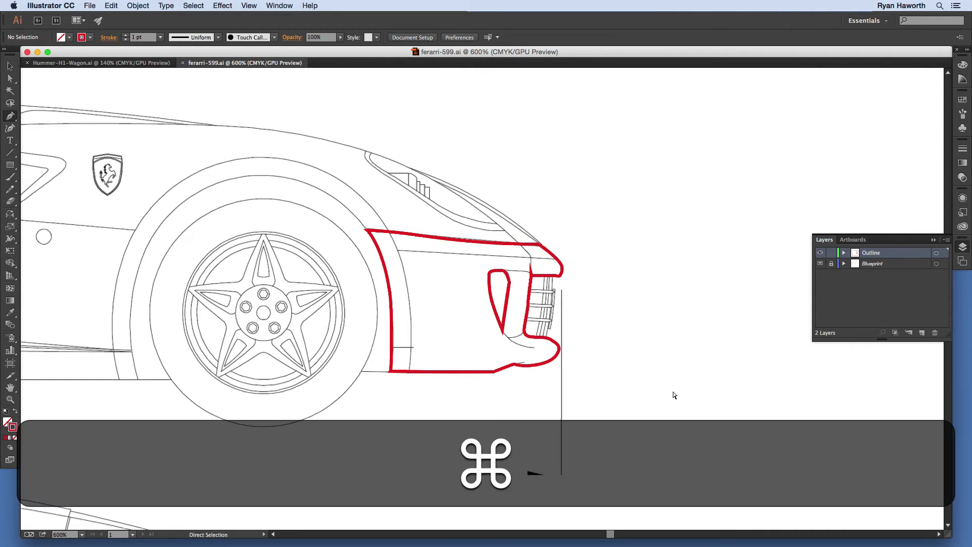
key(super+s)
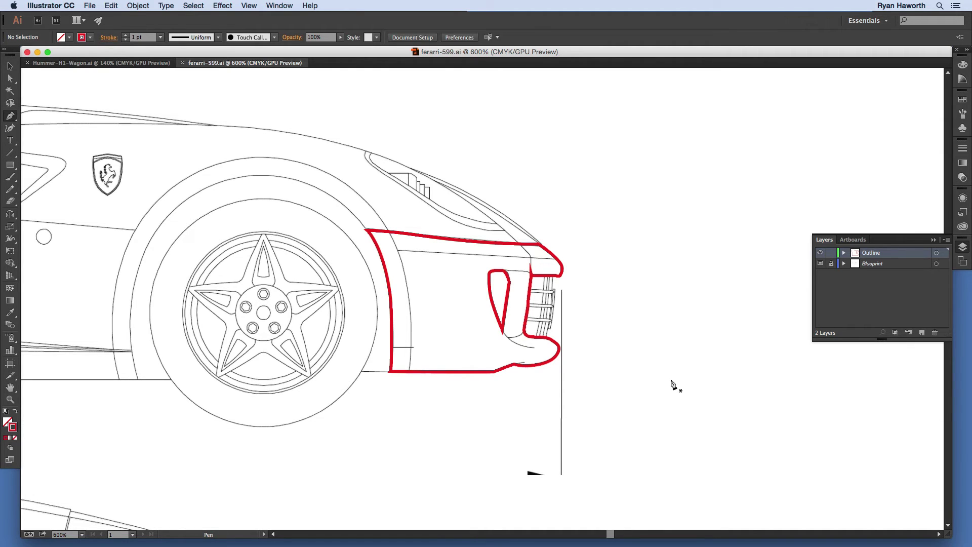
Start the main body path at the bumper's upper corner and trace it over the front wheel arch down to the sill
key(space)
drag(478, 285, 708, 408)
click(598, 353)
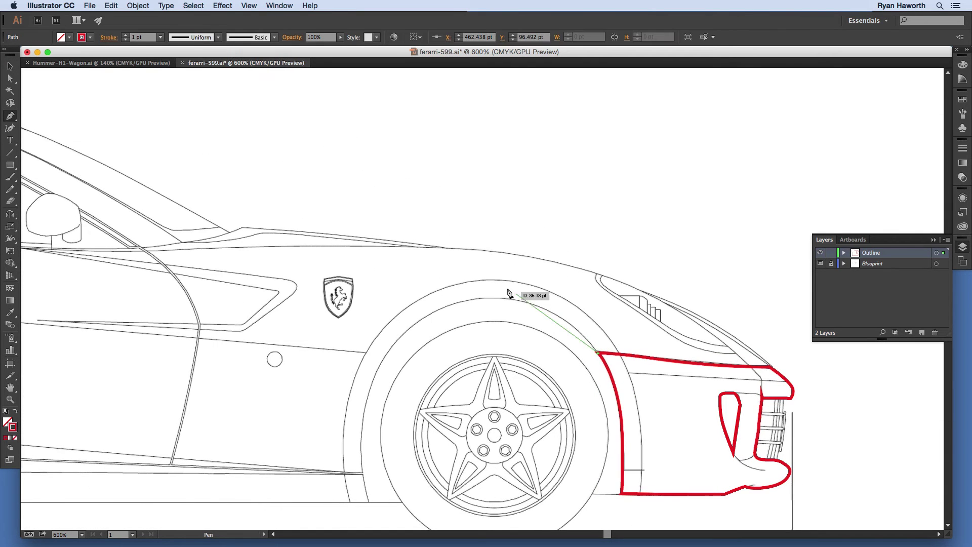
drag(519, 299, 416, 321)
drag(373, 386, 362, 429)
click(361, 466)
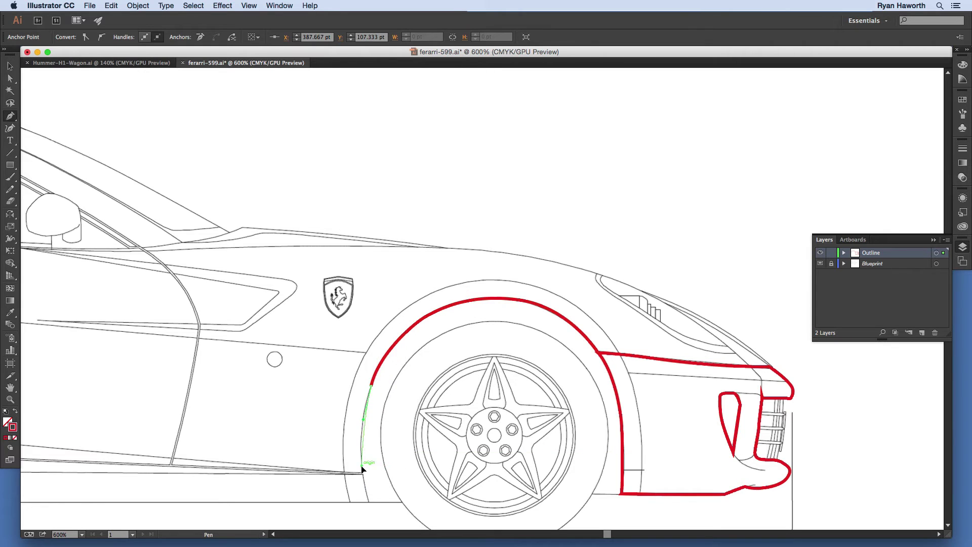
click(368, 500)
Continue the body path along the sill's lower edge to the foot of the rear wheel arch
key(space)
key(space)
drag(124, 509, 754, 405)
click(328, 397)
Trace the rear wheel arch with curved segments, ending at the rear bumper's lower corner
drag(333, 307, 329, 270)
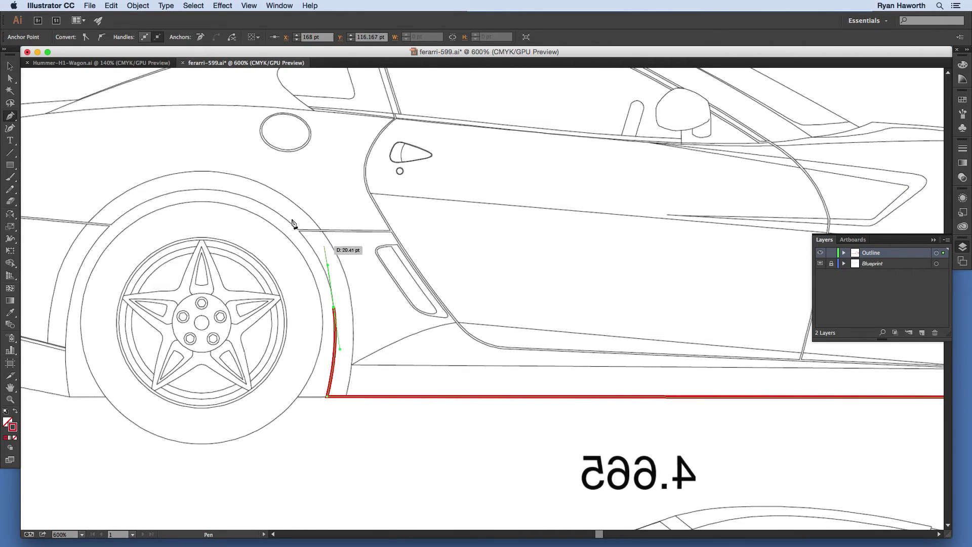
drag(282, 217, 259, 203)
drag(198, 185, 208, 191)
drag(208, 191, 170, 194)
key(space)
drag(187, 221, 624, 228)
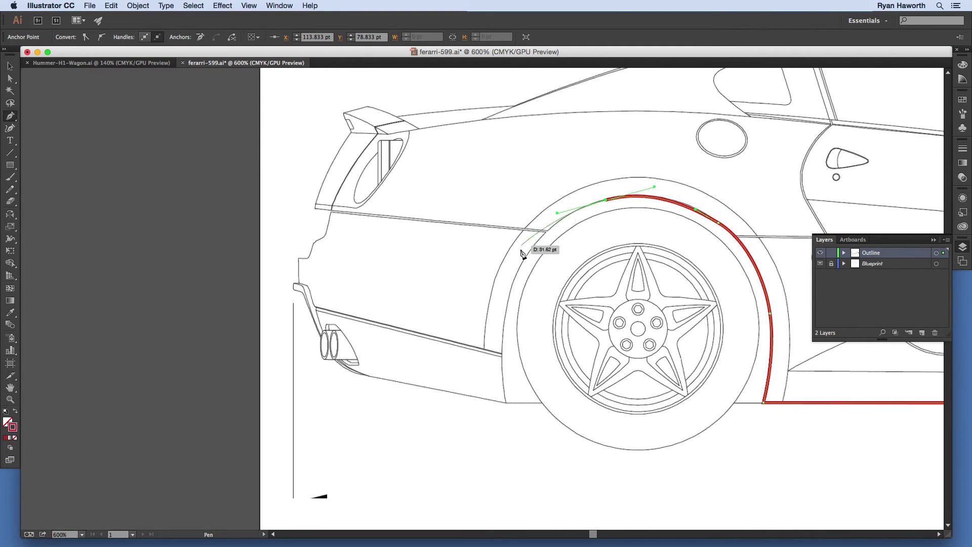
drag(531, 247, 518, 265)
drag(504, 321, 502, 337)
drag(504, 374, 503, 388)
click(506, 403)
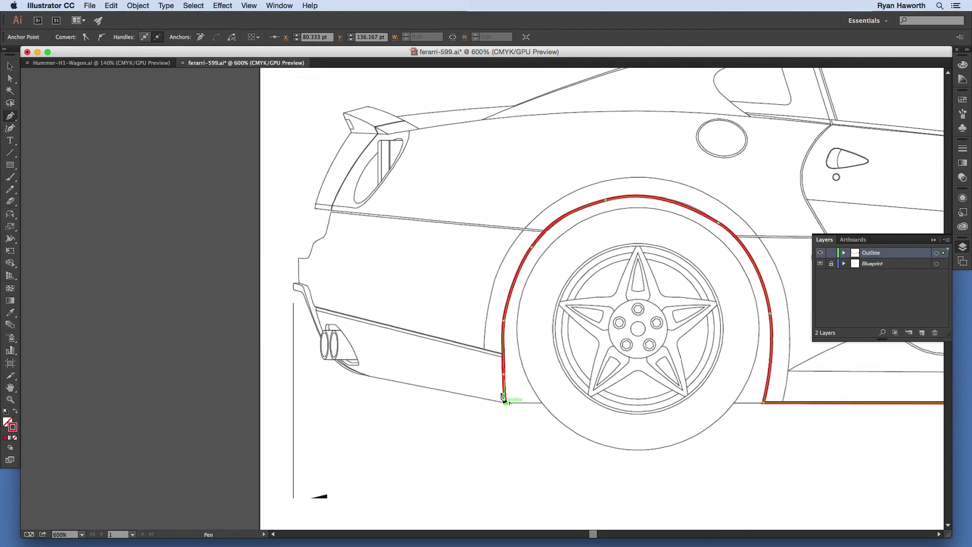
Trace the rear bumper's lower edge from the wheel arch to the underside of the exhaust pipes
click(375, 378)
drag(346, 367, 343, 364)
scroll(346, 366, up, 6)
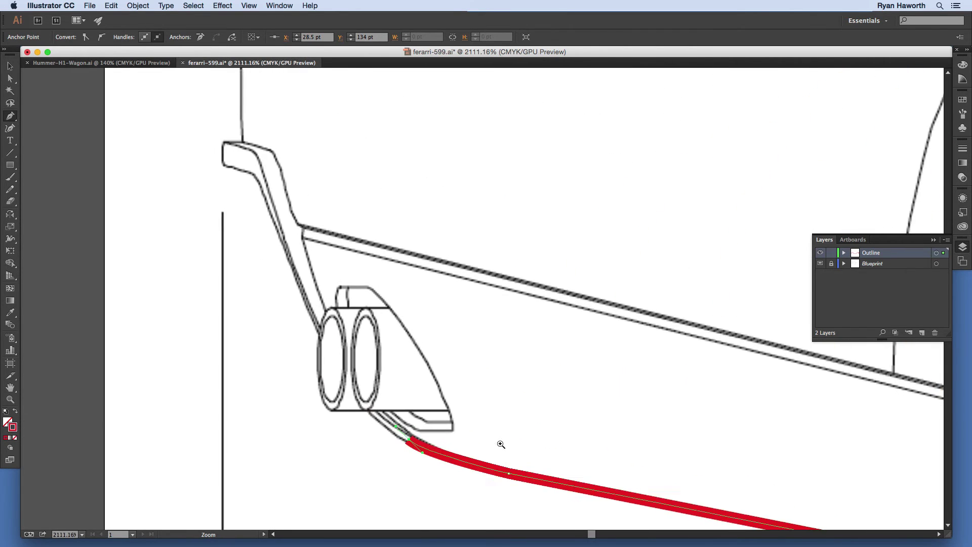
click(314, 337)
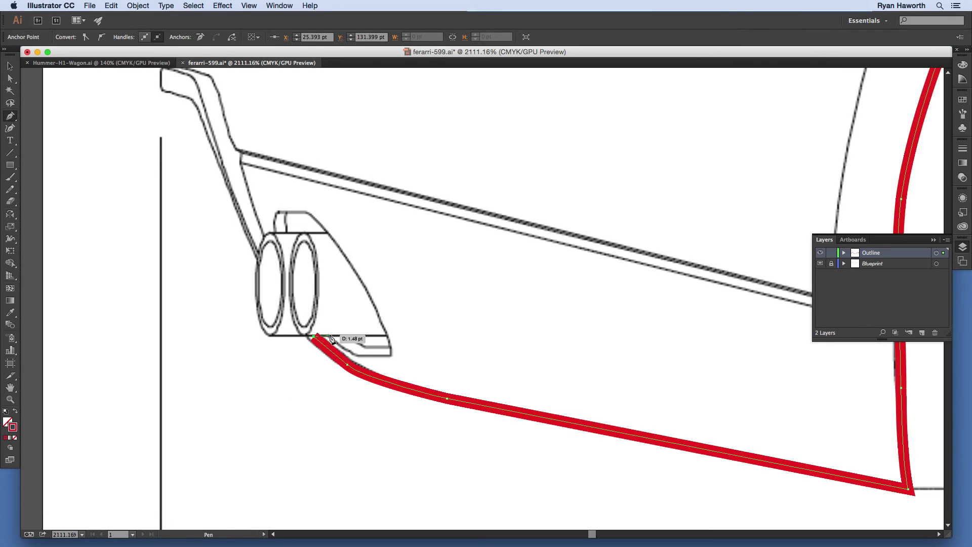
Trace the exhaust cutout around the tailpipes up to the top of the outer pipe
click(328, 335)
drag(359, 356, 391, 340)
click(384, 355)
click(340, 236)
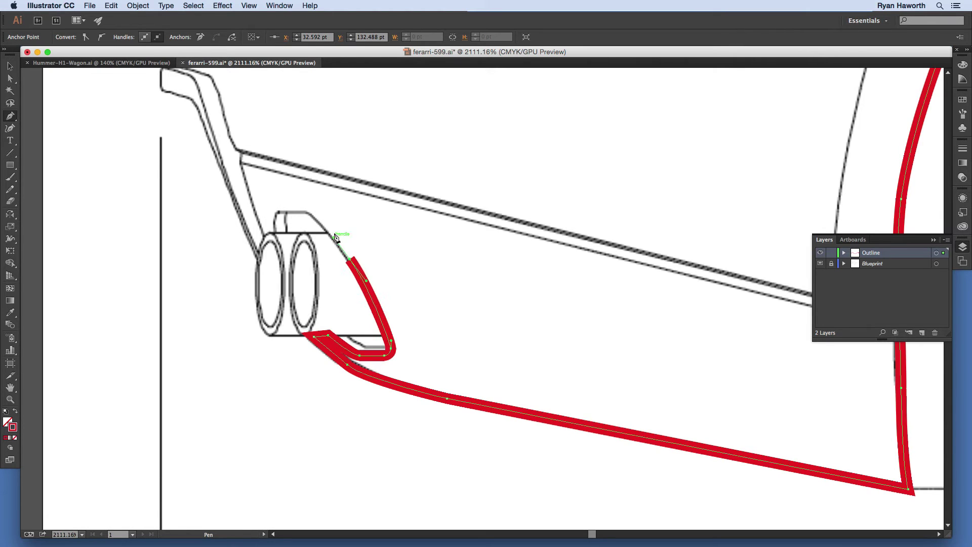
click(305, 210)
click(275, 210)
click(269, 231)
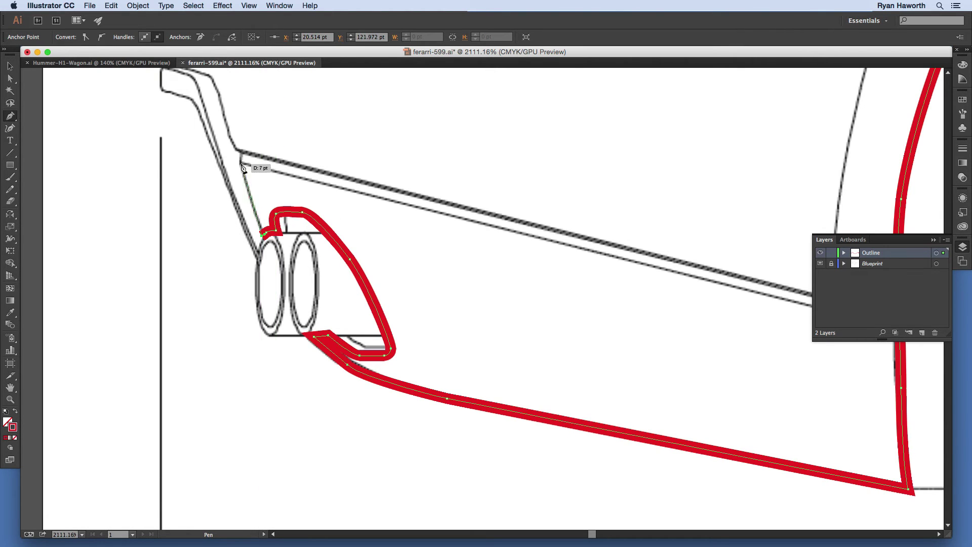
Continue the path up the rear bumper's outer edge, past the diffuser lip, to the step above its vertical section
click(240, 152)
drag(240, 152, 344, 319)
drag(322, 261, 293, 237)
click(284, 233)
click(282, 160)
click(282, 149)
click(306, 147)
drag(321, 140, 325, 134)
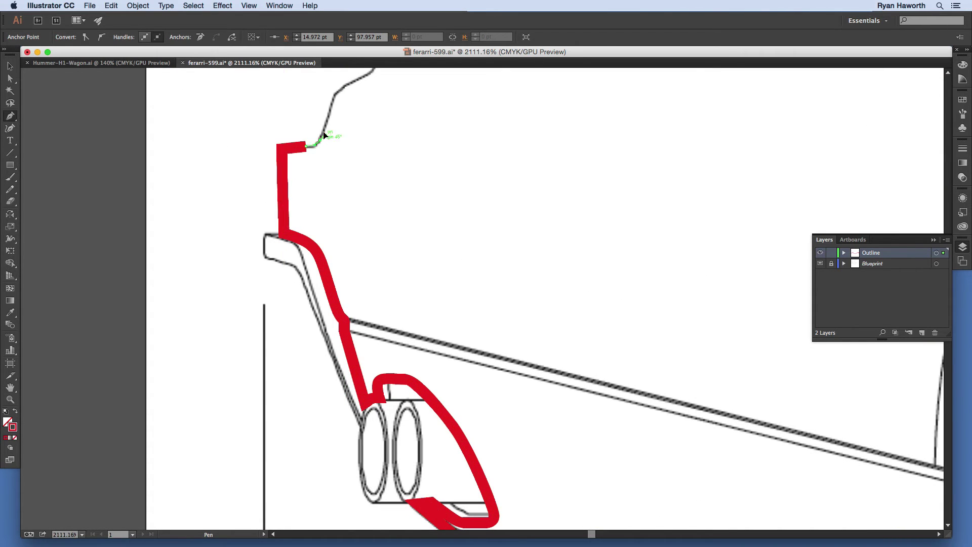
Trace the bumper's upper rear contour up to the seam below the tail light
drag(339, 96, 330, 259)
click(295, 281)
click(343, 242)
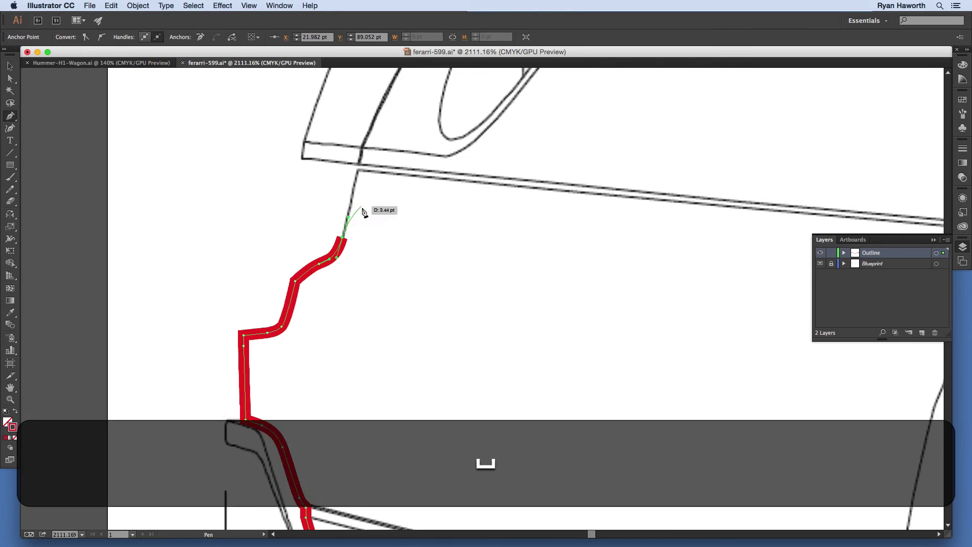
drag(361, 207, 330, 327)
click(330, 289)
drag(353, 264, 279, 374)
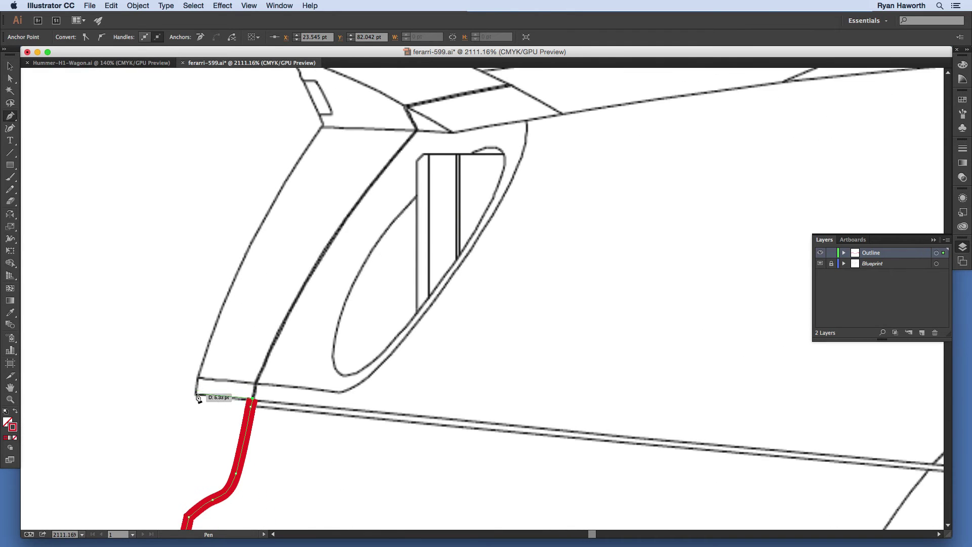
Trace the tail panel's rear edge beside the tail light up to the spoiler's lower corner
click(199, 395)
click(234, 271)
drag(278, 217, 281, 359)
click(279, 354)
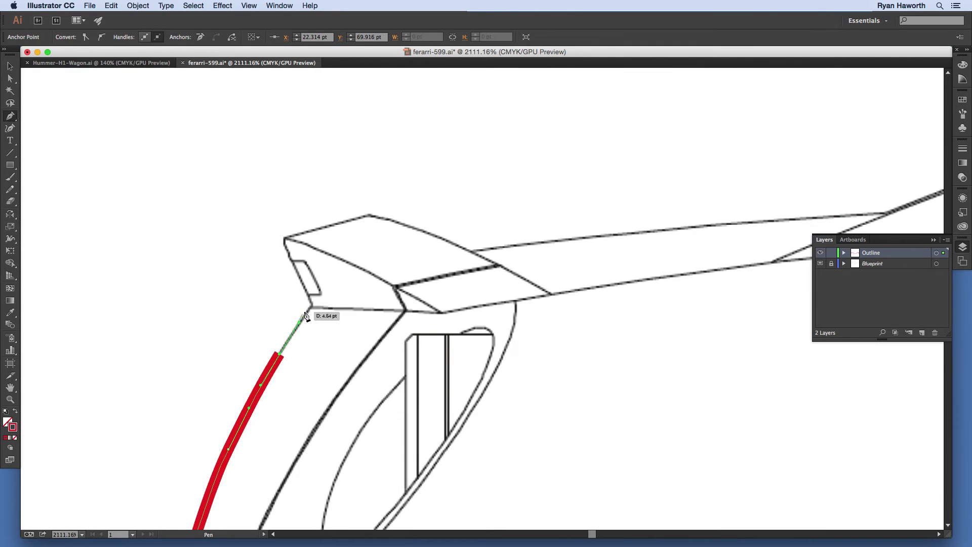
click(311, 305)
Trace the spoiler's notched rear end and its top edge to where the rear deck line begins
click(306, 295)
click(320, 295)
click(304, 260)
click(290, 259)
click(285, 241)
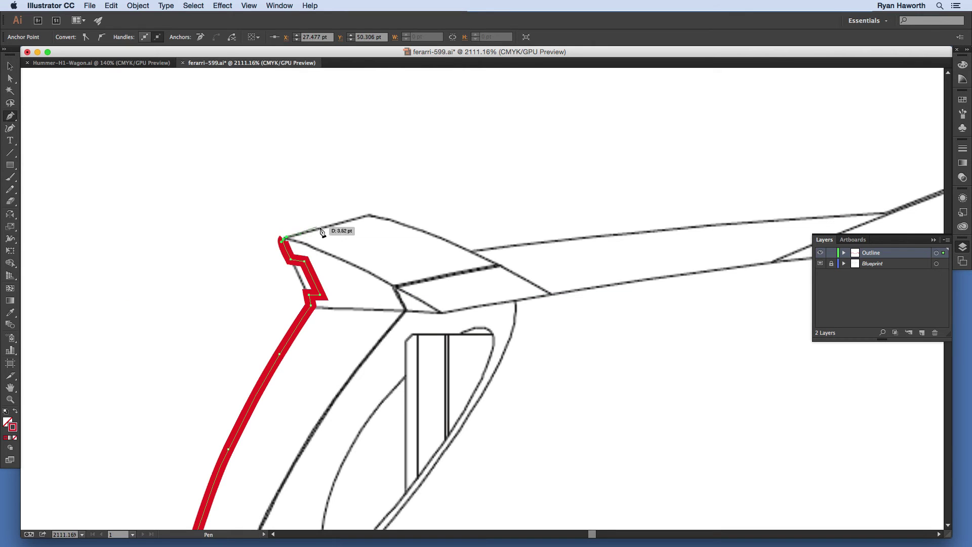
click(325, 227)
click(368, 215)
drag(404, 222, 415, 228)
click(473, 250)
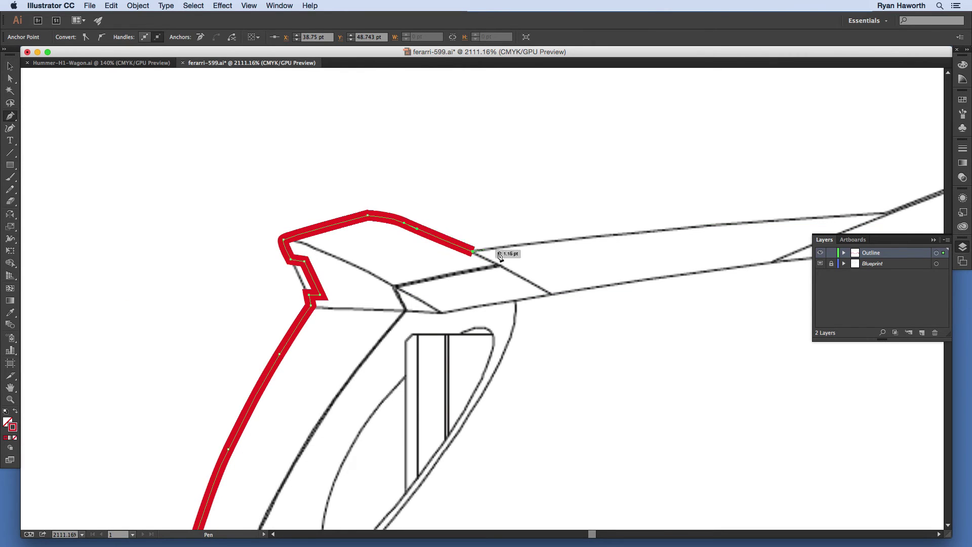
Continue the body path along the rear deck line to the start of the roof pillar
scroll(507, 284, right, 10)
scroll(506, 283, up, 4)
click(509, 314)
key(super+z)
drag(480, 320, 353, 398)
click(603, 310)
key(space)
click(419, 369)
key(space)
drag(801, 241, 453, 359)
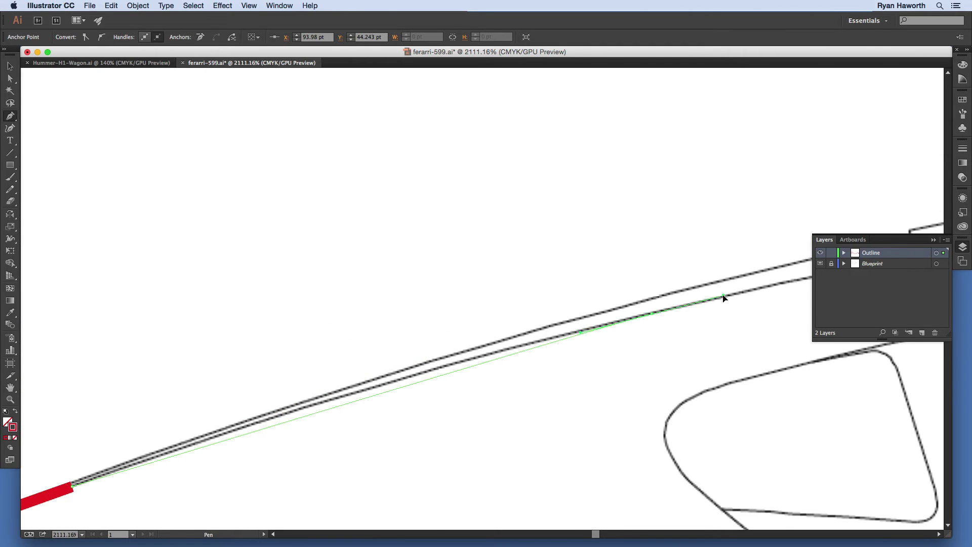
Trace the rear pillar and roofline forward to the roof's front seam, and follow the seam down to the windshield pillar
click(705, 304)
key(space)
drag(810, 278, 384, 384)
click(537, 353)
click(531, 329)
key(space)
drag(574, 329, 143, 419)
drag(536, 350, 820, 321)
key(space)
drag(810, 362, 396, 312)
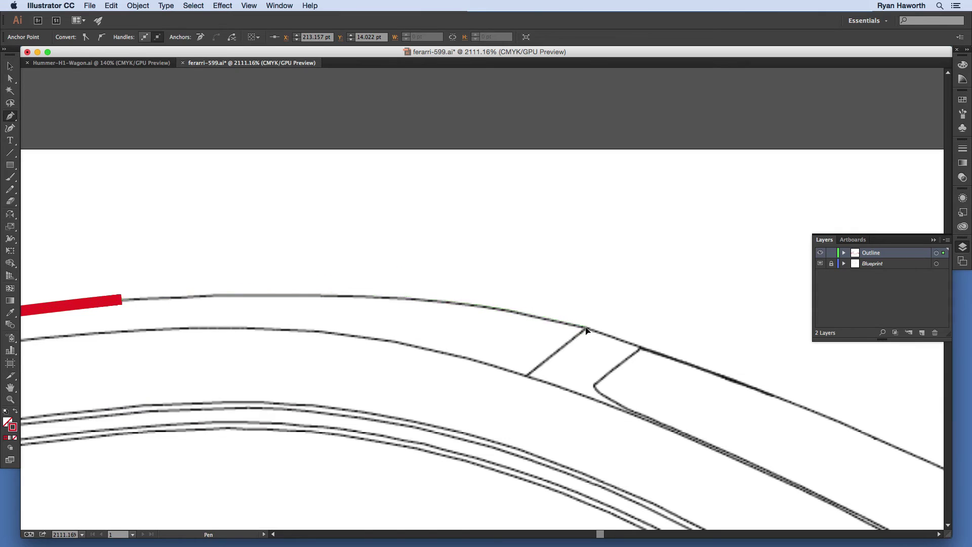
click(586, 328)
click(527, 375)
Trace the windshield pillar down to its base at the hood
key(space)
drag(527, 376, 314, 171)
drag(899, 445, 913, 516)
key(space)
drag(850, 512, 464, 302)
click(636, 379)
key(space)
drag(657, 379, 410, 360)
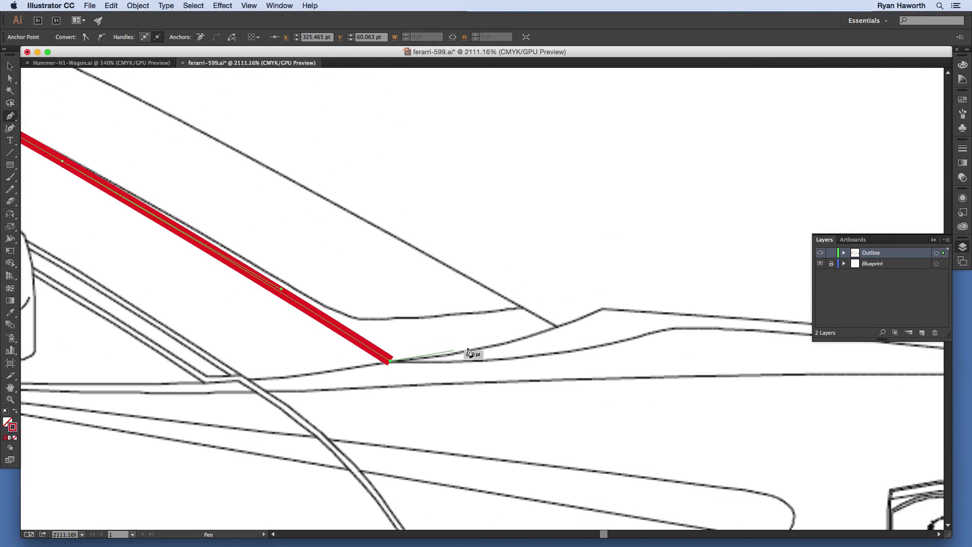
Trace the curve from the windshield pillar's base up to the hood's rear corner
drag(479, 346, 517, 338)
drag(602, 306, 606, 303)
key(space)
drag(616, 315, 429, 327)
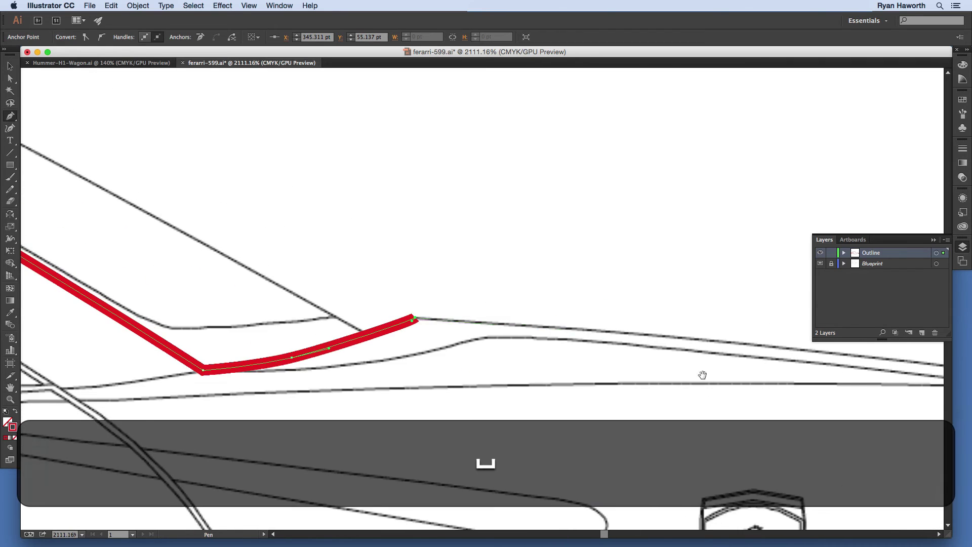
Trace the hood's upper line forward over the front fender to the headlight
drag(821, 357, 587, 267)
click(592, 265)
key(space)
drag(881, 302, 455, 295)
click(472, 294)
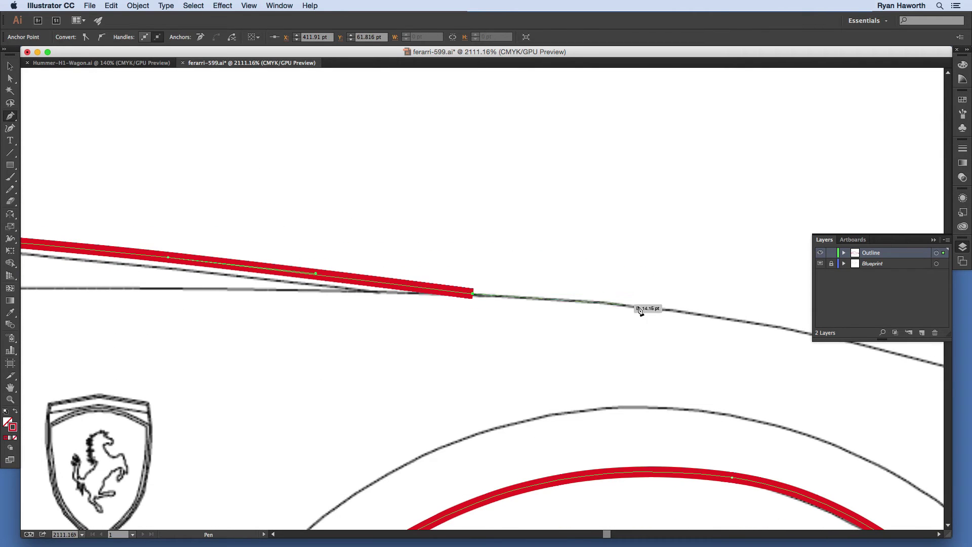
drag(695, 313, 770, 323)
key(space)
drag(877, 364, 418, 280)
Trace the headlight opening's rear and lower edges to its front tip, and return along its upper edge to the hood line
drag(551, 301, 560, 334)
key(space)
drag(619, 385, 385, 235)
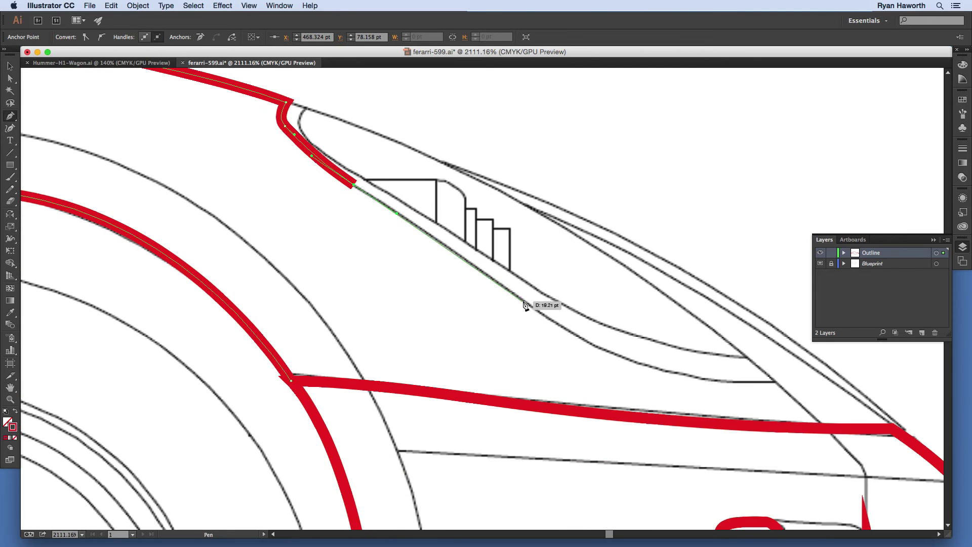
drag(524, 301, 554, 321)
drag(643, 365, 769, 384)
key(space)
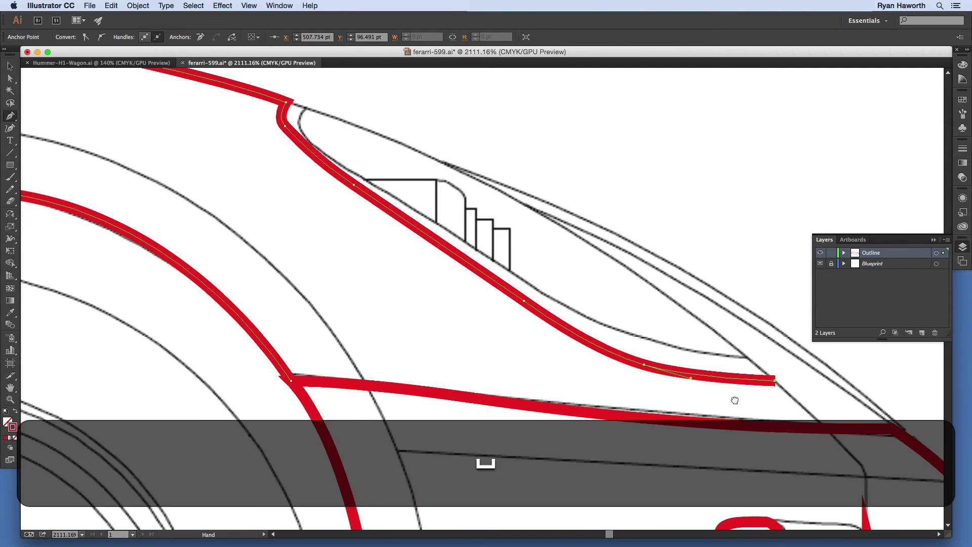
drag(630, 275, 398, 272)
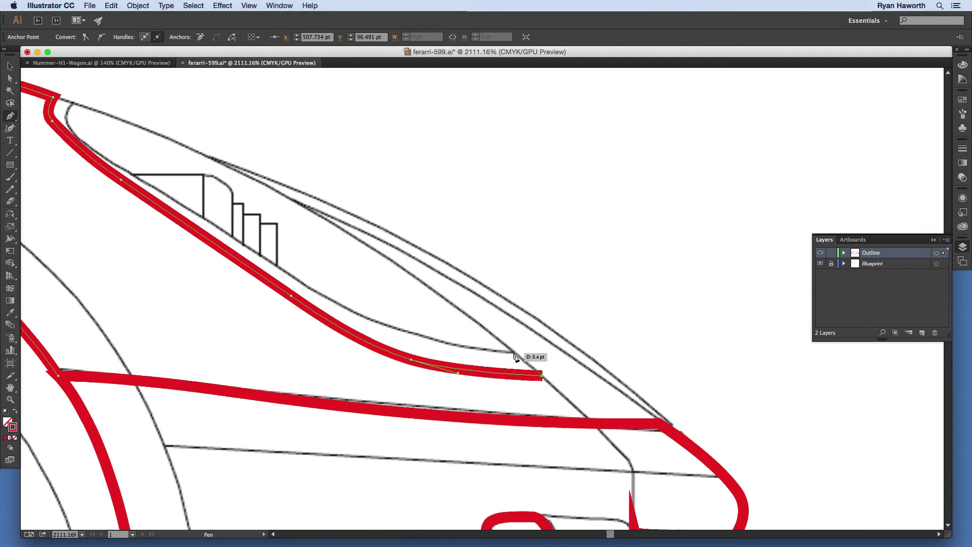
drag(211, 157, 98, 108)
click(211, 157)
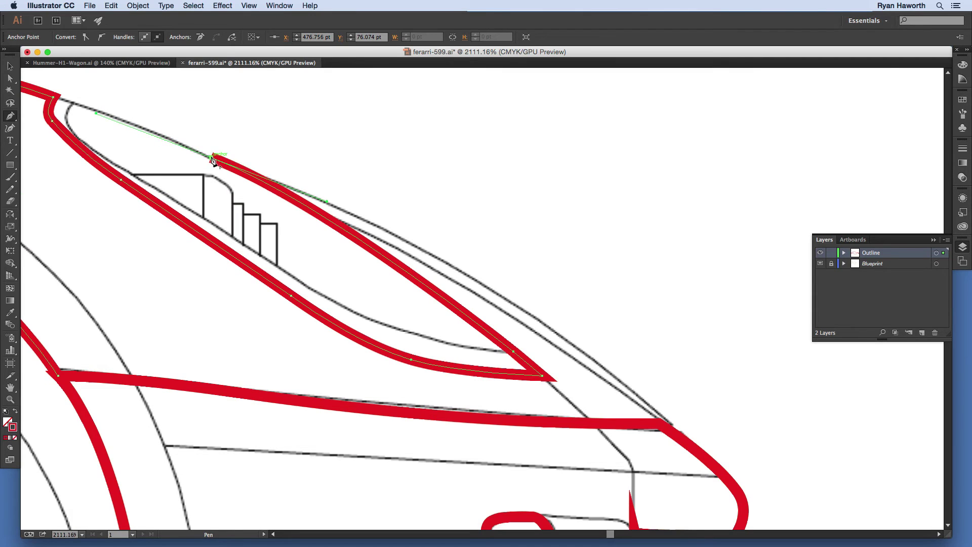
Trace the hood's front curve to the bumper and close the body path along the bumper's top edge at its starting anchor
drag(501, 296, 669, 398)
click(660, 424)
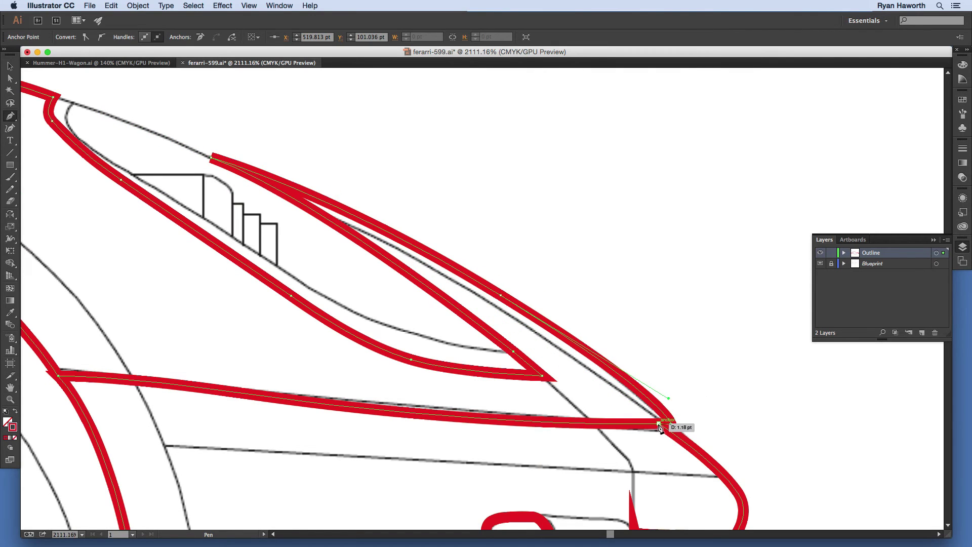
key(space)
drag(477, 406, 446, 277)
drag(252, 255, 222, 252)
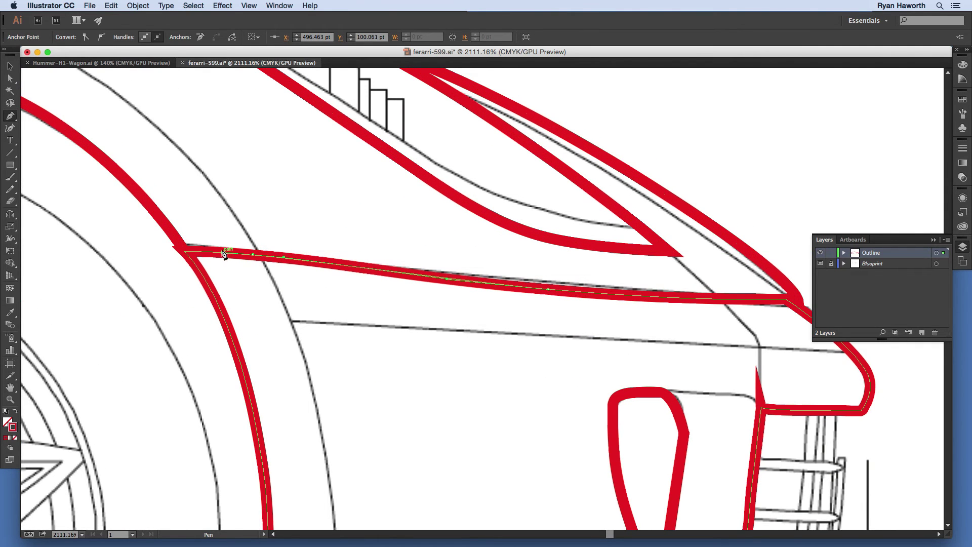
click(184, 252)
Deselect the finished body path and save the document
key(super+0)
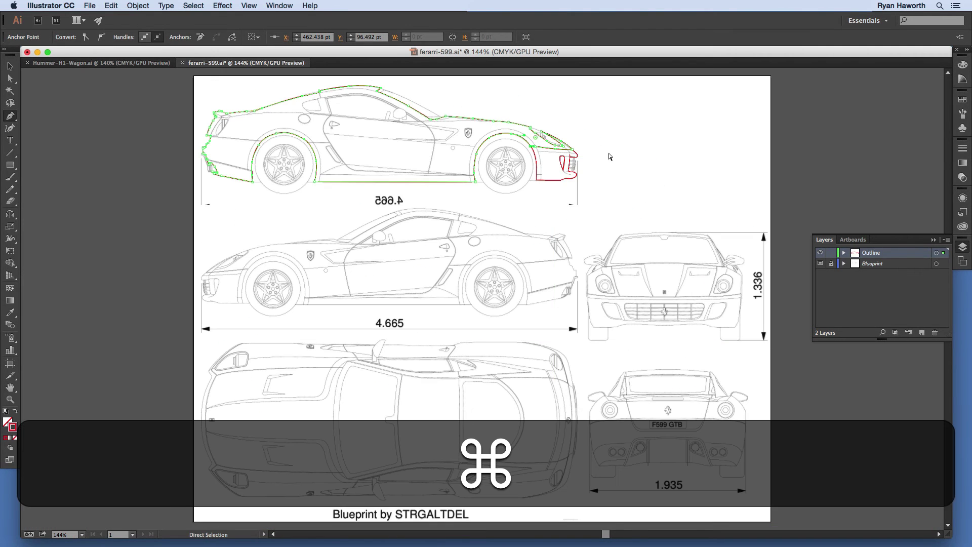
super+click(612, 172)
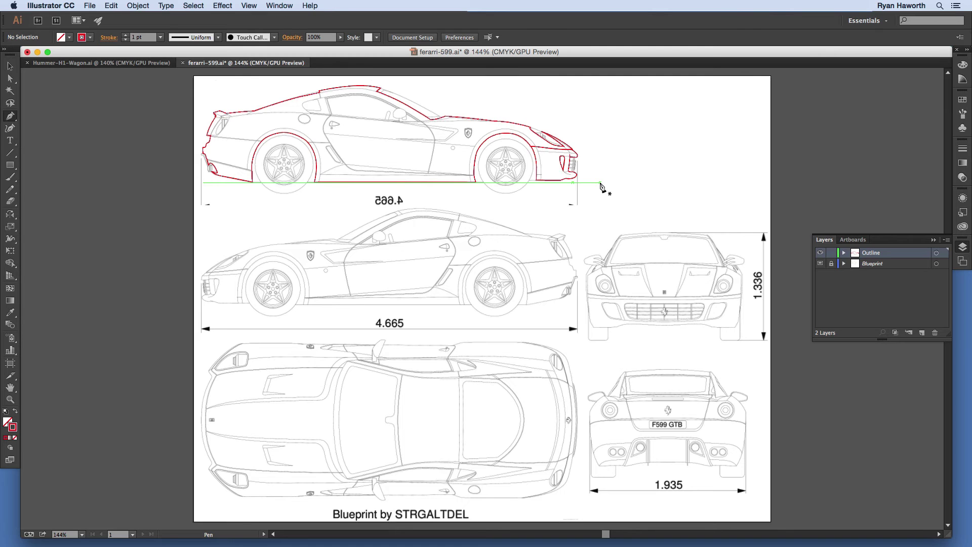
key(super+s)
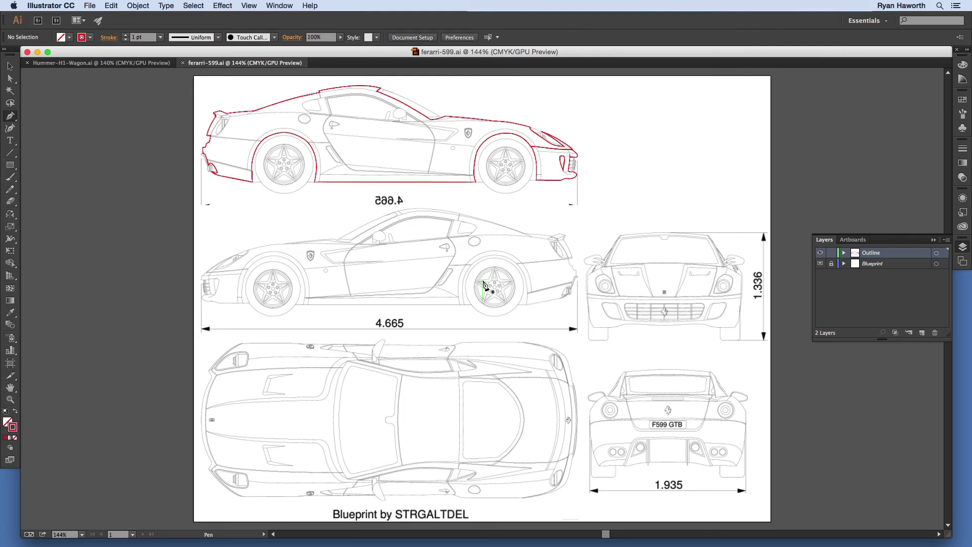
Trace the shield outline of the front fender badge with the Pen tool as a closed path and deselect it
key(super+space)
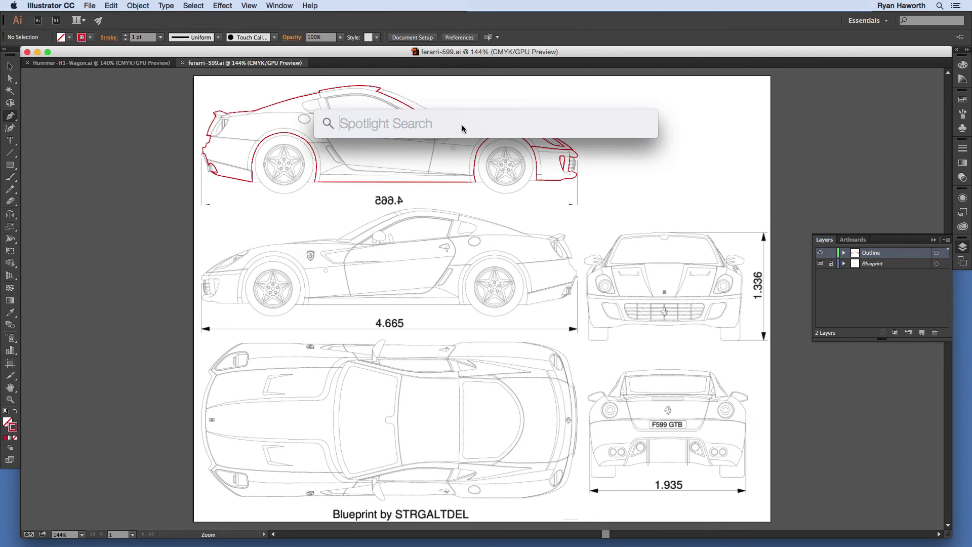
drag(459, 144, 636, 74)
drag(497, 72, 720, 471)
drag(722, 430, 541, 331)
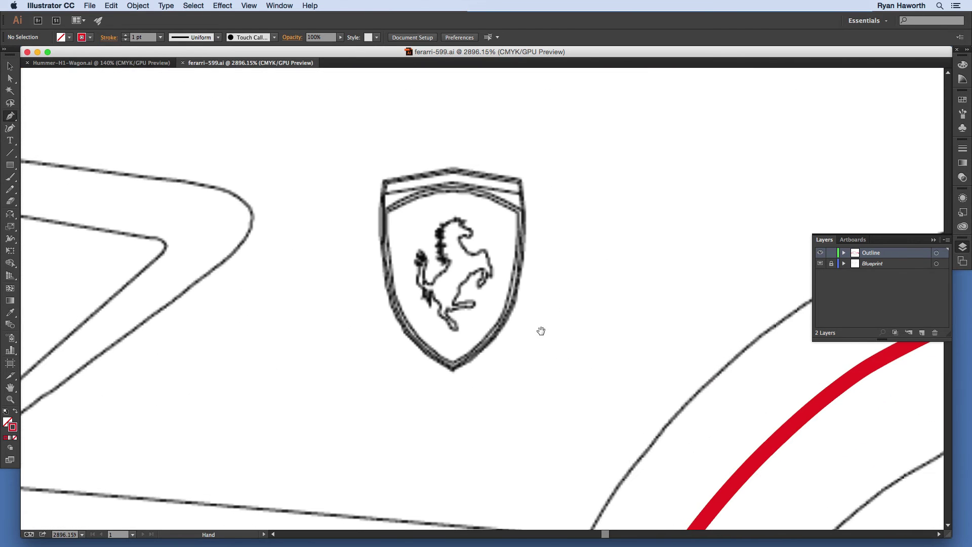
click(452, 169)
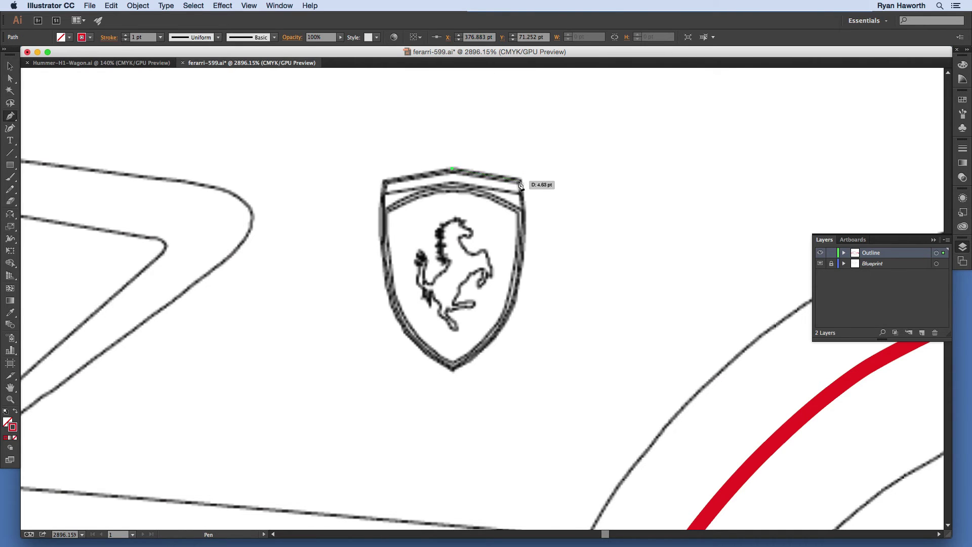
drag(520, 182, 532, 203)
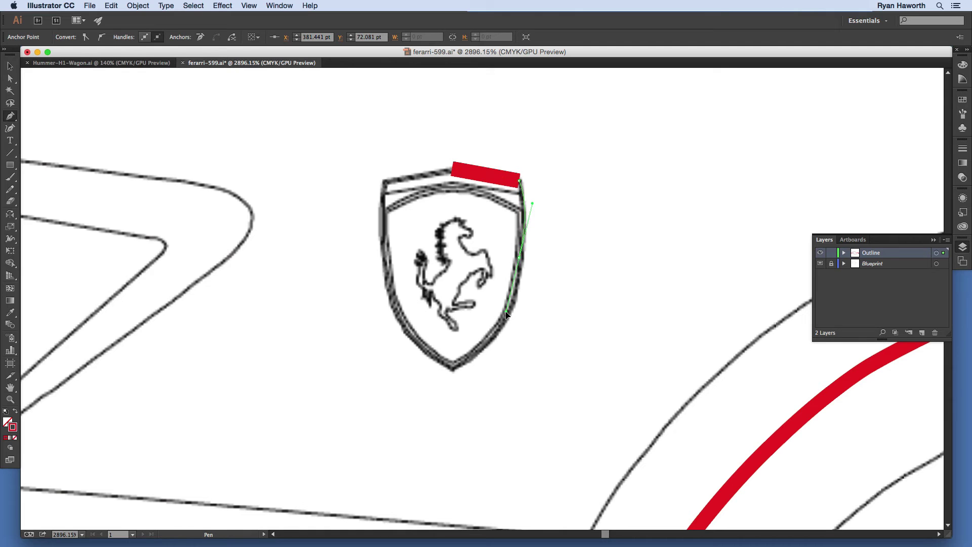
drag(508, 314, 494, 337)
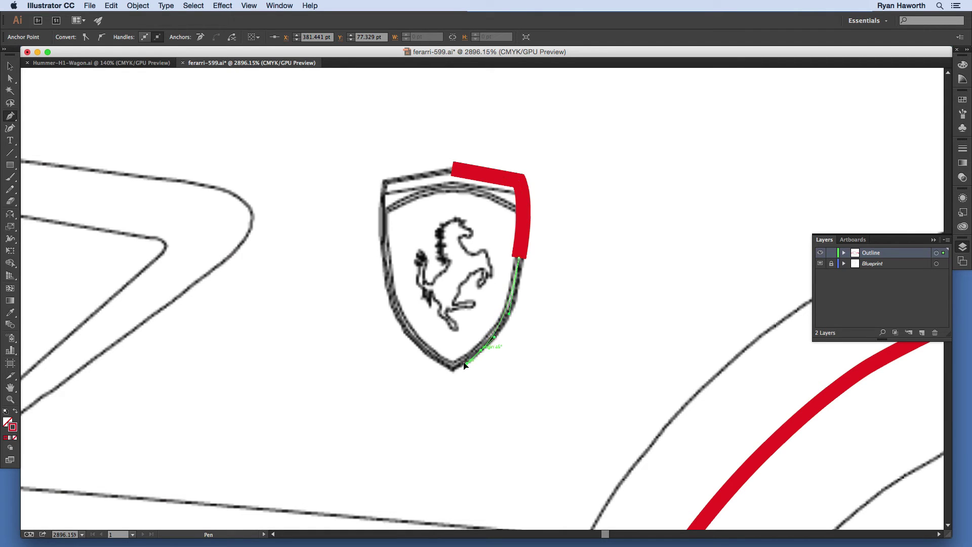
mouse_move(453, 368)
mouse_down()
mouse_move(424, 344)
mouse_move(386, 280)
mouse_up()
drag(382, 217, 382, 198)
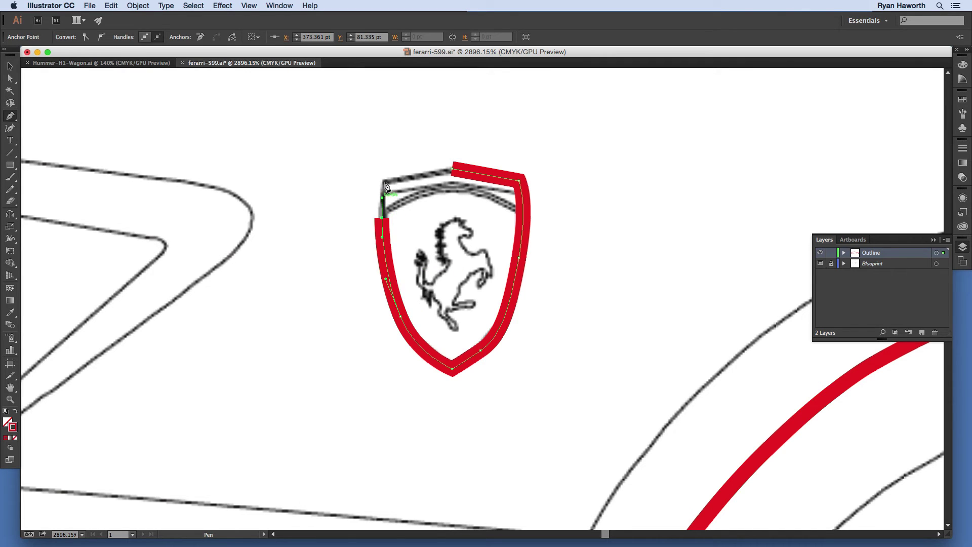
click(385, 181)
drag(452, 169, 453, 174)
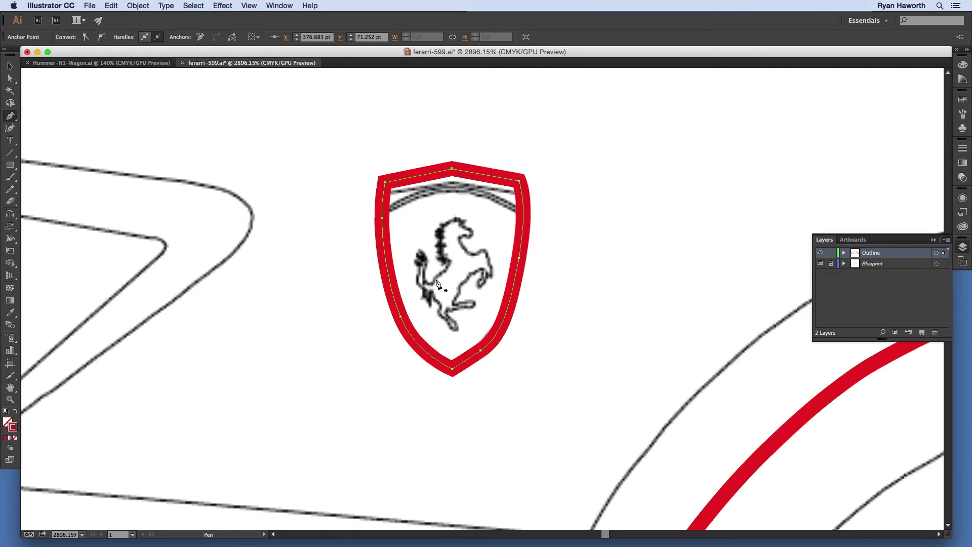
super+click(412, 282)
Draw a circle about 5.1 pt in diameter from its centre over the round fender detail below the badge
drag(391, 315, 709, 337)
key(super+minus)
key(super+minus)
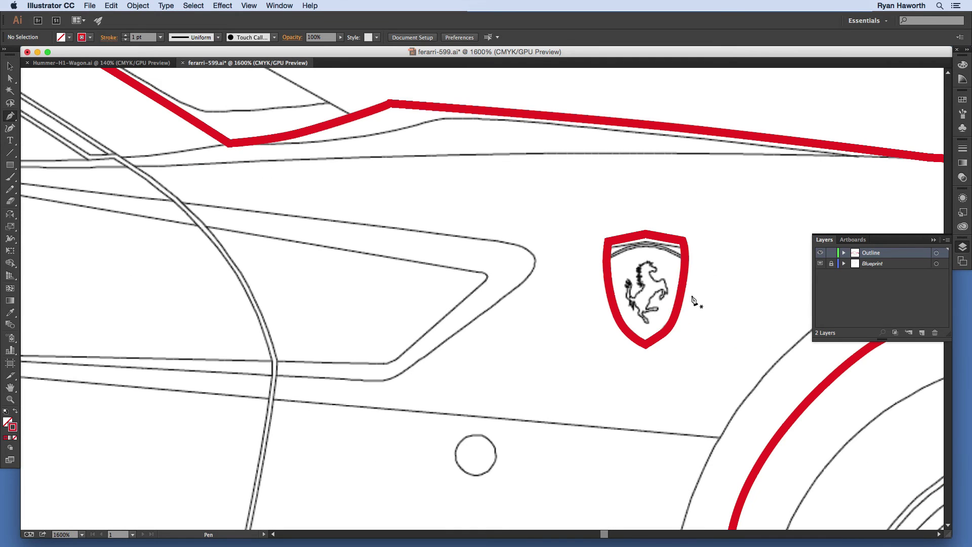
scroll(466, 420, down, 5)
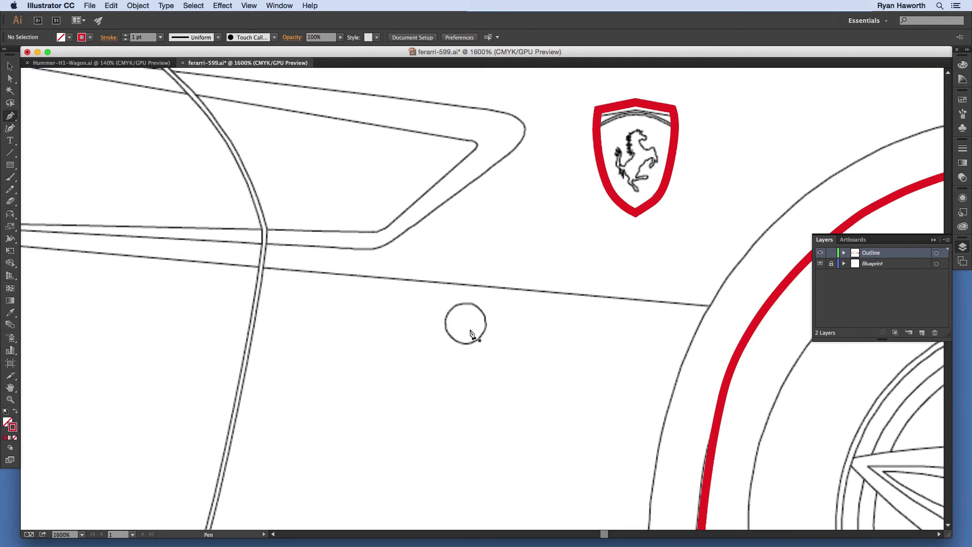
key(l)
click(466, 323)
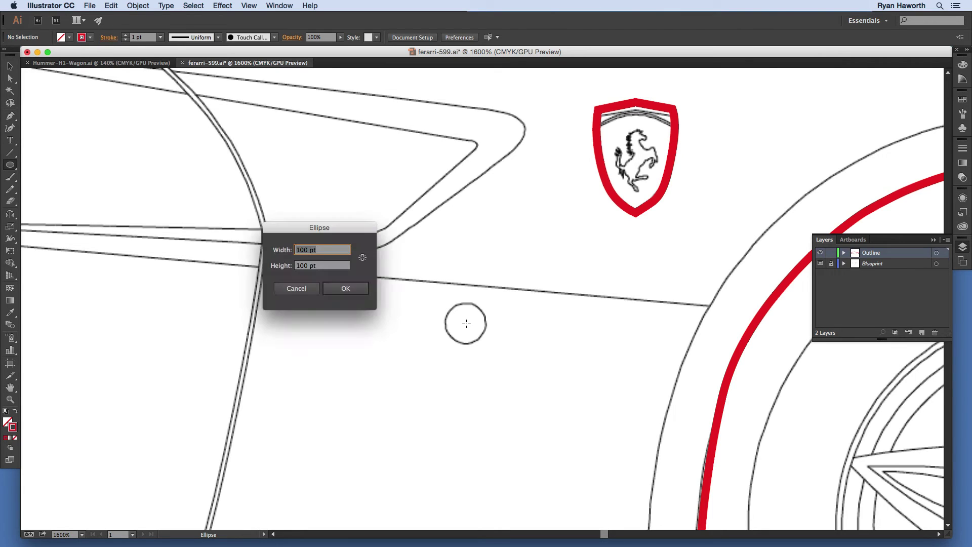
key(Escape)
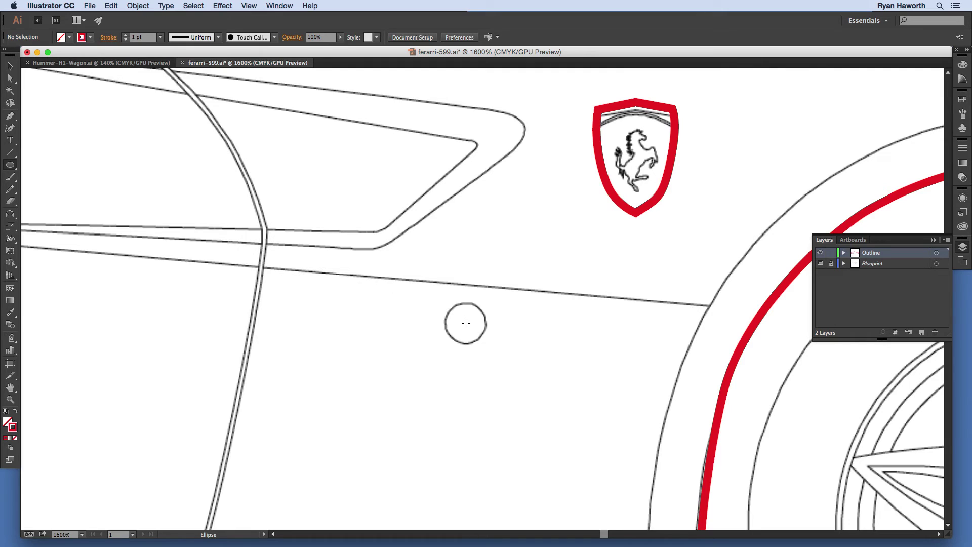
drag(466, 323, 445, 304)
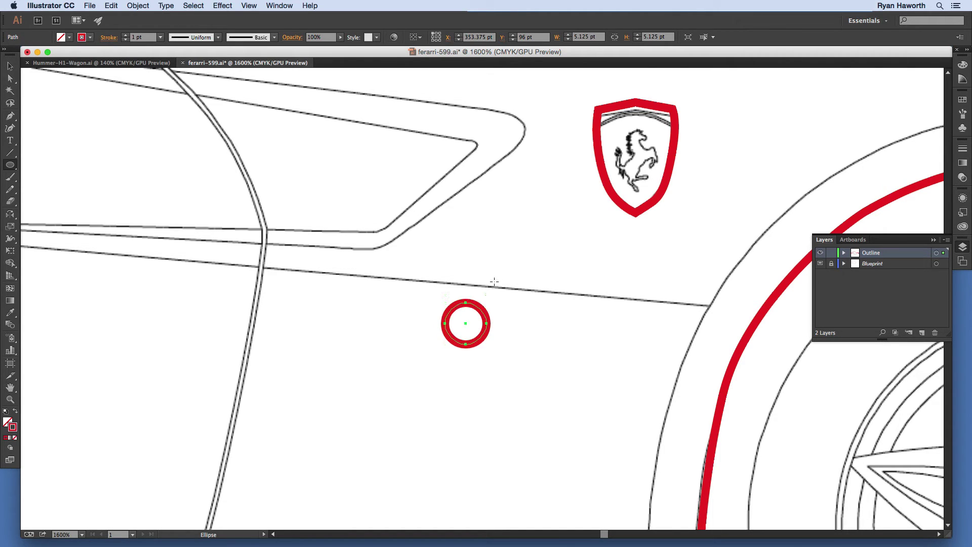
Draw a circle about 2.4 pt in diameter from its centre over the keyhole beneath the door handle
drag(448, 294, 778, 429)
drag(422, 393, 709, 351)
key(super+0)
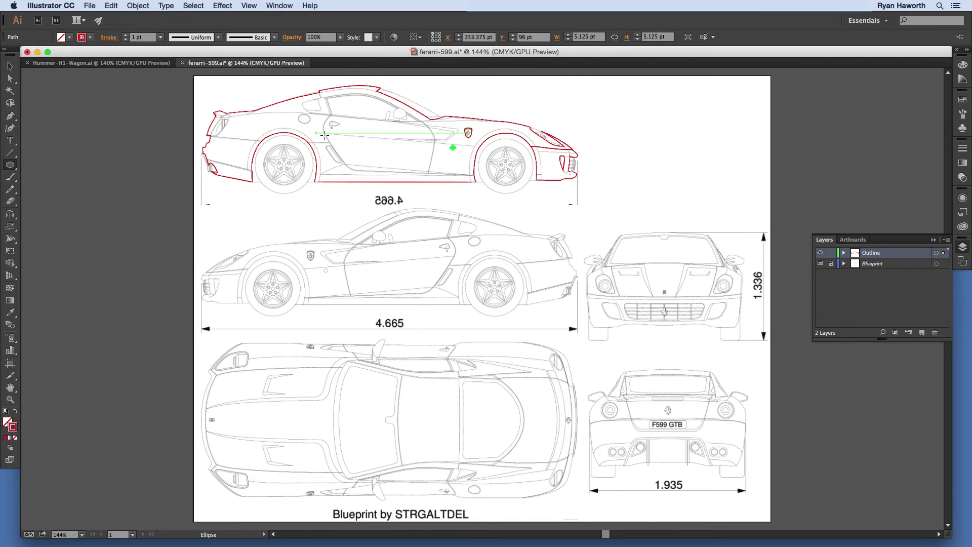
key(super+space)
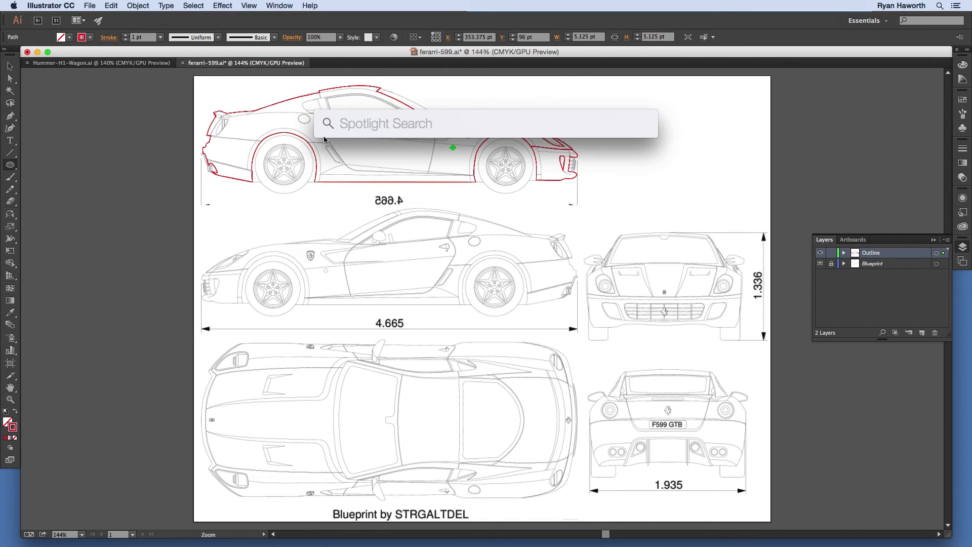
click(324, 140)
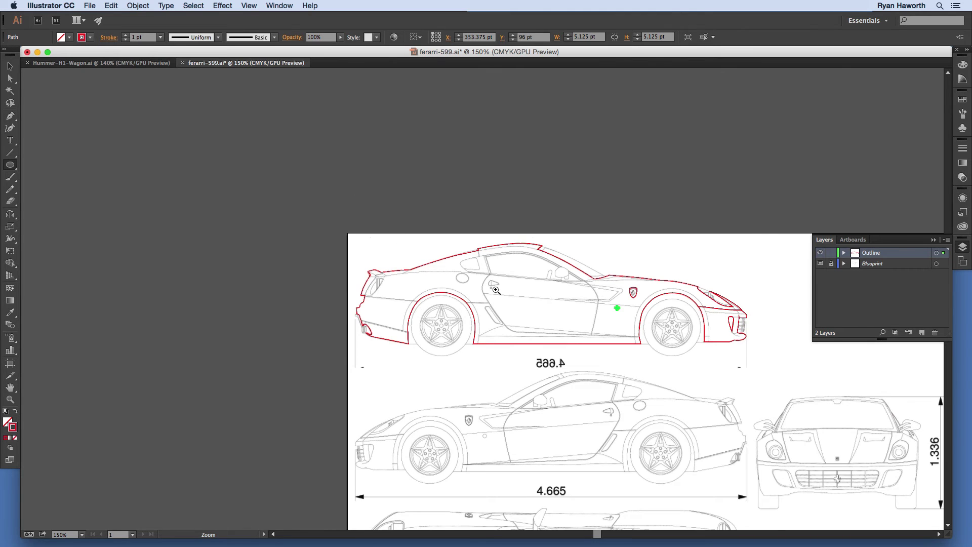
drag(496, 290, 685, 420)
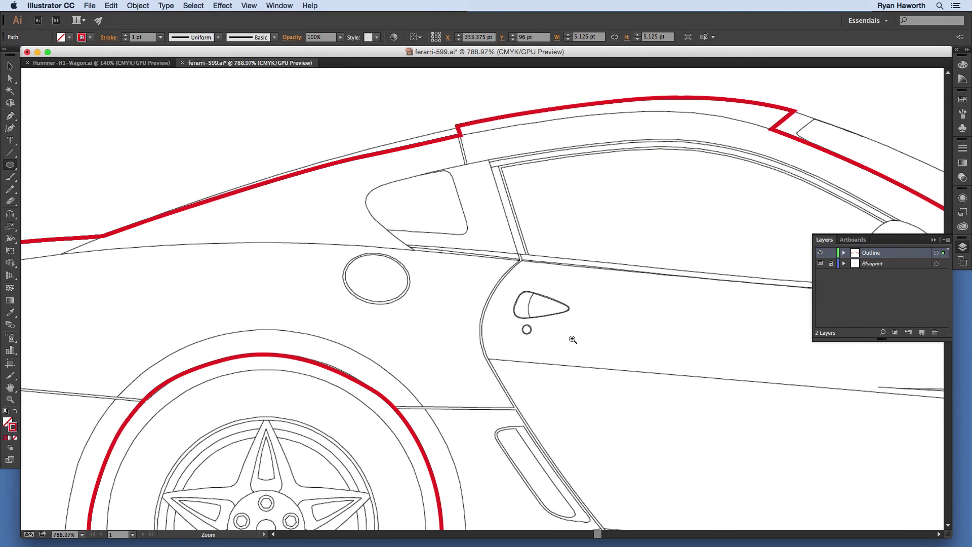
drag(513, 288, 534, 328)
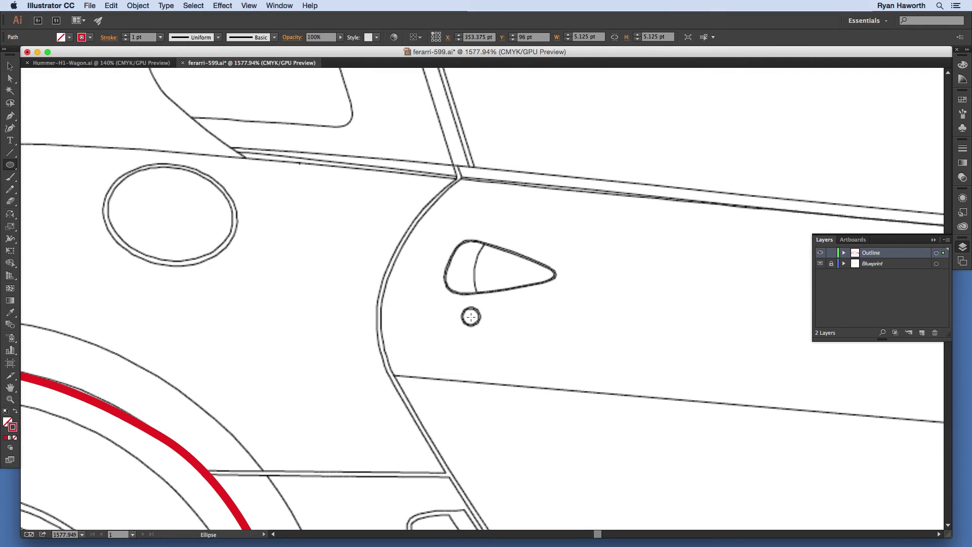
drag(470, 317, 462, 309)
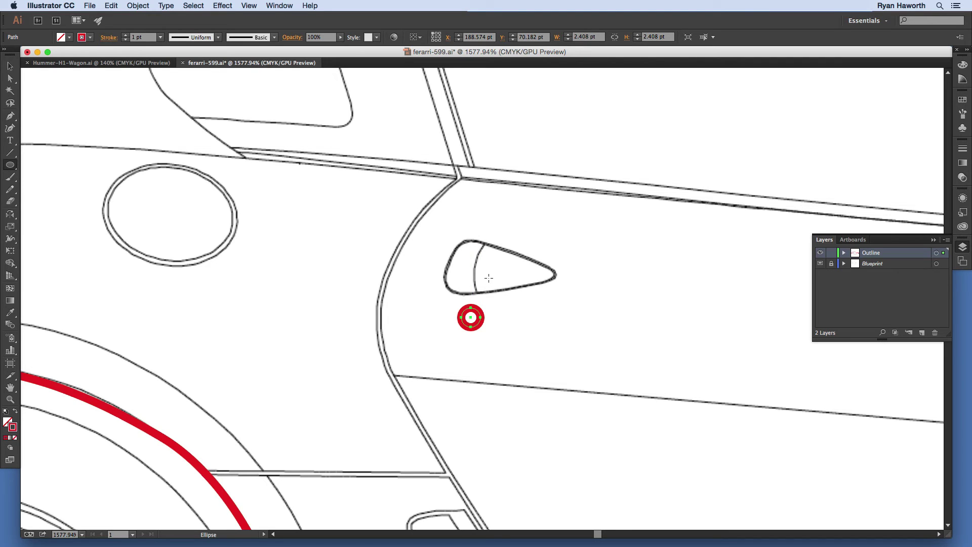
Trace the door handle's rounded triangular outline with the Pen tool and close the path at its starting anchor
key(p)
click(544, 283)
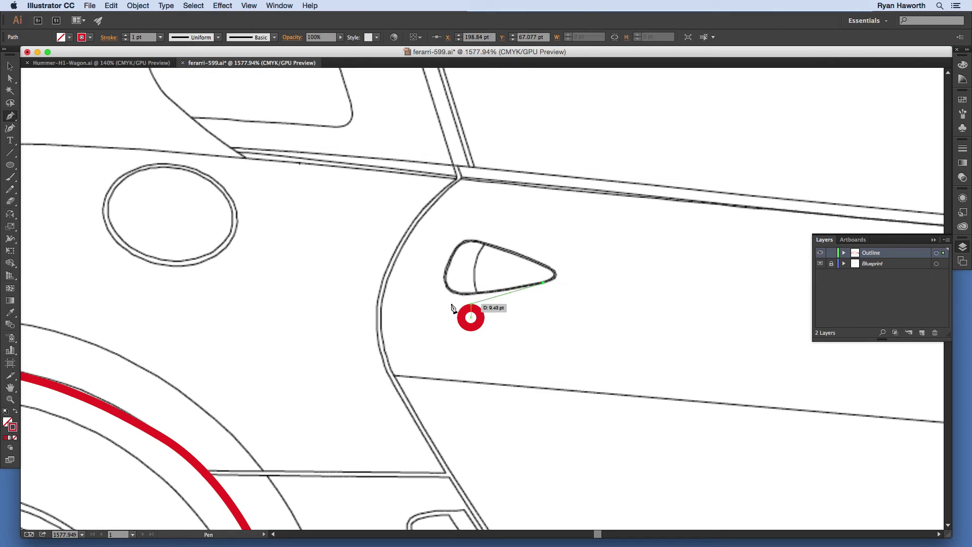
click(478, 293)
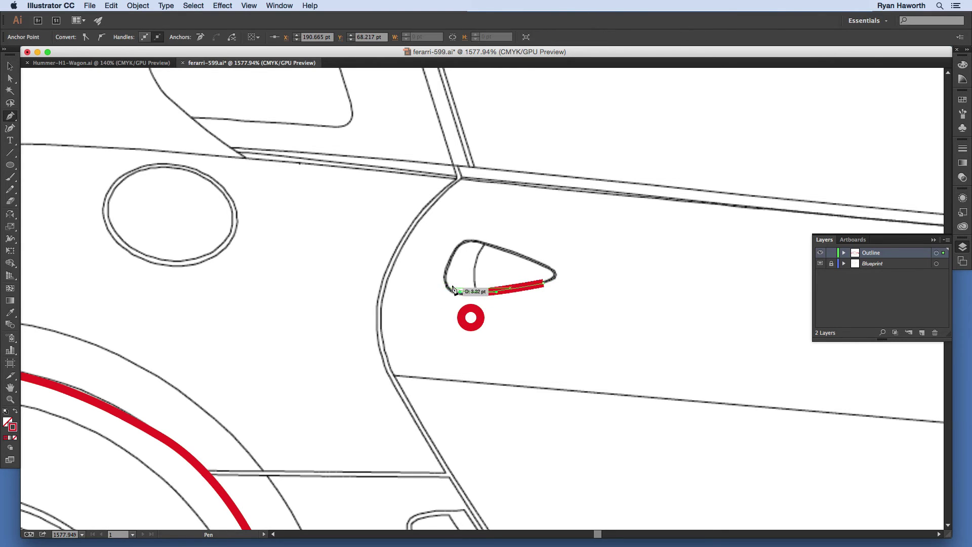
drag(445, 279, 455, 256)
drag(459, 246, 460, 245)
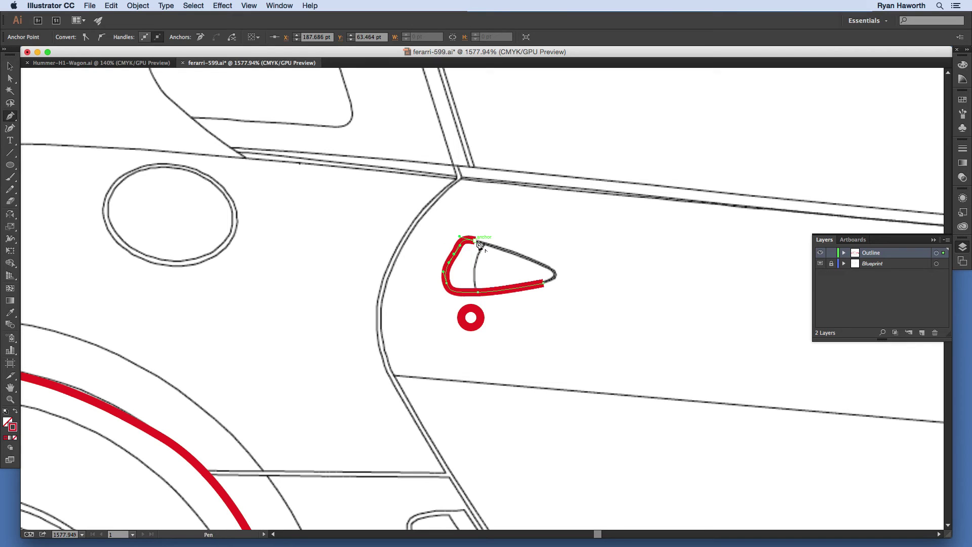
click(487, 244)
click(546, 266)
click(555, 273)
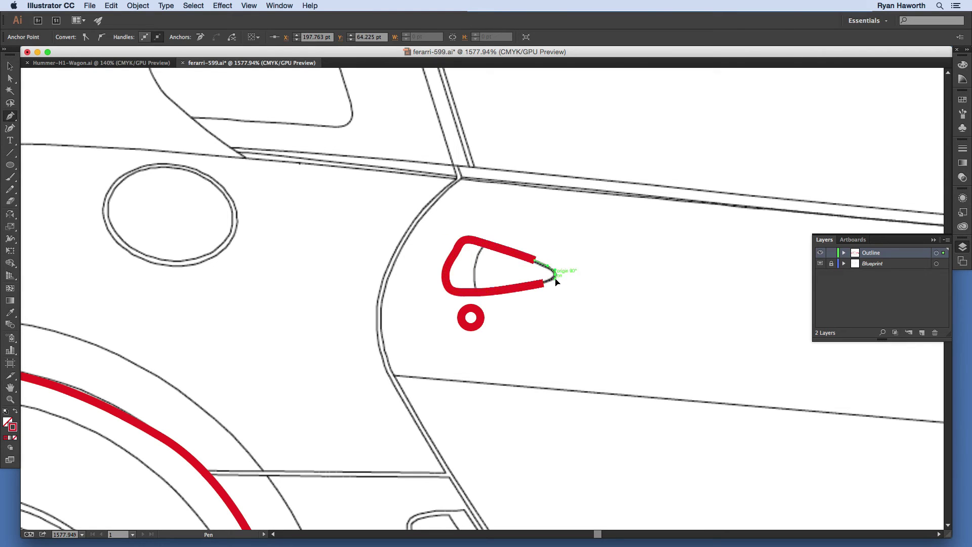
click(543, 282)
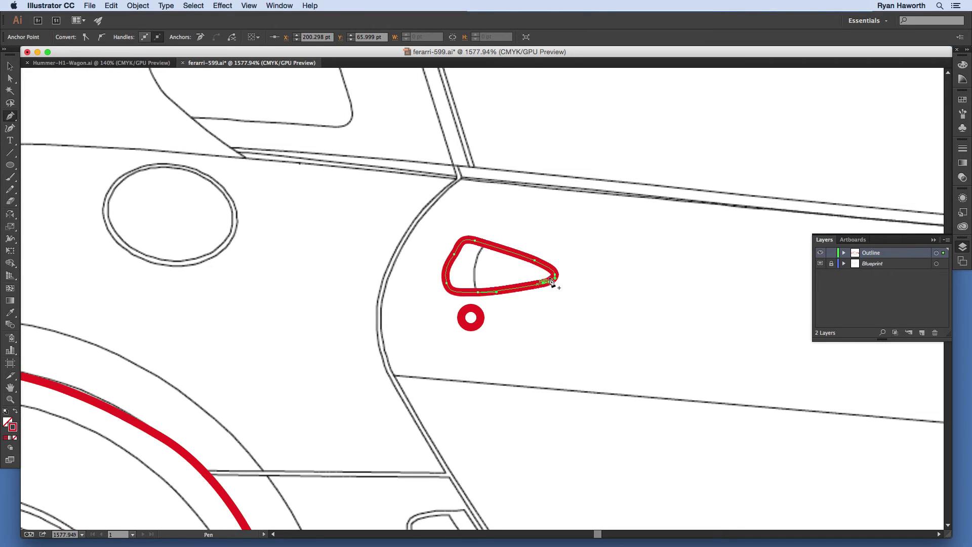
Start the side window path at its upper rear corner and trace its rear edge straight down to the beltline
key(space)
drag(559, 233, 486, 341)
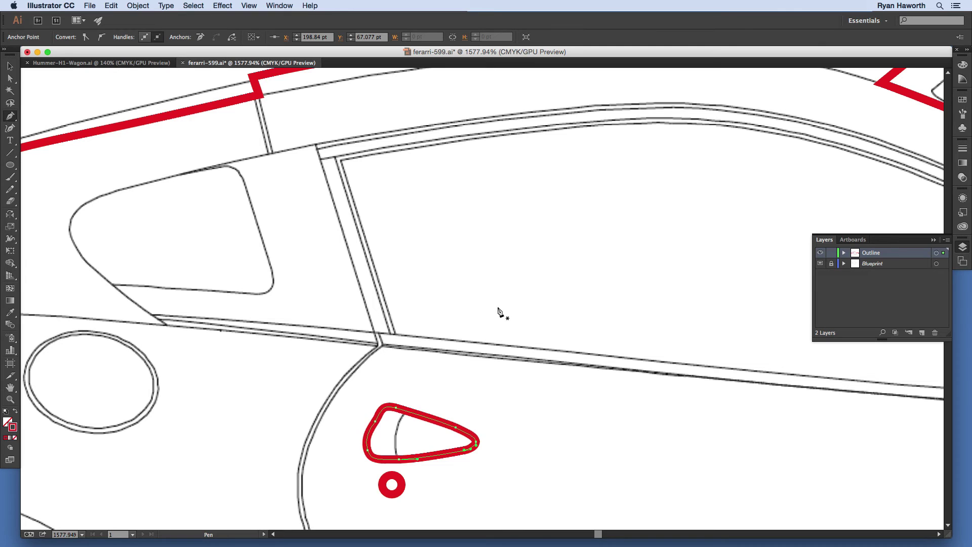
key(space)
drag(499, 311, 376, 297)
drag(437, 280, 406, 297)
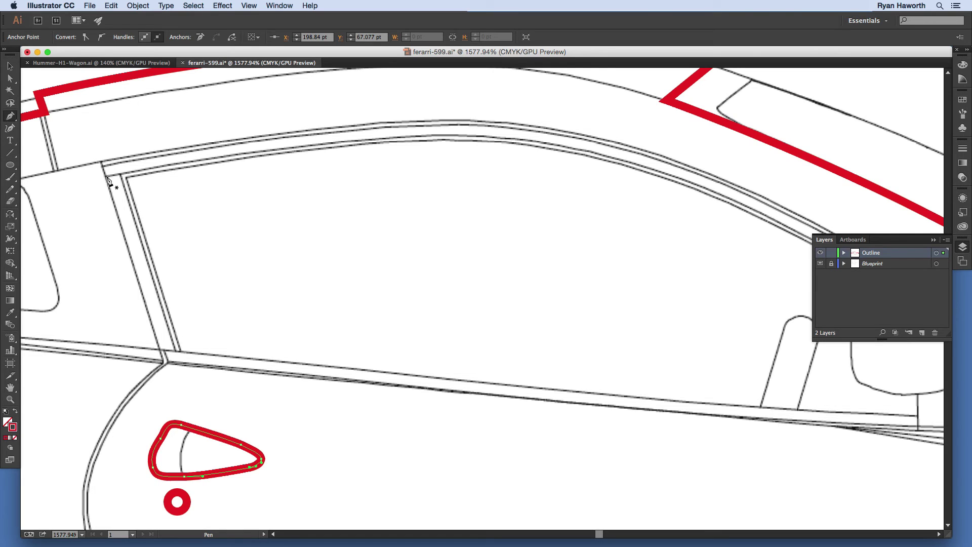
click(107, 176)
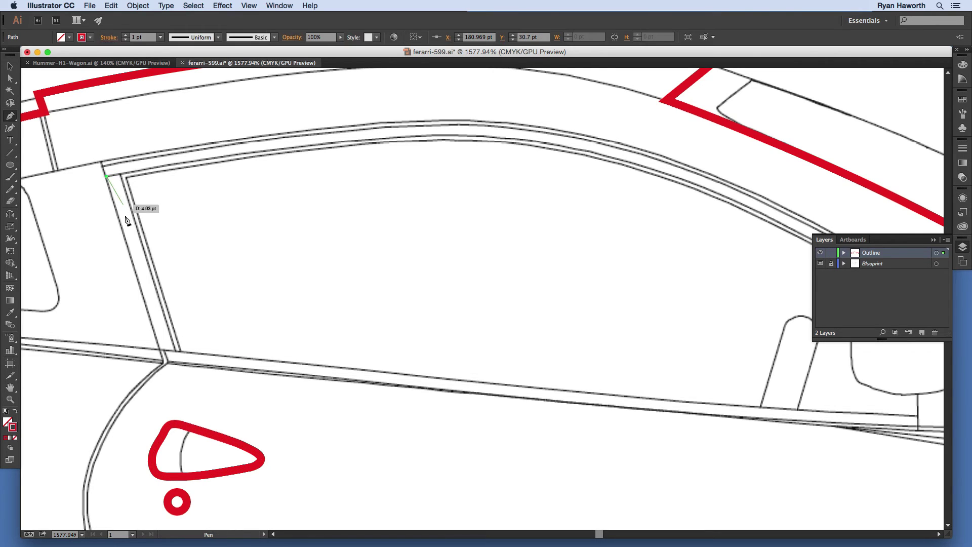
click(164, 362)
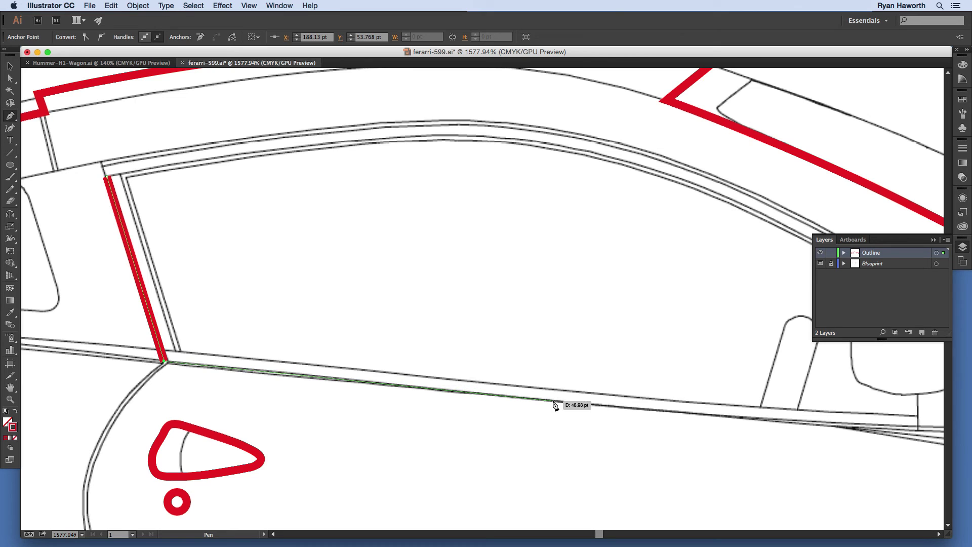
Trace the side window's lower edge forward along the beltline, past the mirror, to the window's front corner
drag(555, 402, 720, 417)
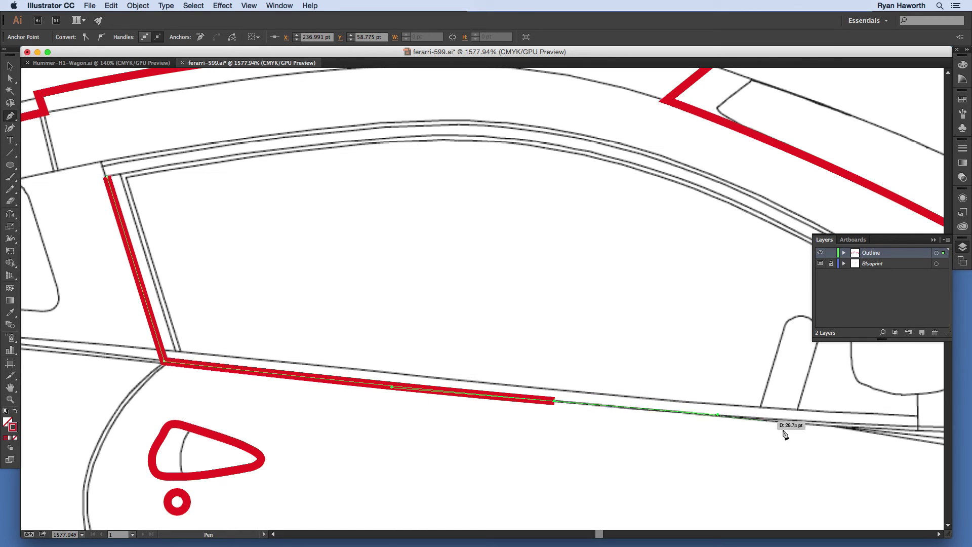
key(space)
drag(786, 434, 497, 403)
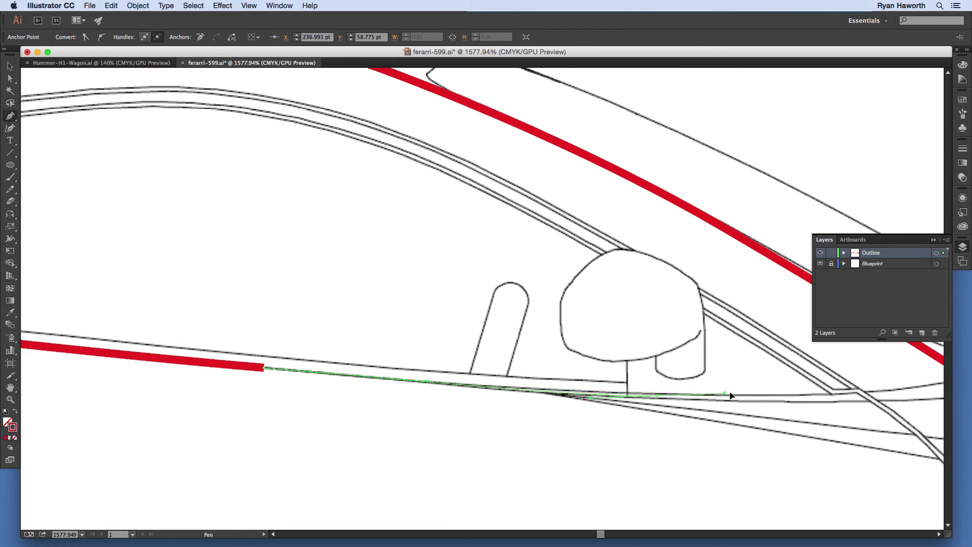
click(748, 400)
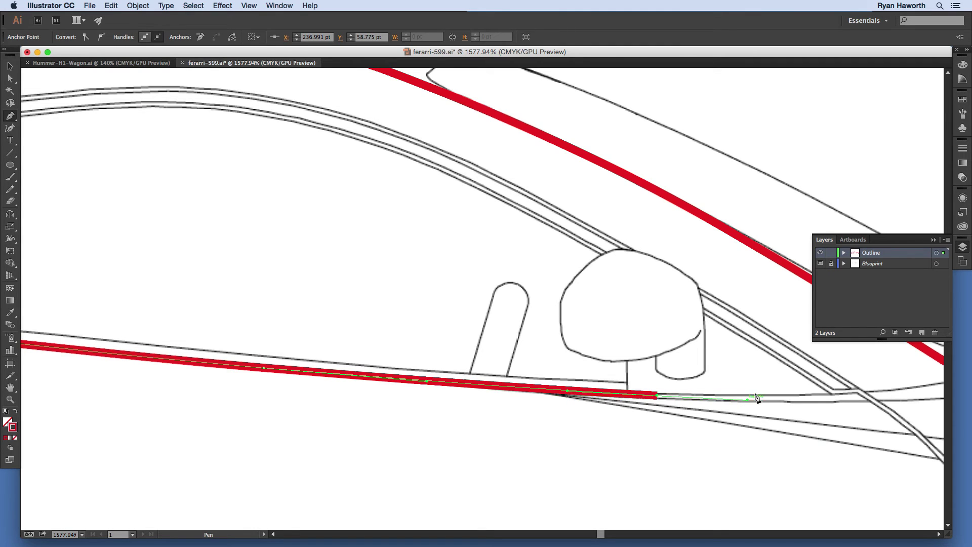
click(837, 397)
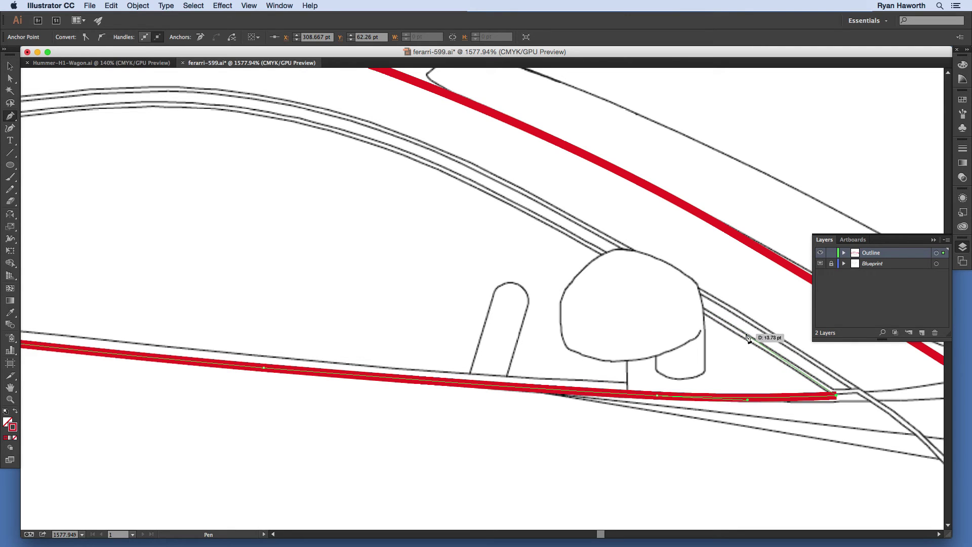
Continue the side window path from its front corner up the windshield pillar and around the mirror's front and upper edge
click(702, 307)
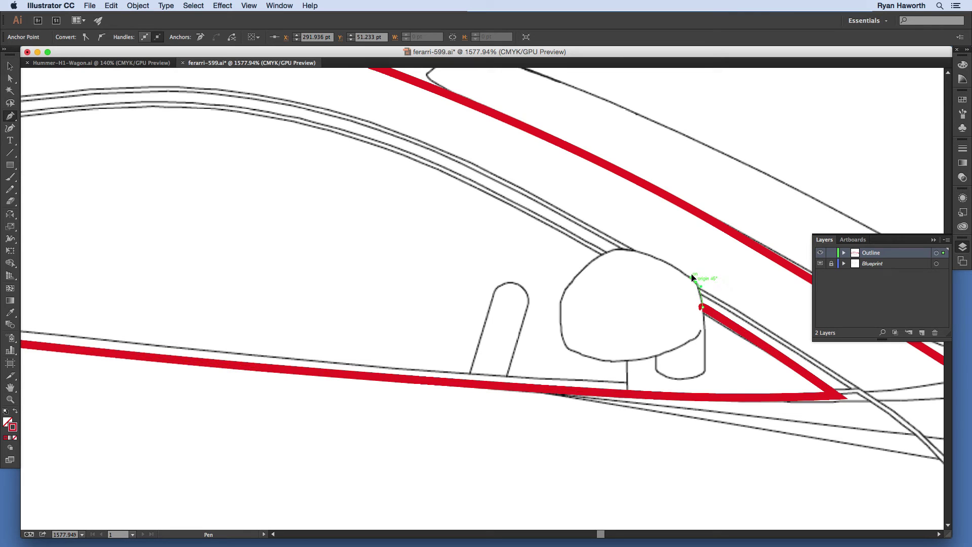
click(695, 279)
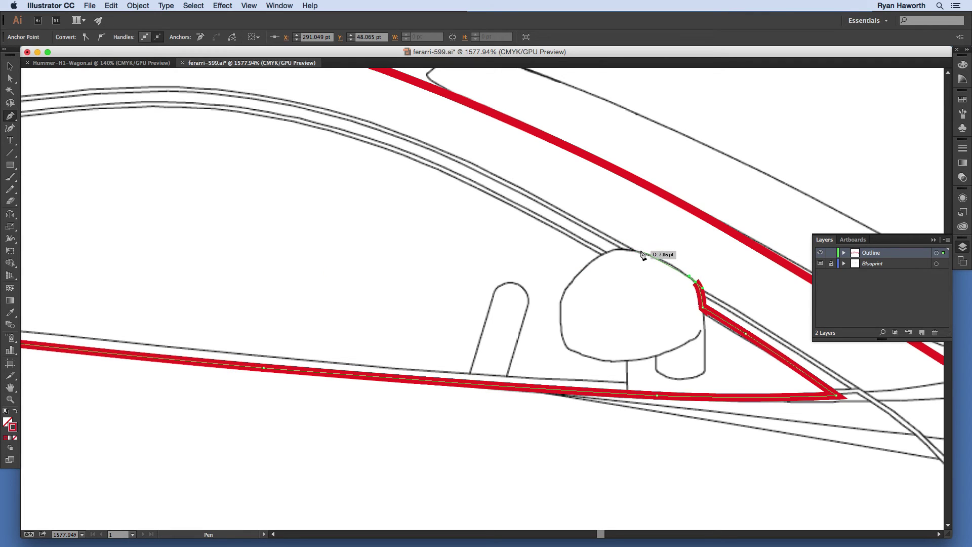
mouse_move(626, 249)
mouse_down()
mouse_move(606, 254)
mouse_move(424, 163)
mouse_move(466, 174)
mouse_up()
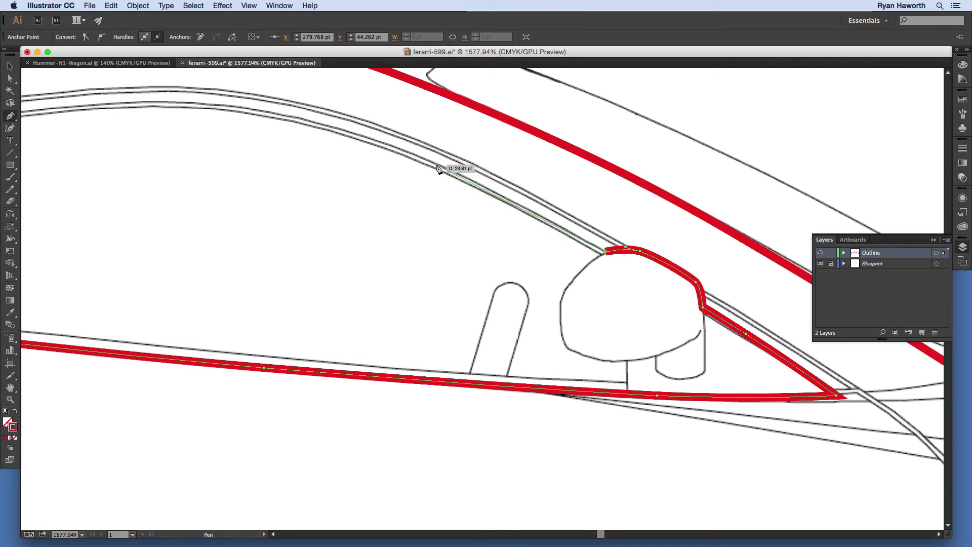
Trace the side window's curved upper edge rearward from the mirror and close the path at its upper rear corner
drag(404, 155, 377, 142)
drag(393, 187, 719, 342)
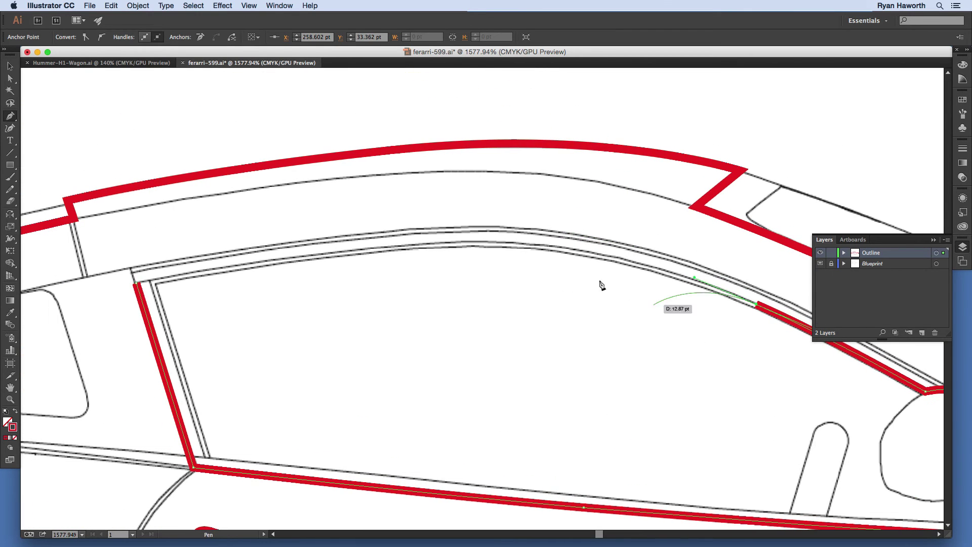
click(590, 255)
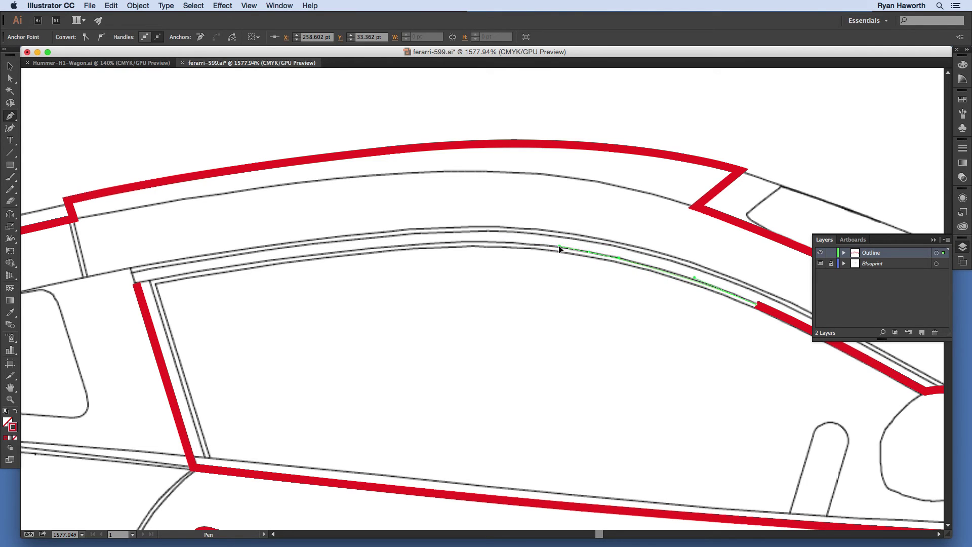
click(435, 245)
click(410, 245)
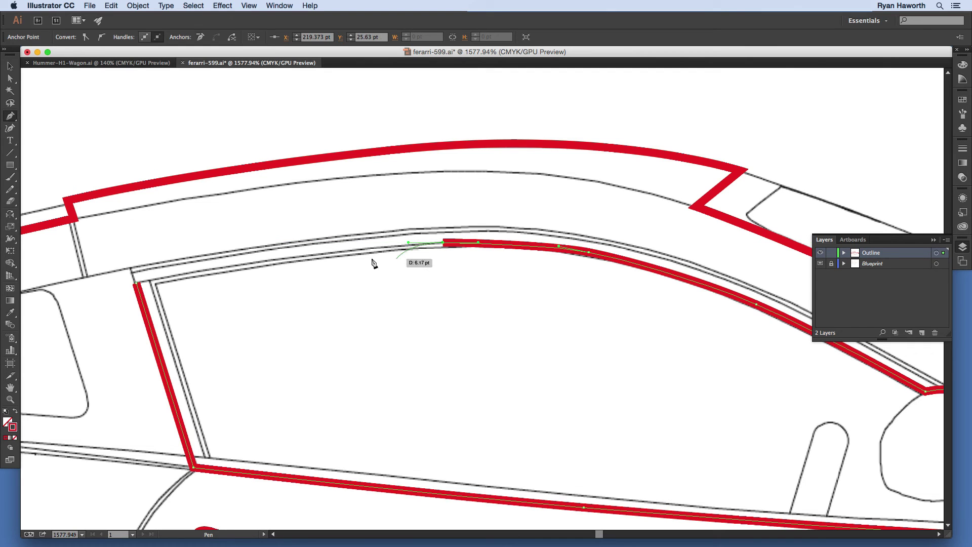
click(299, 257)
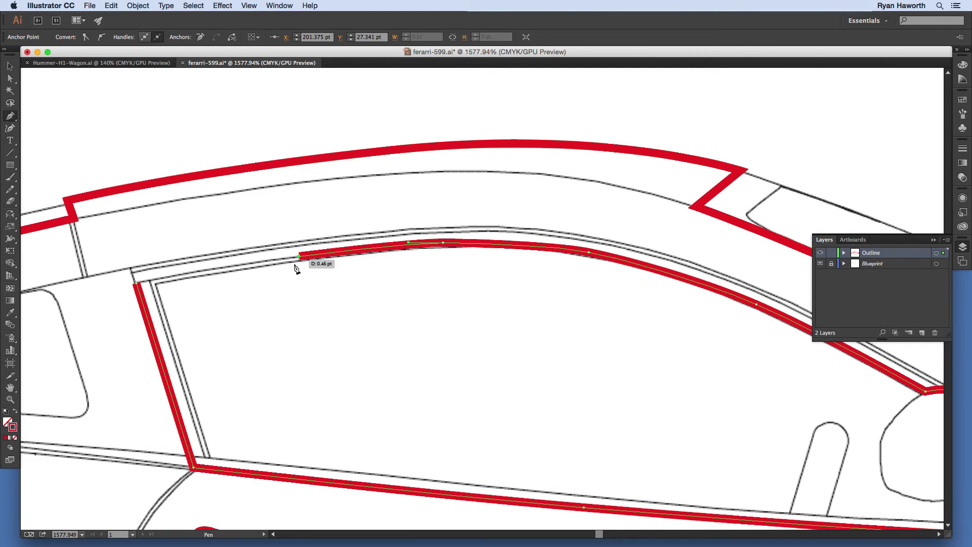
click(137, 285)
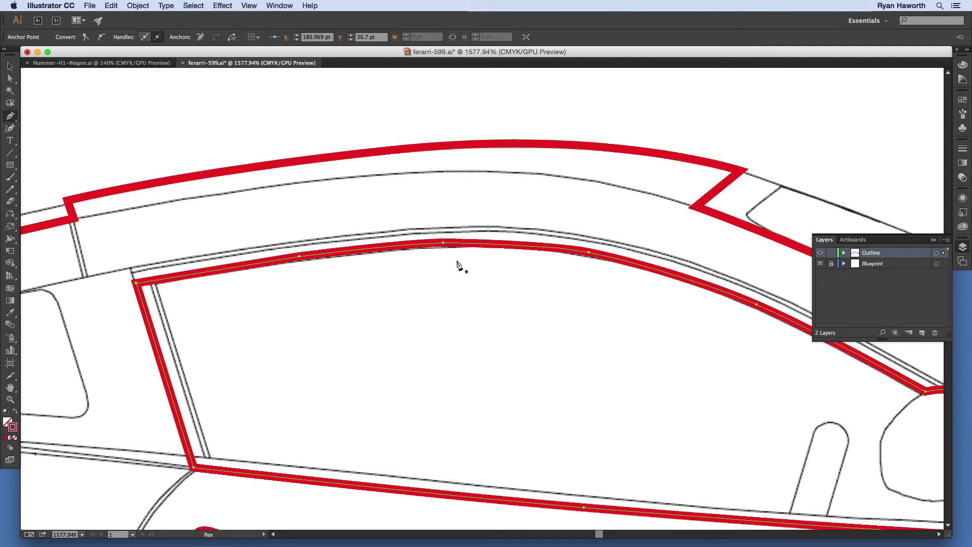
Trace the inner outline of the slanted vent behind the door with the Pen tool and close the path
key(super+minus)
key(super+minus)
key(super+minus)
key(super+minus)
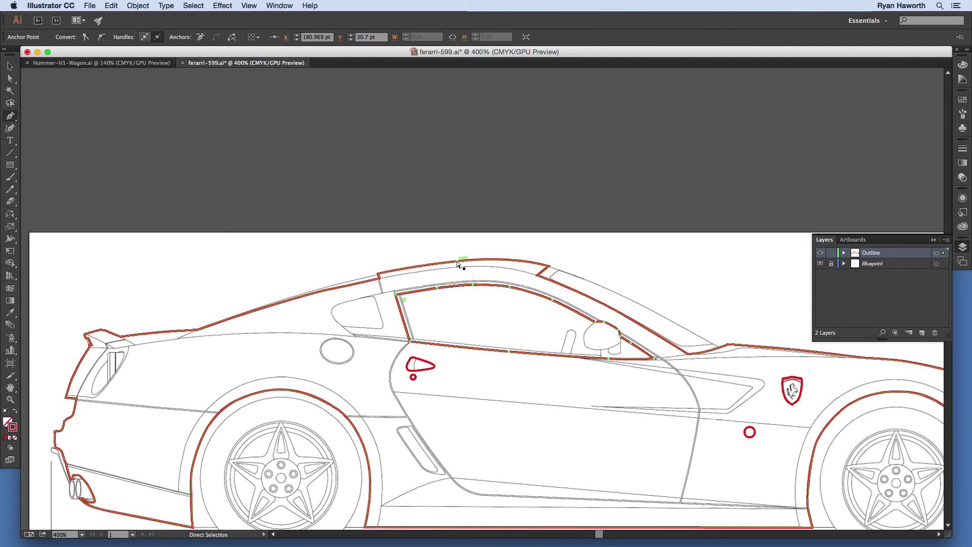
click(504, 371)
drag(456, 426, 382, 328)
drag(322, 325, 523, 509)
drag(479, 379, 439, 283)
click(323, 251)
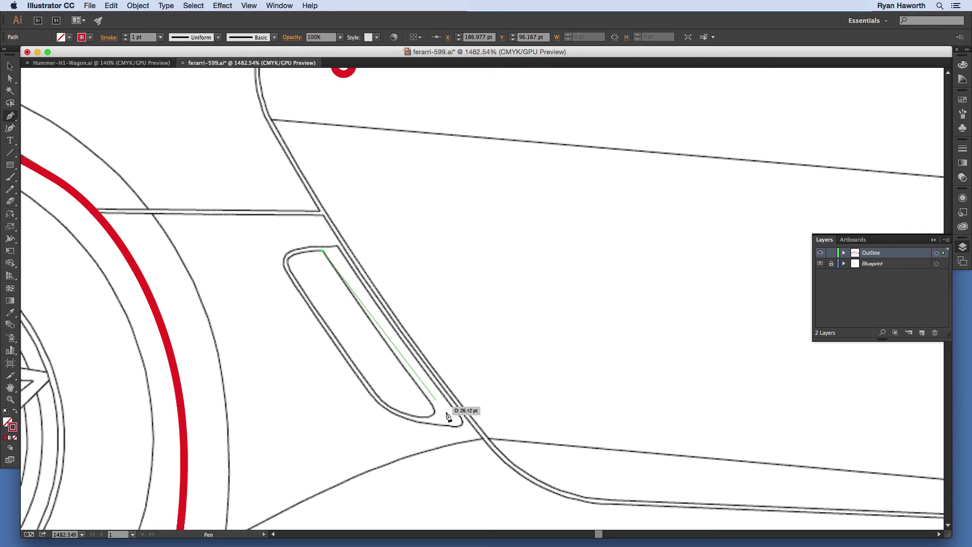
mouse_move(431, 405)
mouse_down()
mouse_move(444, 418)
mouse_move(418, 419)
mouse_move(373, 393)
mouse_up()
drag(292, 277, 324, 252)
key(space)
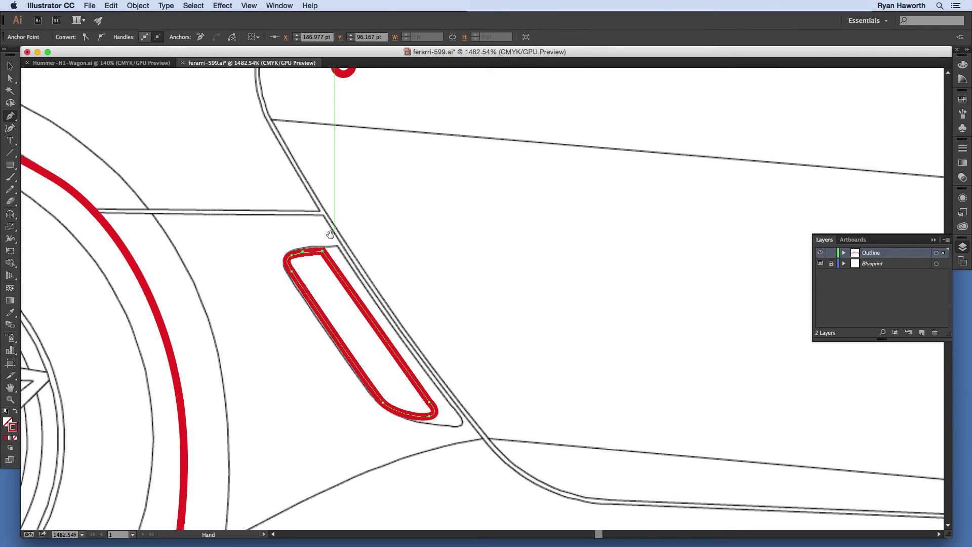
Trace the taillight's inner outline below the rear spoiler, including its squared upper rear corner, and close the path
key(super+minus)
key(super+minus)
key(super+minus)
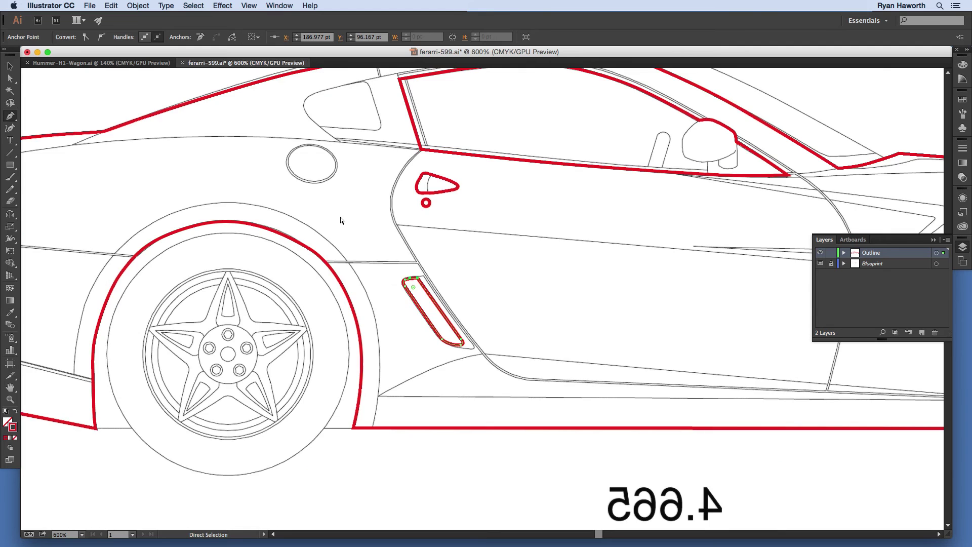
key(space)
scroll(380, 354, left, 15)
scroll(380, 355, up, 5)
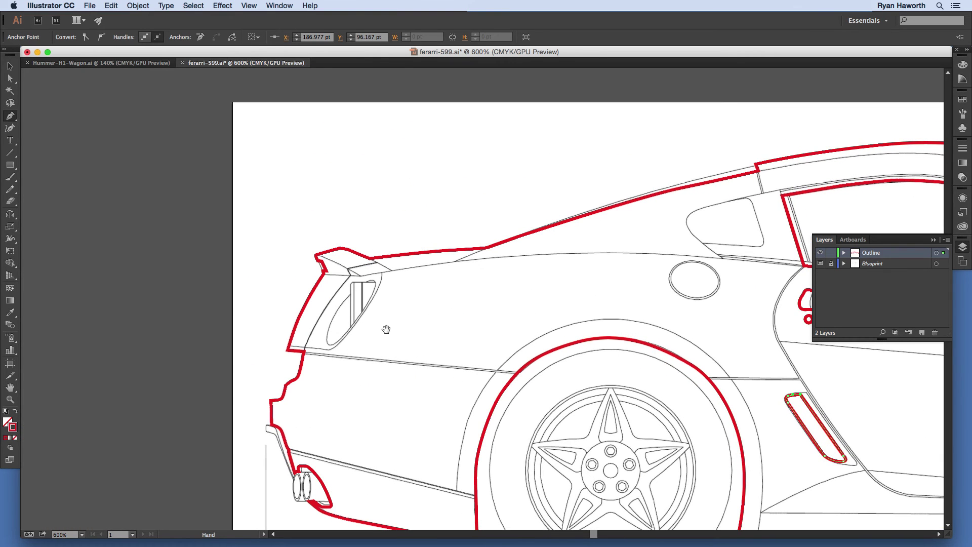
click(369, 281)
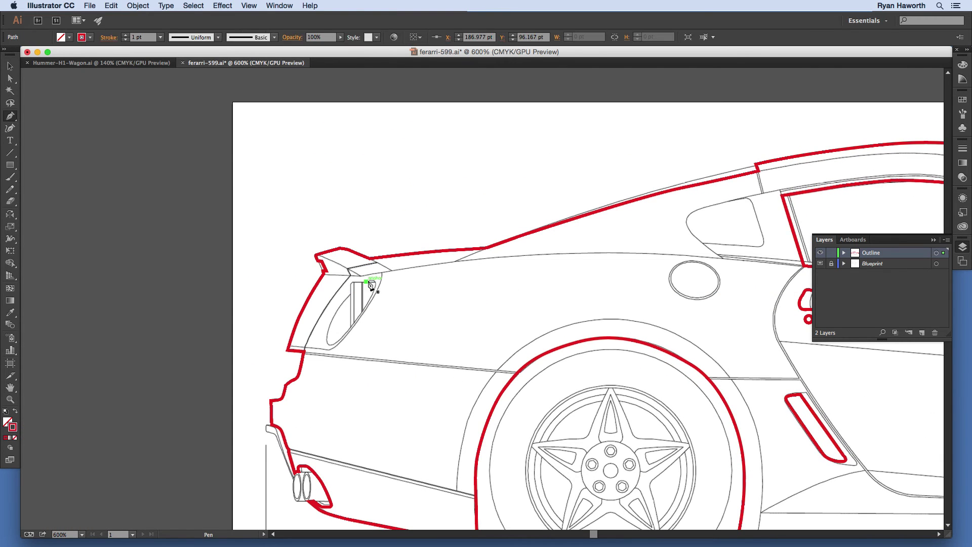
click(374, 281)
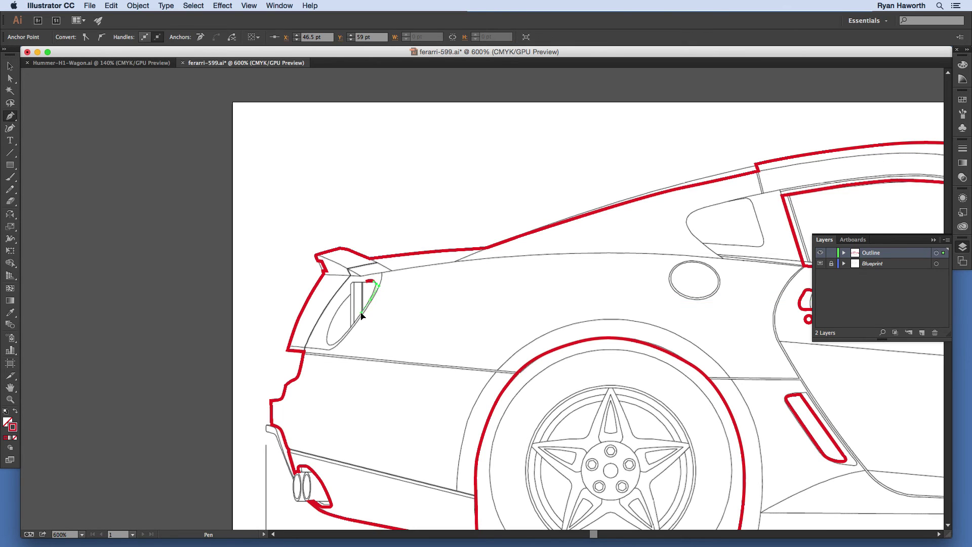
drag(369, 300, 360, 315)
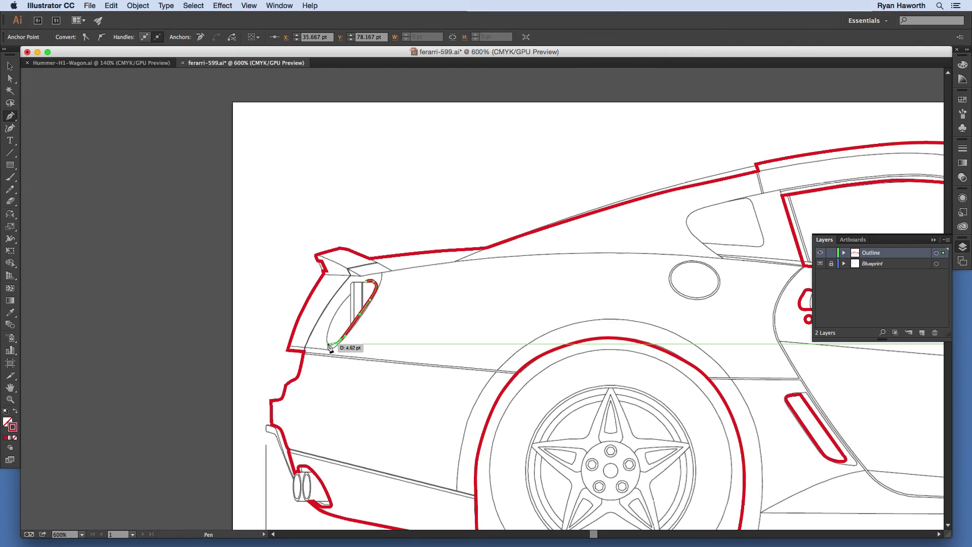
click(328, 342)
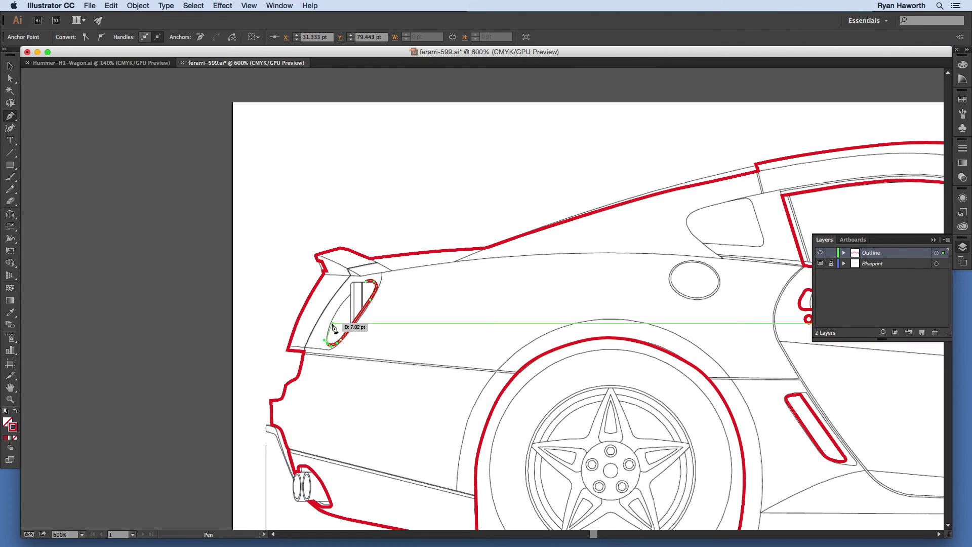
drag(332, 319, 351, 281)
click(351, 286)
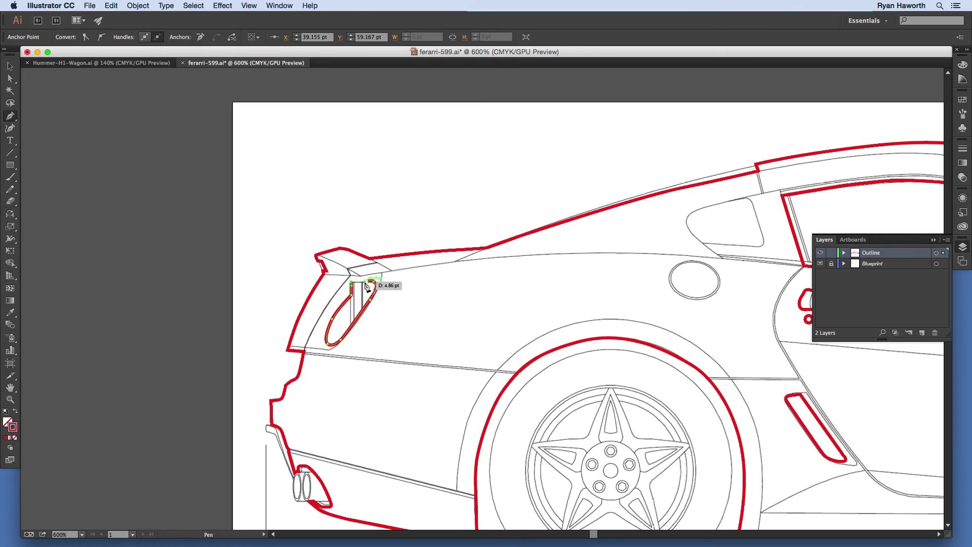
click(365, 282)
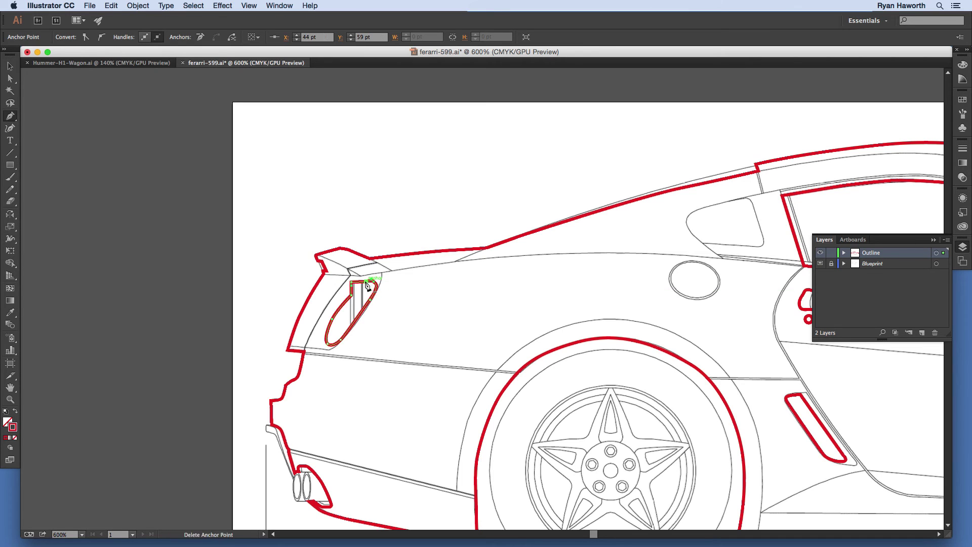
Start the rear quarter window path on its upper edge and trace its front edge down to the rounded lower front corner
drag(436, 326, 349, 294)
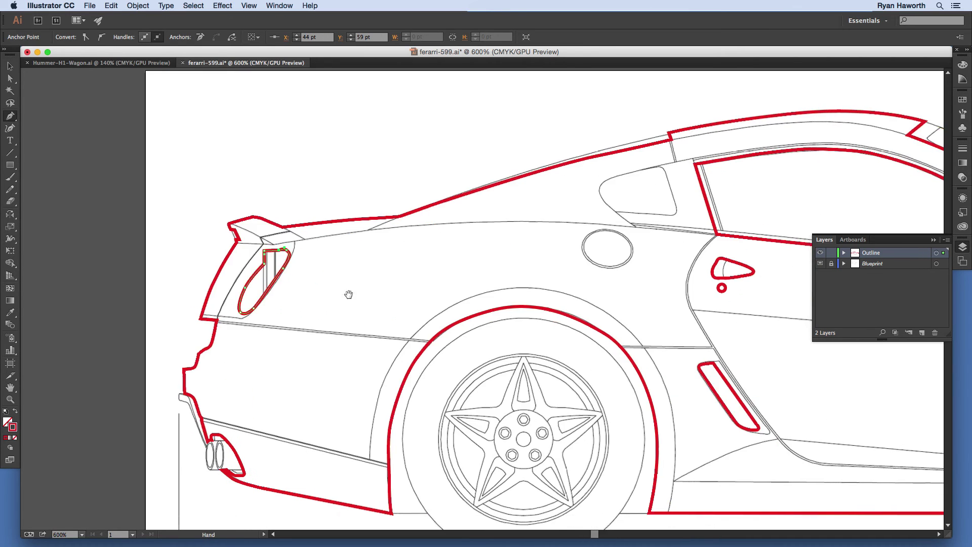
key(super+0)
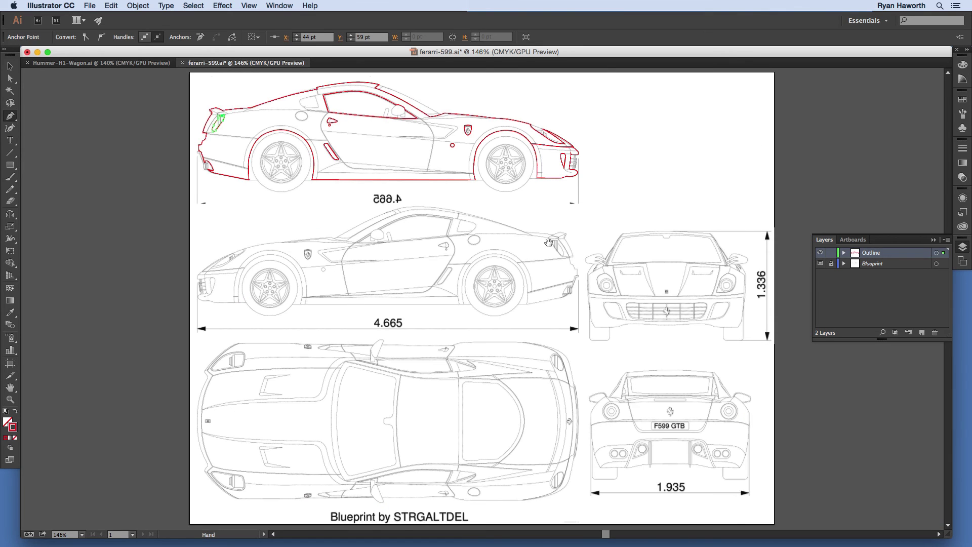
drag(547, 213, 592, 334)
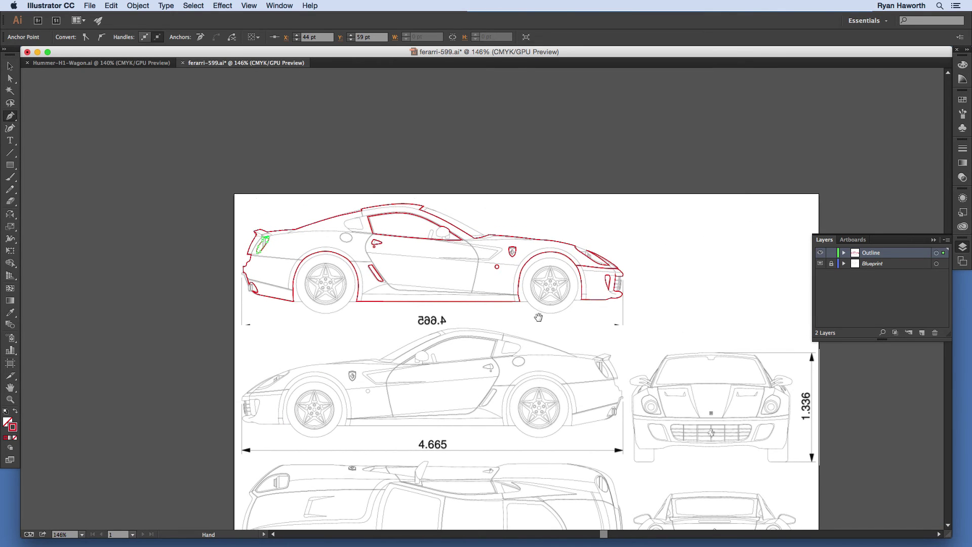
drag(340, 214, 612, 430)
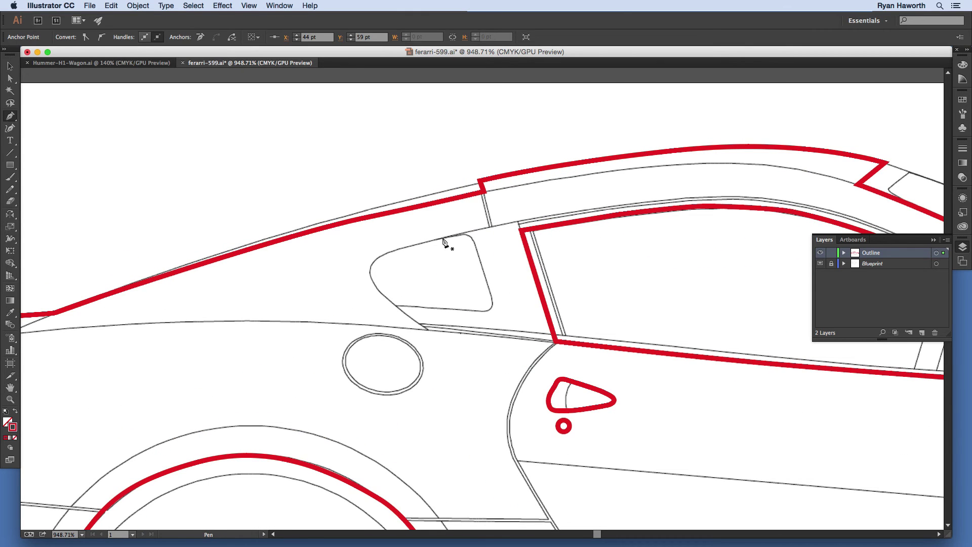
click(442, 239)
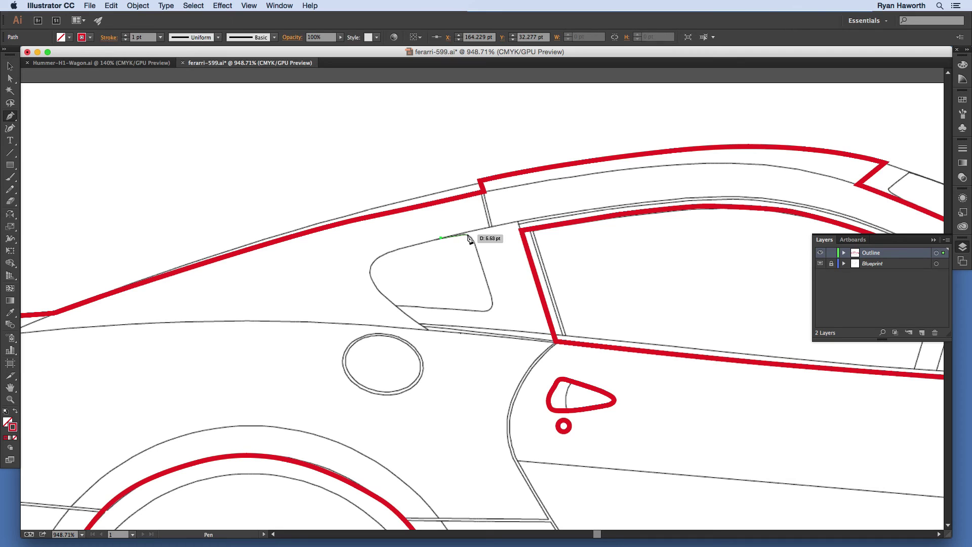
click(465, 235)
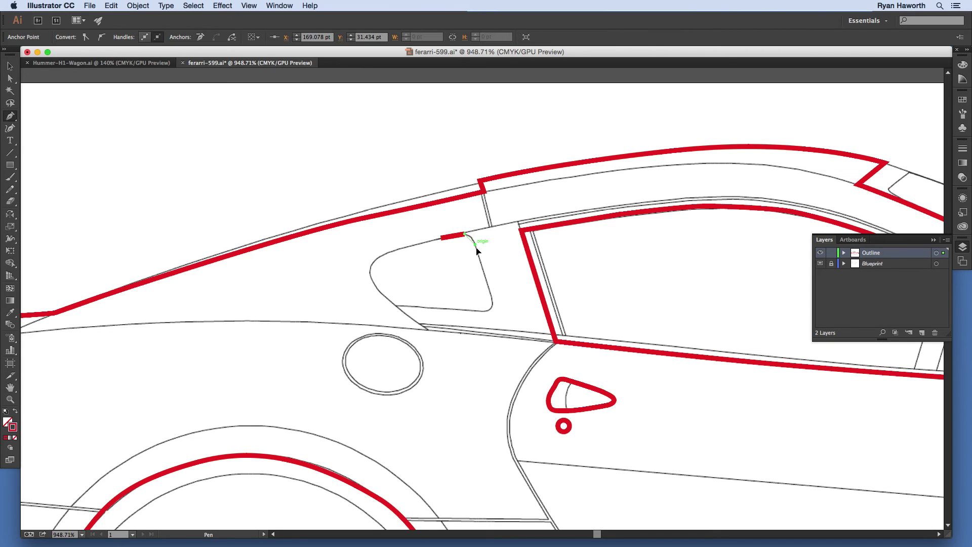
click(478, 254)
drag(480, 258, 479, 258)
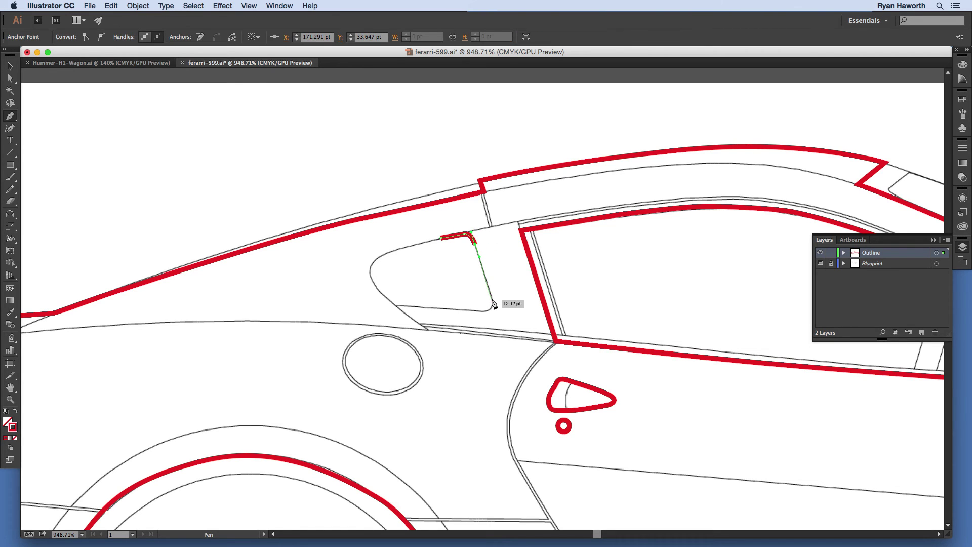
click(491, 297)
super+click(485, 314)
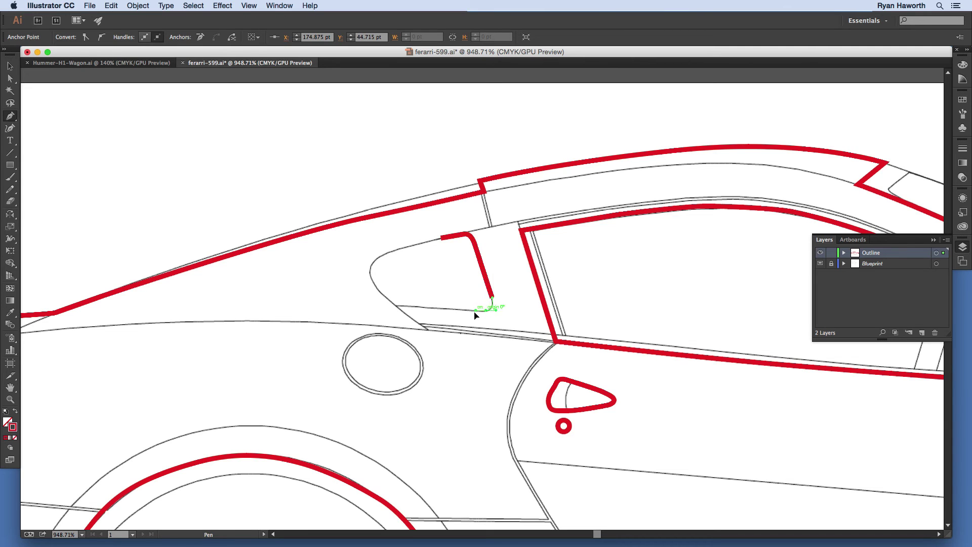
Trace the quarter window's lower edge and rear curve, close the path at its starting anchor and deselect it
click(397, 305)
super+click(375, 287)
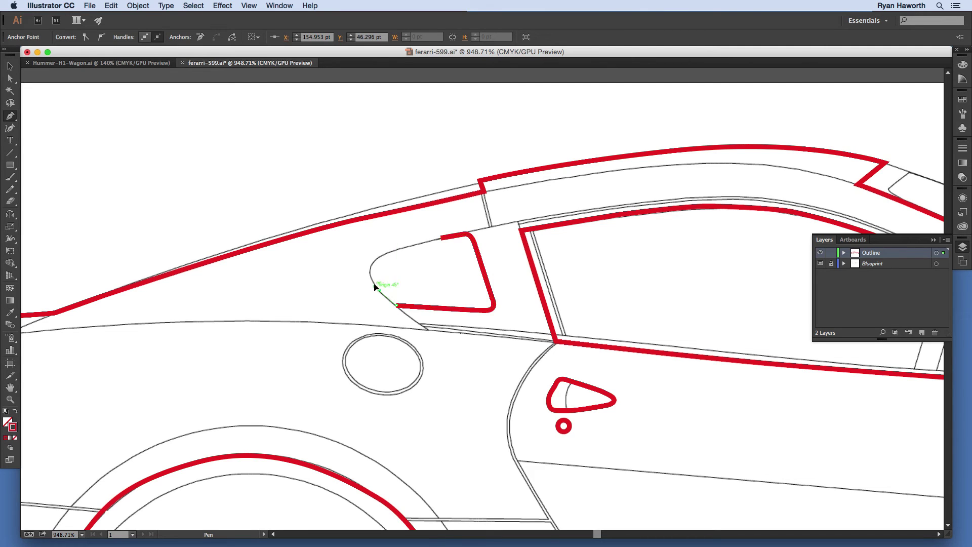
drag(373, 281, 391, 257)
drag(441, 237, 460, 237)
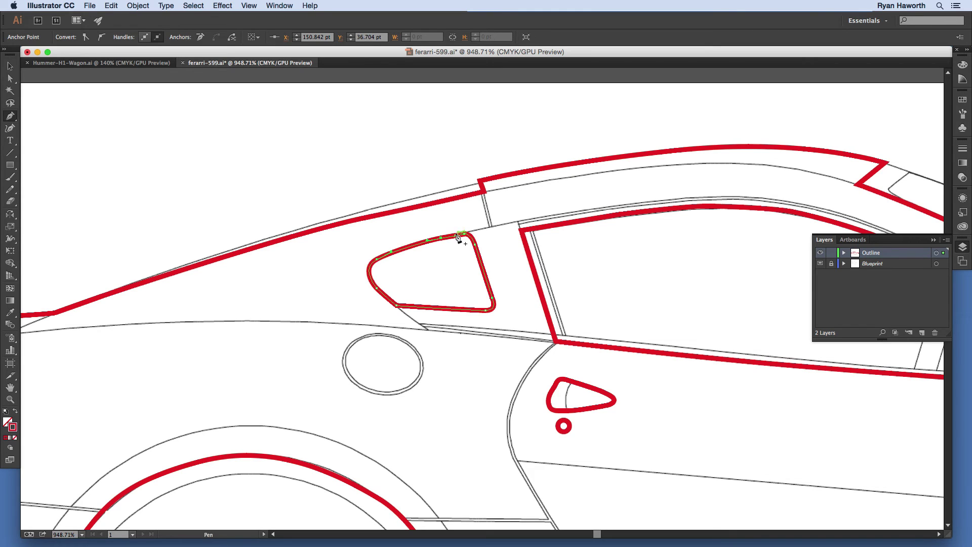
super+click(433, 262)
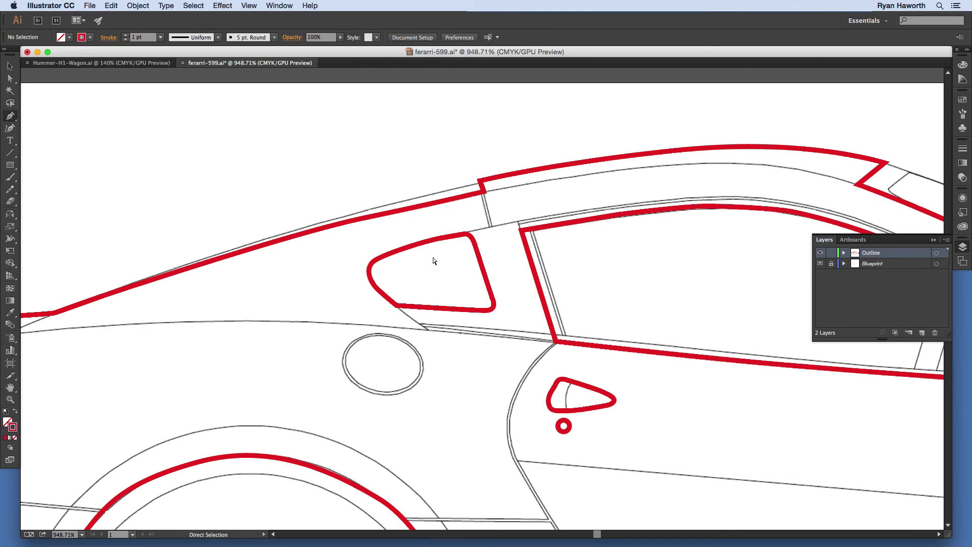
Select all the traced red paths on the upper side view and make them one compound path
key(super+minus)
key(super+0)
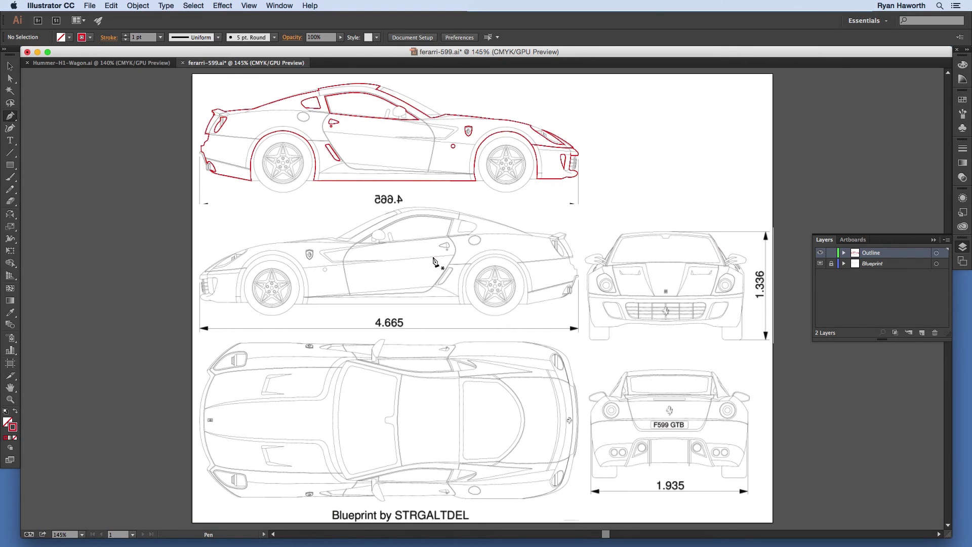
key(v)
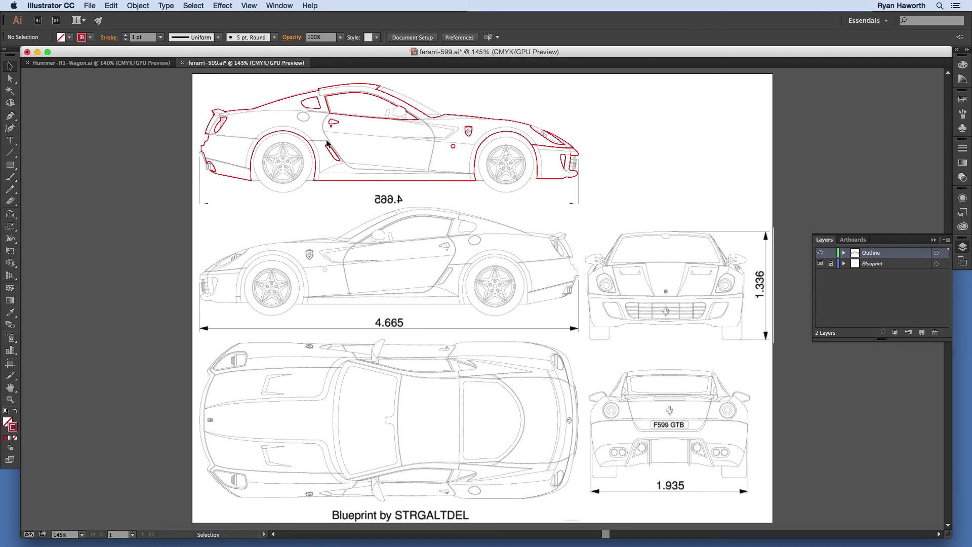
drag(254, 109, 603, 201)
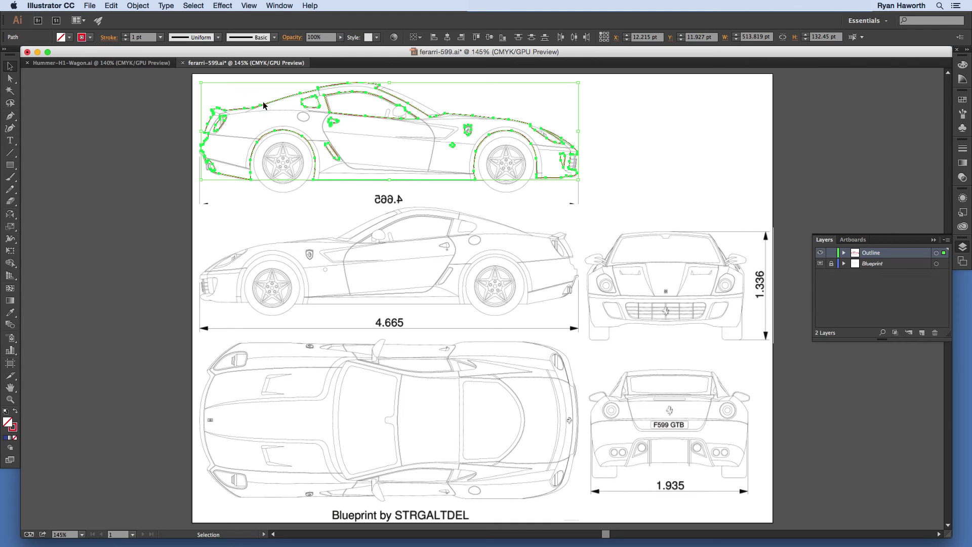
right_click(319, 109)
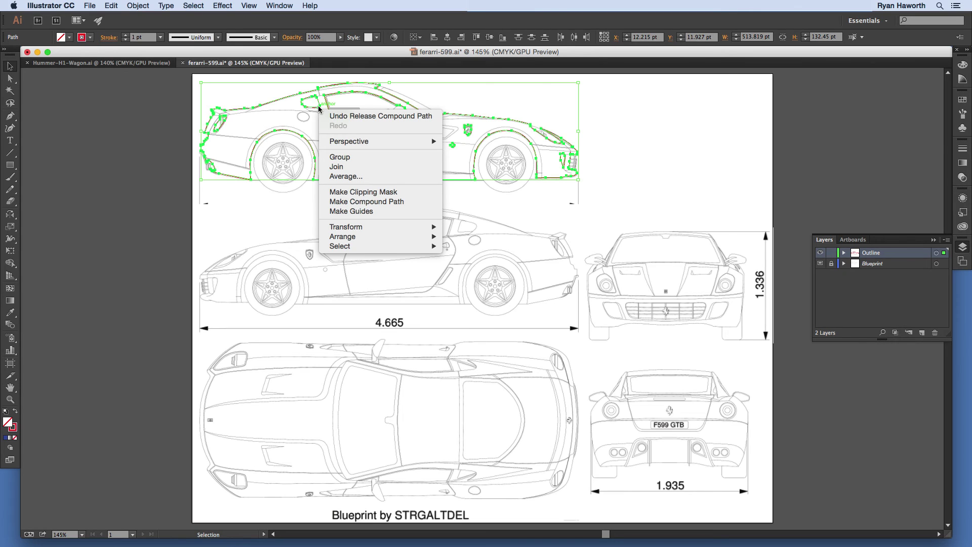
click(346, 176)
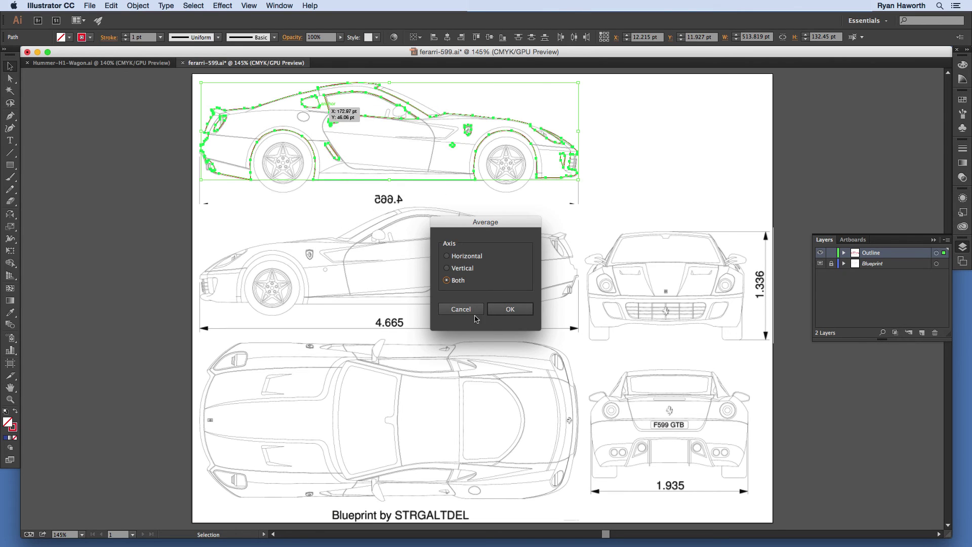
click(457, 308)
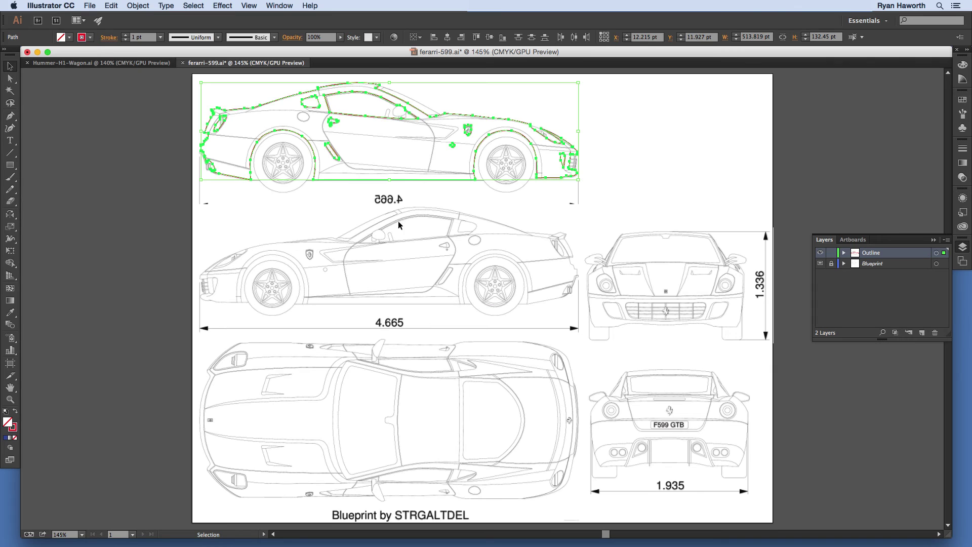
right_click(330, 123)
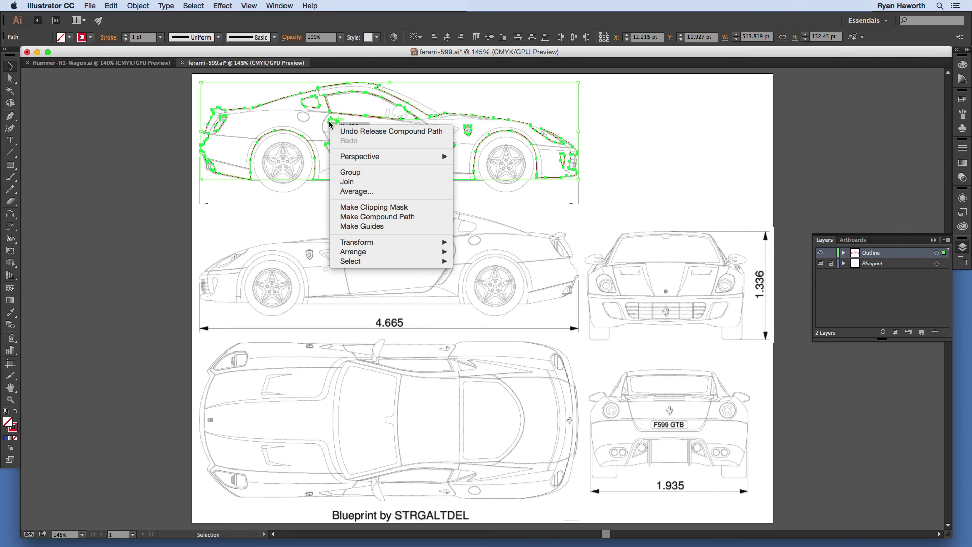
click(382, 217)
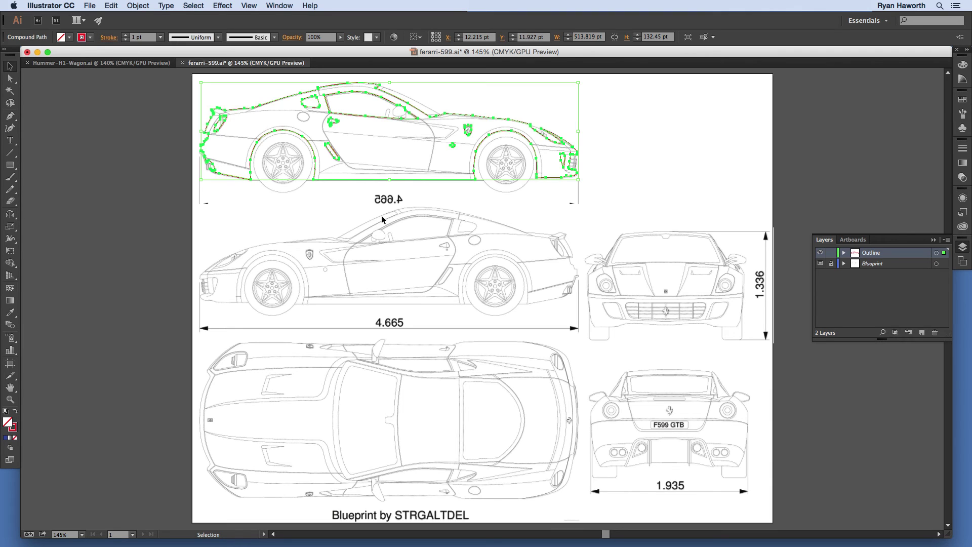
click(444, 156)
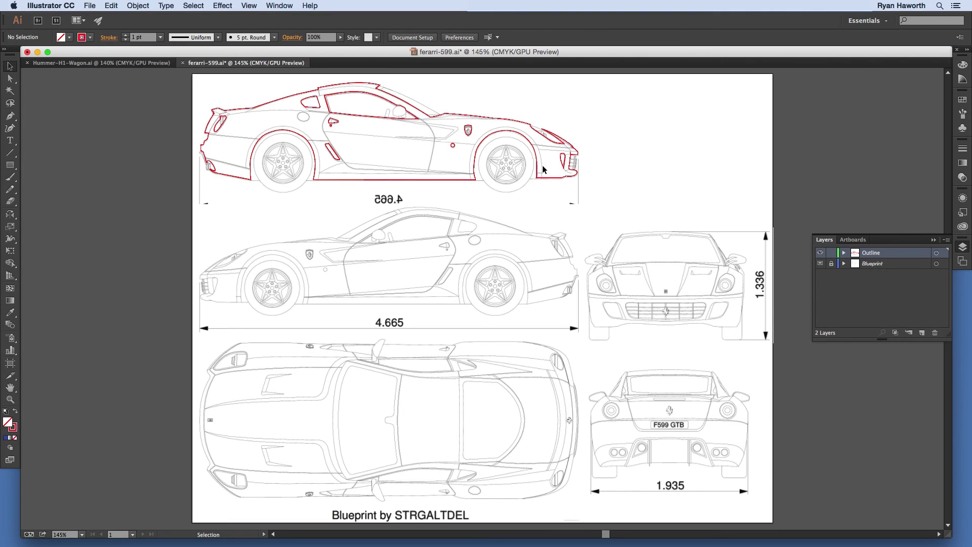
Check the compound path by repeatedly selecting it at the fender badge and deselecting it
click(470, 133)
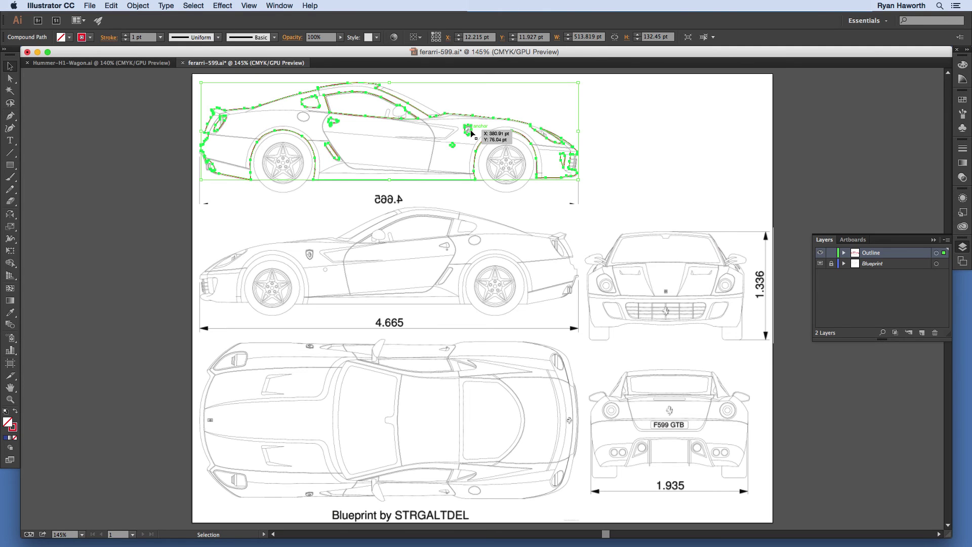
click(494, 96)
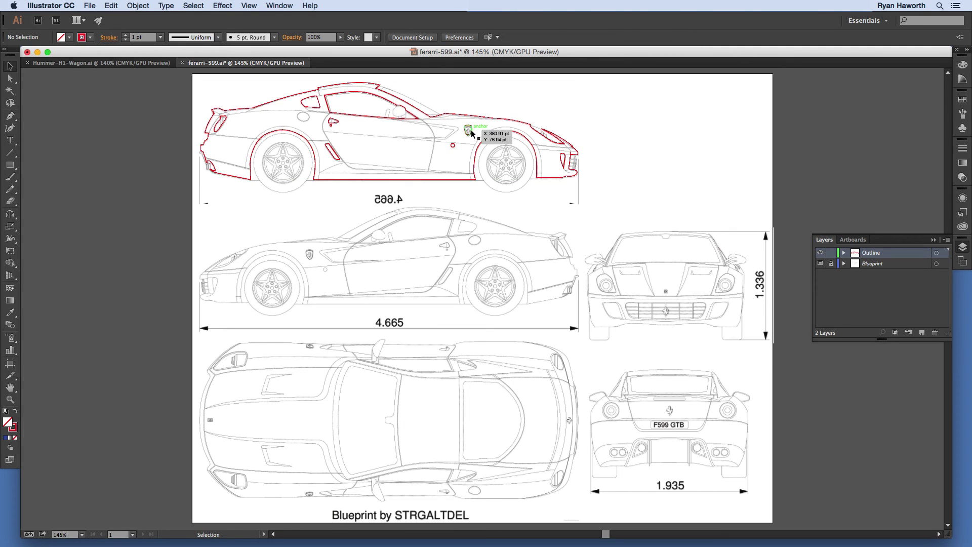
click(471, 133)
click(485, 103)
click(471, 131)
click(499, 89)
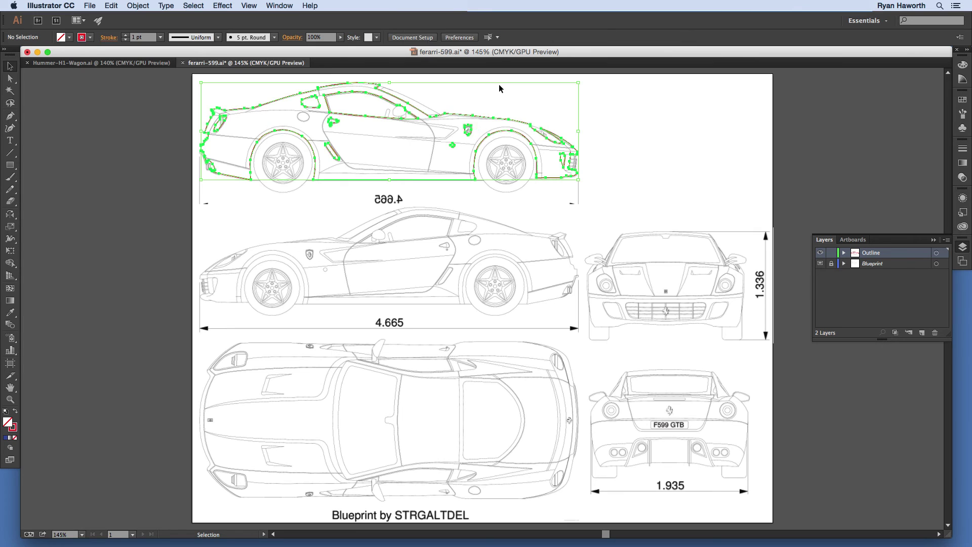
Copy the compound outline down onto the lower side view and reflect the copy across the vertical axis
click(465, 134)
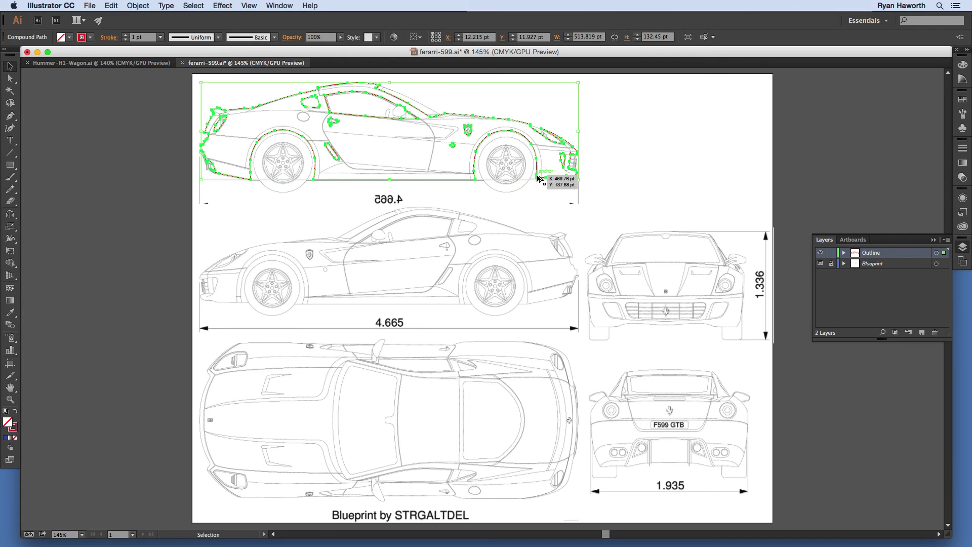
drag(538, 177, 546, 302)
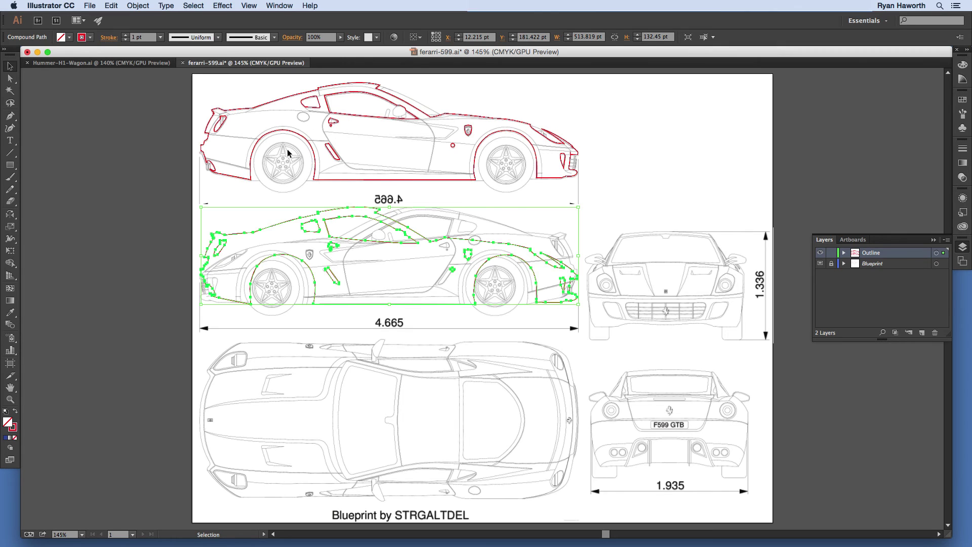
double_click(10, 218)
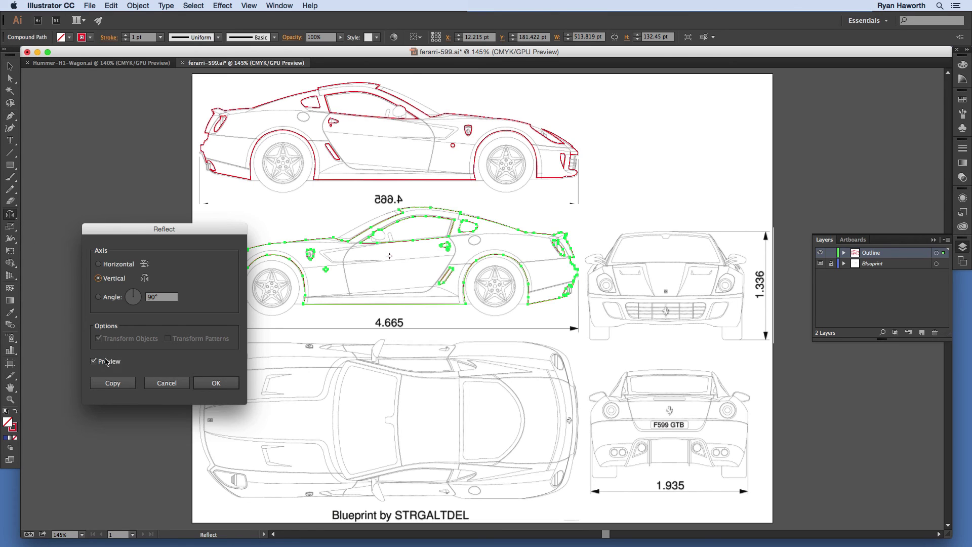
click(212, 383)
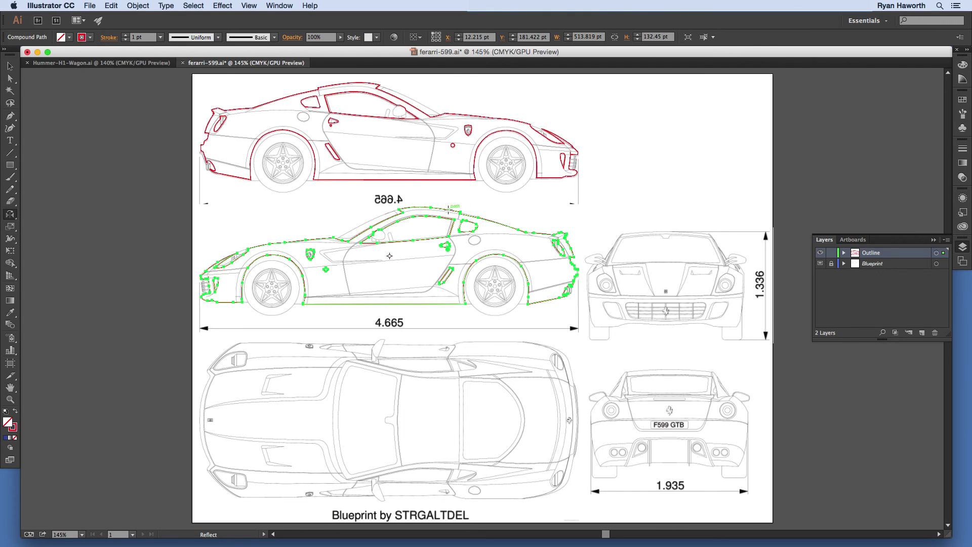
Reposition the mirrored outline so its window, roof and door-handle lines match the lower side view of the blueprint
key(super+space)
drag(440, 205, 668, 417)
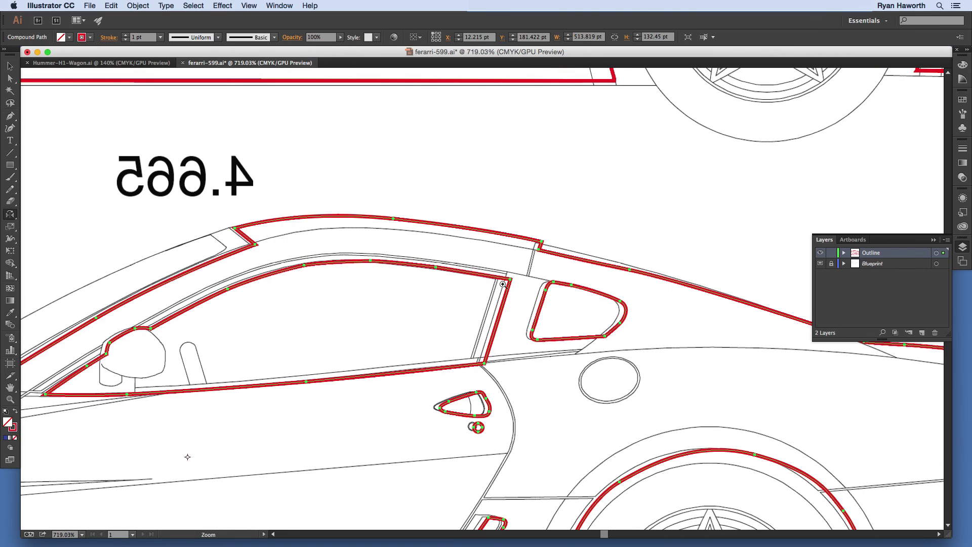
drag(509, 281, 506, 273)
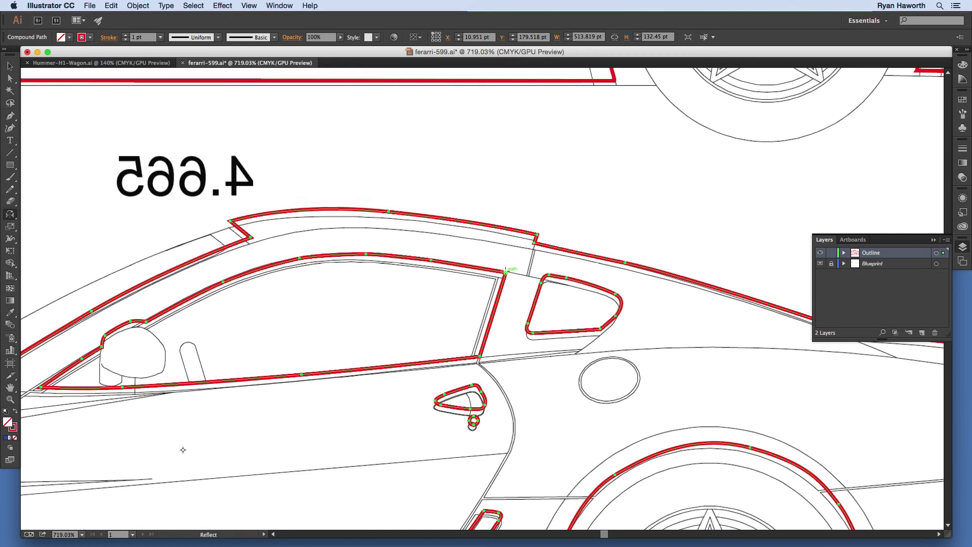
drag(506, 274, 506, 276)
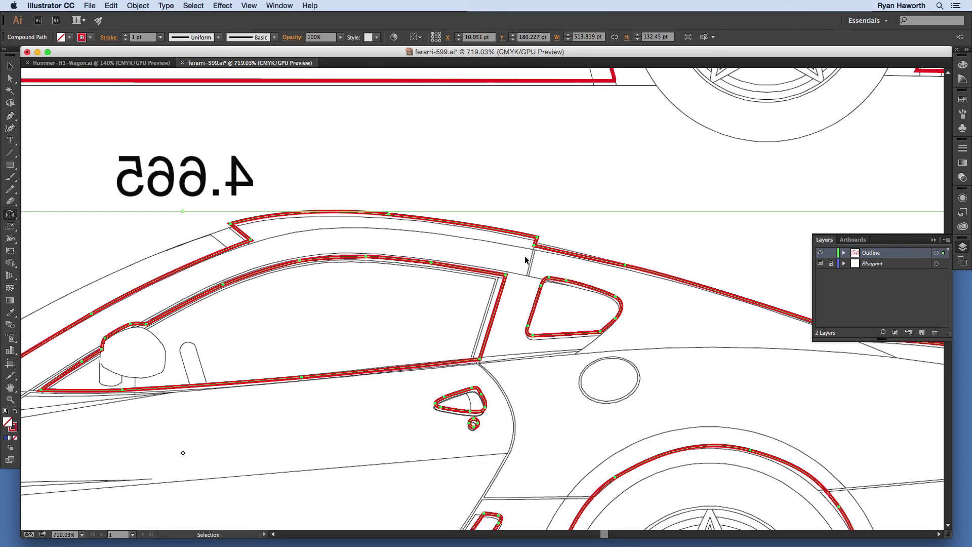
drag(250, 240, 250, 244)
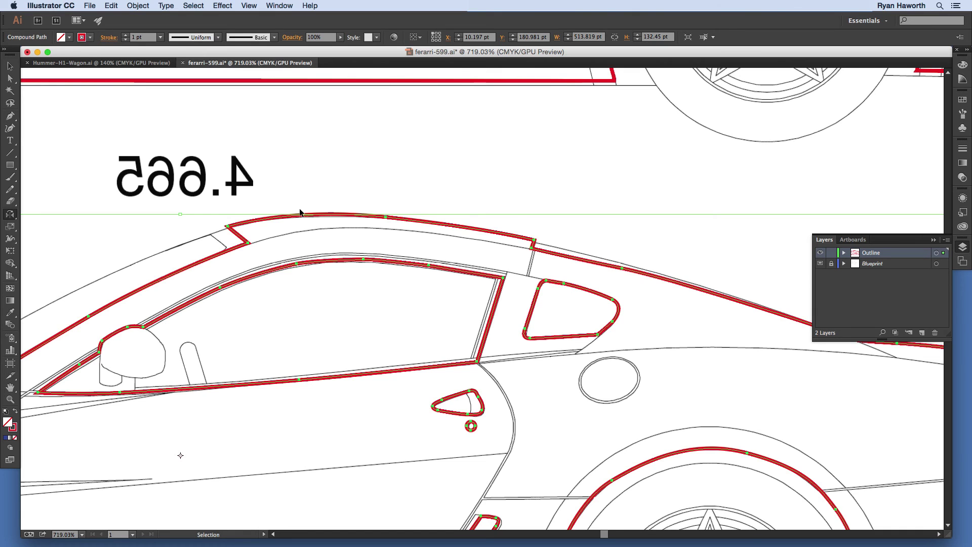
key(super+0)
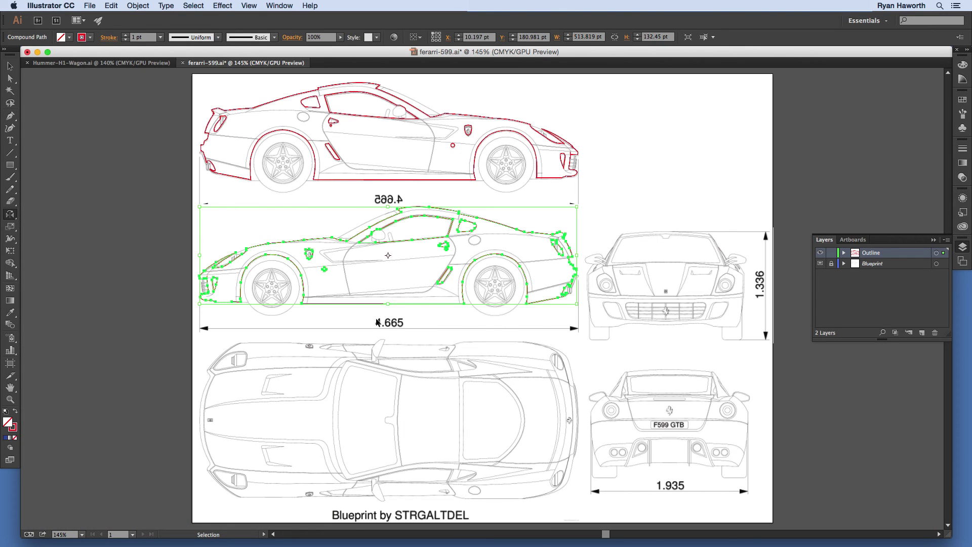
Deselect the mirrored outline and save the document
click(385, 336)
key(o)
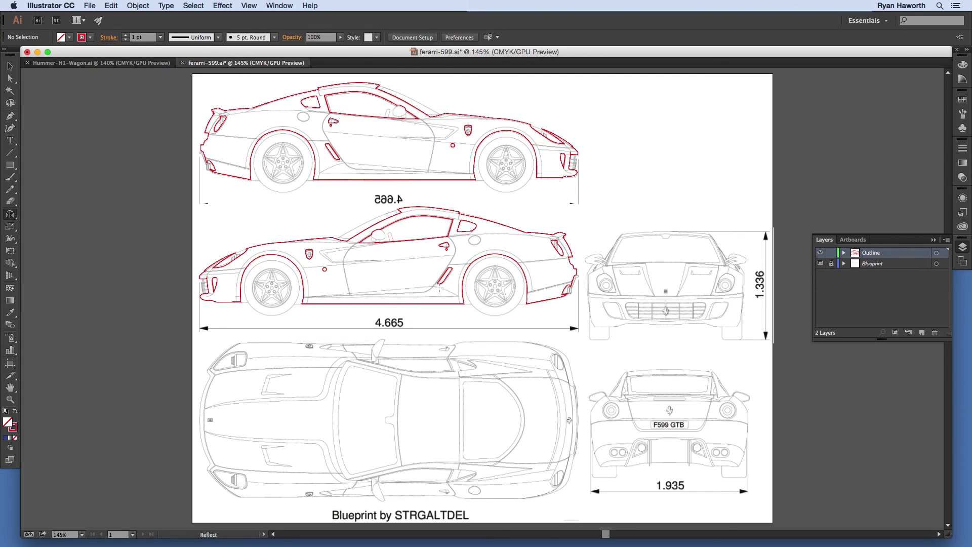
key(v)
key(super+s)
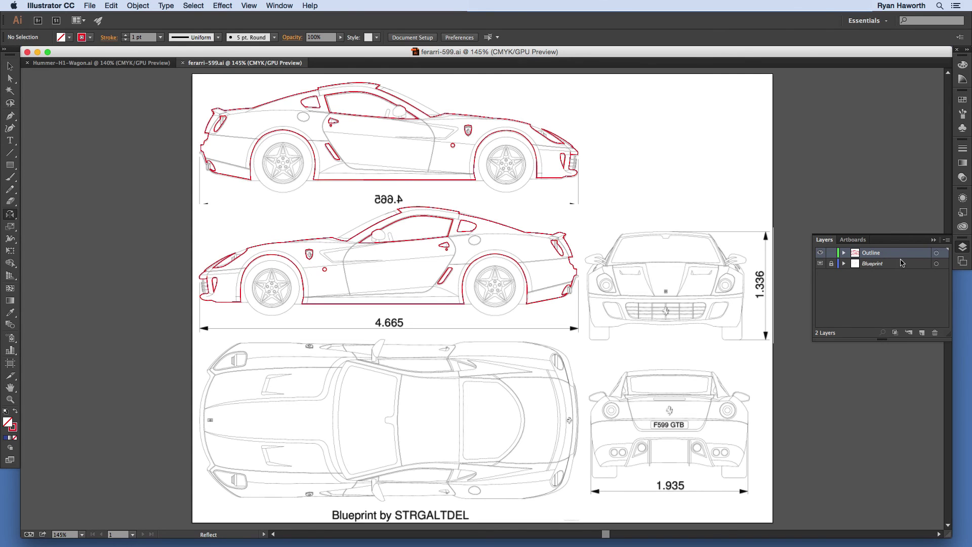
click(922, 334)
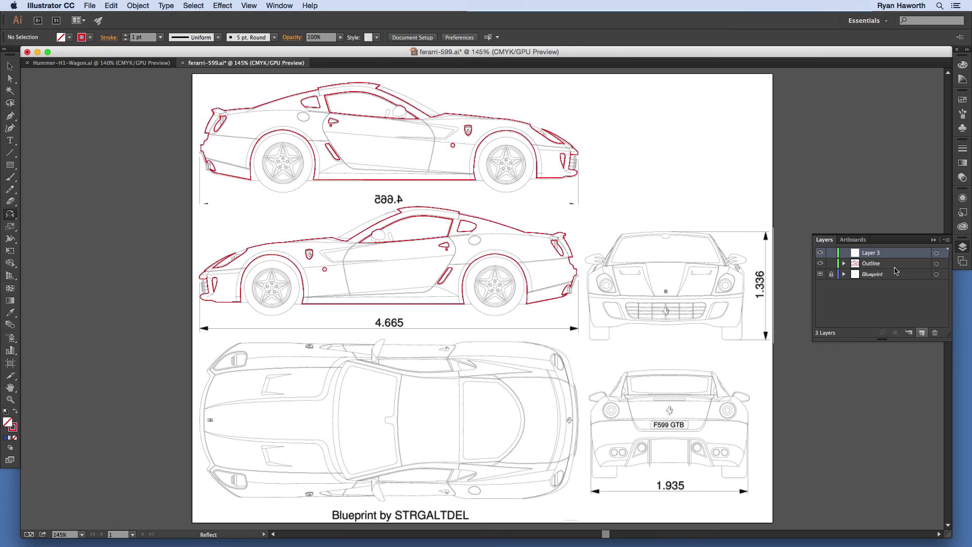
drag(882, 255, 884, 266)
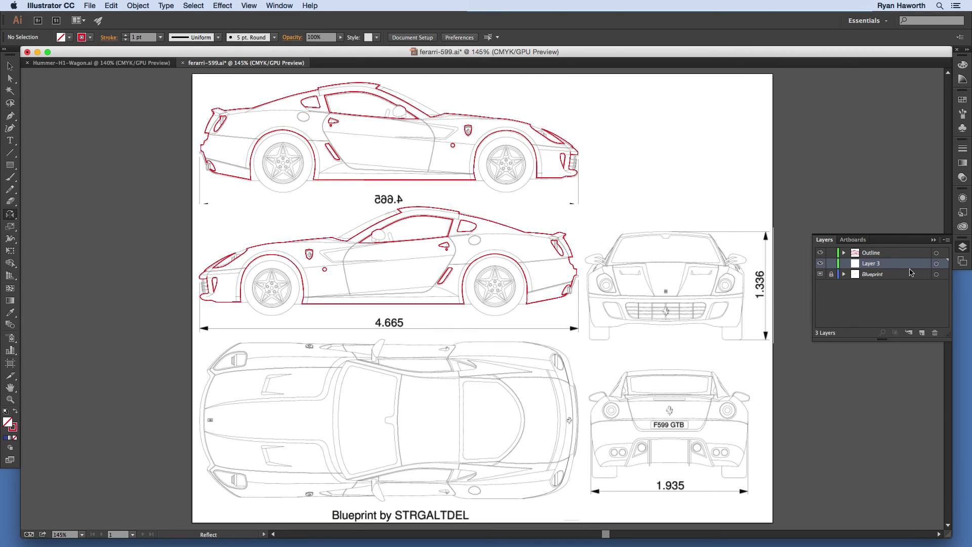
click(935, 333)
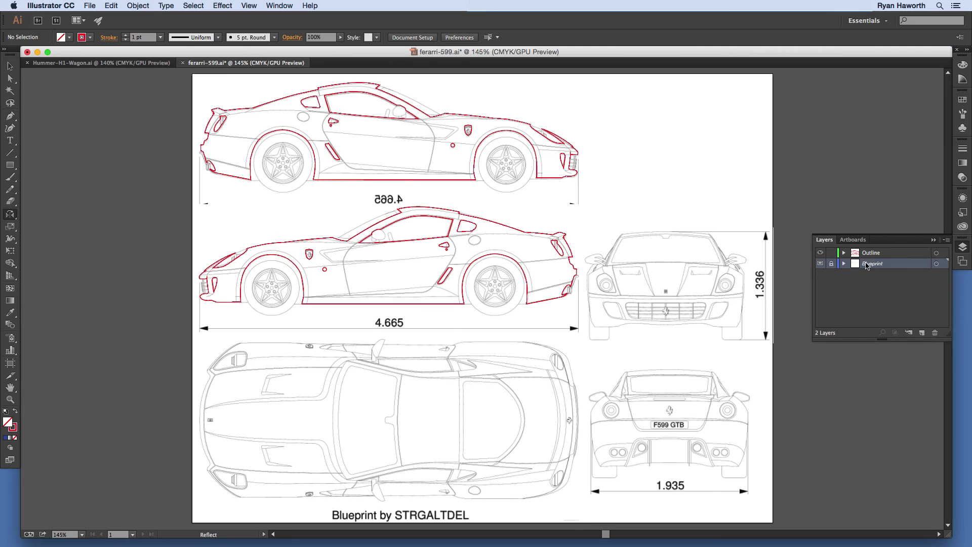
click(898, 252)
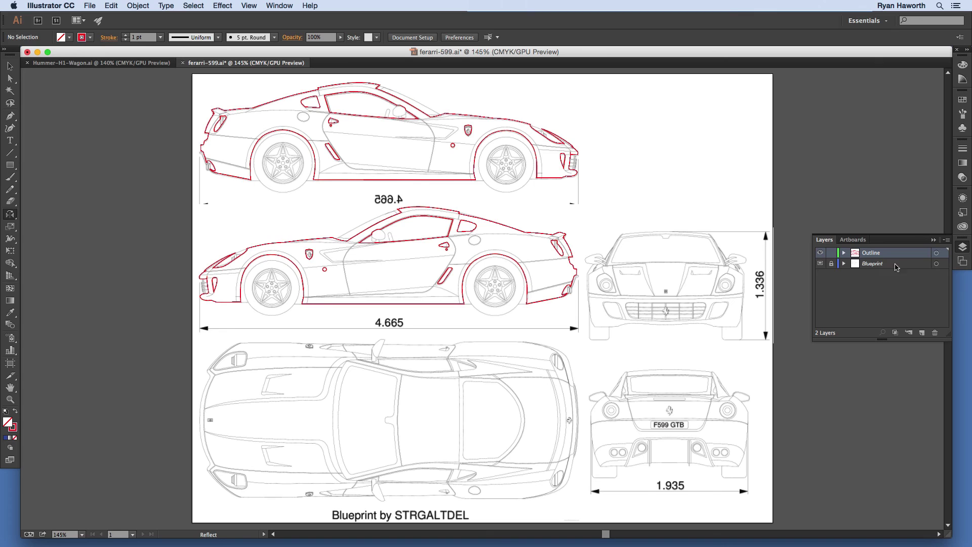
Add a layer named Design directly above the Blueprint layer and lock the Outline layer
click(892, 263)
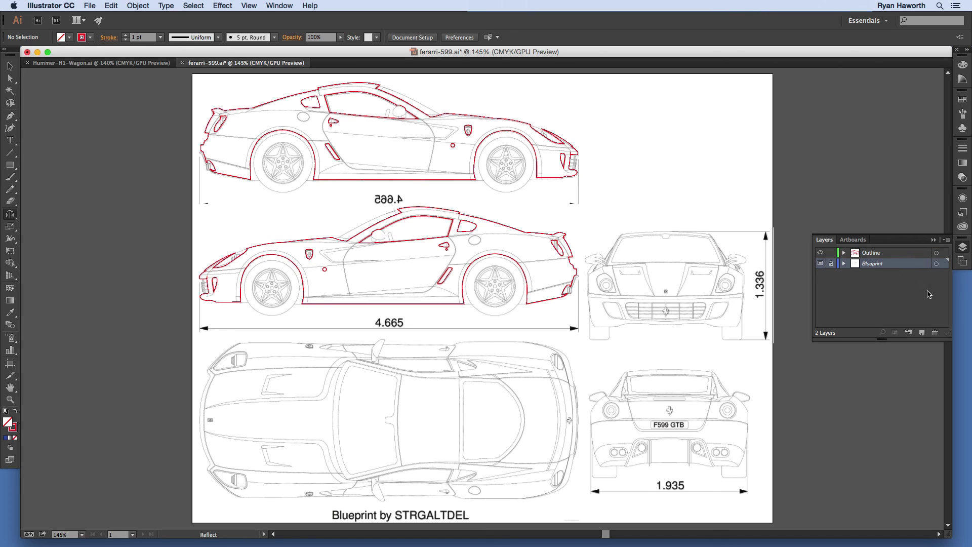
click(922, 334)
double_click(869, 264)
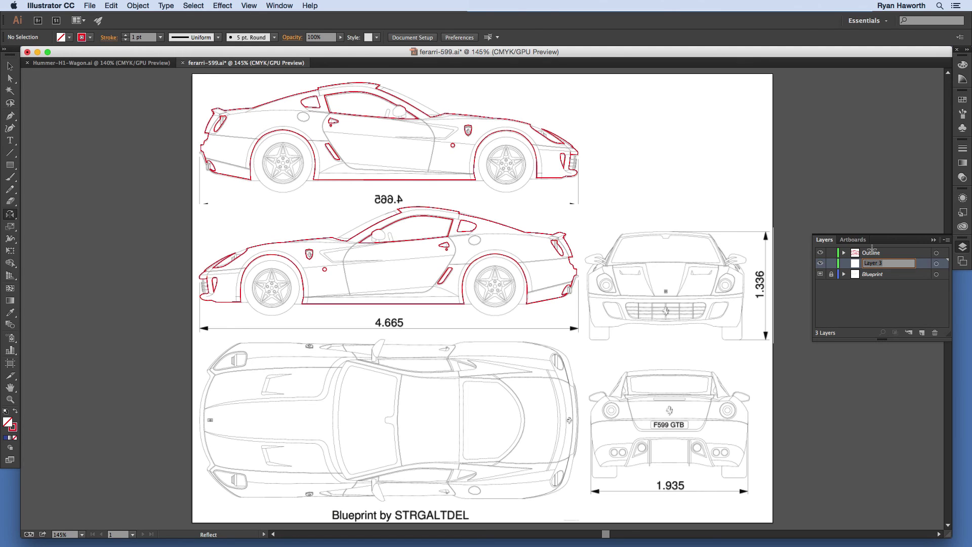
text(Design)
key(Return)
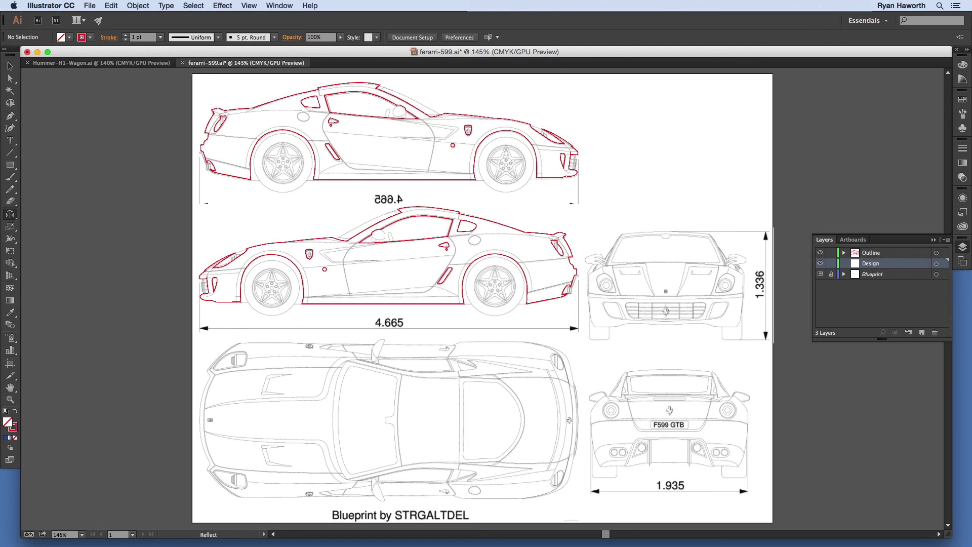
click(832, 253)
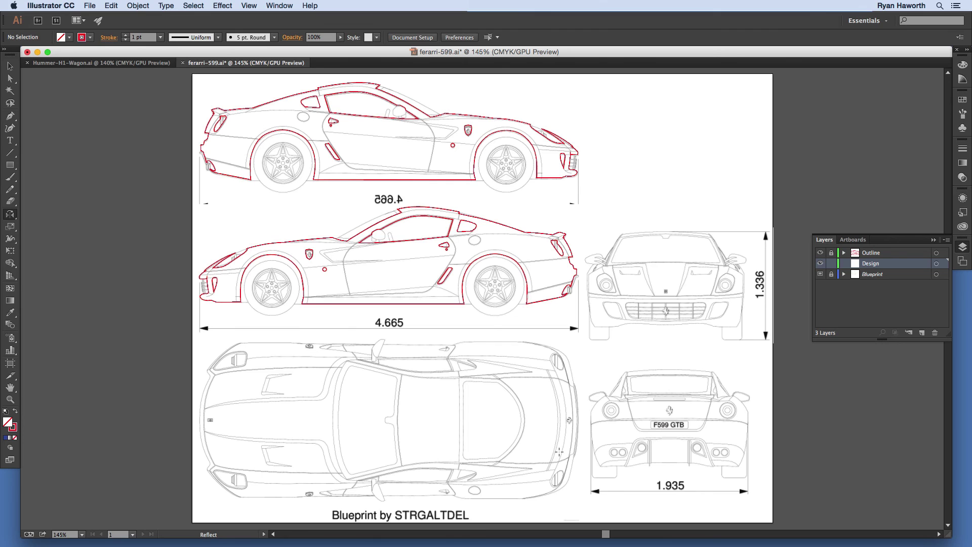
Draw a rectangle about 527 by 134 pt over the lower side view and give it a light blue fill without a stroke
key(m)
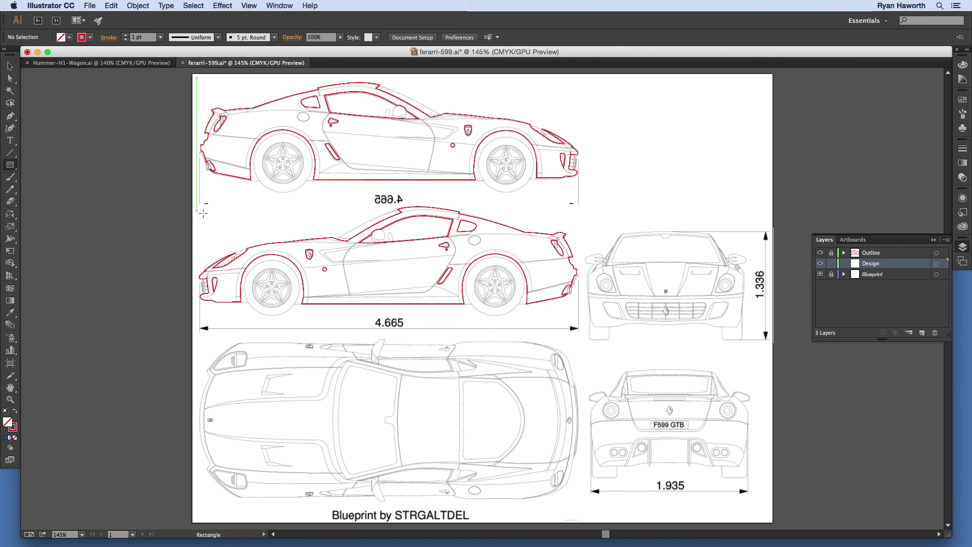
drag(203, 214, 584, 309)
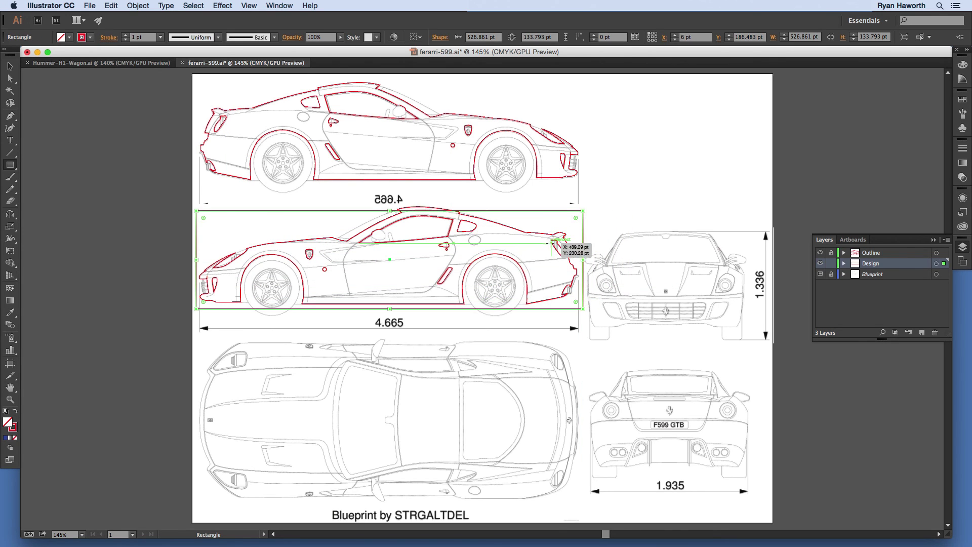
key(shift+x)
click(963, 65)
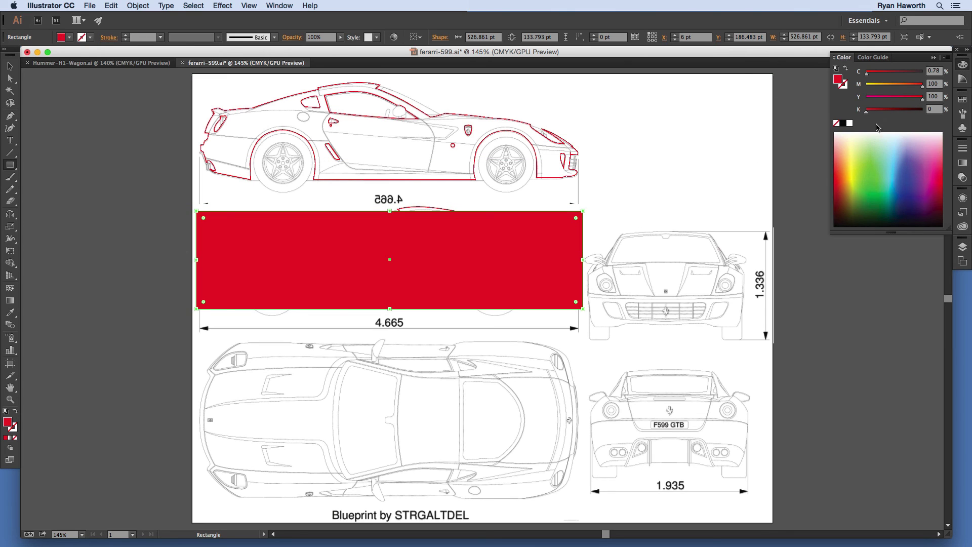
drag(876, 157, 900, 180)
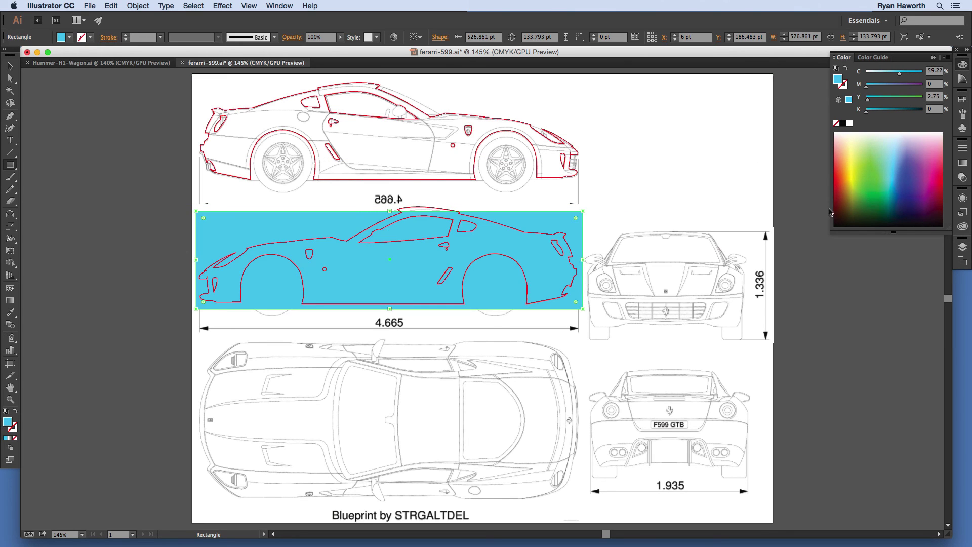
Lower the blue rectangle over the car's side view and raise its lower edge so it is about 90 pt high
key(v)
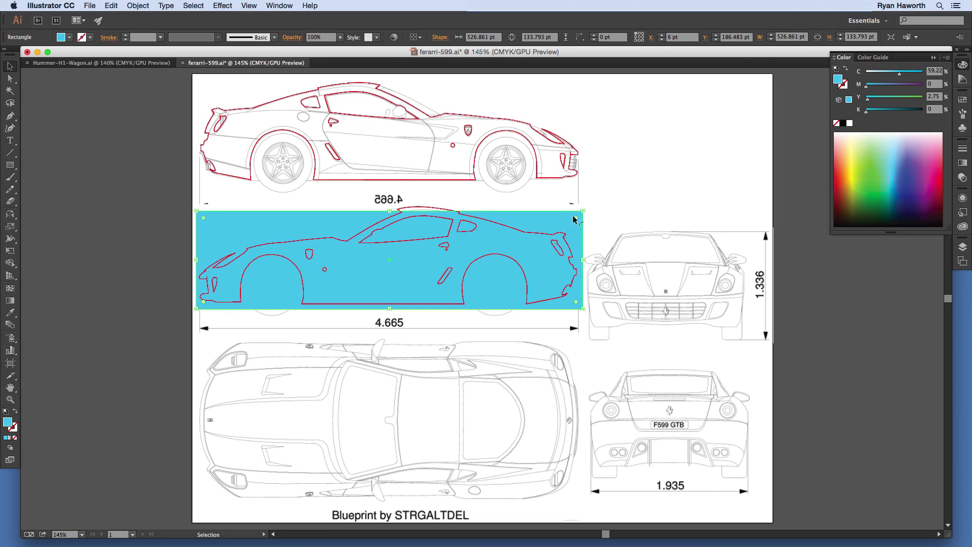
drag(584, 209, 581, 243)
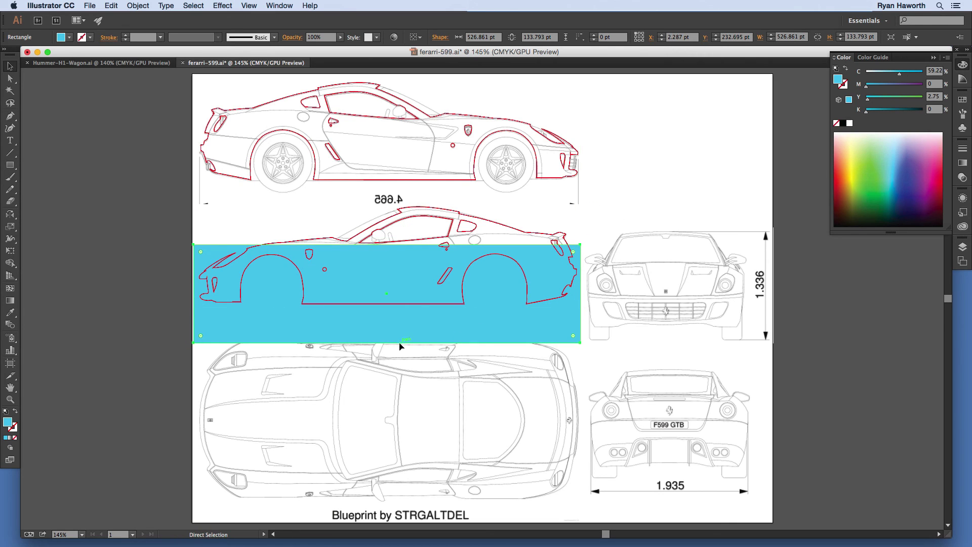
key(a)
drag(402, 342, 399, 311)
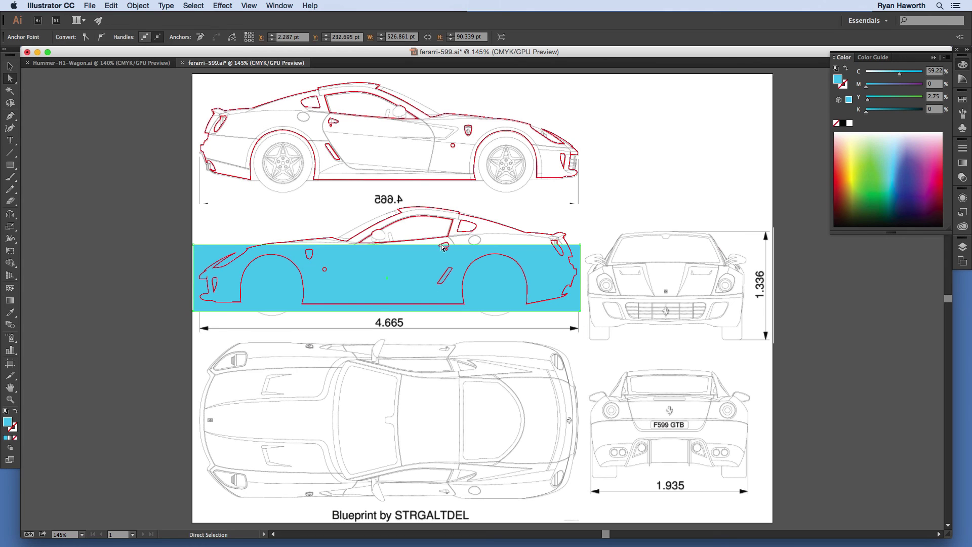
Add anchor points along the blue shape's upper edge and reshape it into a sweeping curve rising toward the rear and dropping at the nose
key(p)
click(412, 245)
drag(412, 245, 368, 255)
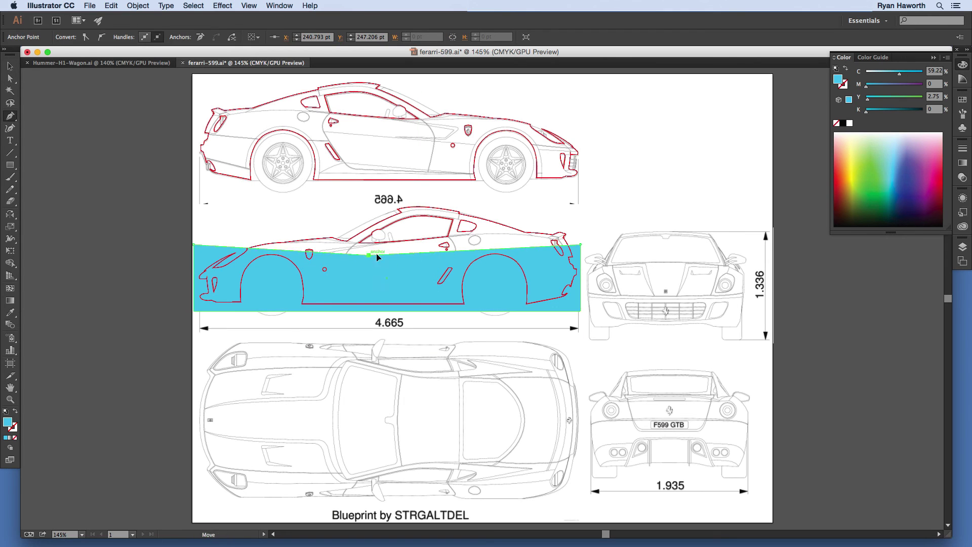
drag(581, 244, 541, 243)
click(542, 238)
click(269, 252)
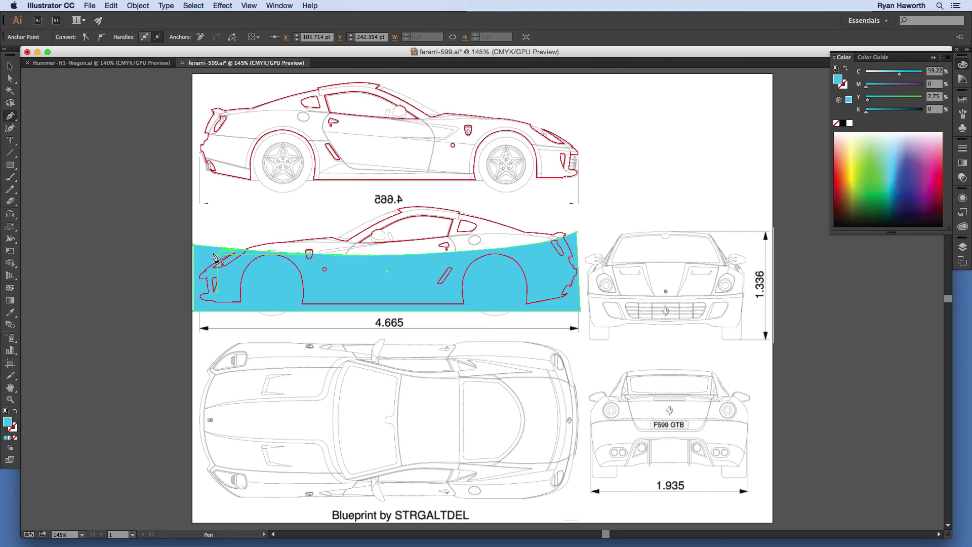
drag(194, 245, 196, 277)
super+click(439, 323)
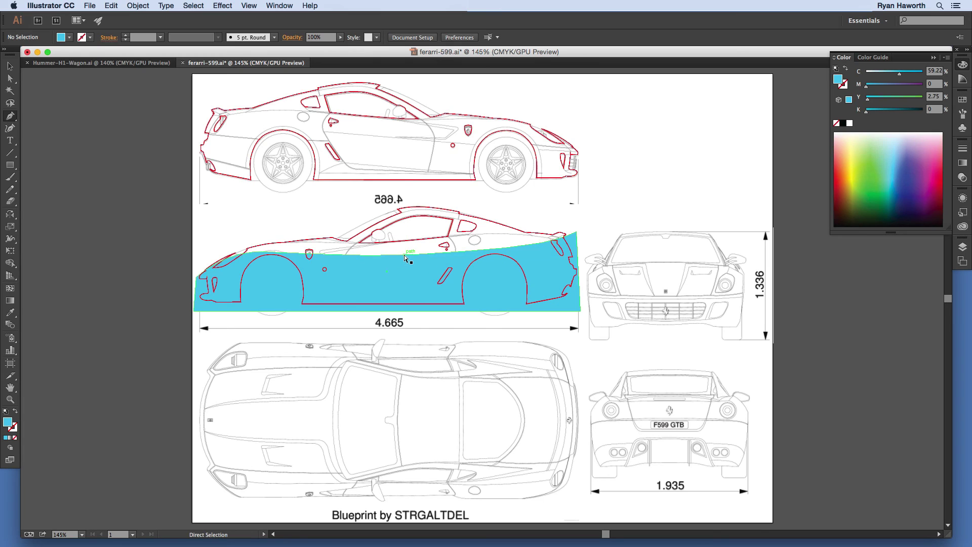
Place a copy of the blue shape behind it, fill the copy black and shift it up about 6 pt as a stripe
super+click(427, 286)
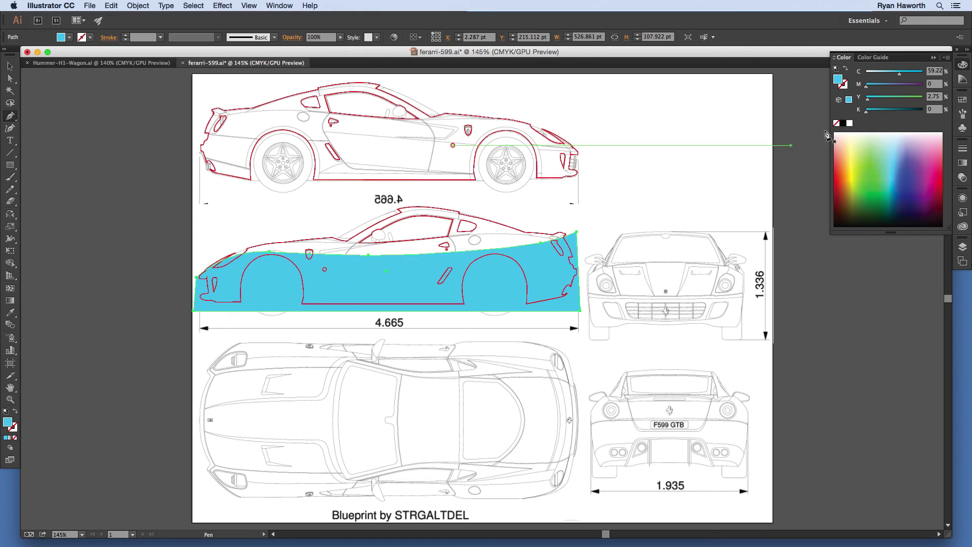
click(843, 124)
key(Up)
key(Up)
key(Up)
key(Up)
key(Up)
key(Up)
key(Up)
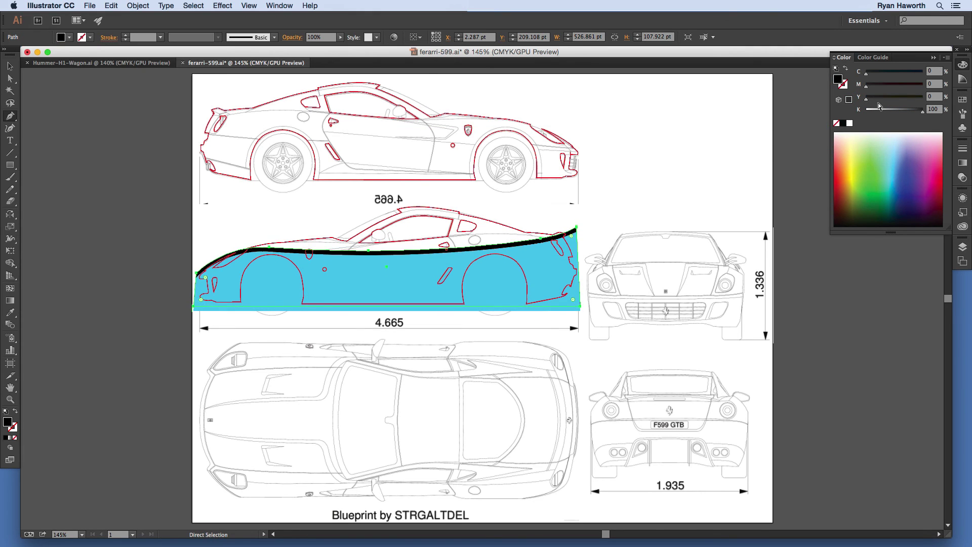
Give the stripe shape a white-to-black linear gradient fill at a 60° angle
click(963, 162)
click(841, 212)
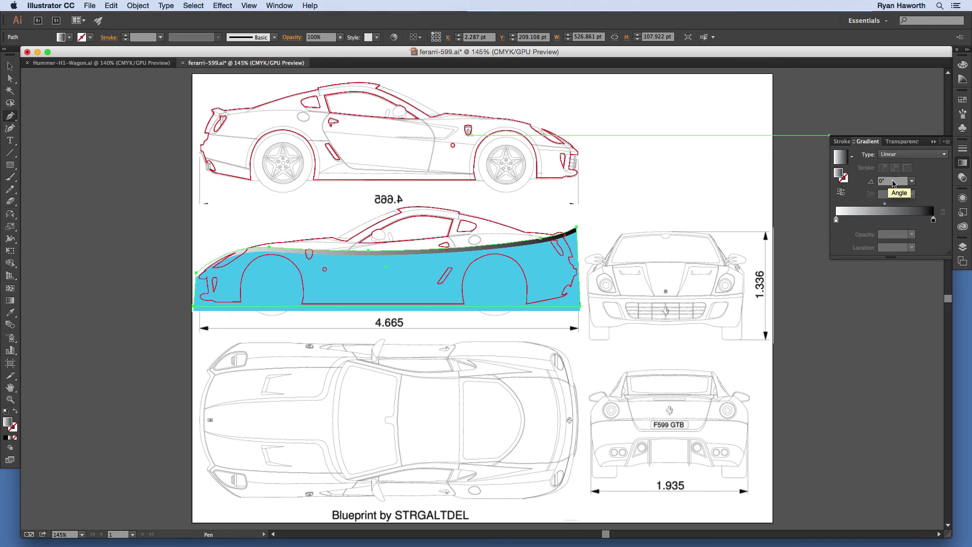
click(912, 180)
click(924, 249)
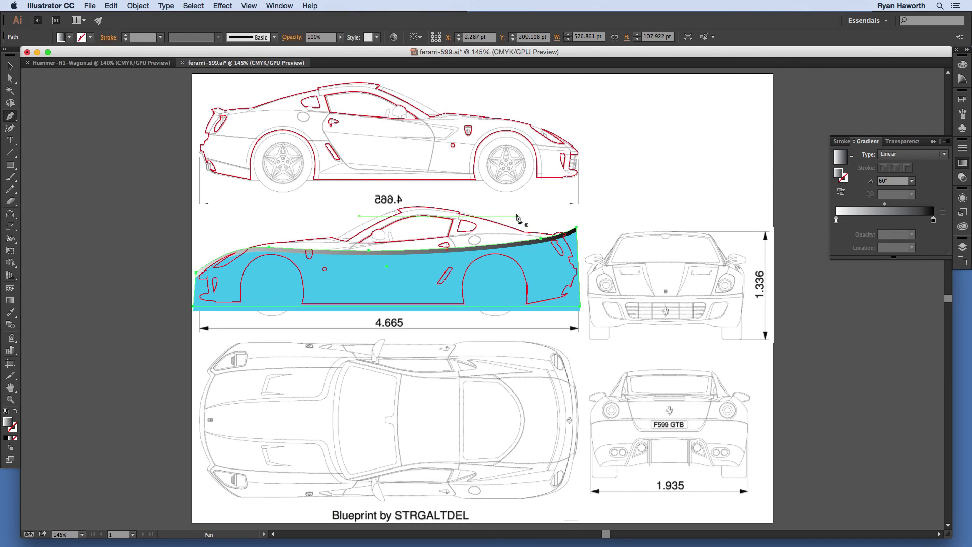
Draw a five-pointed star about 62 by 59 pt on the blue area behind the front wheel arch, with default fill and stroke
click(10, 164)
click(61, 226)
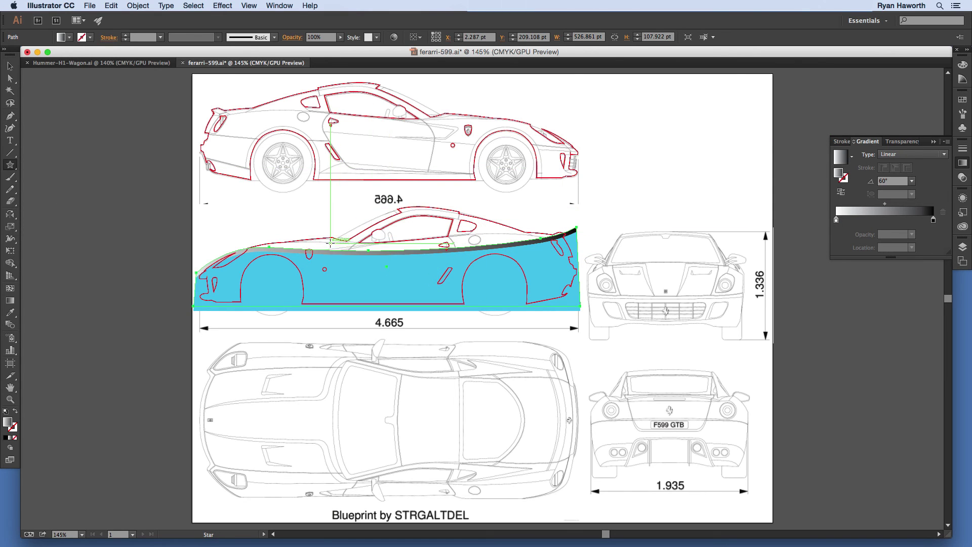
drag(331, 242, 351, 262)
drag(331, 242, 344, 273)
key(d)
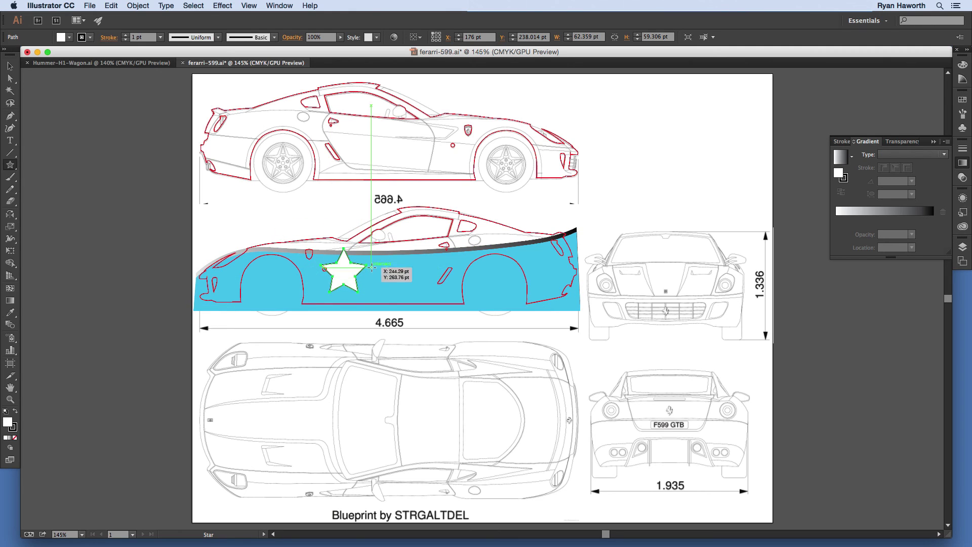
Swap the star's colours to a black fill with a white stroke and set the stroke to 4 pt
key(shift+x)
click(125, 35)
click(125, 35)
click(125, 35)
click(125, 35)
click(125, 39)
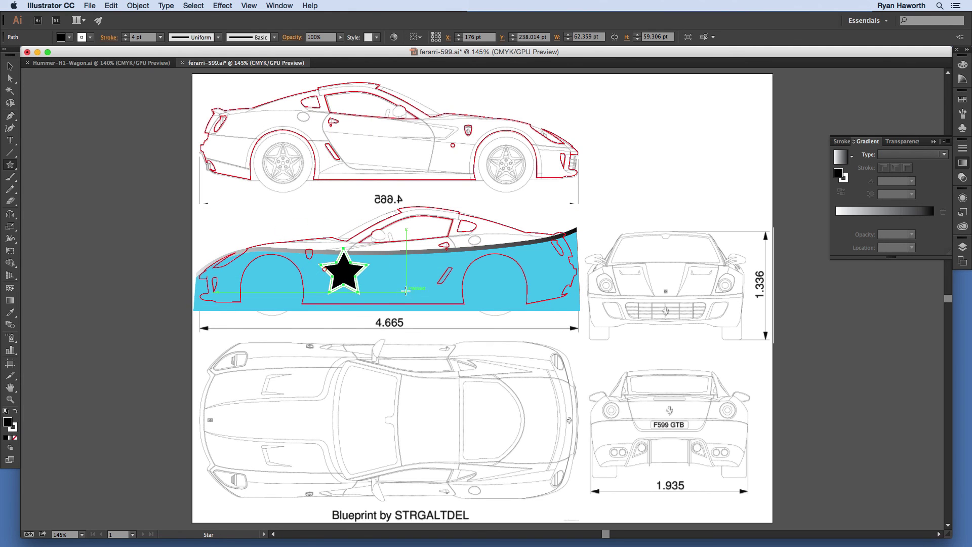
Rotate the star slightly and place three progressively smaller copies of it in a row toward the rear wheel
key(v)
drag(372, 244, 364, 237)
mouse_move(350, 269)
mouse_down()
mouse_move(348, 280)
mouse_move(375, 277)
mouse_up()
drag(379, 281, 418, 277)
drag(418, 277, 421, 253)
click(415, 271)
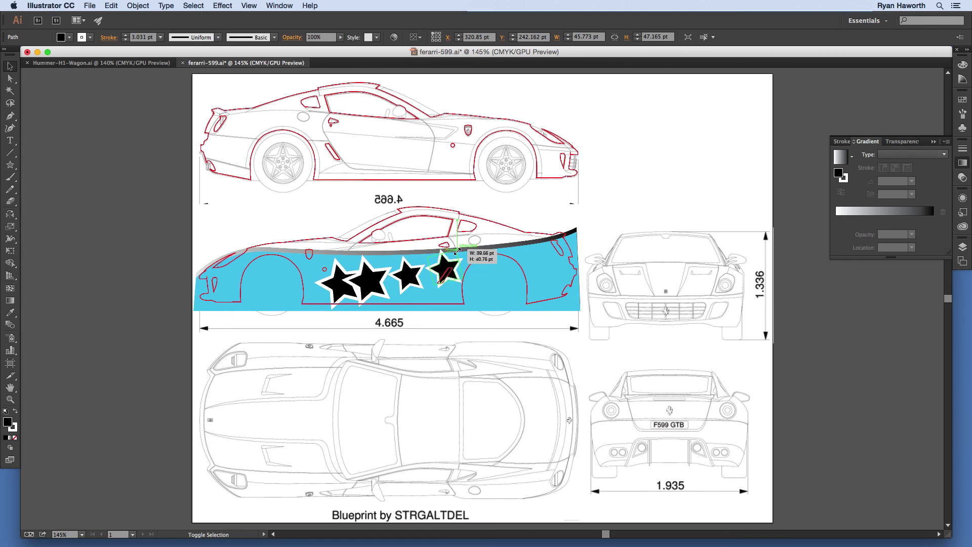
Space out the stars and extend the row to nine ever-smaller stars rising along the stripe to the car's tail
click(370, 279)
drag(448, 264, 523, 246)
drag(408, 278, 453, 264)
drag(383, 274, 401, 278)
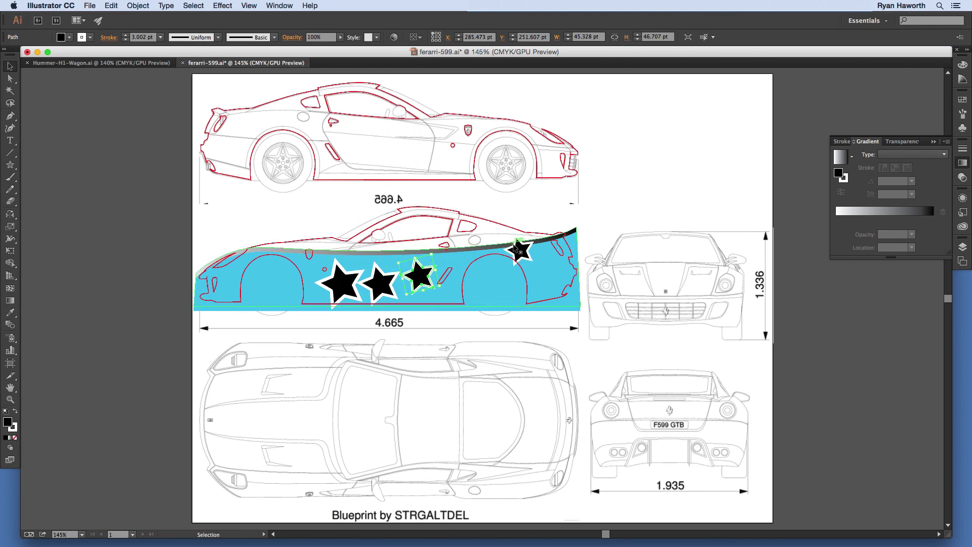
drag(527, 251, 609, 261)
click(504, 244)
key(super+shift+a)
click(520, 240)
key(super+shift+a)
click(580, 266)
key(super+shift+a)
key(super+0)
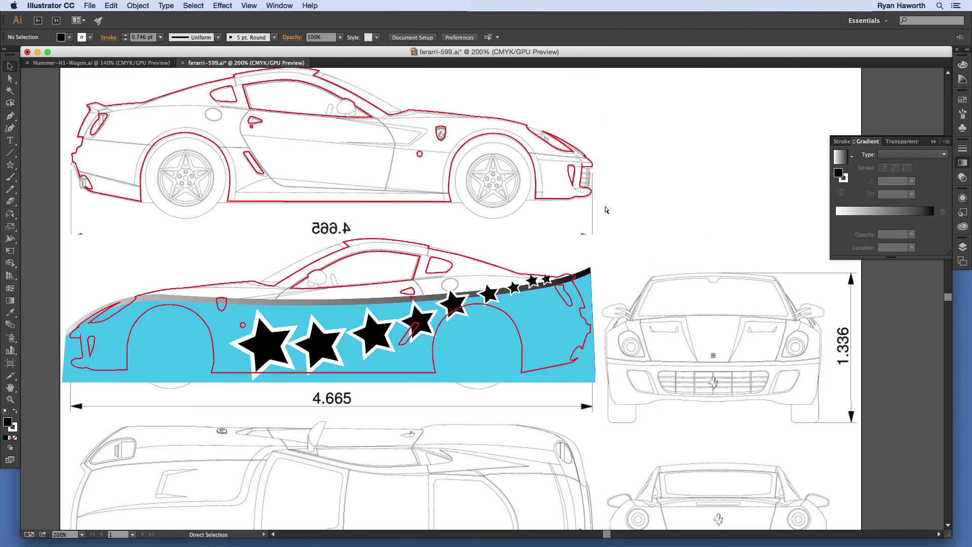
Draw a closed shape on the Design layer covering the roof and windows, its lower edge following the stripe's curve
click(963, 247)
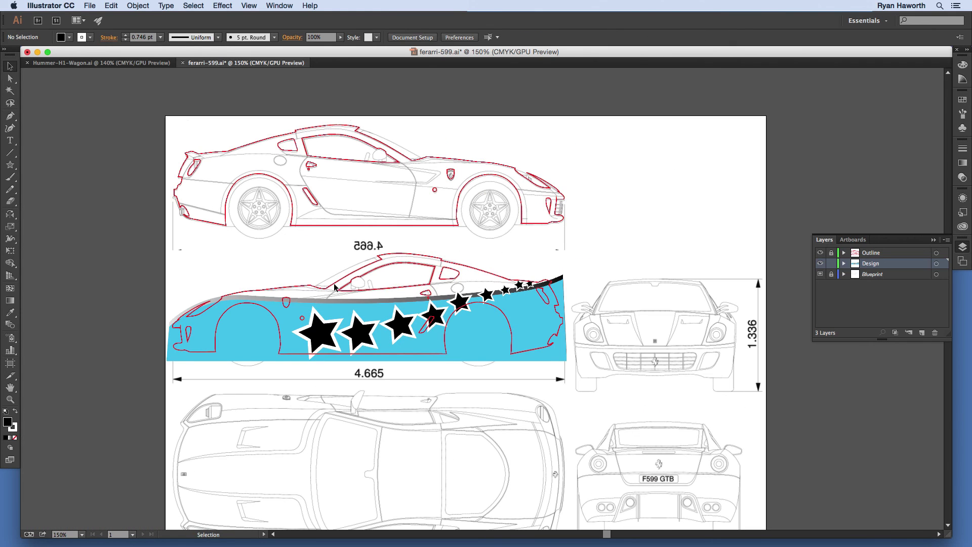
key(p)
click(339, 301)
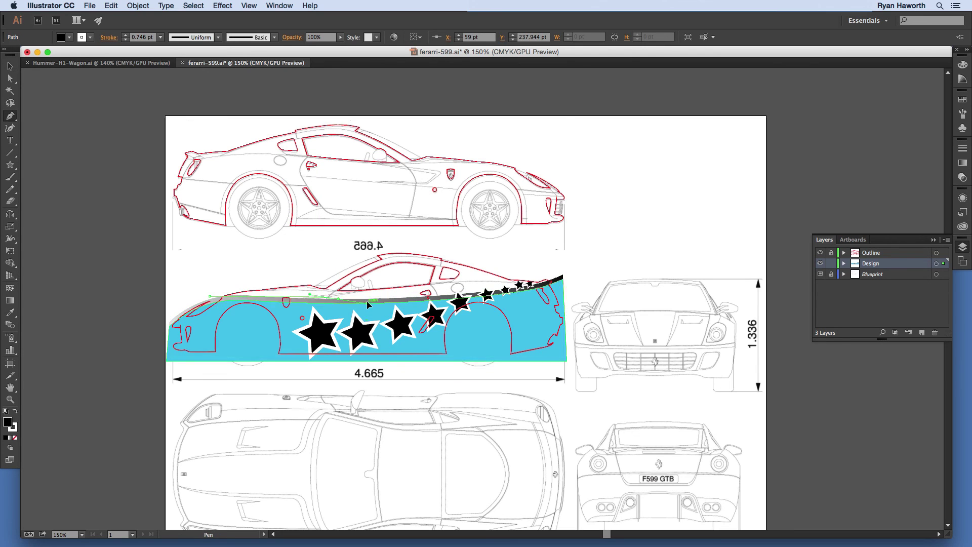
drag(339, 301, 341, 304)
click(564, 276)
drag(509, 267, 404, 245)
drag(347, 256, 322, 266)
click(210, 296)
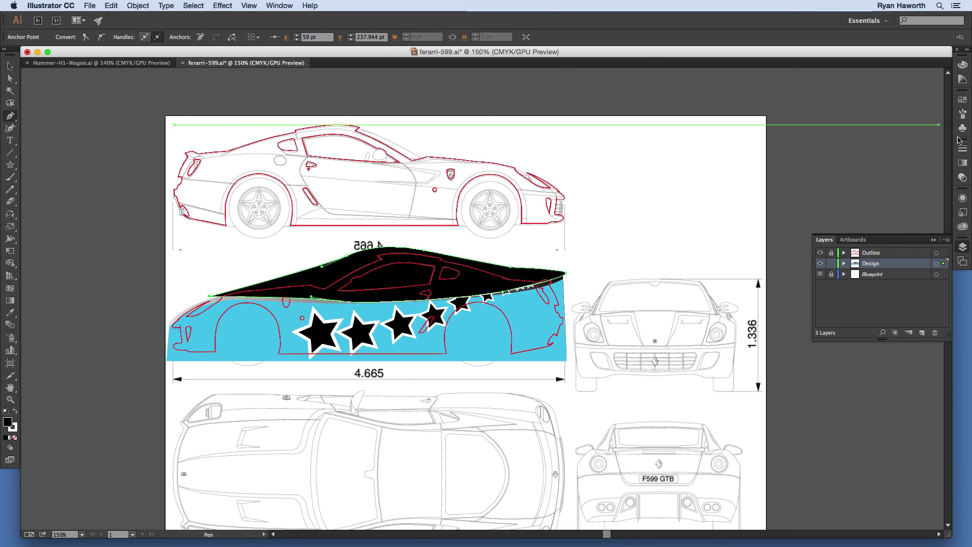
Fill the roof shape with light orange, send it behind the other wrap artwork and deselect it
click(963, 65)
drag(845, 175, 847, 156)
key(shift+super+bracketleft)
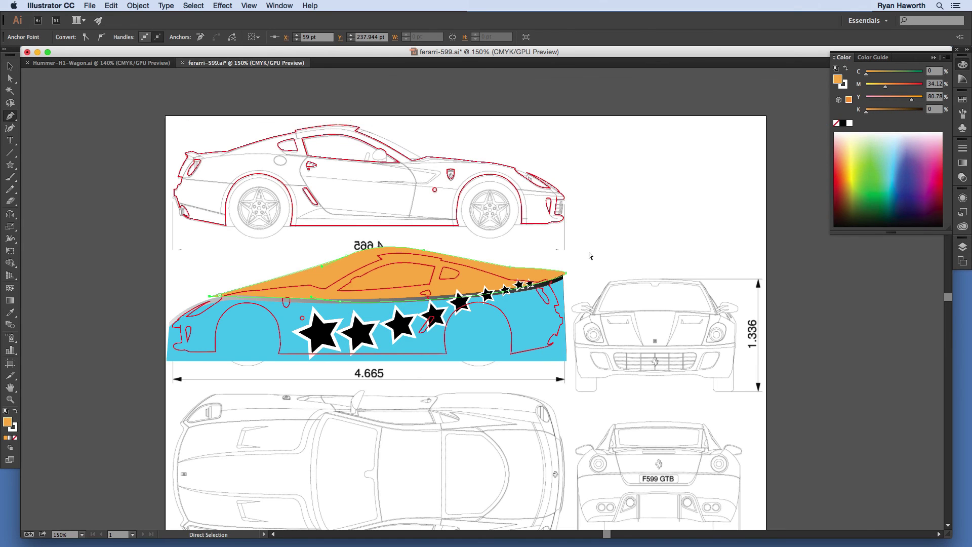
super+click(597, 251)
Set up a linear gradient running from orange to dark red
click(963, 162)
click(839, 160)
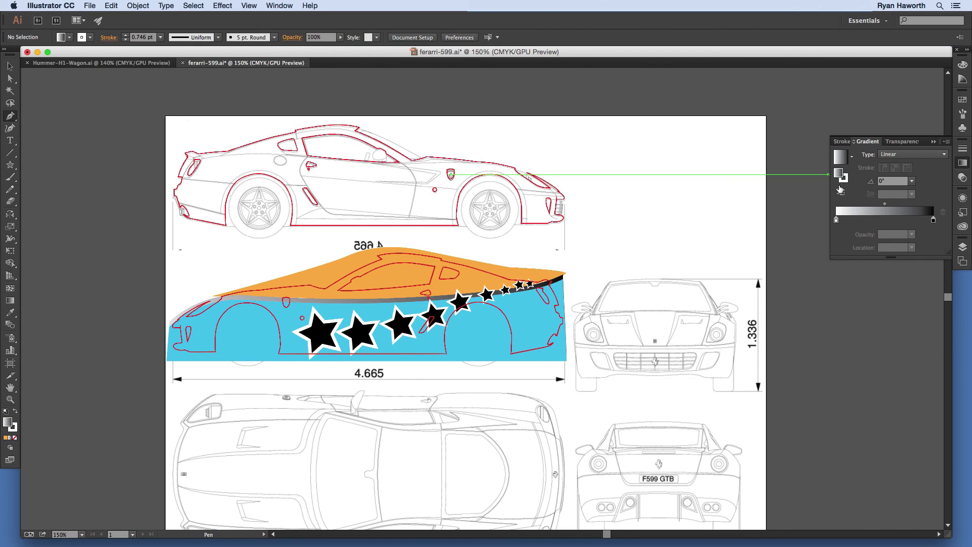
double_click(837, 221)
double_click(837, 220)
click(901, 252)
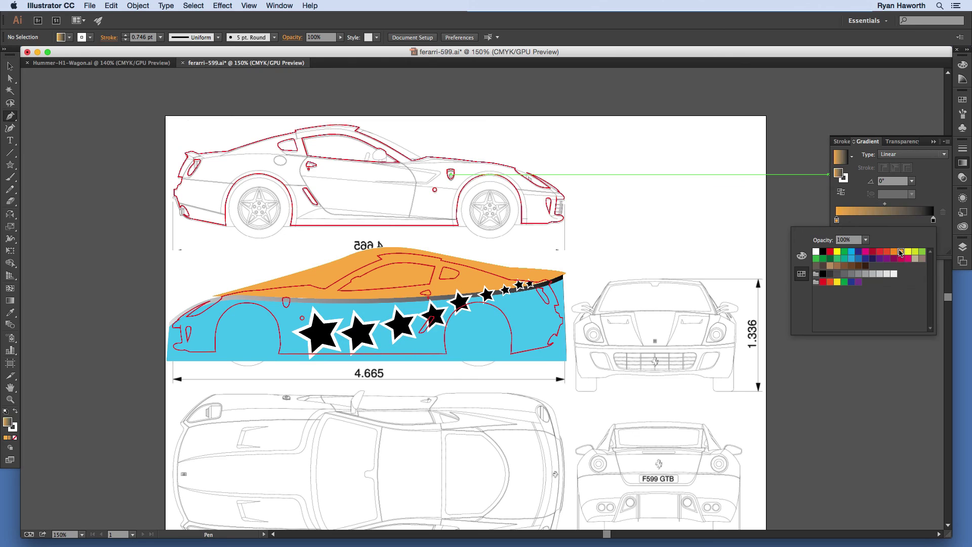
click(934, 221)
double_click(934, 220)
click(871, 253)
click(843, 159)
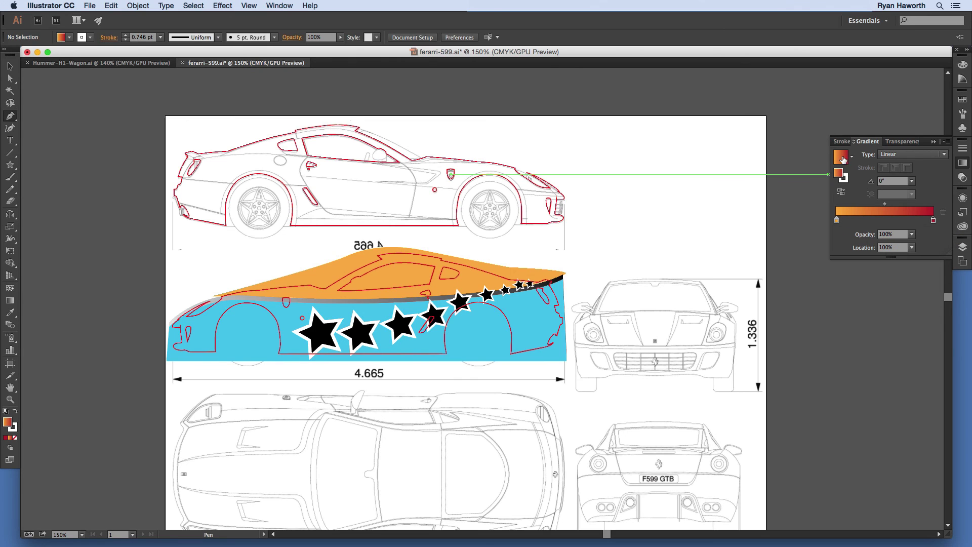
Apply the orange-to-red gradient to the roof shape, running horizontally from the windshield area to the tail
key(g)
click(416, 273)
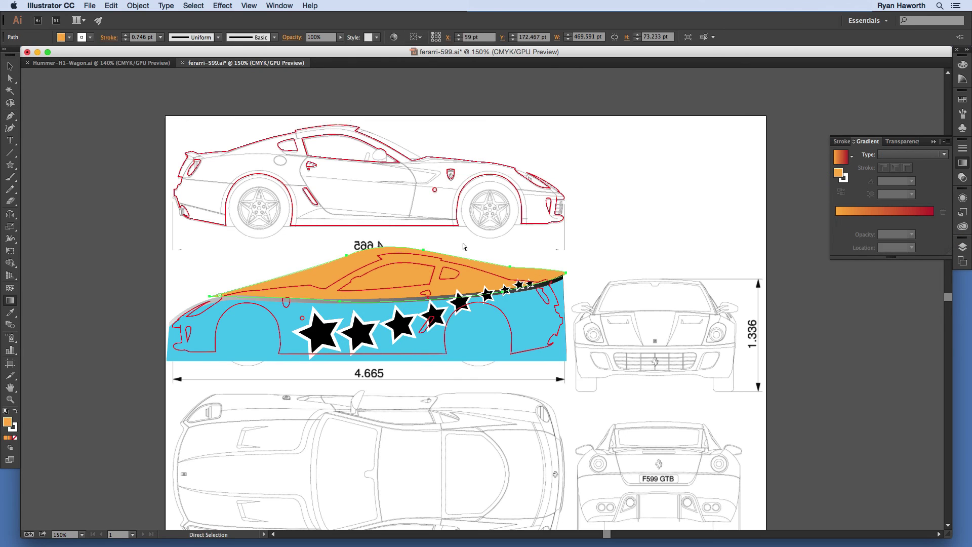
mouse_move(211, 275)
mouse_down()
mouse_move(315, 239)
mouse_move(347, 275)
mouse_up()
drag(703, 275, 527, 285)
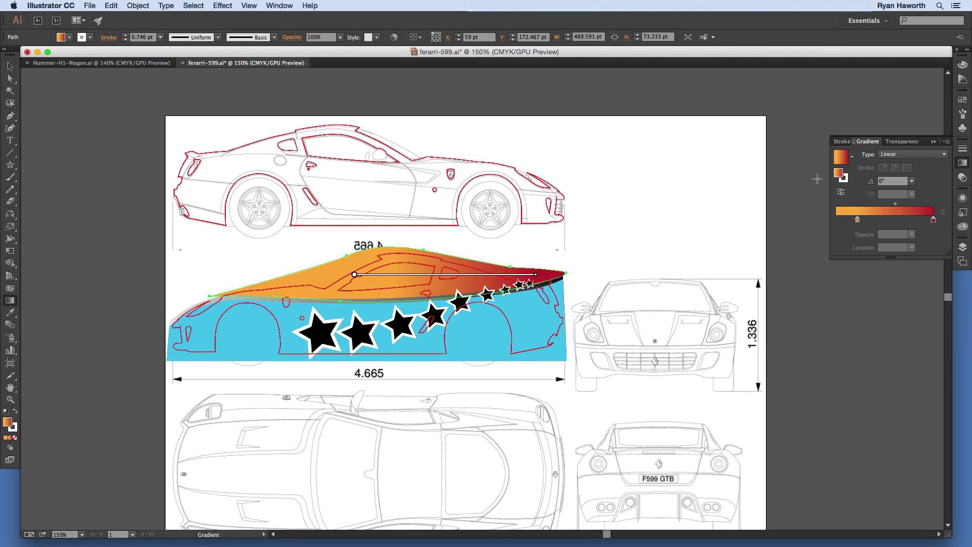
Change the roof gradient to radial, enlarge it and move its centre above the car at an angle of -16.5°
click(911, 154)
click(892, 162)
mouse_move(348, 276)
mouse_down()
mouse_move(351, 256)
mouse_move(366, 256)
mouse_up()
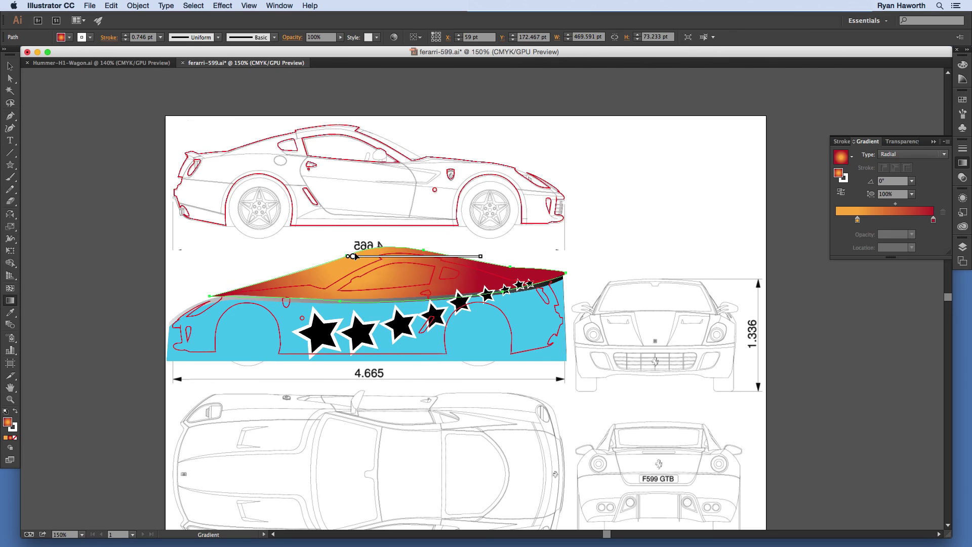
mouse_move(483, 283)
mouse_down()
mouse_move(460, 311)
mouse_move(571, 320)
mouse_up()
mouse_move(358, 257)
mouse_down()
mouse_move(339, 231)
mouse_move(315, 231)
mouse_move(284, 181)
mouse_move(323, 197)
mouse_up()
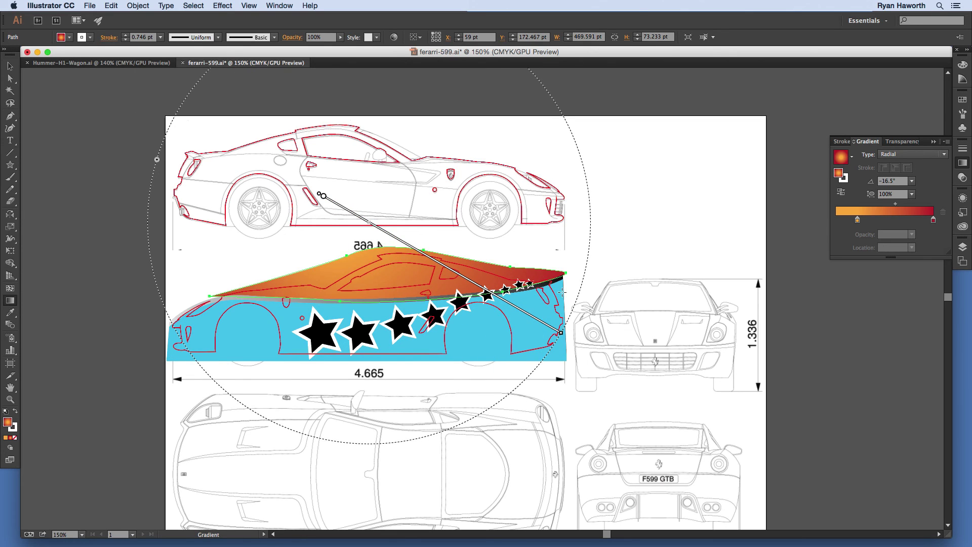
key(a)
click(624, 216)
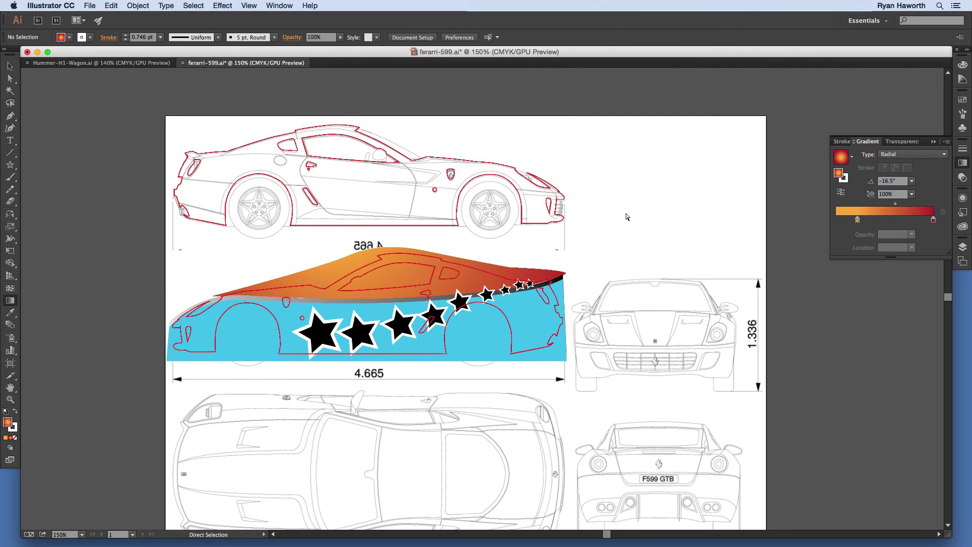
Select all the wrap shapes and stars on the lower side view and group them
key(g)
click(963, 246)
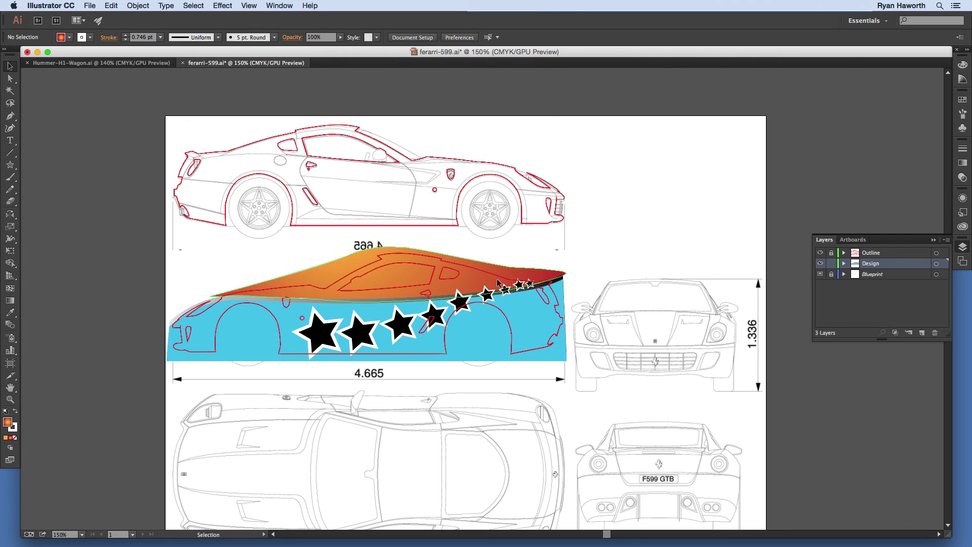
key(v)
drag(169, 268, 570, 352)
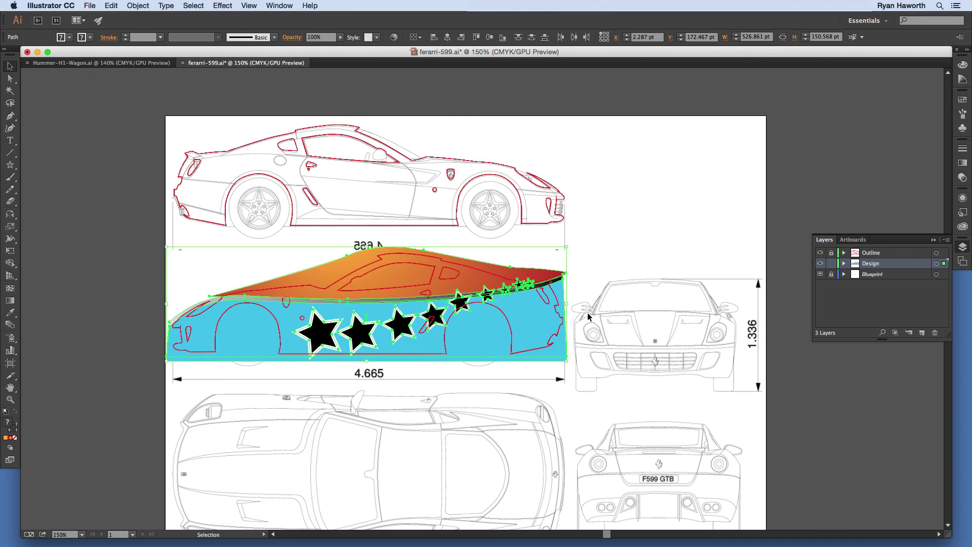
key(a)
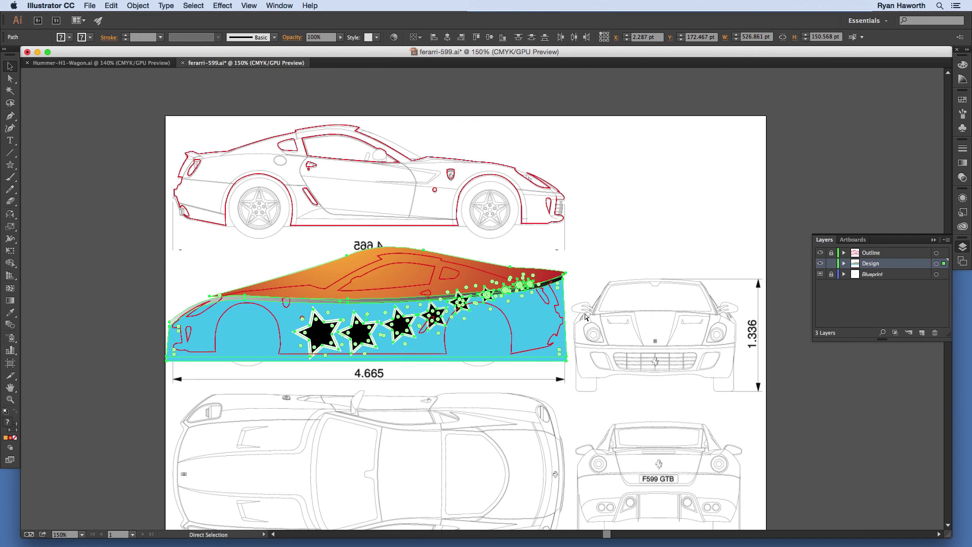
key(v)
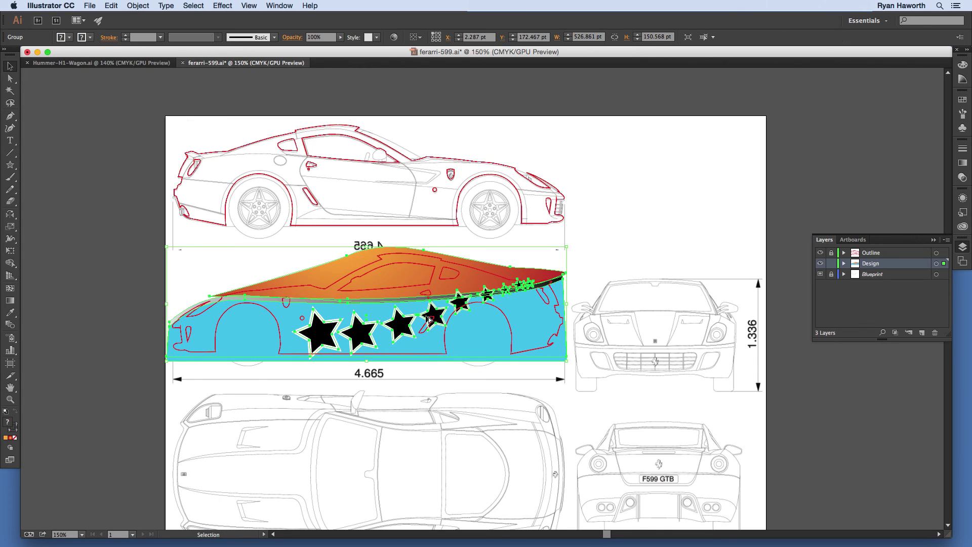
Duplicate the grouped design straight up onto the upper side view and reflect the copy across the vertical axis
drag(429, 318, 433, 191)
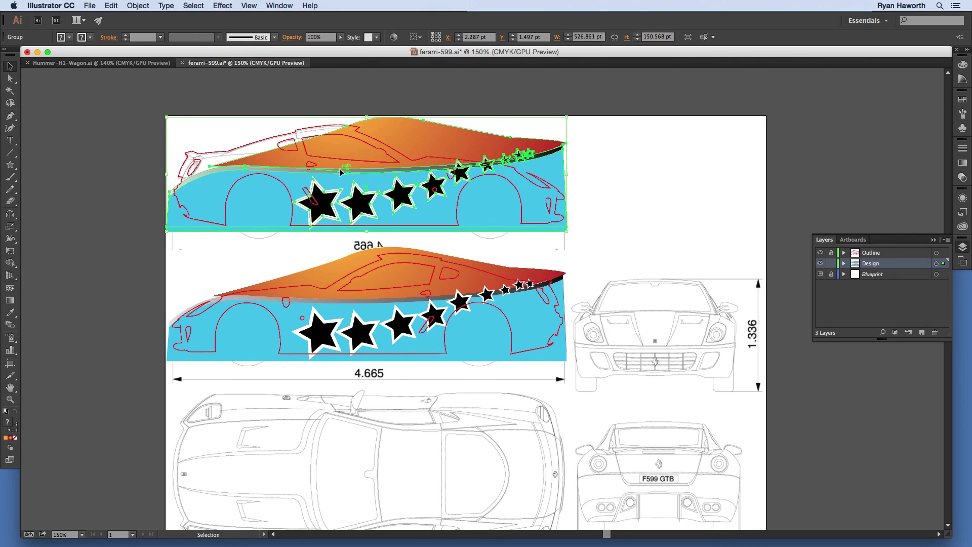
double_click(11, 215)
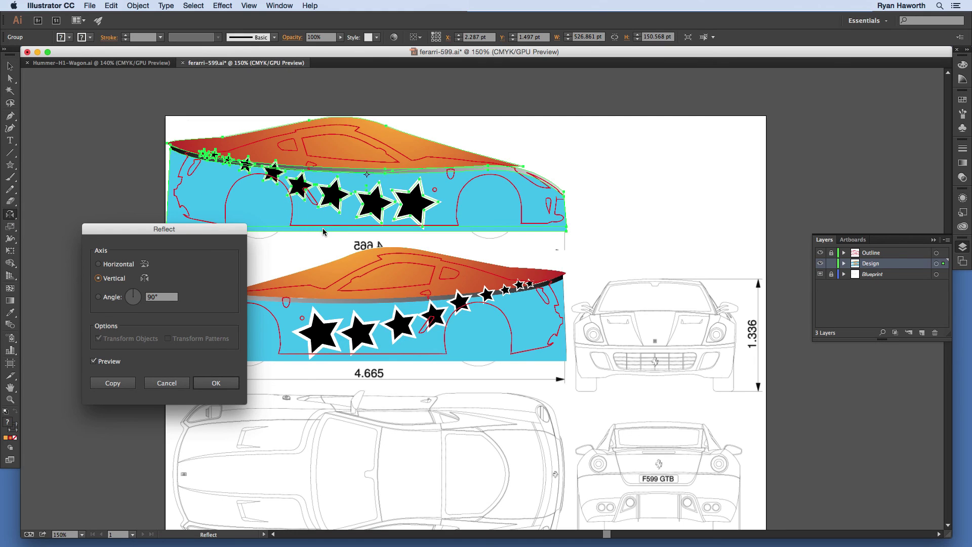
click(224, 382)
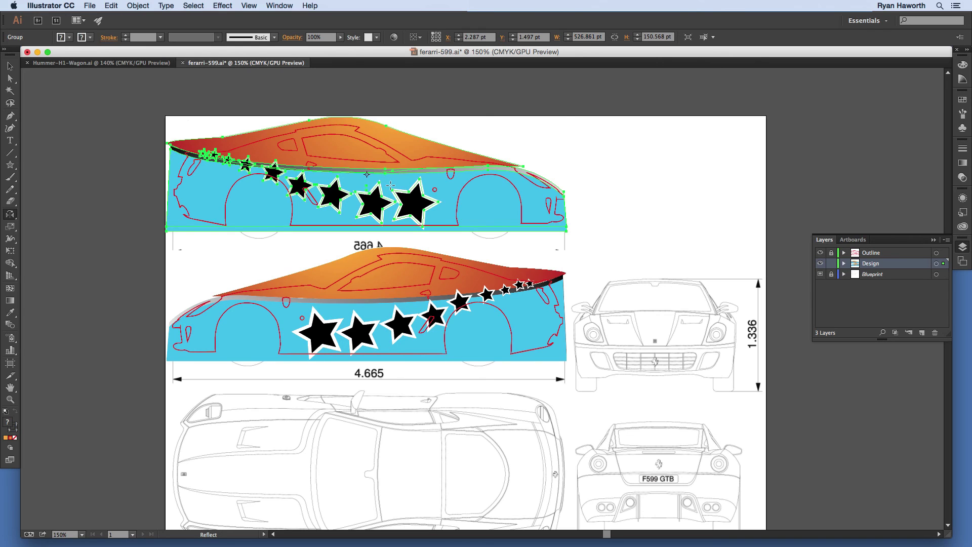
Nudge the reflected design group on the upper side view down about 3 pt and deselect it
key(v)
key(Down)
key(Down)
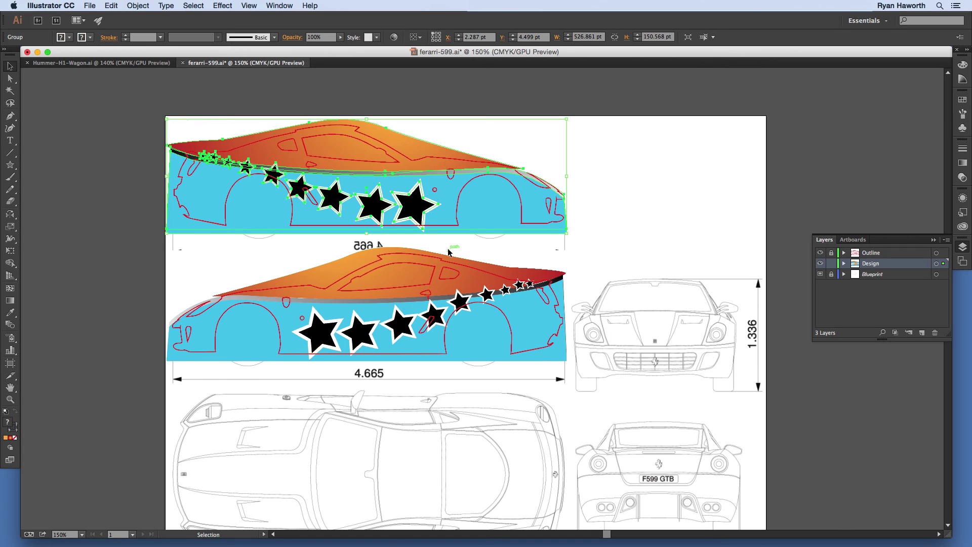
click(624, 167)
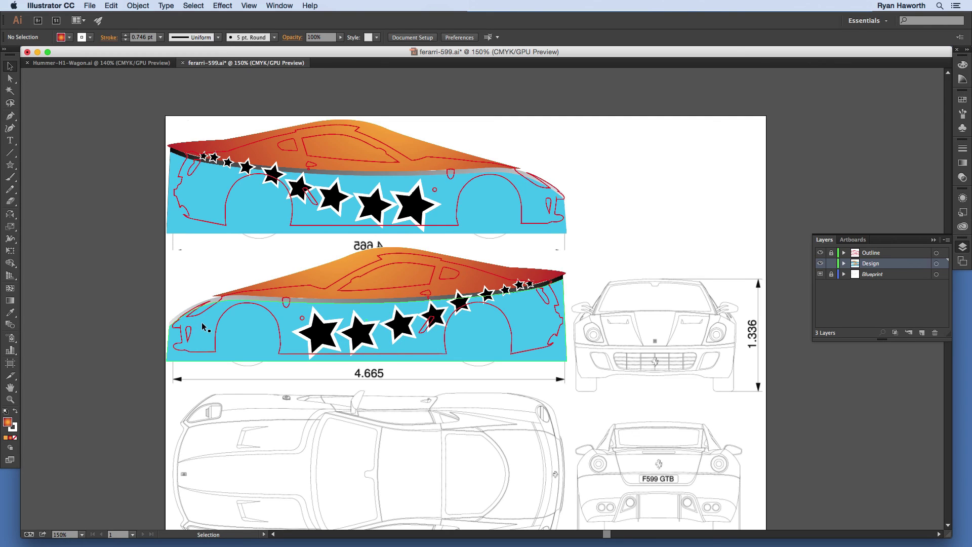
Raise the front corner anchor of the blue body shape on both side views so it covers the car's nose and headlight
key(a)
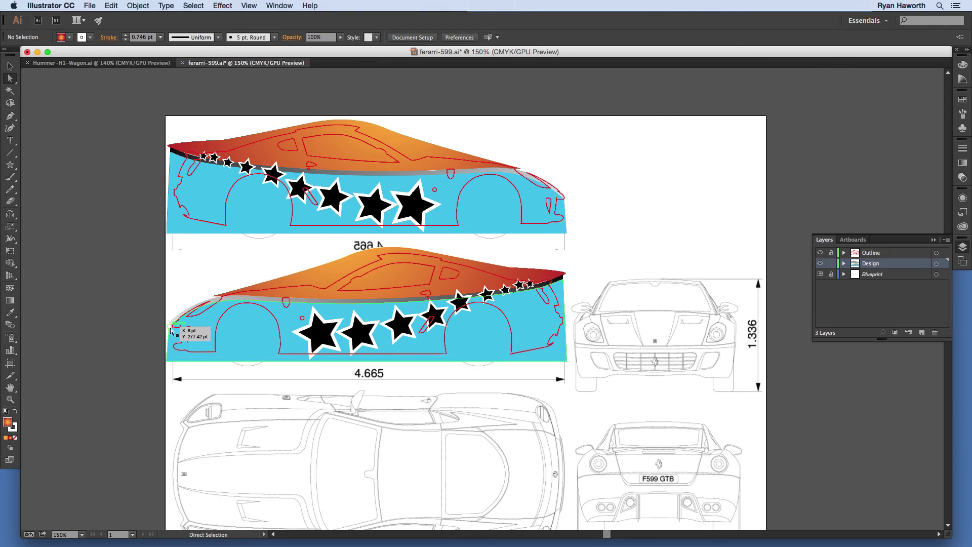
click(187, 315)
drag(170, 327, 170, 310)
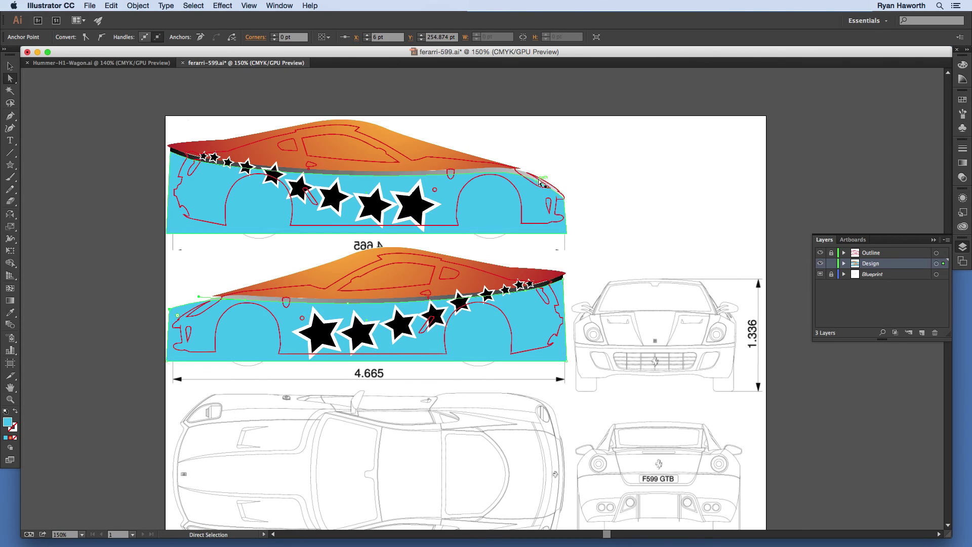
drag(566, 201, 564, 181)
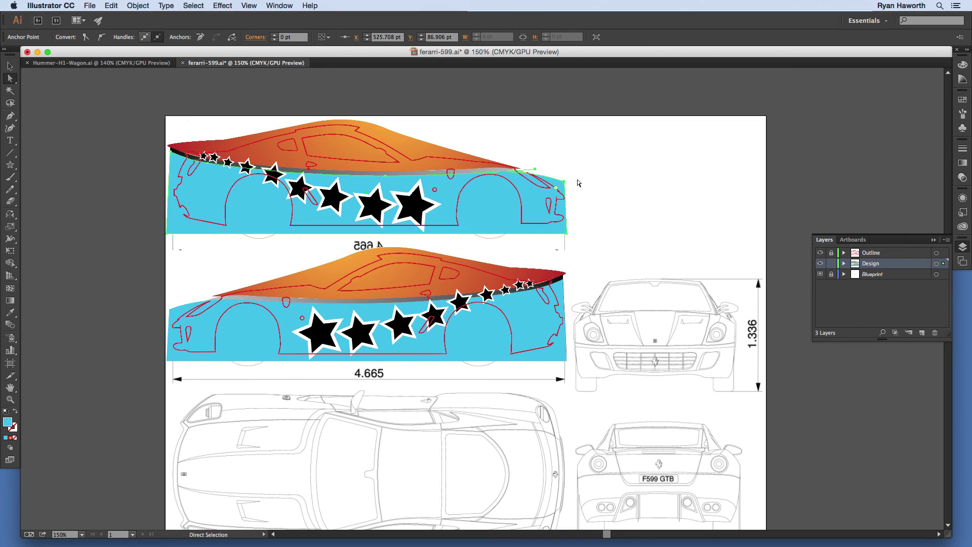
click(579, 182)
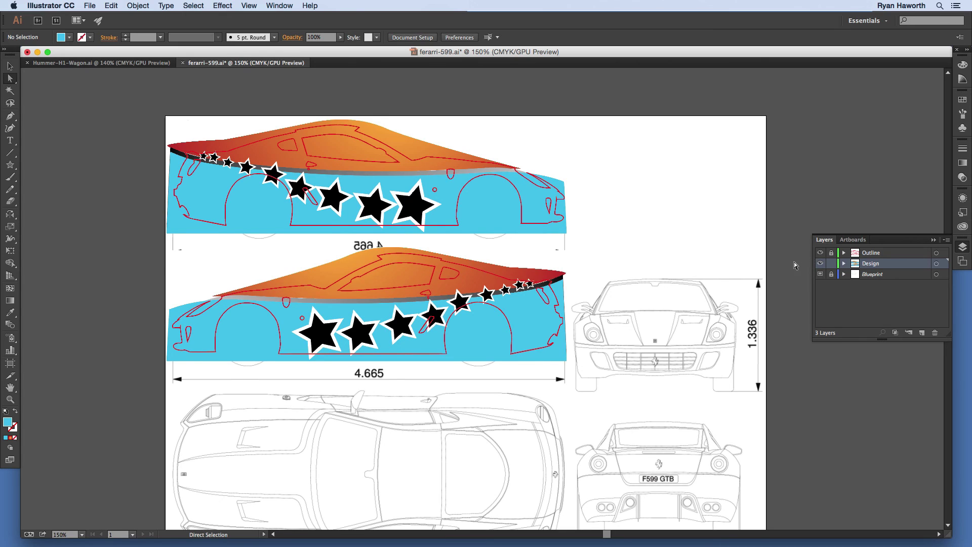
Unlock the Outline layer and clip the upper side view's design group with its red car outline as a clipping mask
key(v)
click(439, 205)
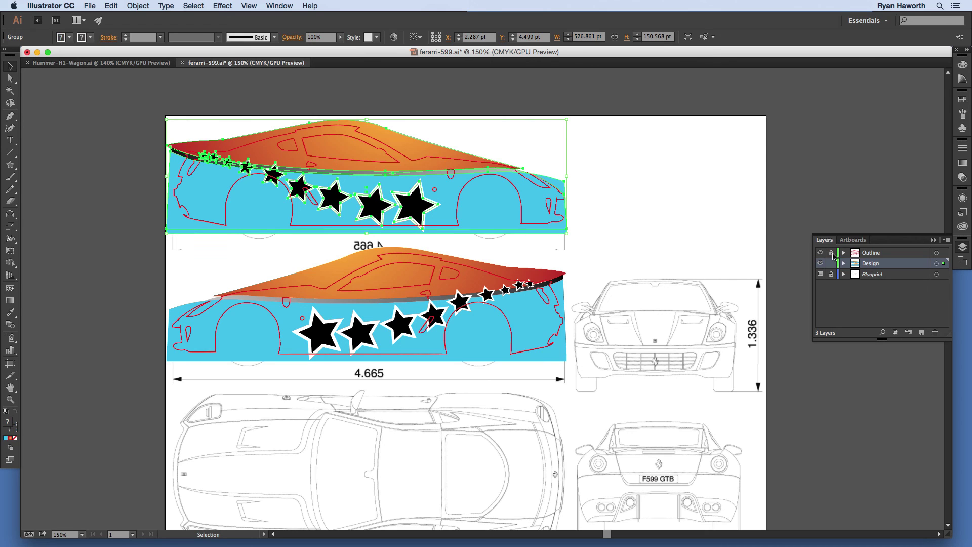
click(867, 254)
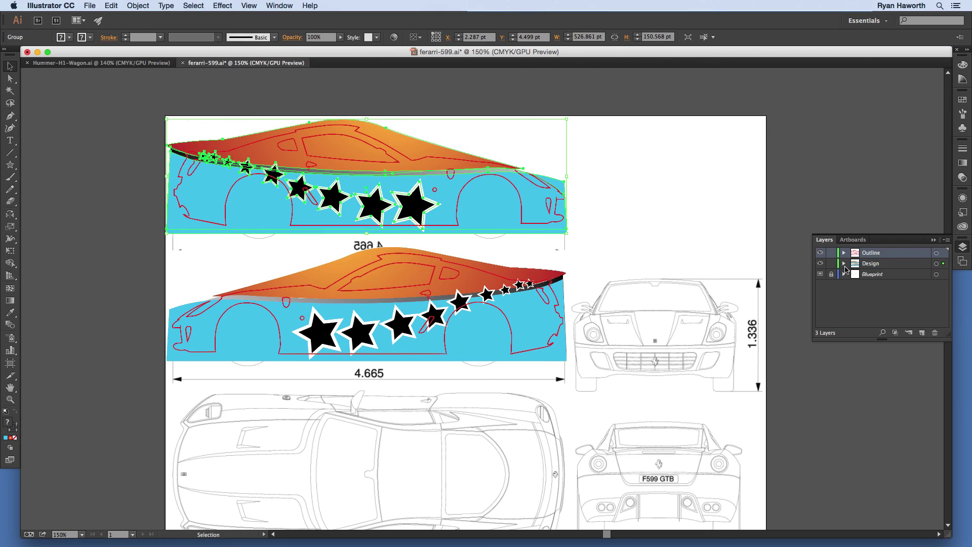
shift+click(519, 194)
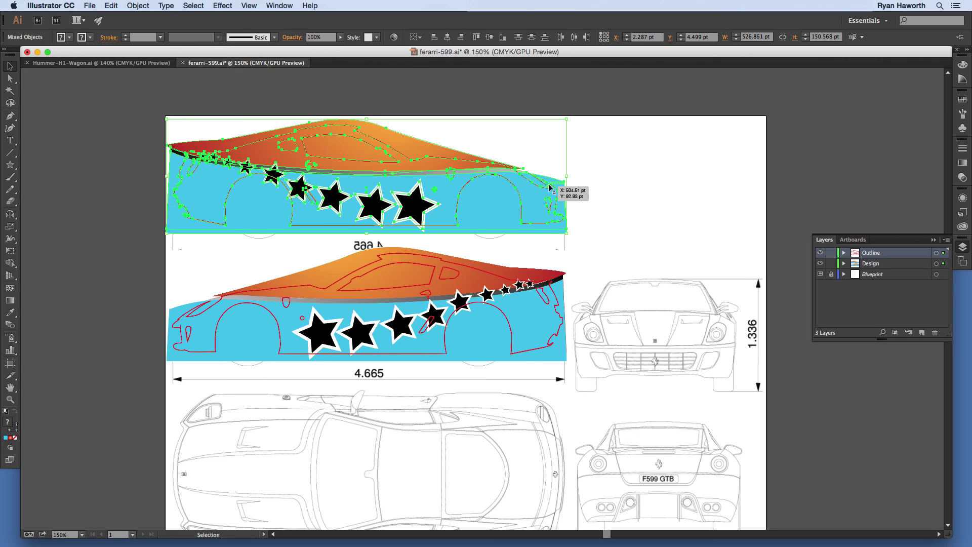
key(a)
key(super+7)
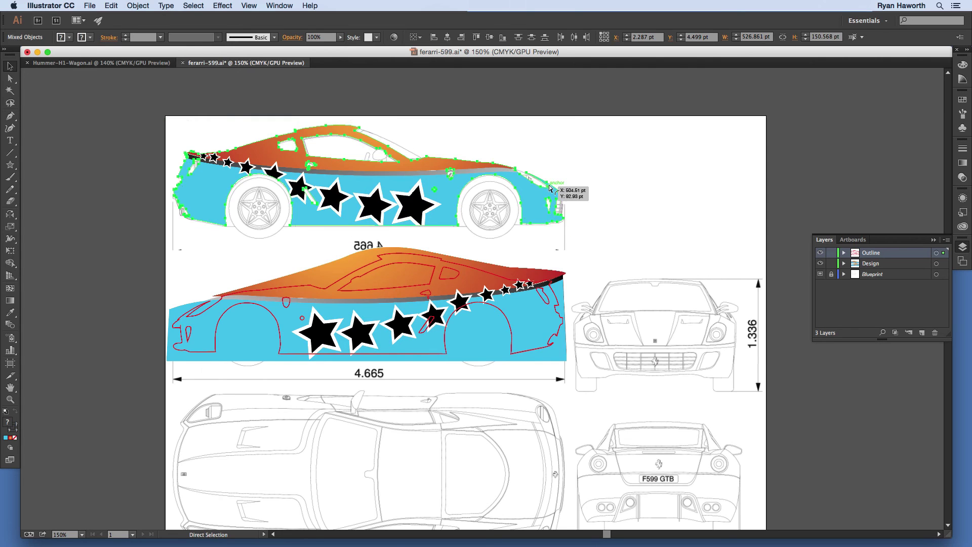
key(v)
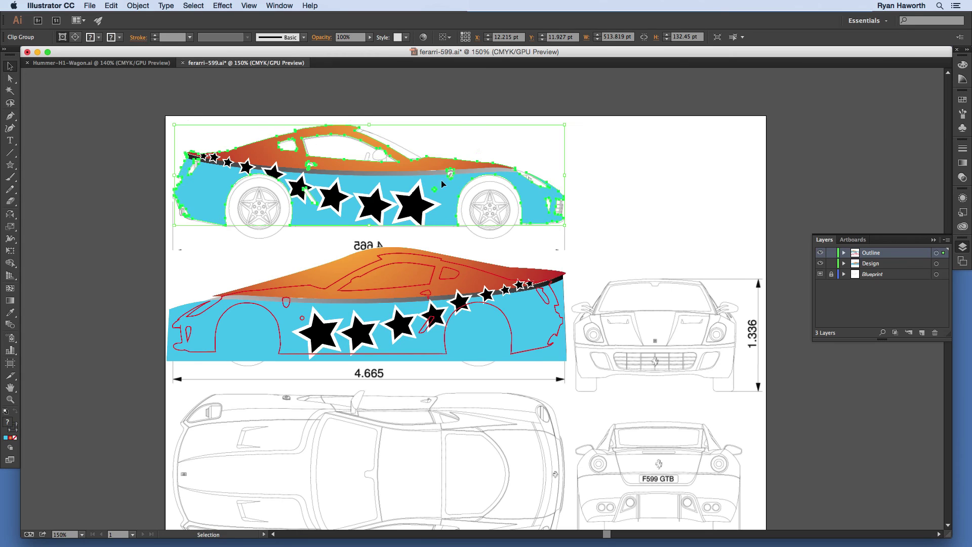
click(471, 112)
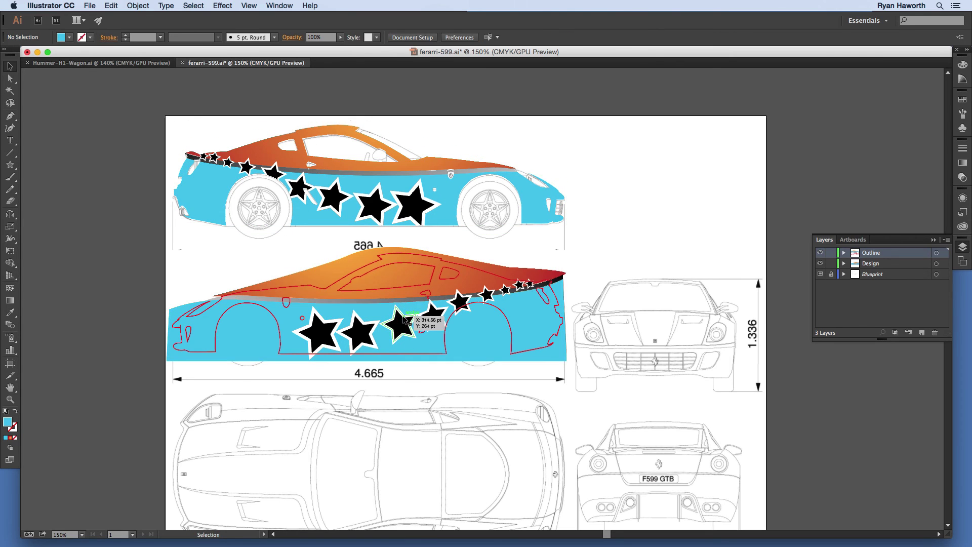
Clip the lower side view's design group to its red car outline with a clipping mask and deselect it
click(425, 291)
key(super+shift+g)
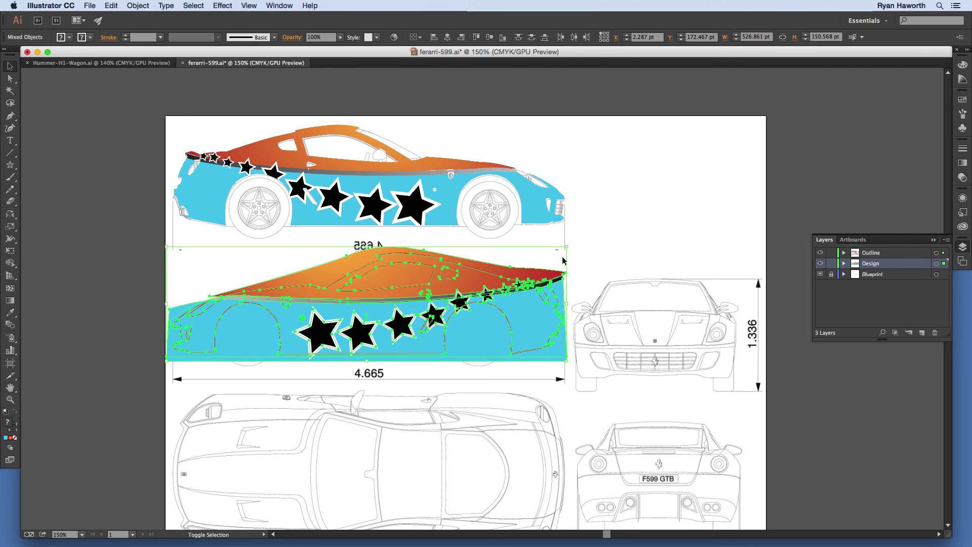
key(a)
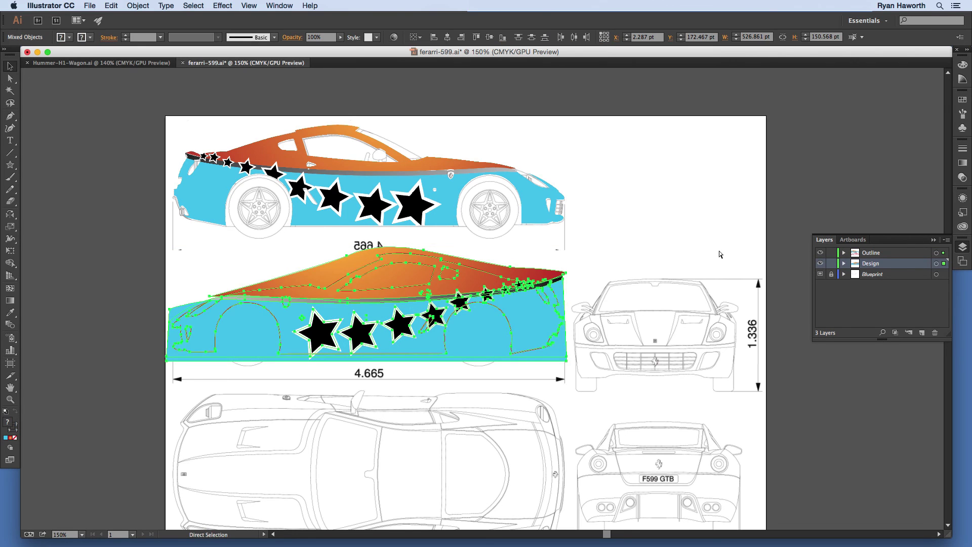
key(super+7)
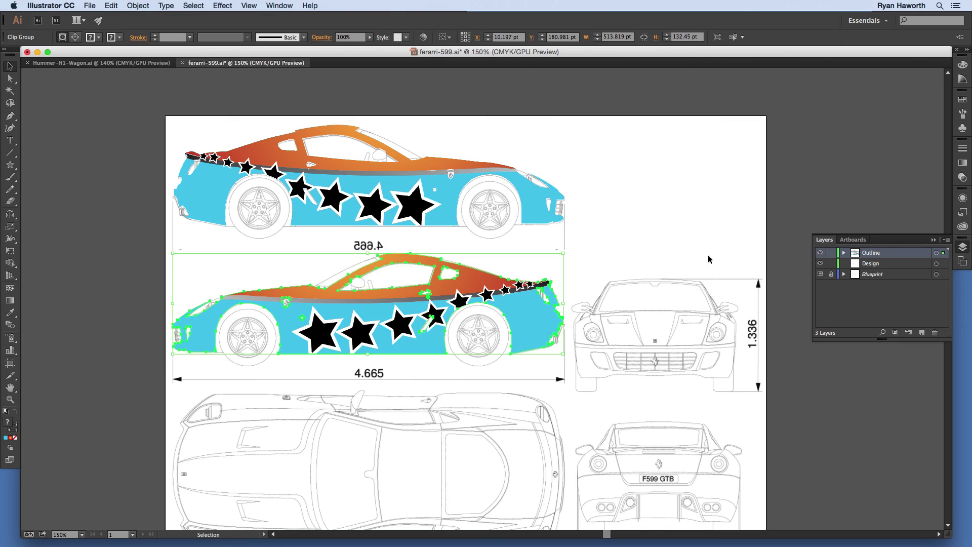
click(600, 239)
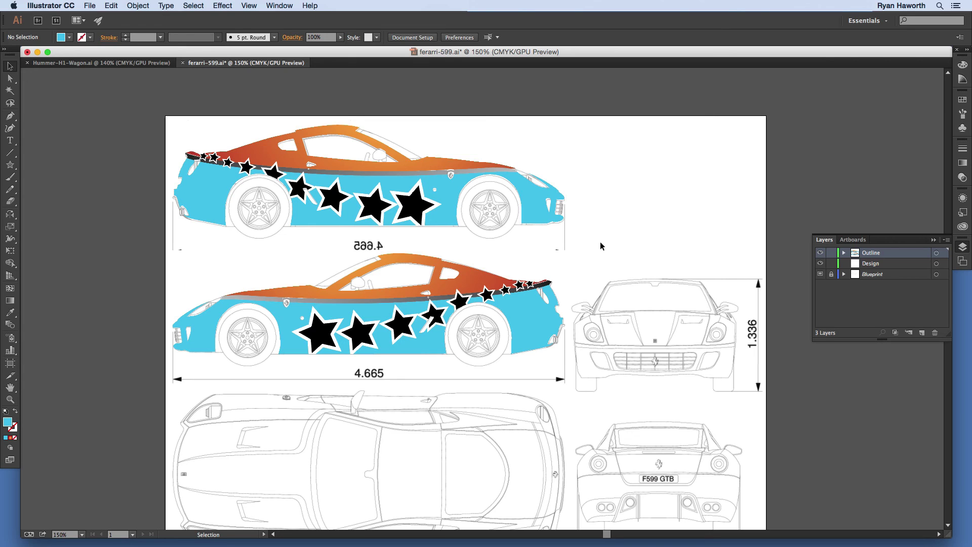
Hide the Blueprint layer to check the clipped wraps on their own, show it again and save the file
click(821, 274)
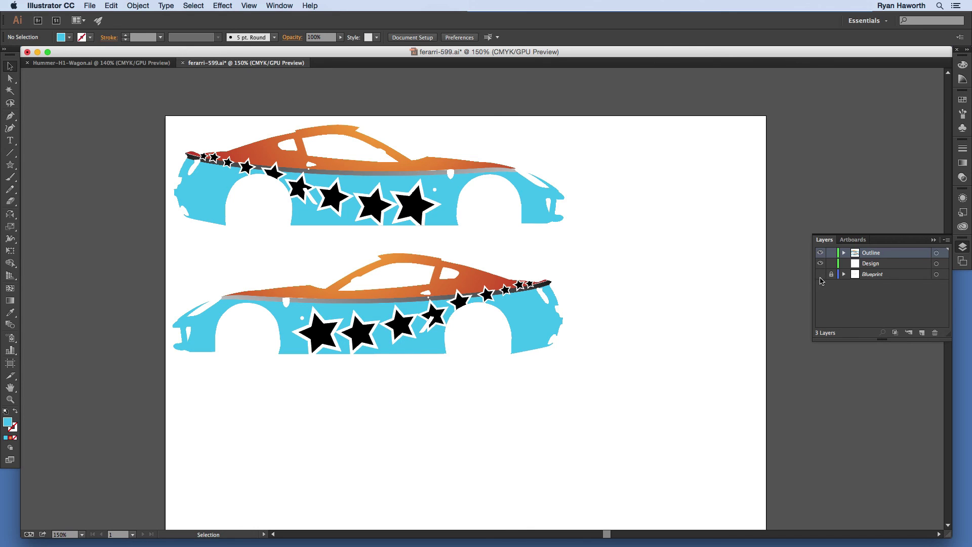
click(821, 274)
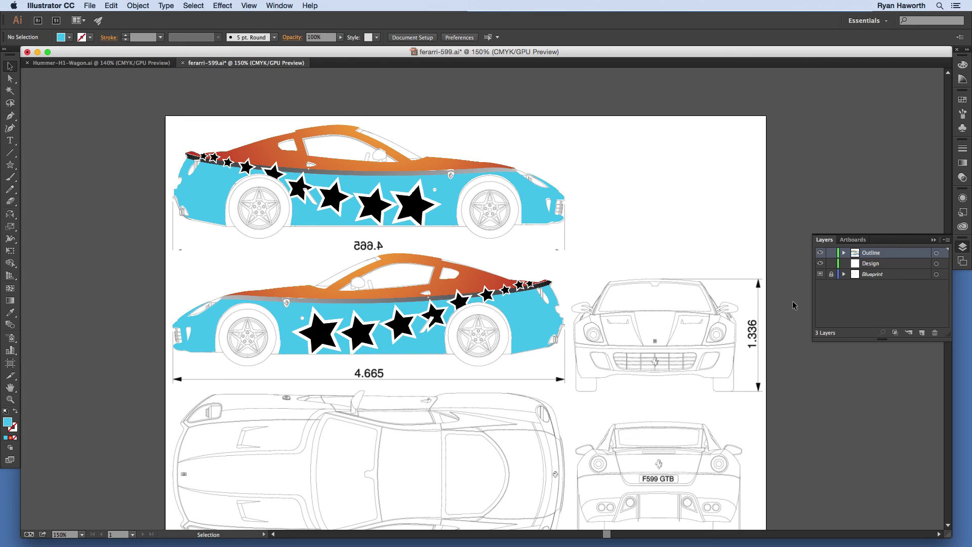
key(a)
key(super+s)
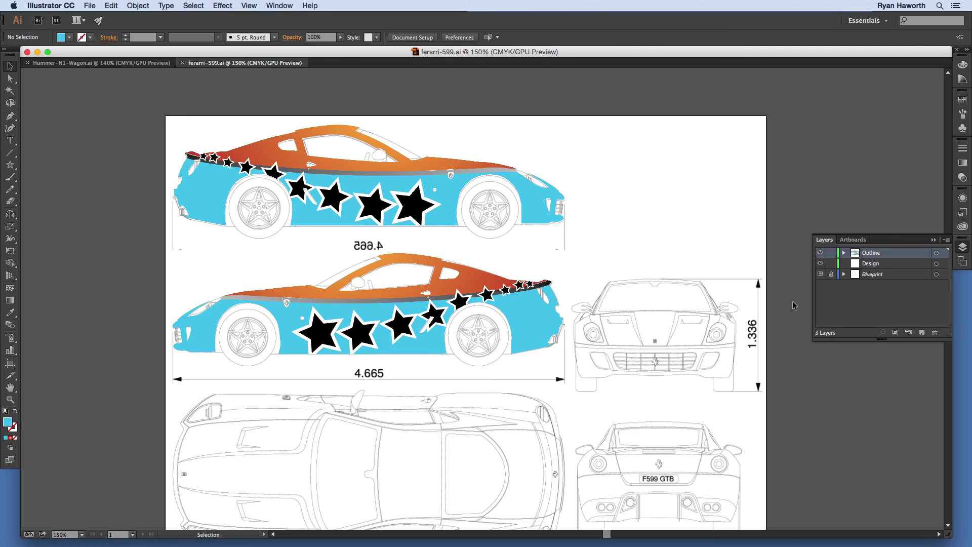